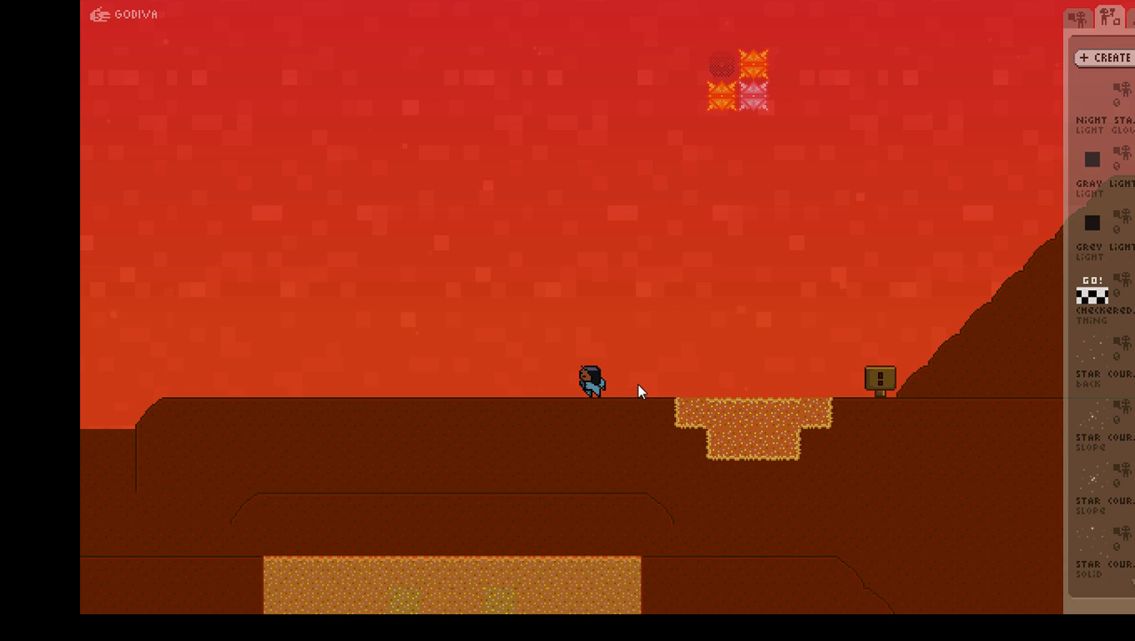
# Step: Change the avatar's body to the green-haired character in the dark purple outfit
pyautogui.click(590, 379)
pyautogui.click(635, 386)
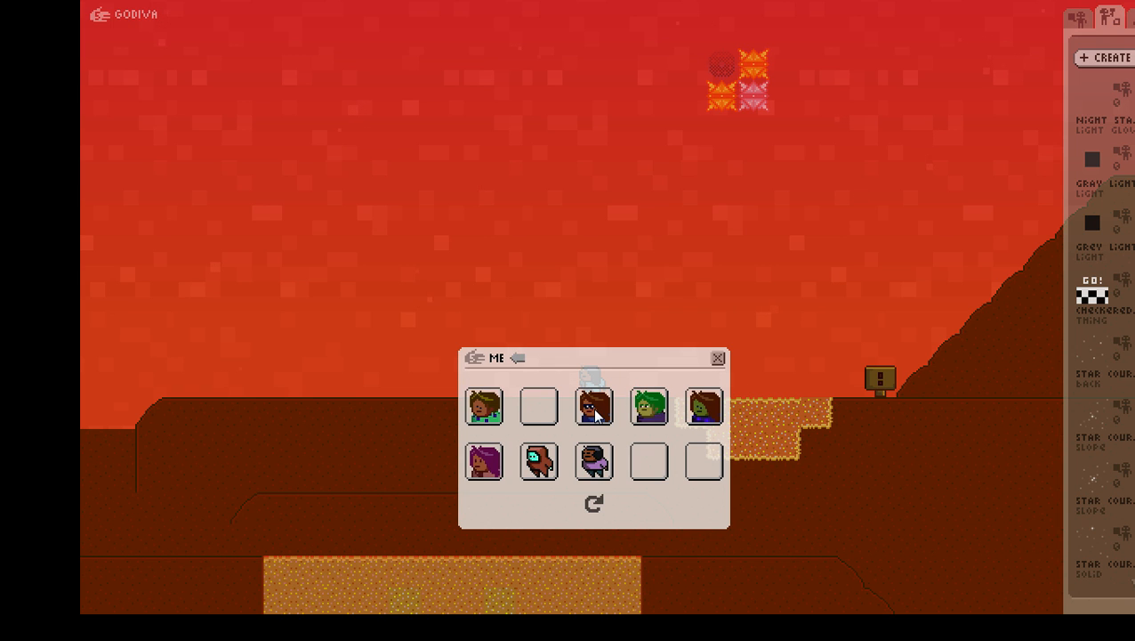
pyautogui.click(651, 408)
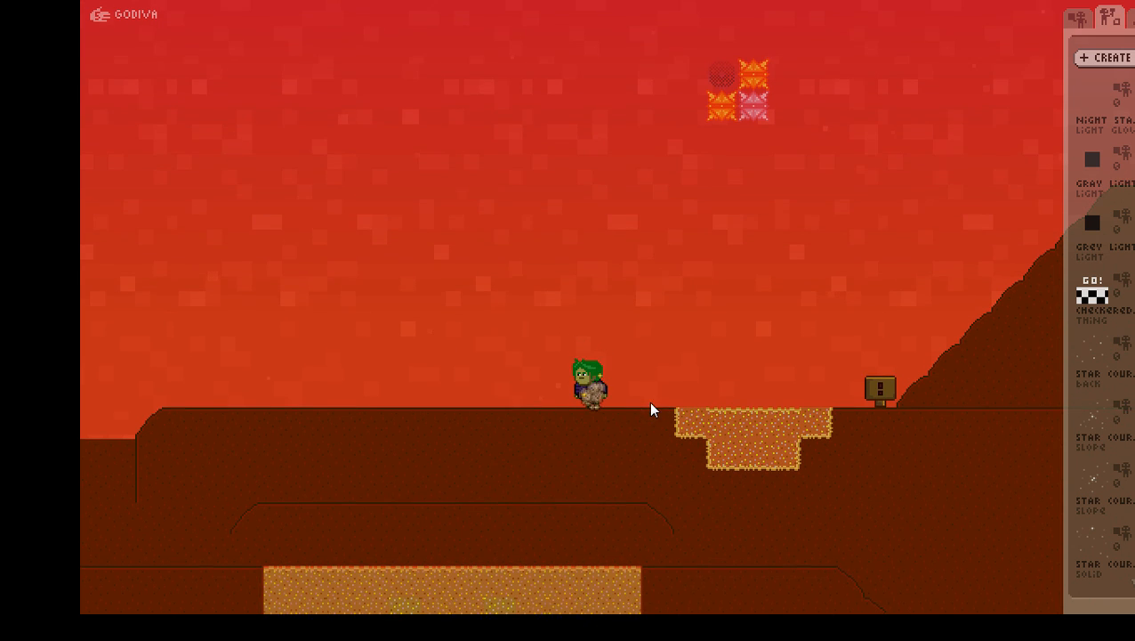
# Step: Browse several more sets of available avatar bodies without choosing one
pyautogui.click(590, 375)
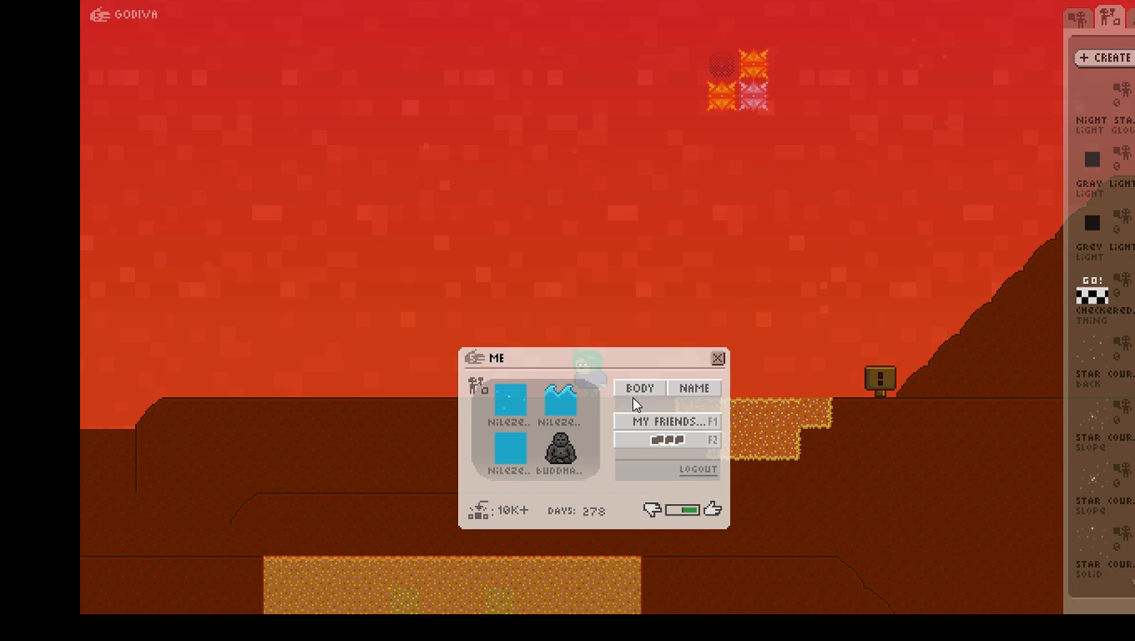
pyautogui.click(642, 392)
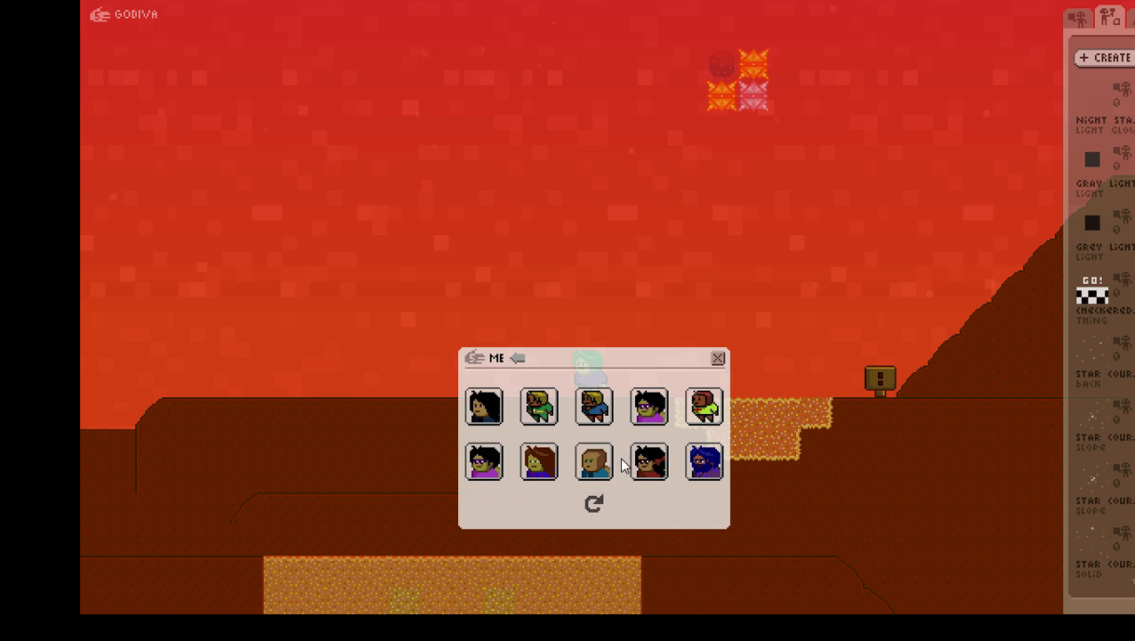
pyautogui.click(597, 501)
pyautogui.click(597, 502)
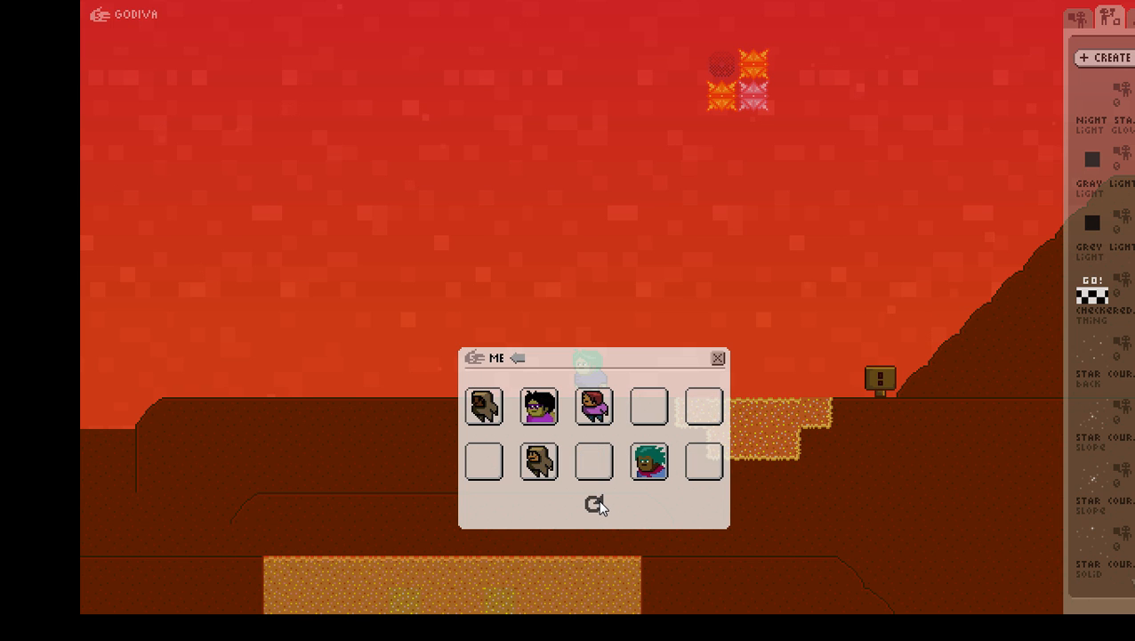
pyautogui.click(597, 501)
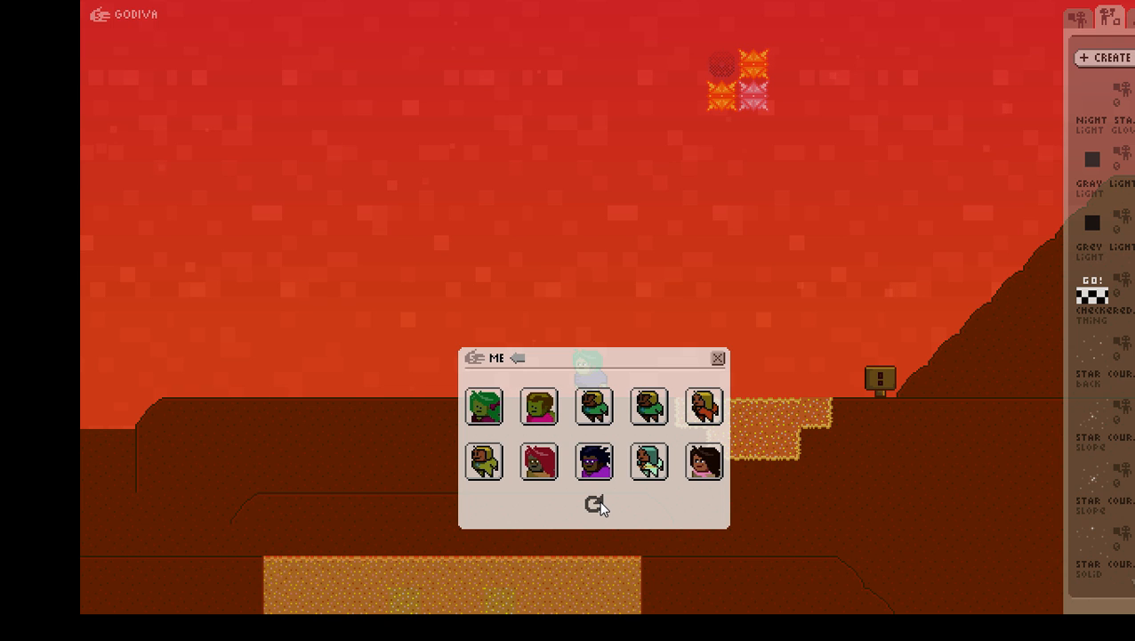
pyautogui.click(596, 503)
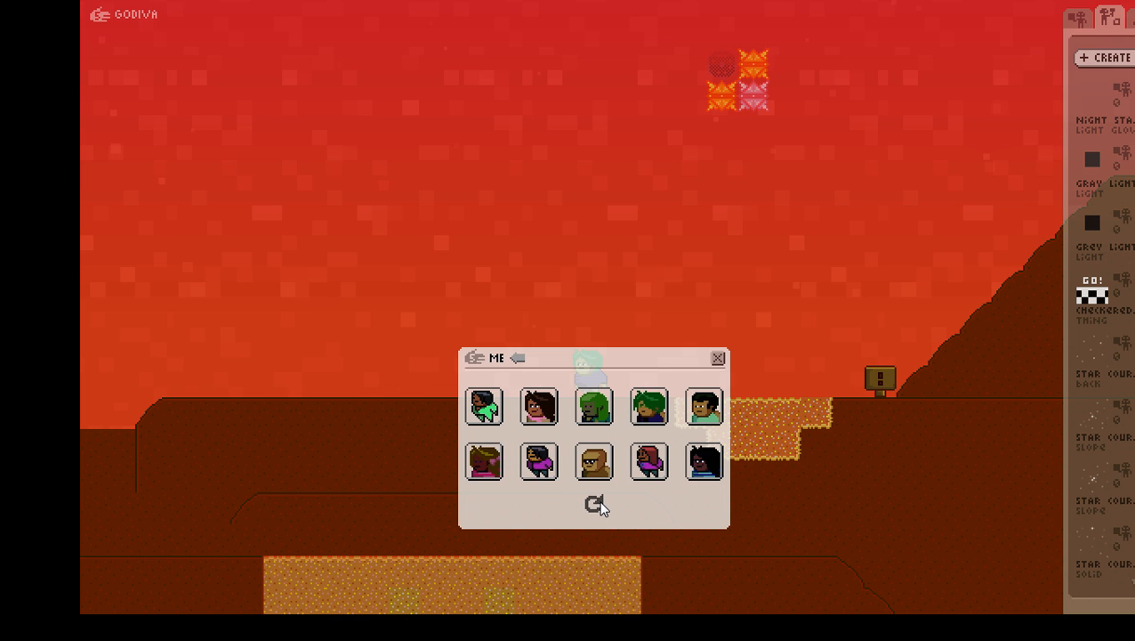
pyautogui.click(715, 359)
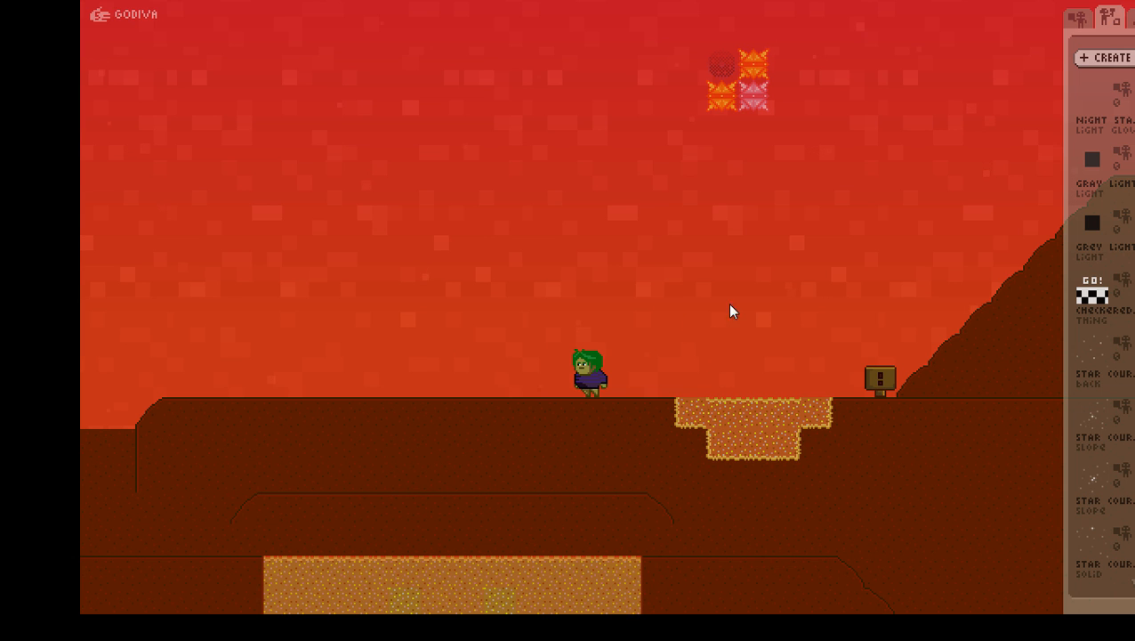
# Step: Create a new item and set its type to Body
pyautogui.click(1112, 60)
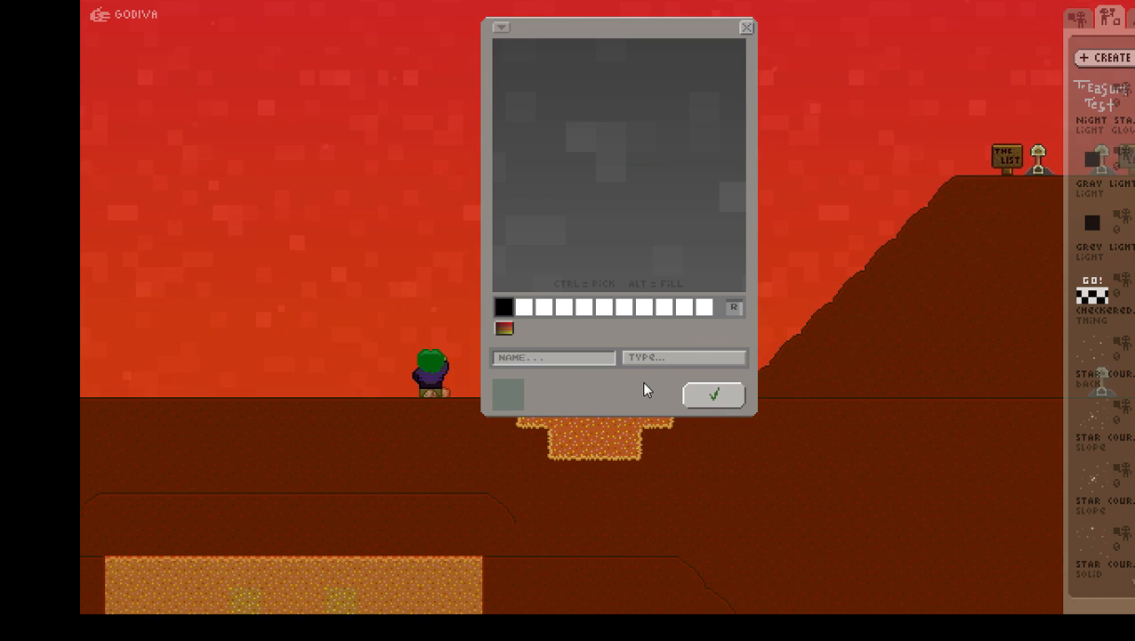
pyautogui.click(641, 361)
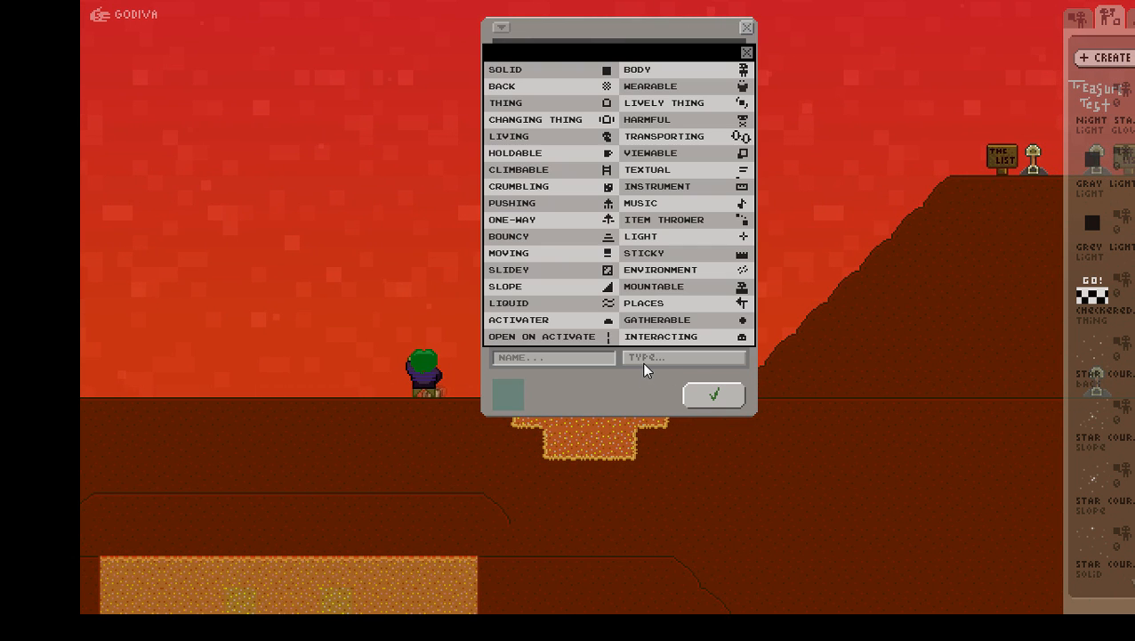
pyautogui.click(641, 71)
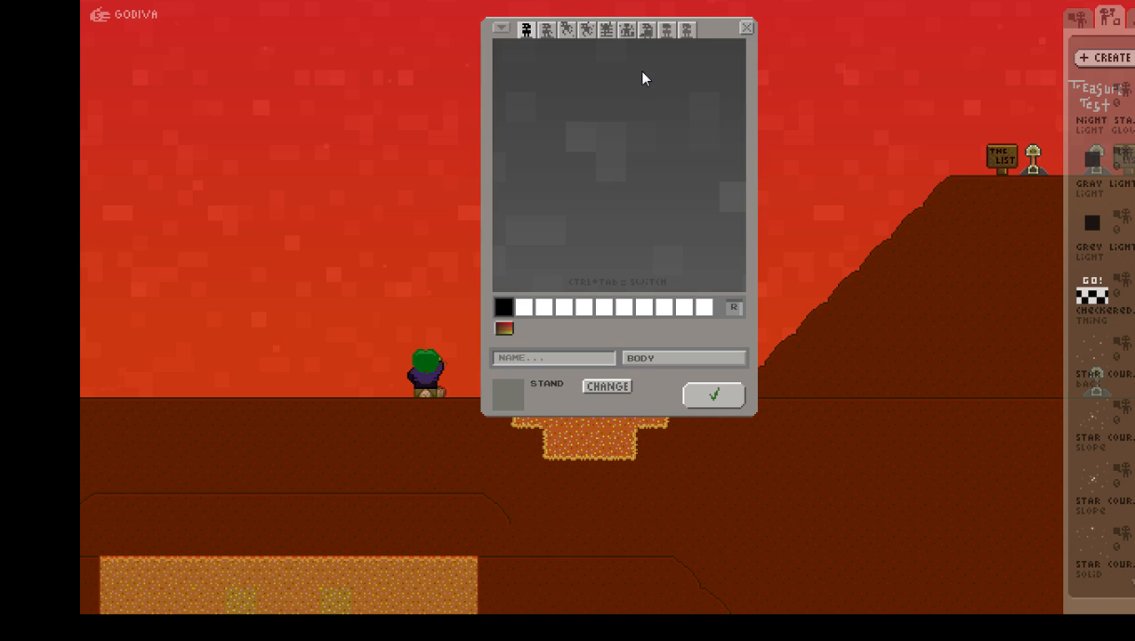
# Step: Look through the body's pose canvases, including Fall, Create and Sit, and return to the Stand pose
pyautogui.click(545, 31)
pyautogui.click(567, 31)
pyautogui.click(586, 31)
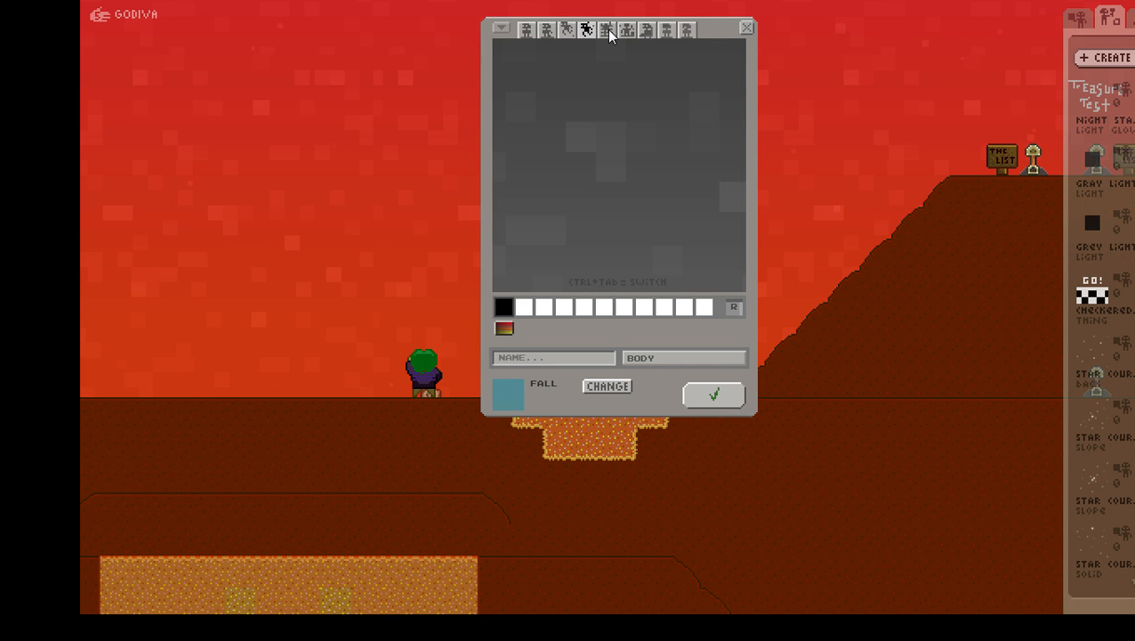
pyautogui.click(606, 31)
pyautogui.click(626, 31)
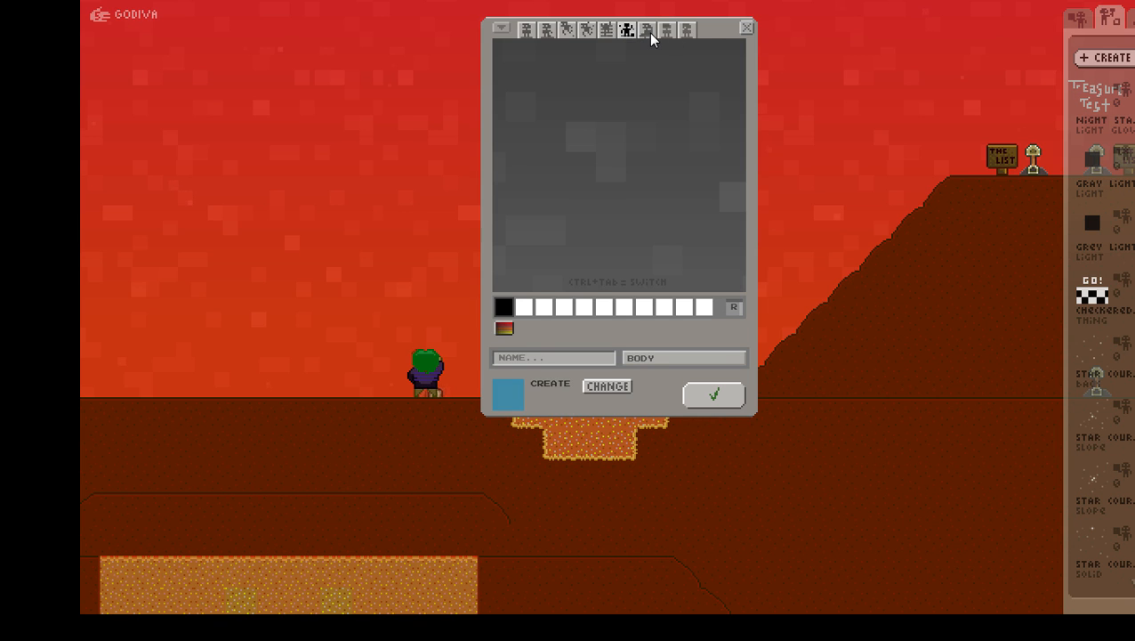
pyautogui.click(648, 32)
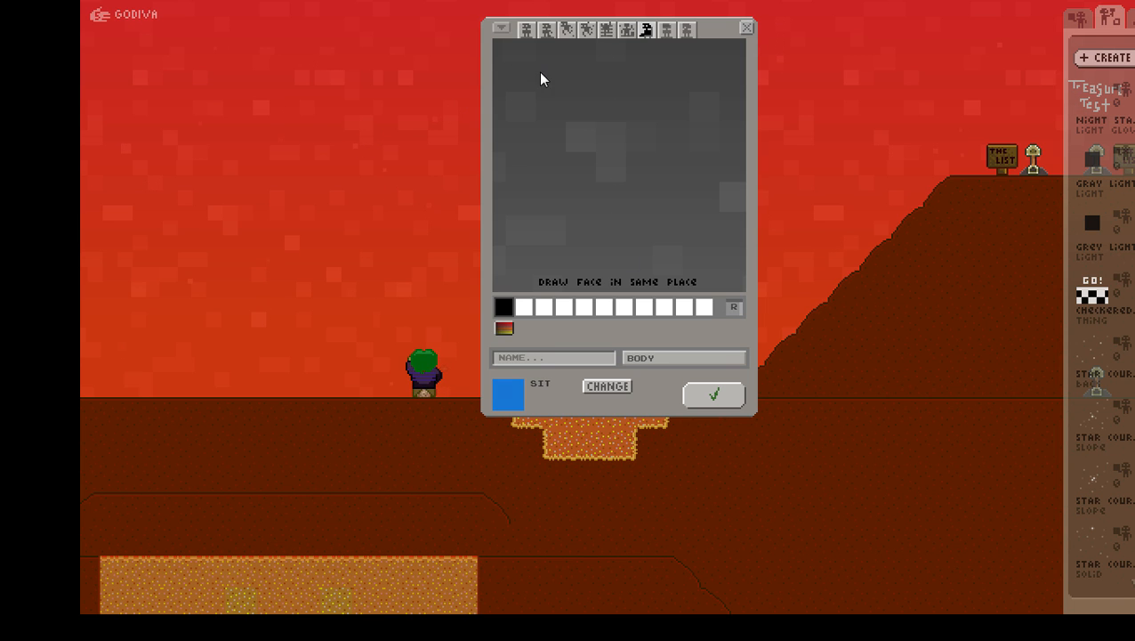
pyautogui.click(607, 30)
pyautogui.click(525, 30)
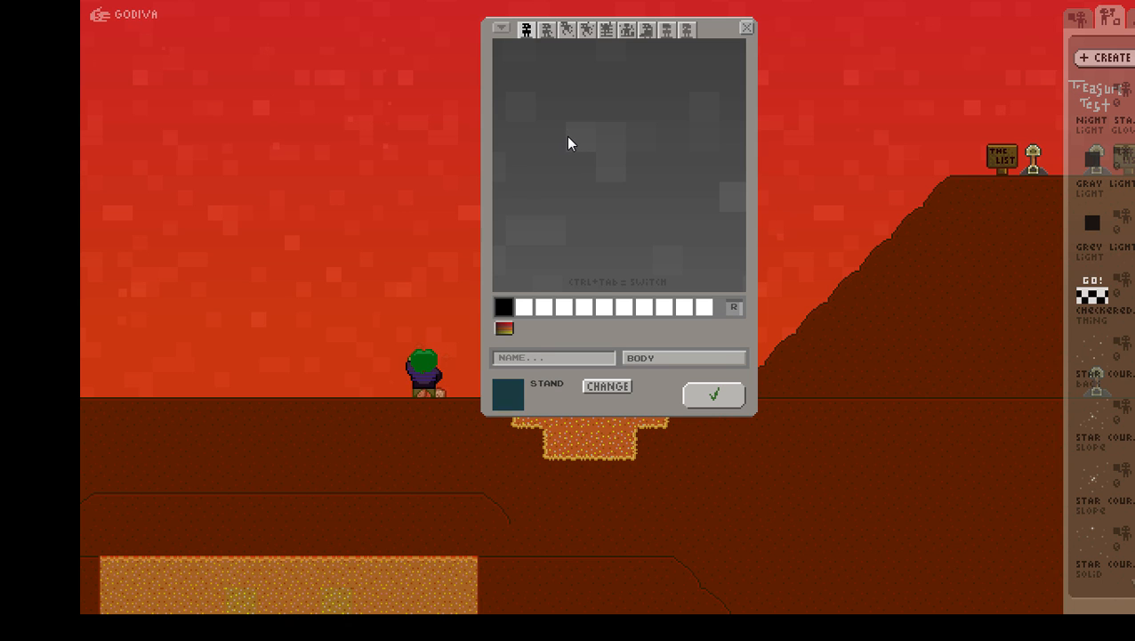
# Step: Draw two black vertical eyes, each three pixels tall, on the Stand pose canvas
pyautogui.moveTo(566, 139)
pyautogui.mouseDown()
pyautogui.moveTo(573, 157)
pyautogui.moveTo(625, 156)
pyautogui.mouseUp()
pyautogui.click(567, 141)
pyautogui.click(626, 138)
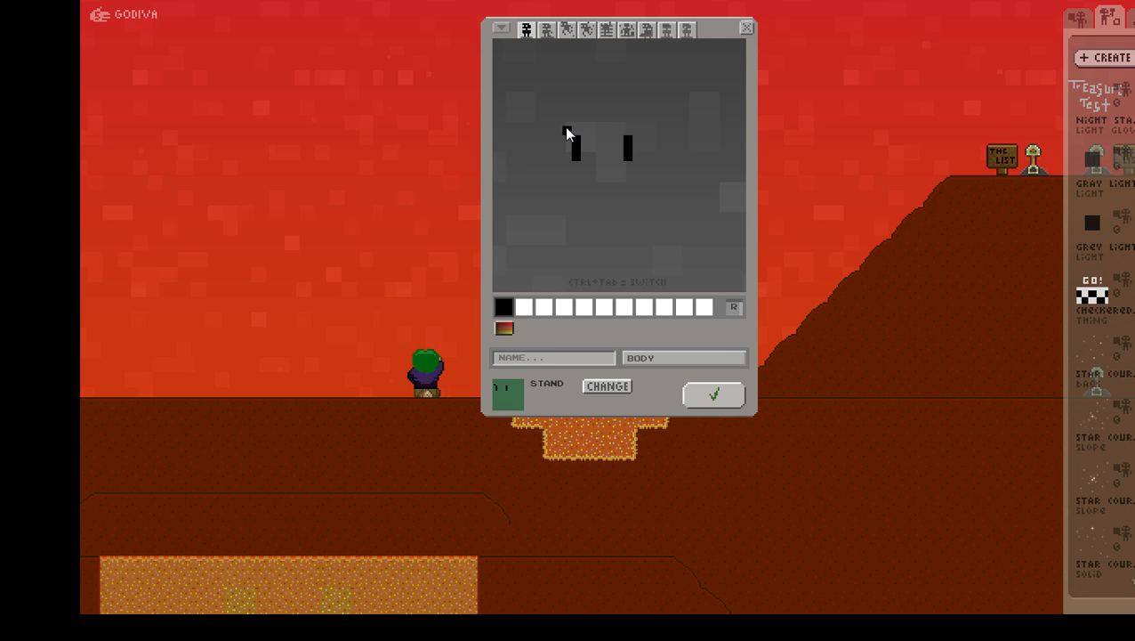
# Step: Outline a rounded head in black around the two eyes, with an ear bump on its right side
pyautogui.moveTo(567, 129); pyautogui.dragTo(571, 172)
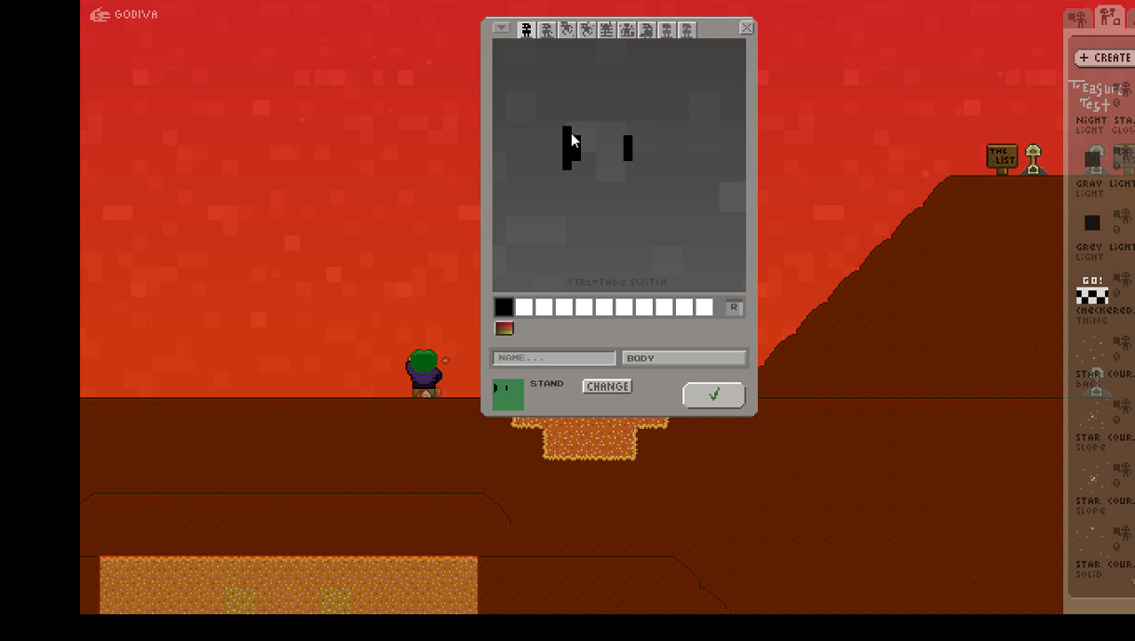
pyautogui.click(566, 122)
pyautogui.click(569, 173)
pyautogui.moveTo(570, 180)
pyautogui.mouseDown()
pyautogui.moveTo(620, 191)
pyautogui.moveTo(656, 167)
pyautogui.moveTo(641, 189)
pyautogui.moveTo(647, 149)
pyautogui.mouseUp()
pyautogui.click(655, 173)
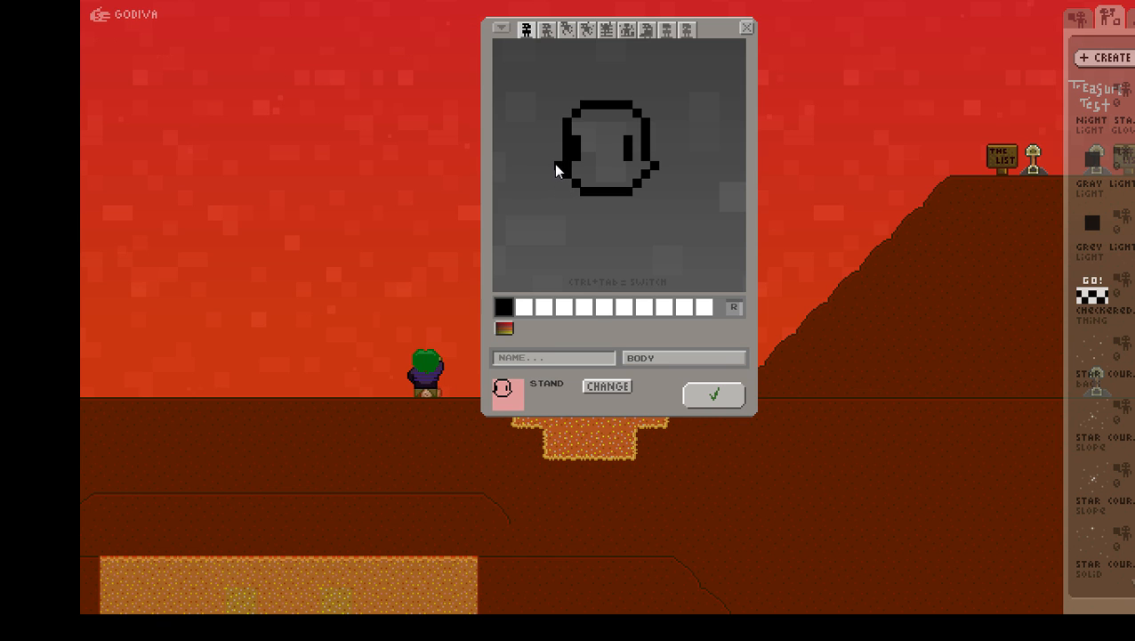
pyautogui.moveTo(555, 169); pyautogui.dragTo(535, 192)
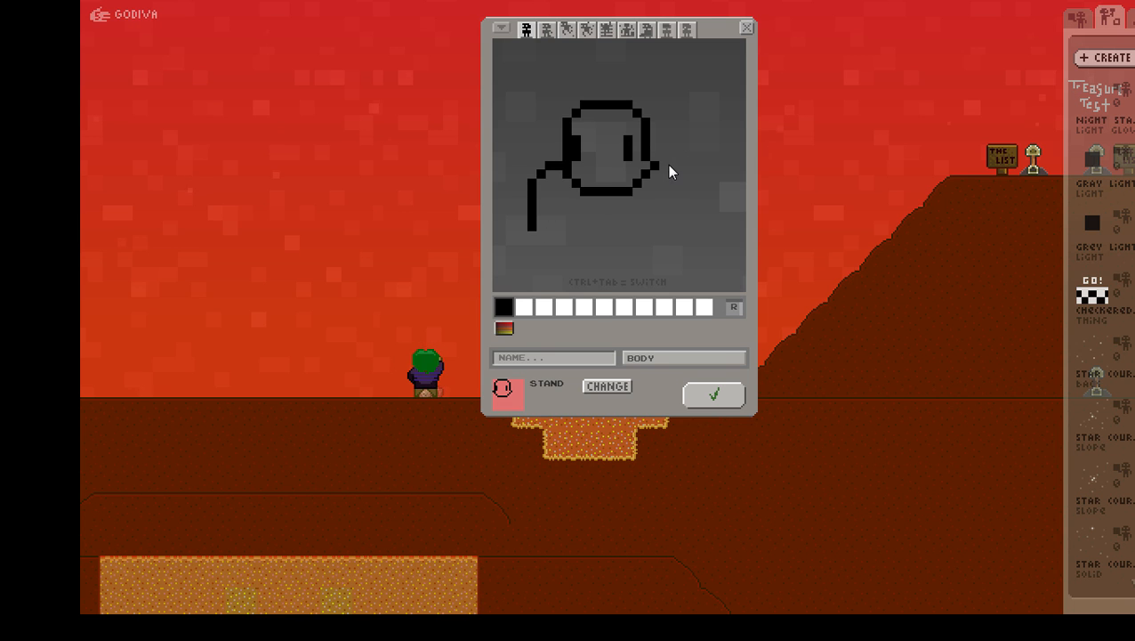
pyautogui.moveTo(664, 163)
pyautogui.mouseDown()
pyautogui.moveTo(679, 180)
pyautogui.moveTo(680, 229)
pyautogui.mouseUp()
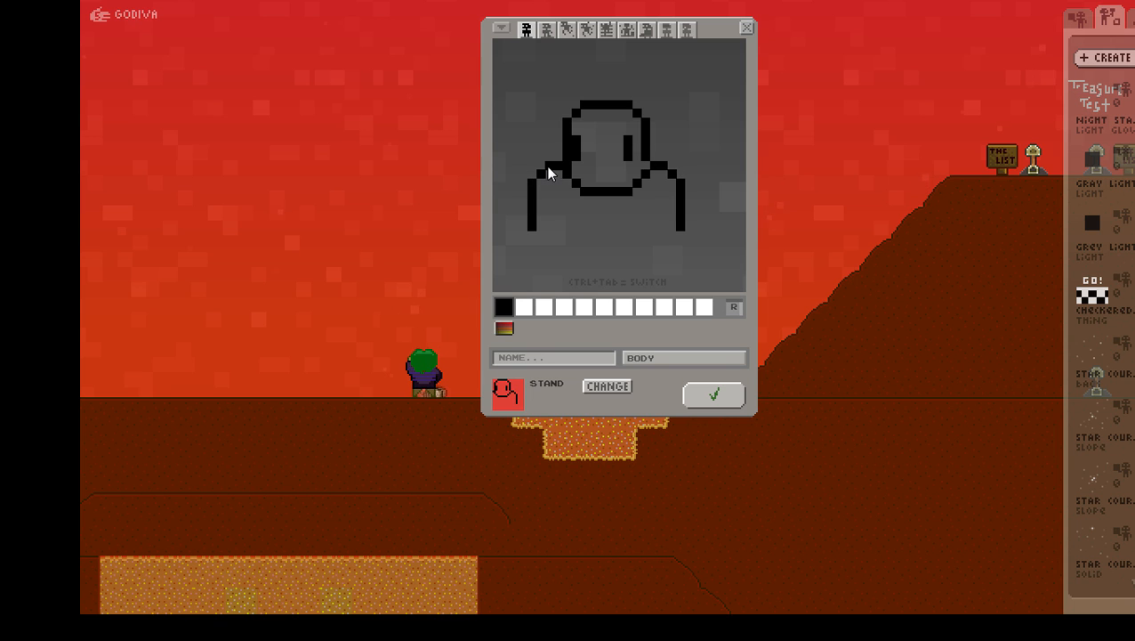
pyautogui.moveTo(558, 167)
pyautogui.mouseDown()
pyautogui.moveTo(531, 179)
pyautogui.moveTo(536, 240)
pyautogui.mouseUp()
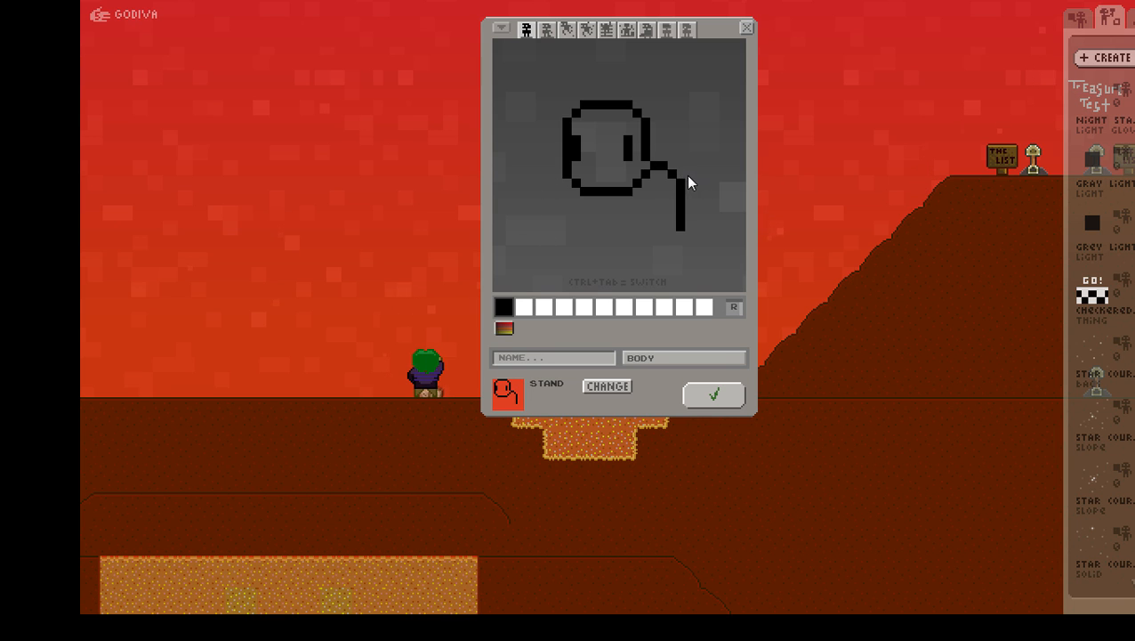
pyautogui.moveTo(686, 174)
pyautogui.mouseDown()
pyautogui.moveTo(661, 163)
pyautogui.moveTo(682, 228)
pyautogui.mouseUp()
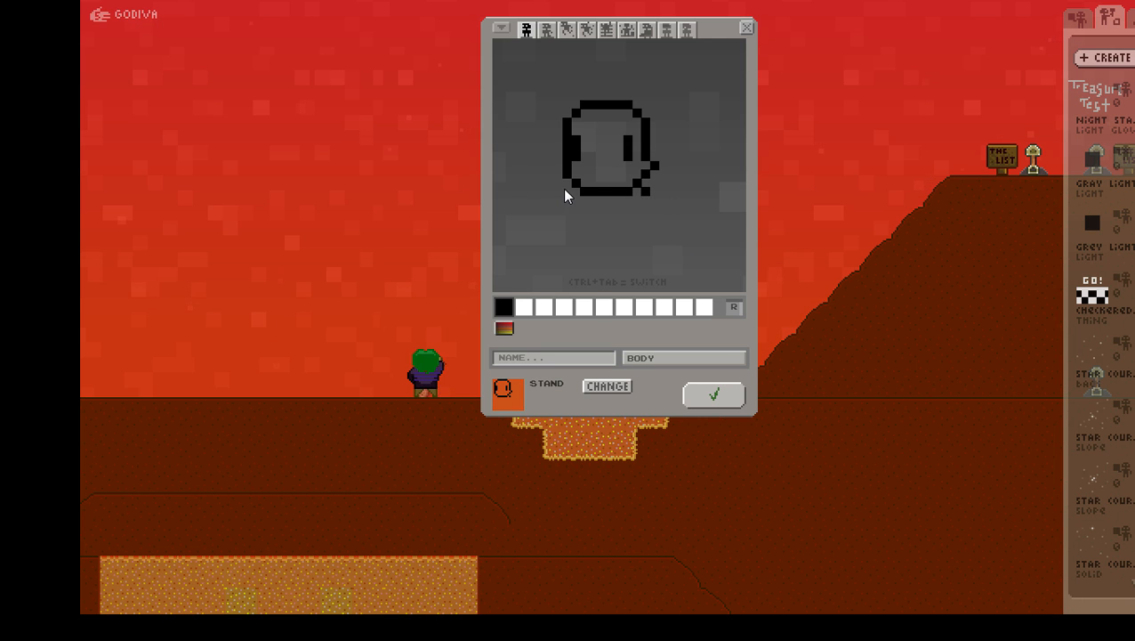
# Step: Draw two short arm lines below the head and reshape the top of the head outline into a jagged fringe
pyautogui.moveTo(566, 188); pyautogui.dragTo(559, 219)
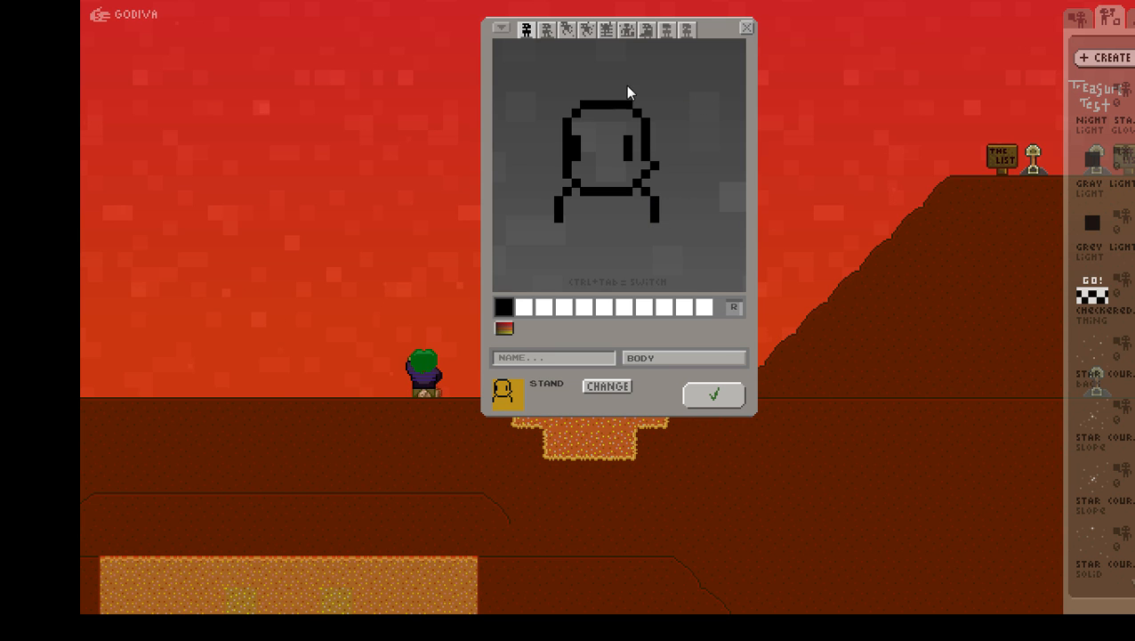
pyautogui.moveTo(580, 120)
pyautogui.mouseDown()
pyautogui.moveTo(625, 120)
pyautogui.moveTo(585, 101)
pyautogui.mouseUp()
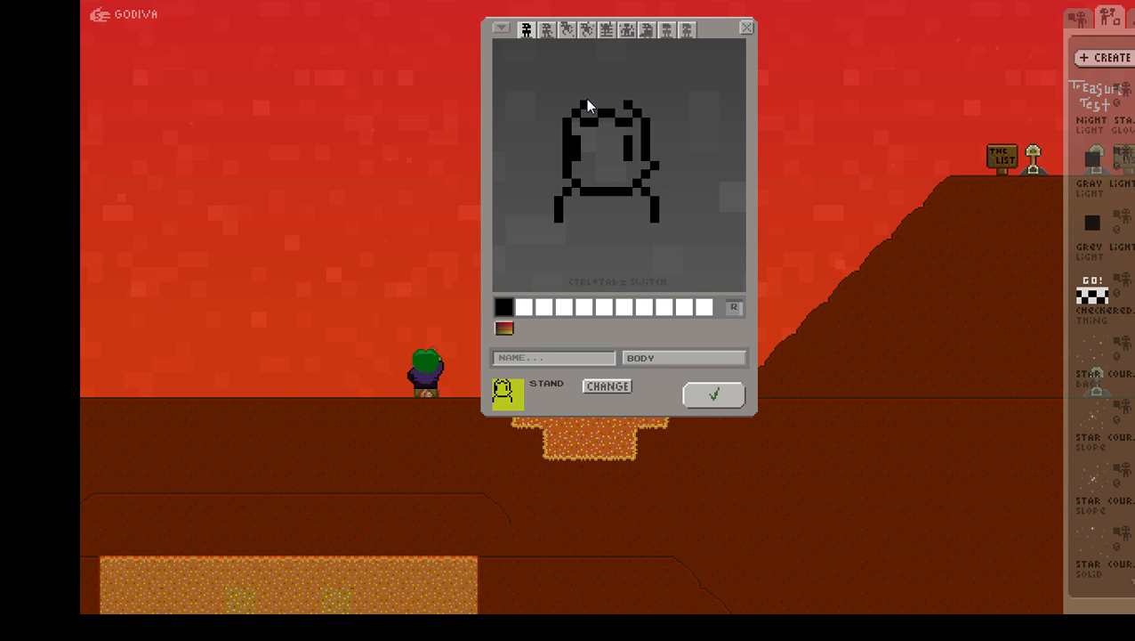
pyautogui.click(637, 111)
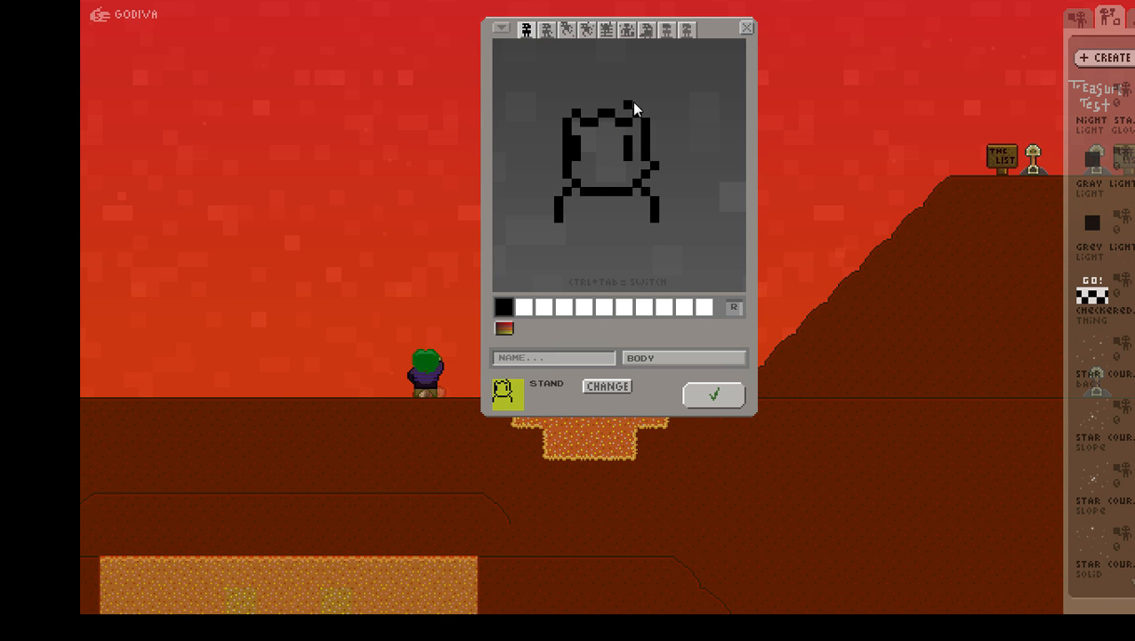
# Step: Outline rounded hair over the head, from beside the left eye across the top and down past the right ear
pyautogui.click(548, 121)
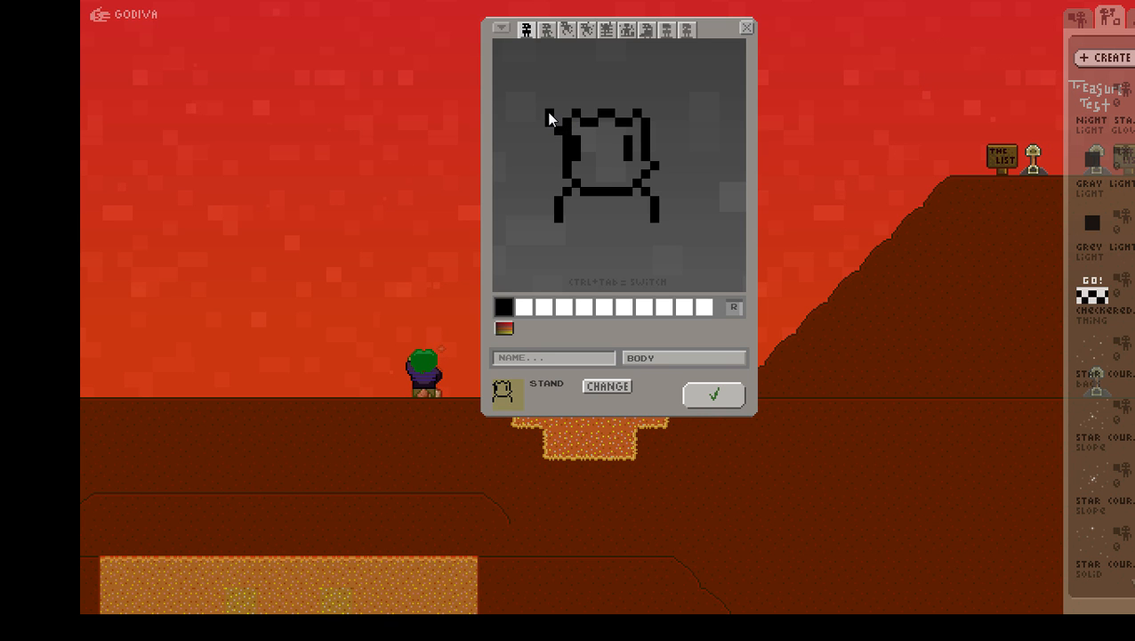
pyautogui.moveTo(548, 119); pyautogui.dragTo(566, 91)
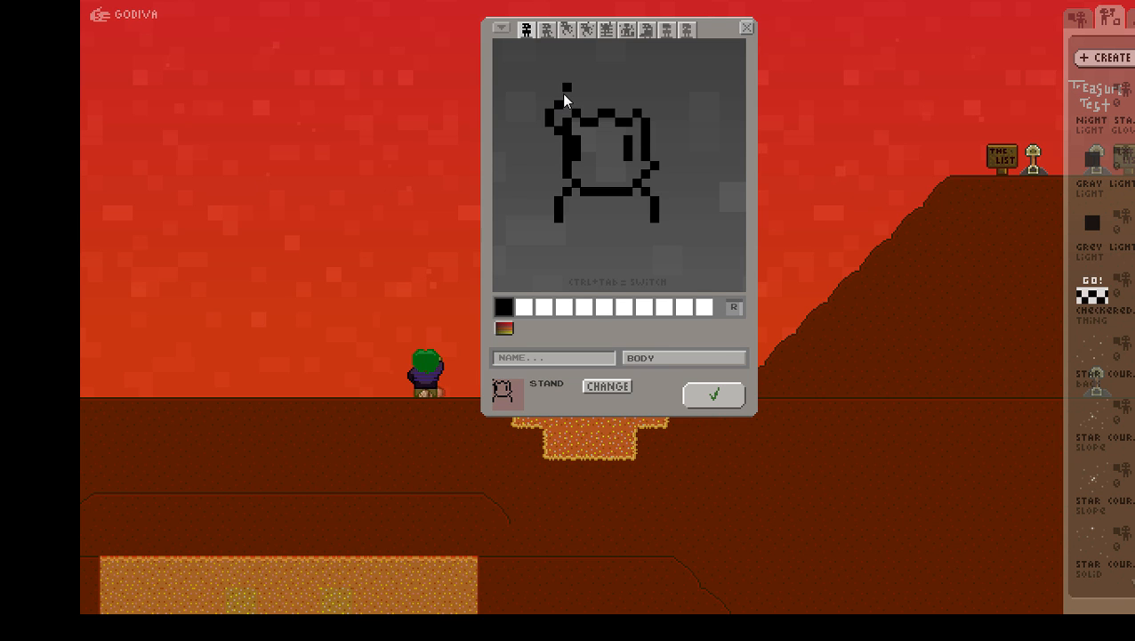
pyautogui.click(577, 80)
pyautogui.click(569, 88)
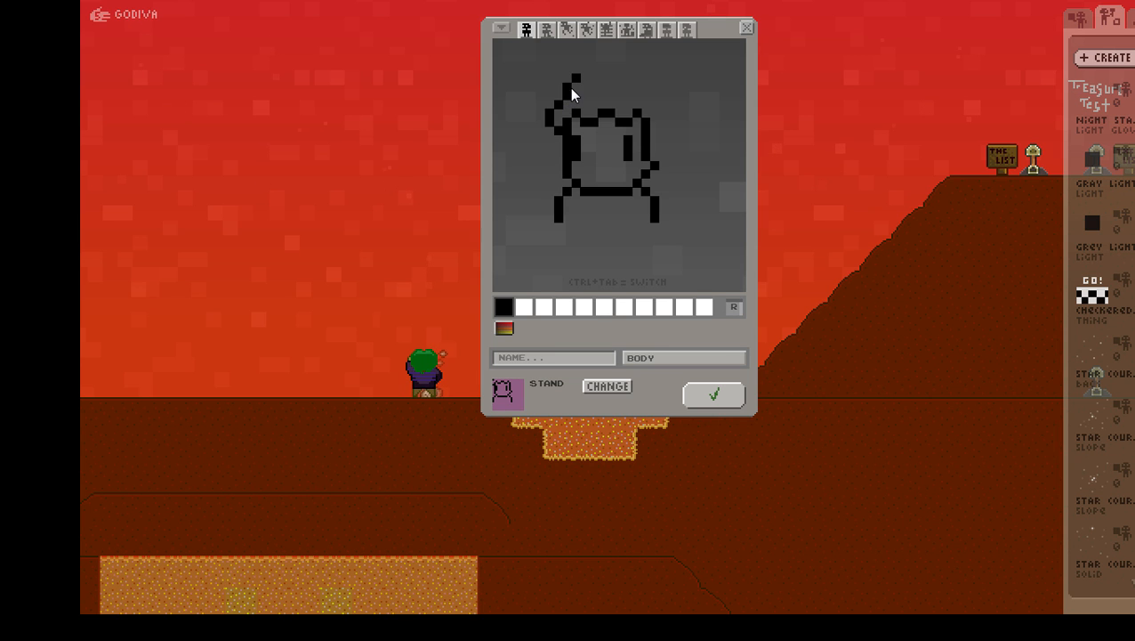
pyautogui.click(596, 75)
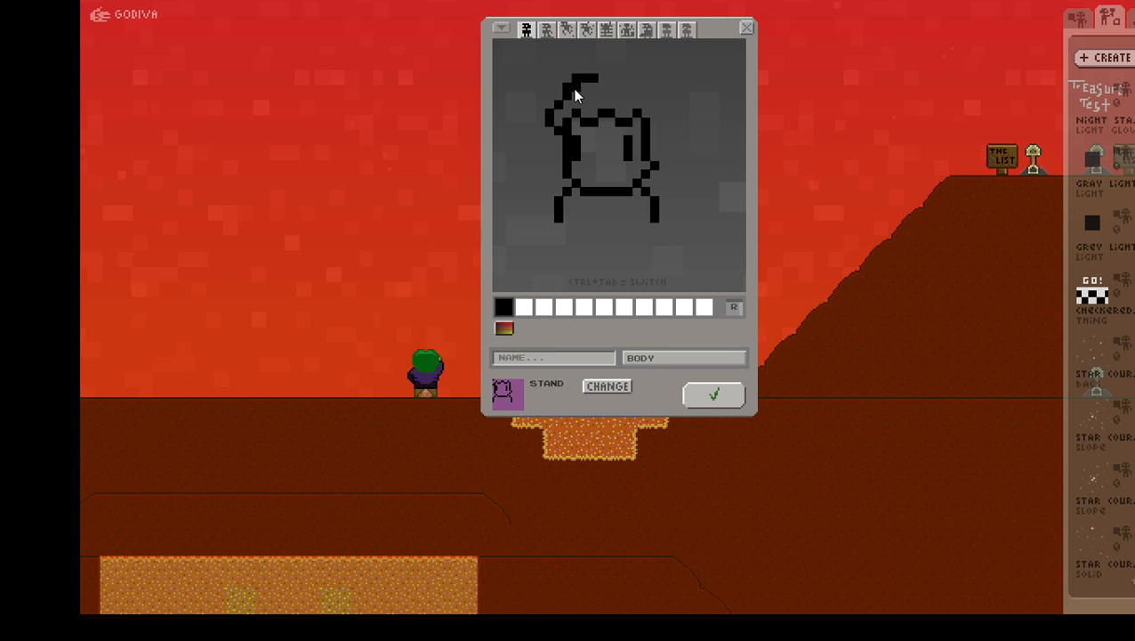
pyautogui.click(584, 78)
pyautogui.moveTo(602, 82)
pyautogui.mouseDown()
pyautogui.moveTo(638, 83)
pyautogui.moveTo(662, 100)
pyautogui.moveTo(671, 185)
pyautogui.moveTo(659, 191)
pyautogui.mouseUp()
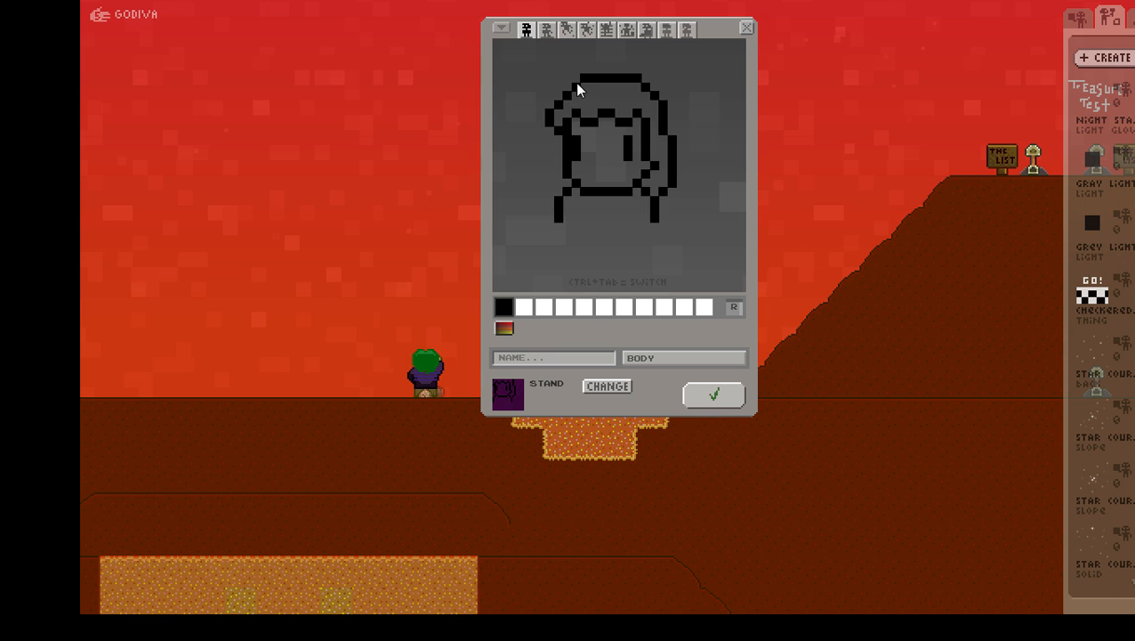
pyautogui.moveTo(574, 83); pyautogui.dragTo(558, 97)
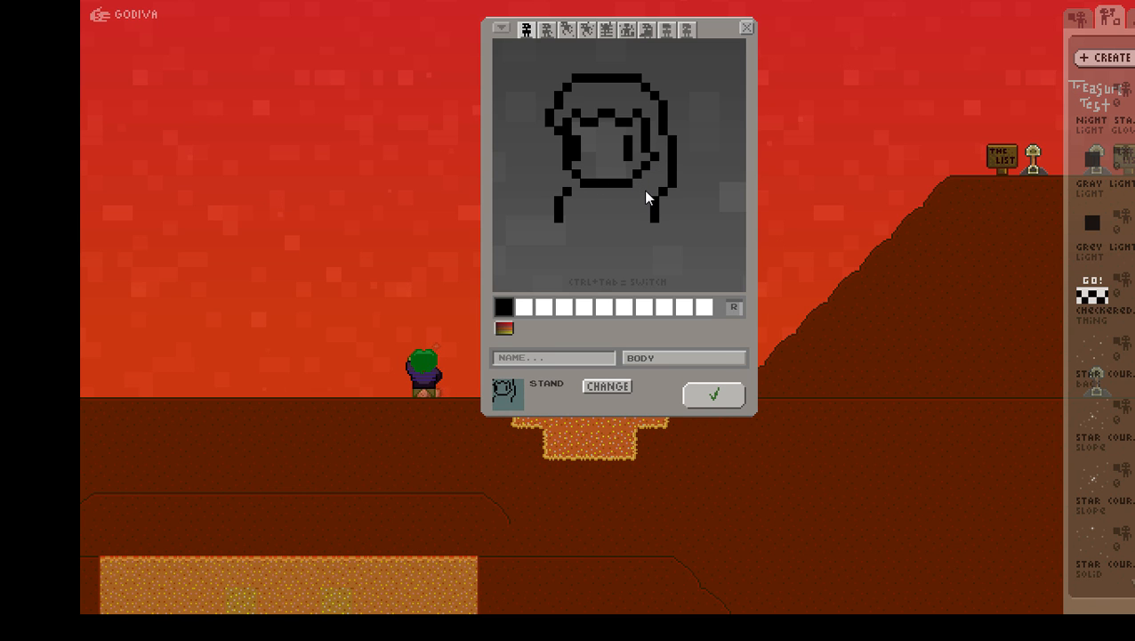
# Step: Redraw both shoulder and arm lines one pixel closer to the body's centre, beneath the chin
pyautogui.click(568, 199)
pyautogui.click(568, 192)
pyautogui.moveTo(559, 208); pyautogui.dragTo(560, 218)
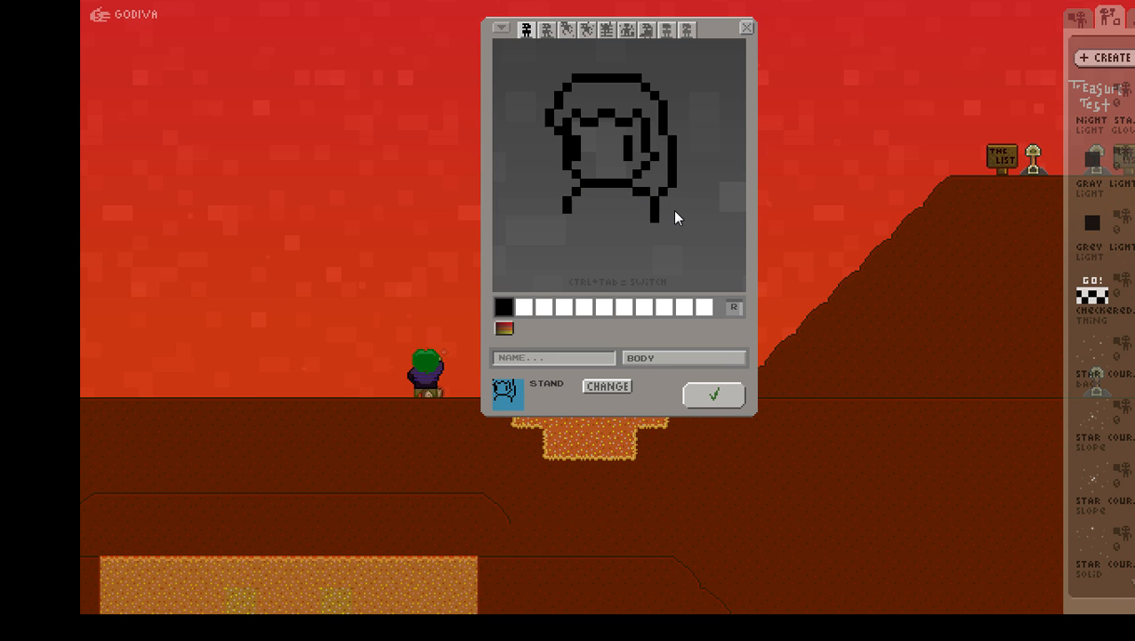
pyautogui.click(647, 200)
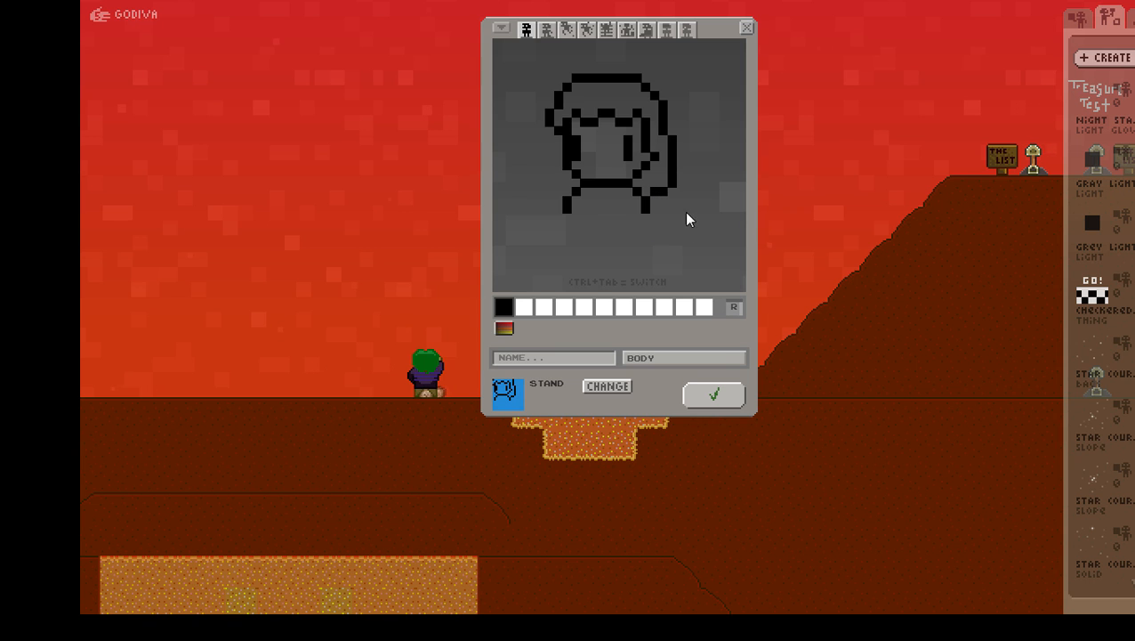
# Step: Outline a small round hand at the end of each arm in black and draw the lower body outline between them
pyautogui.click(569, 218)
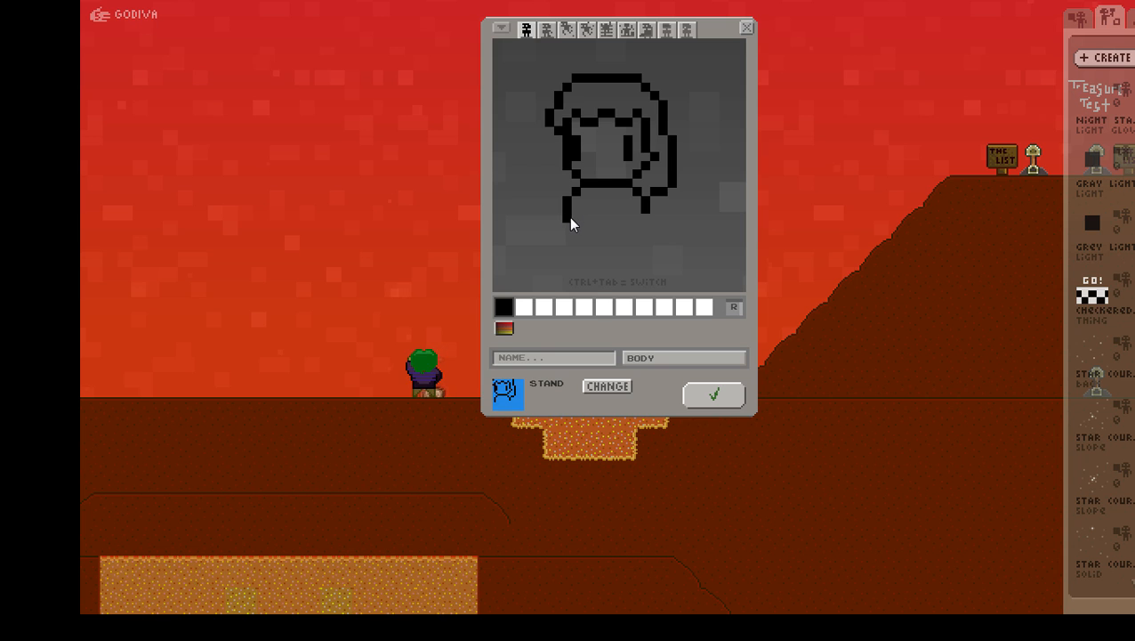
pyautogui.click(570, 218)
pyautogui.moveTo(574, 211)
pyautogui.mouseDown()
pyautogui.moveTo(559, 211)
pyautogui.moveTo(558, 236)
pyautogui.moveTo(580, 212)
pyautogui.mouseUp()
pyautogui.click(635, 206)
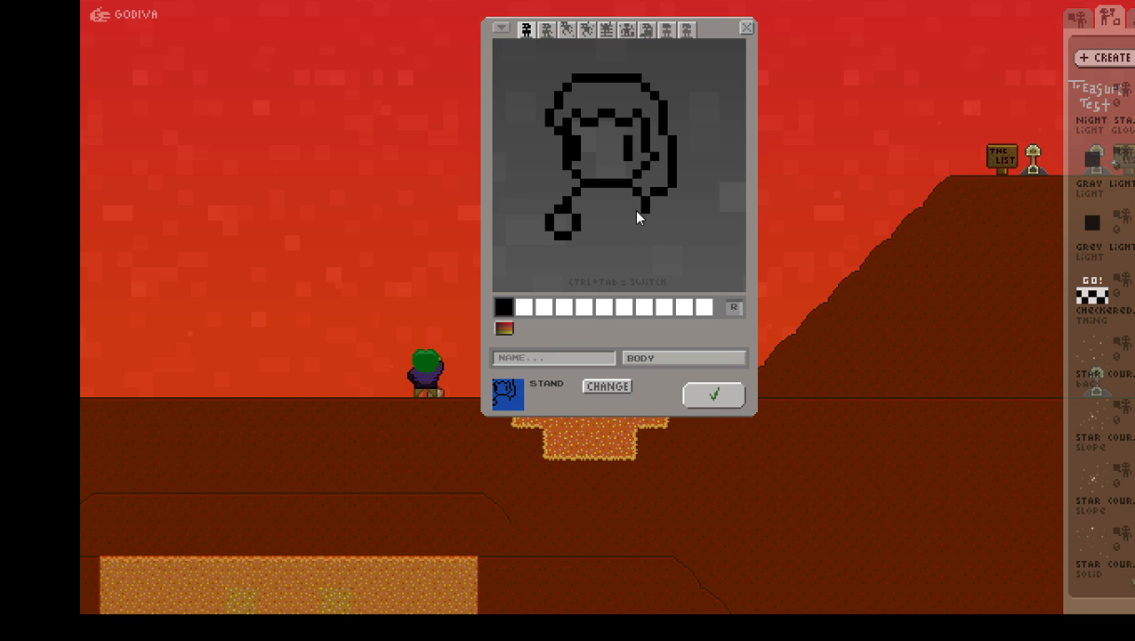
pyautogui.click(622, 234)
pyautogui.moveTo(625, 234)
pyautogui.mouseDown()
pyautogui.moveTo(655, 226)
pyautogui.moveTo(653, 204)
pyautogui.mouseUp()
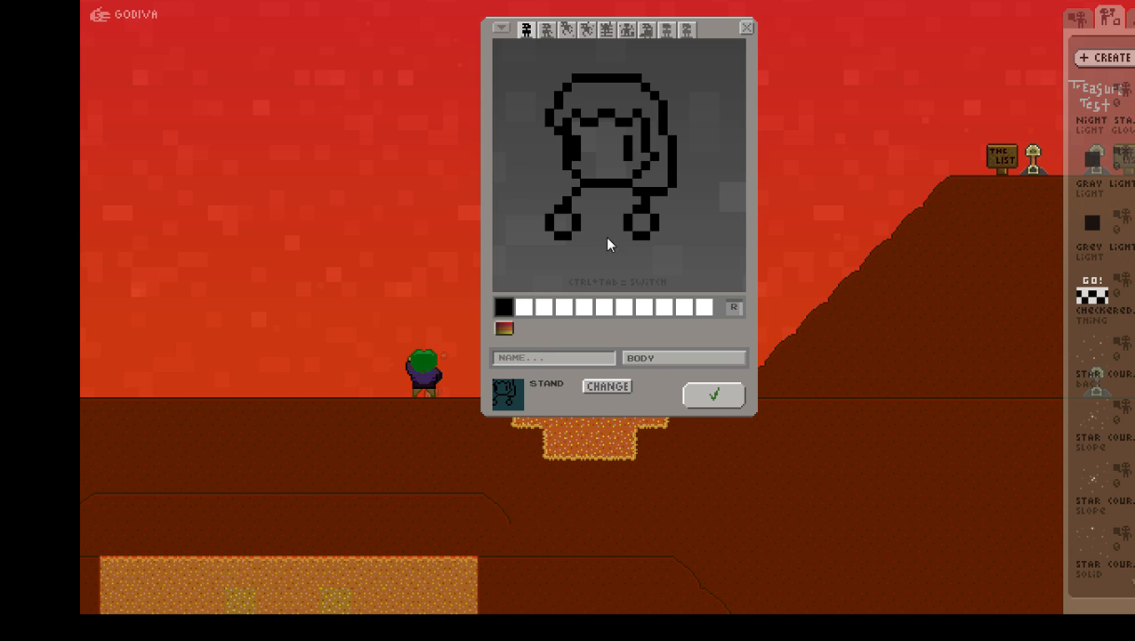
pyautogui.moveTo(569, 244)
pyautogui.mouseDown()
pyautogui.moveTo(587, 281)
pyautogui.moveTo(642, 244)
pyautogui.mouseUp()
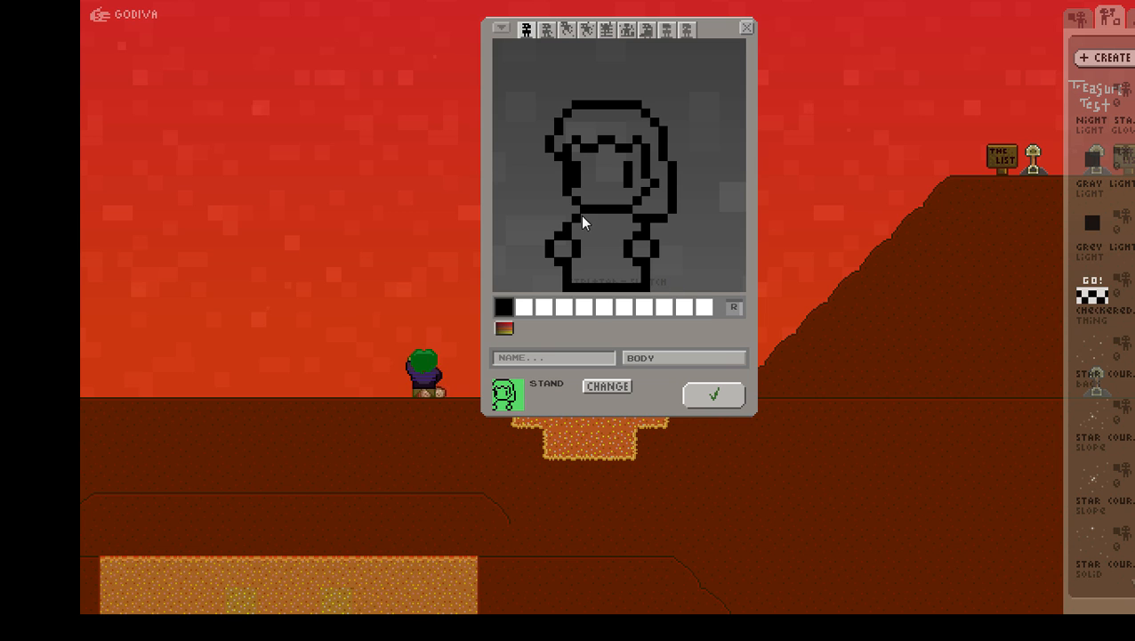
# Step: Redraw the left hand one pixel higher and further out from the body, reconnecting it to the arm
pyautogui.click(558, 225)
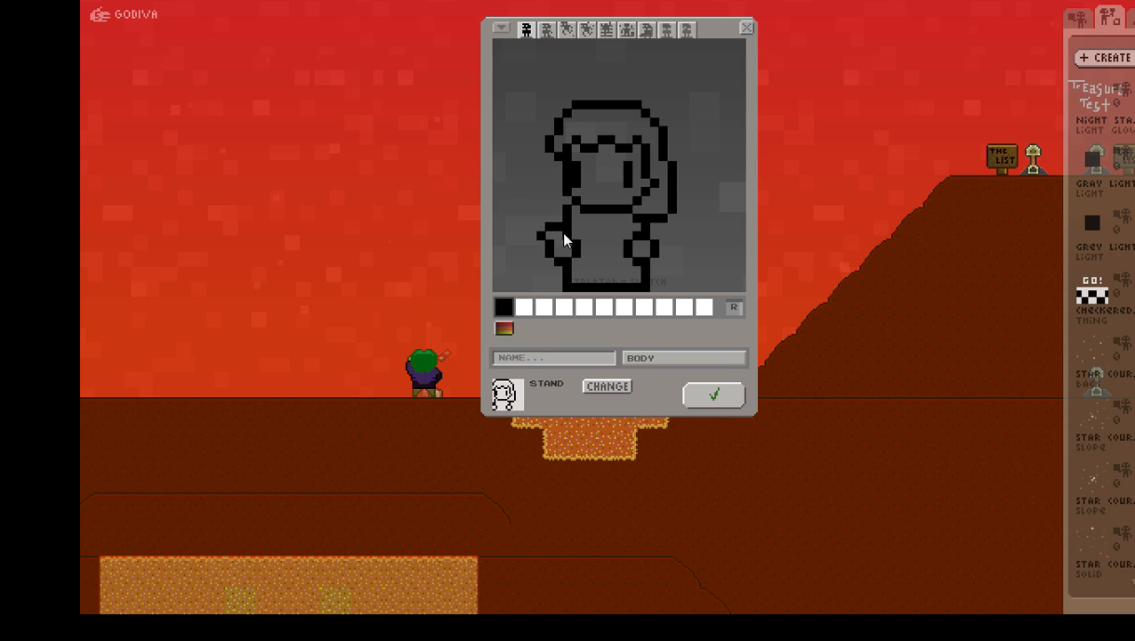
pyautogui.click(572, 229)
pyautogui.moveTo(572, 241); pyautogui.dragTo(573, 252)
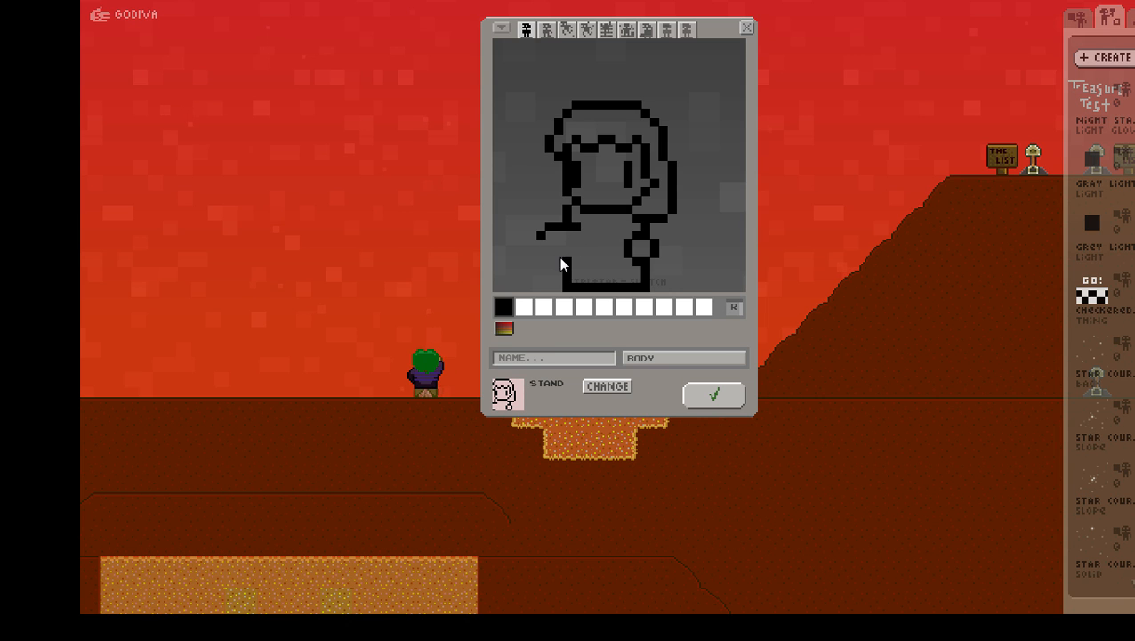
pyautogui.click(541, 245)
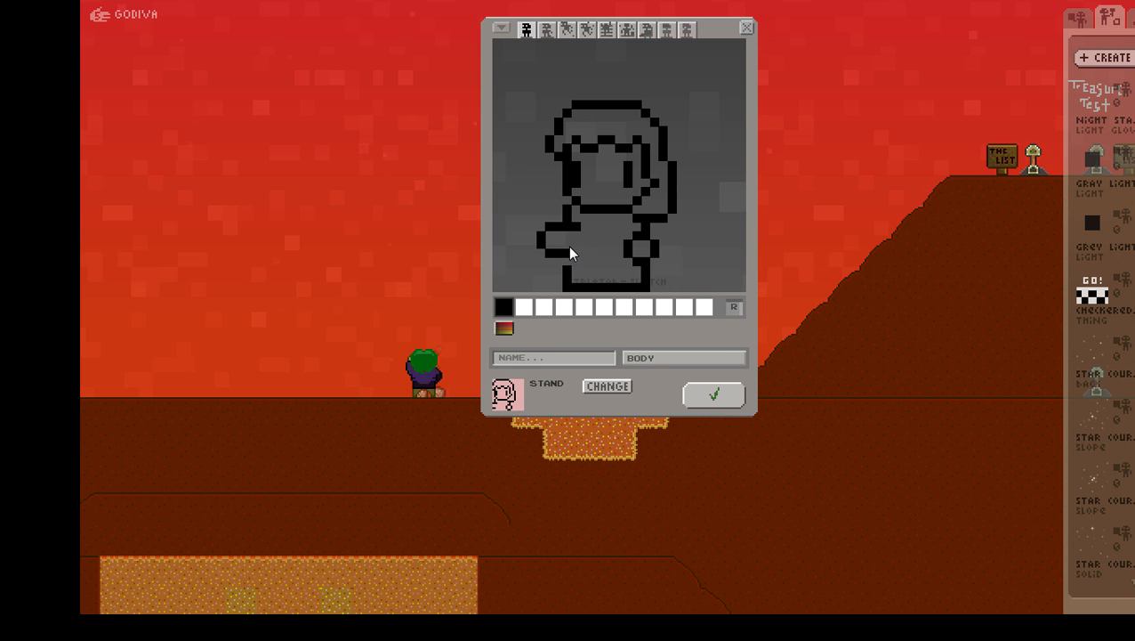
pyautogui.moveTo(570, 248); pyautogui.dragTo(570, 230)
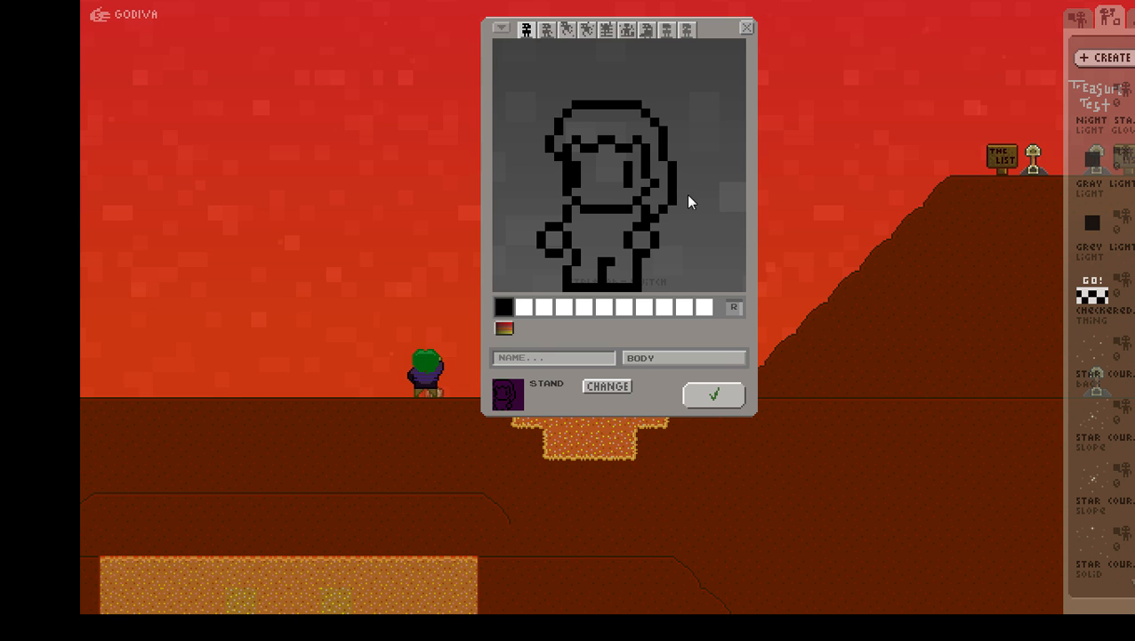
# Step: Narrow the left hand by moving its outer edge one pixel closer to the body and rounding its corners
pyautogui.moveTo(550, 236)
pyautogui.mouseDown()
pyautogui.moveTo(567, 247)
pyautogui.moveTo(543, 238)
pyautogui.mouseUp()
pyautogui.click(549, 227)
pyautogui.click(567, 250)
pyautogui.click(550, 252)
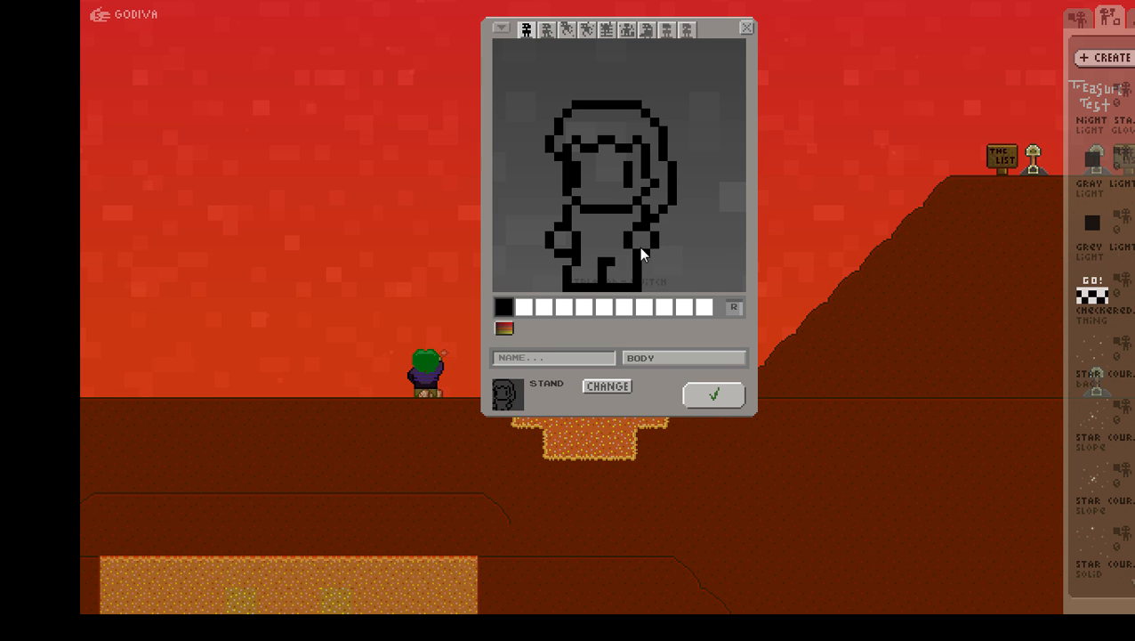
# Step: Set the second palette colour to a dark reddish brown and fill the hair with it
pyautogui.click(525, 307)
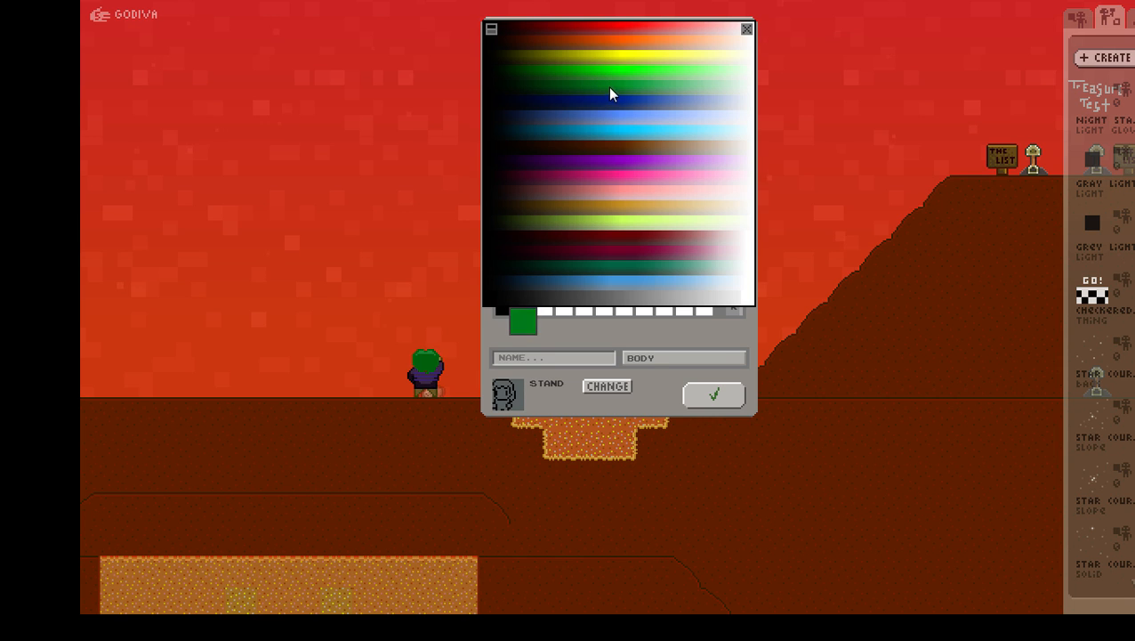
pyautogui.click(558, 49)
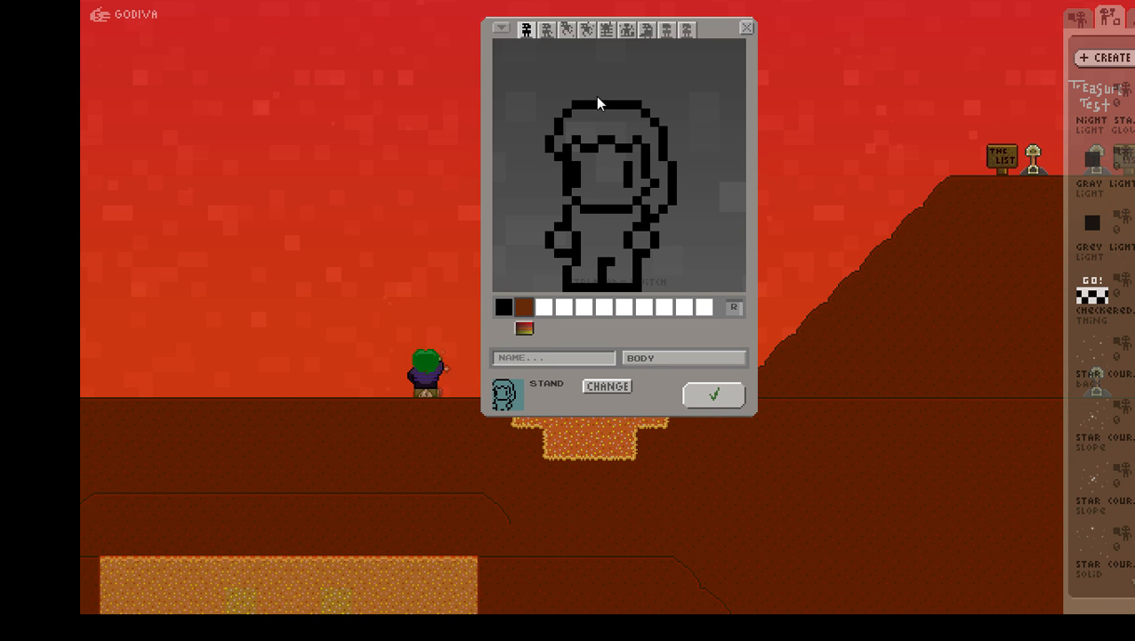
pyautogui.click(613, 119)
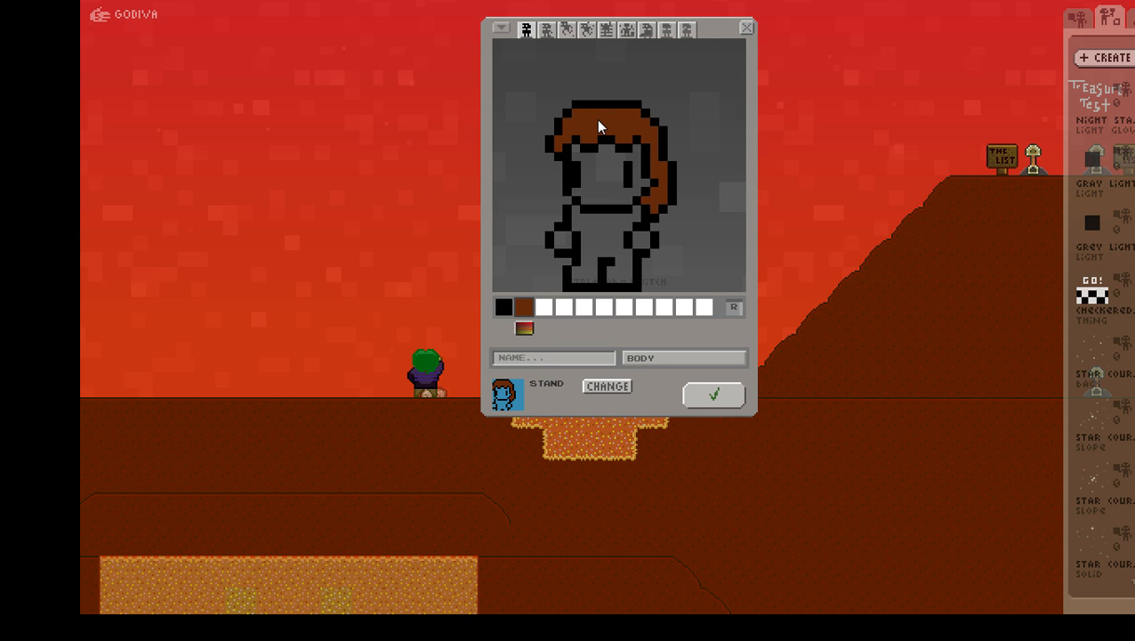
# Step: Set the third palette colour to a brighter orange-brown and highlight the fringe tips and the strands beside the ear
pyautogui.click(543, 305)
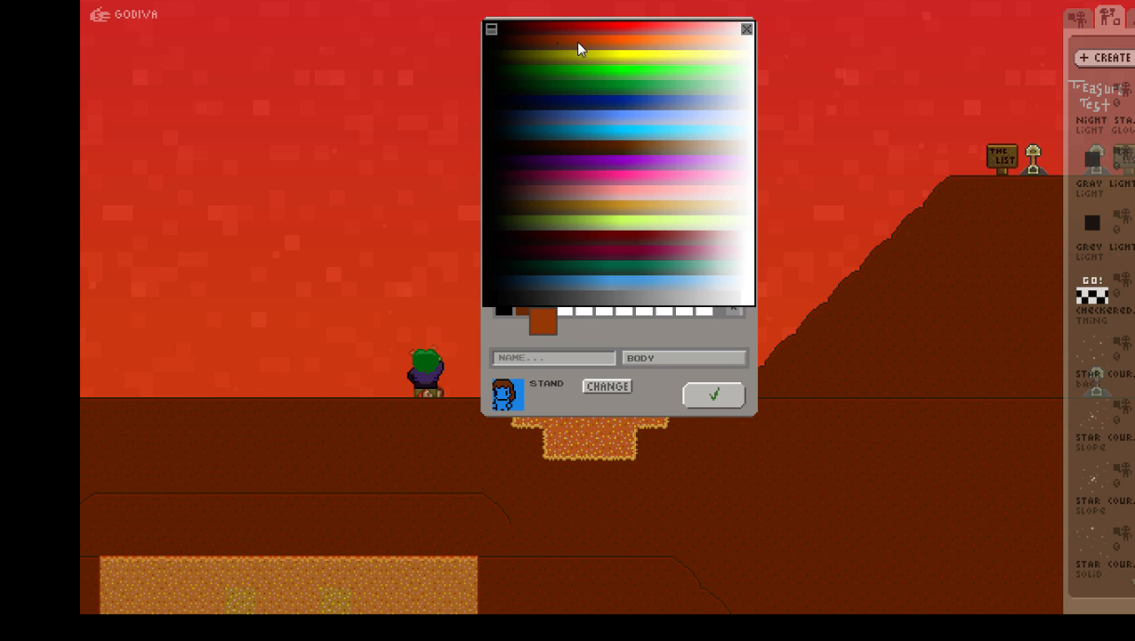
pyautogui.click(574, 43)
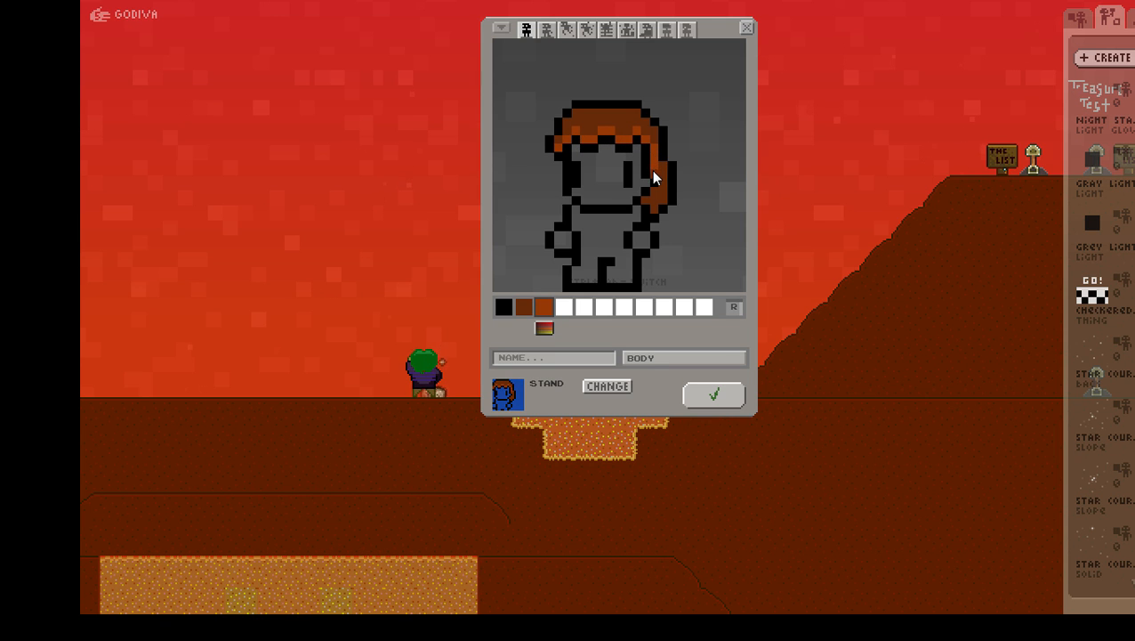
pyautogui.moveTo(653, 171)
pyautogui.mouseDown()
pyautogui.moveTo(662, 181)
pyautogui.moveTo(645, 195)
pyautogui.mouseUp()
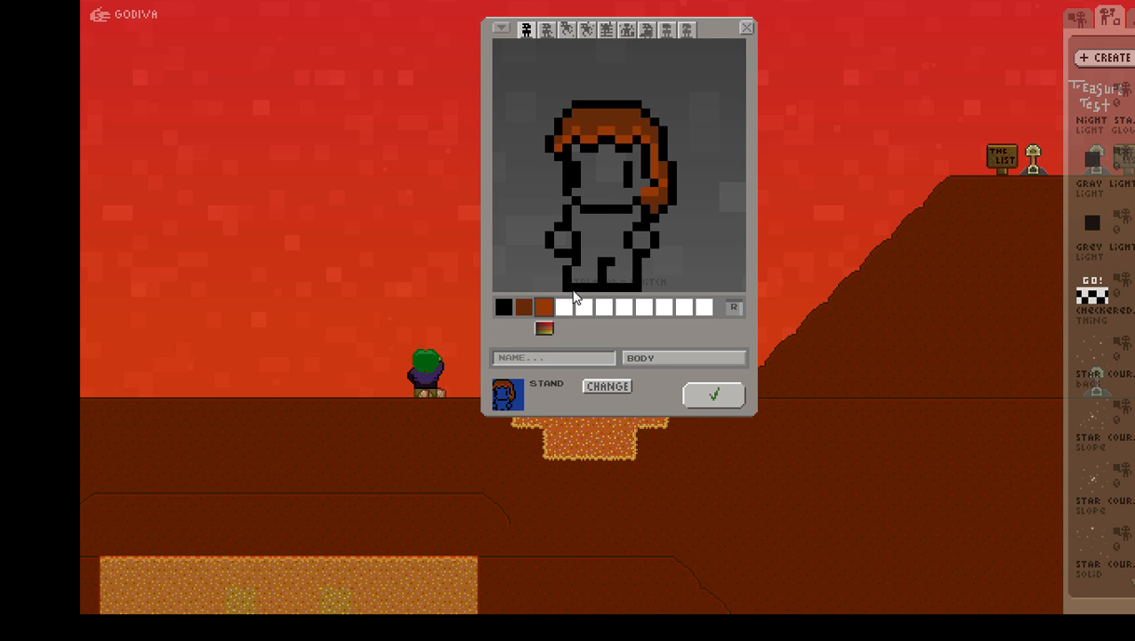
pyautogui.rightClick(655, 183)
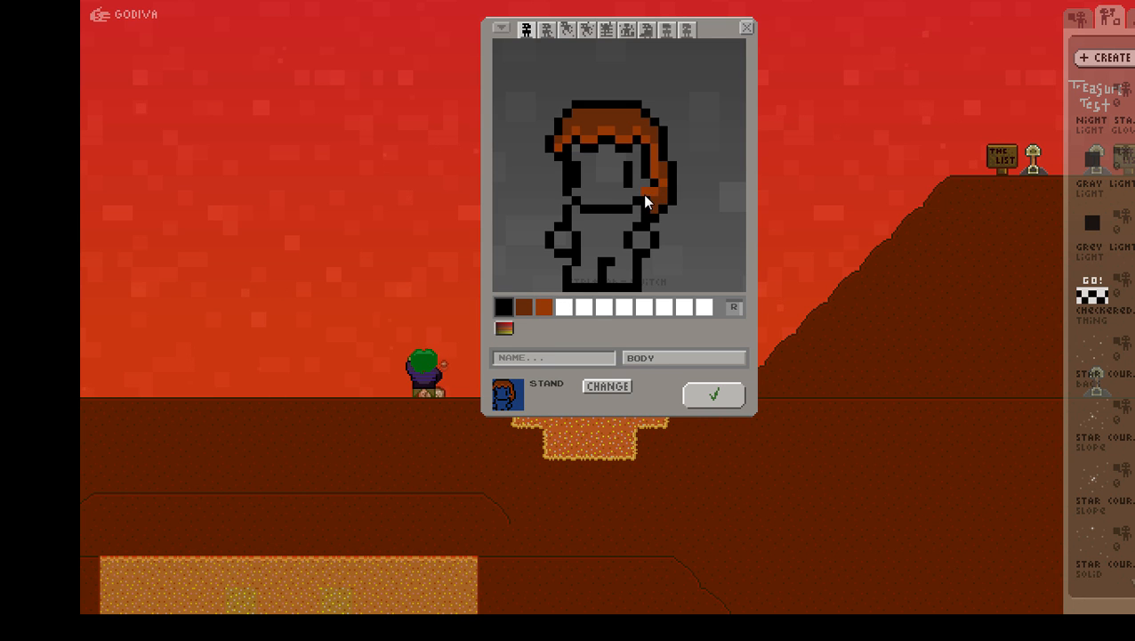
pyautogui.rightClick(660, 193)
# Step: Shade the upper hair with a darker brown as the fourth palette colour, and mute the orange highlight to a duller brown
pyautogui.click(566, 308)
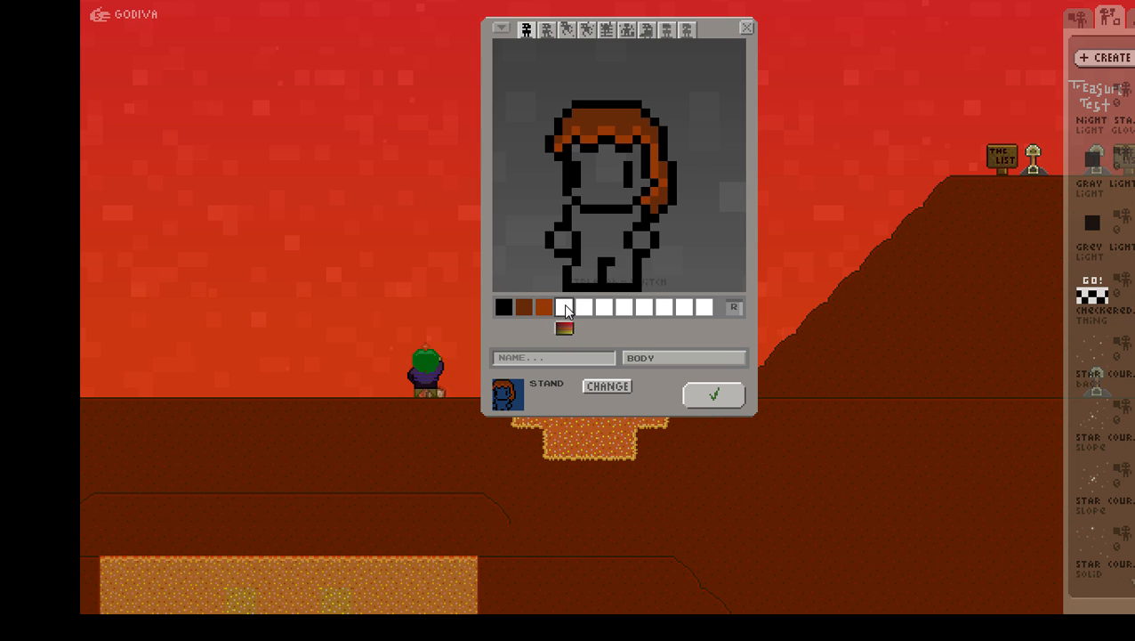
pyautogui.click(566, 308)
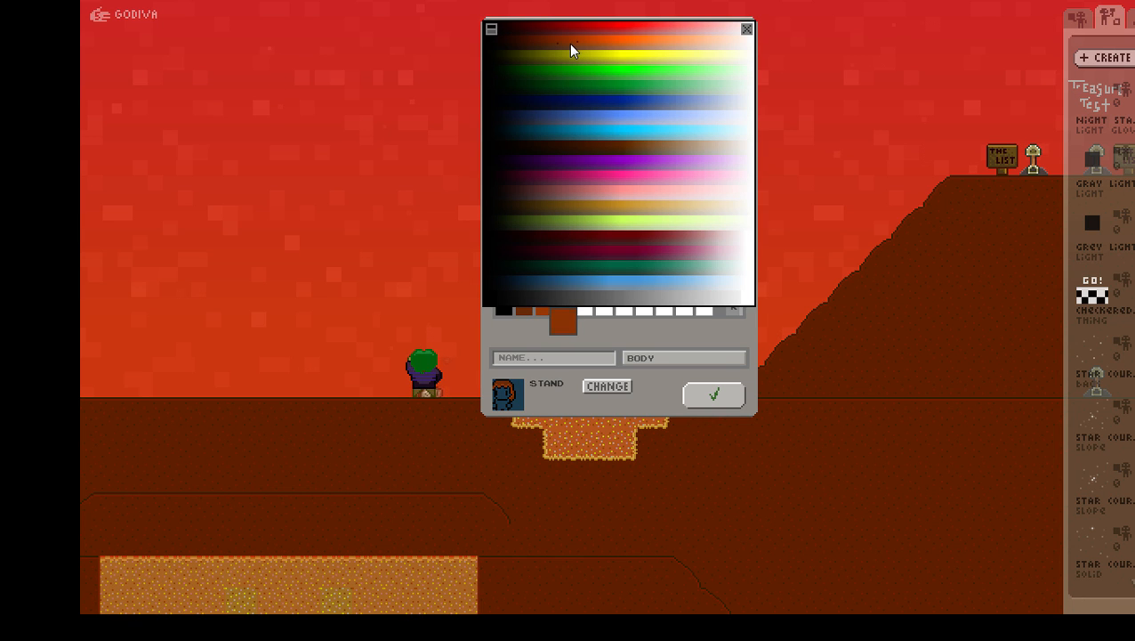
pyautogui.click(543, 44)
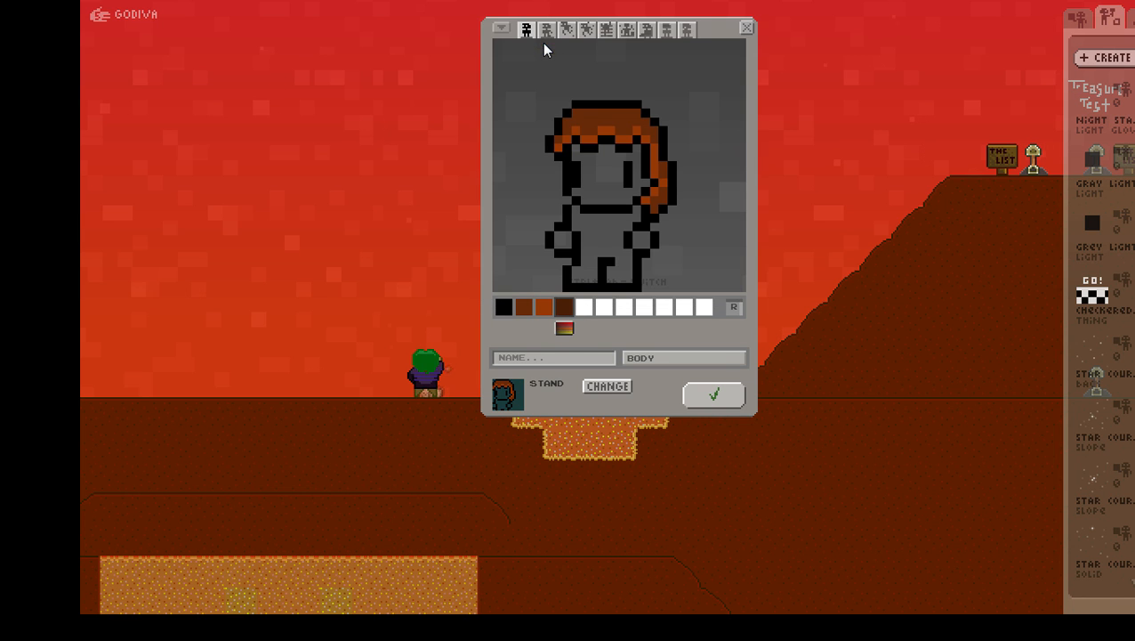
pyautogui.moveTo(571, 129); pyautogui.dragTo(578, 114)
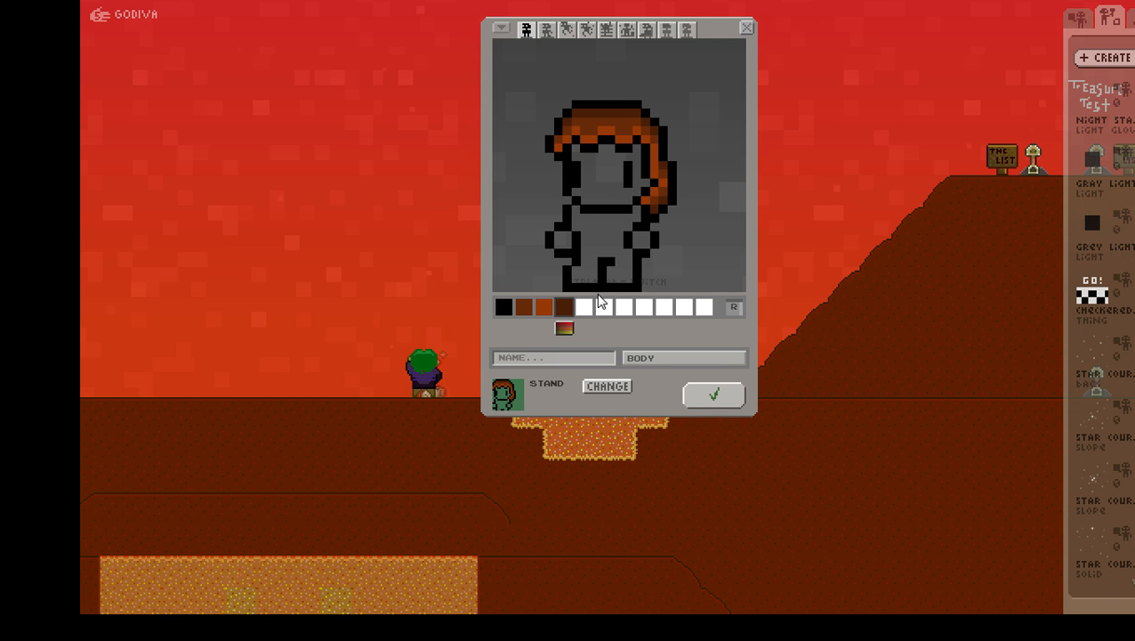
pyautogui.click(545, 307)
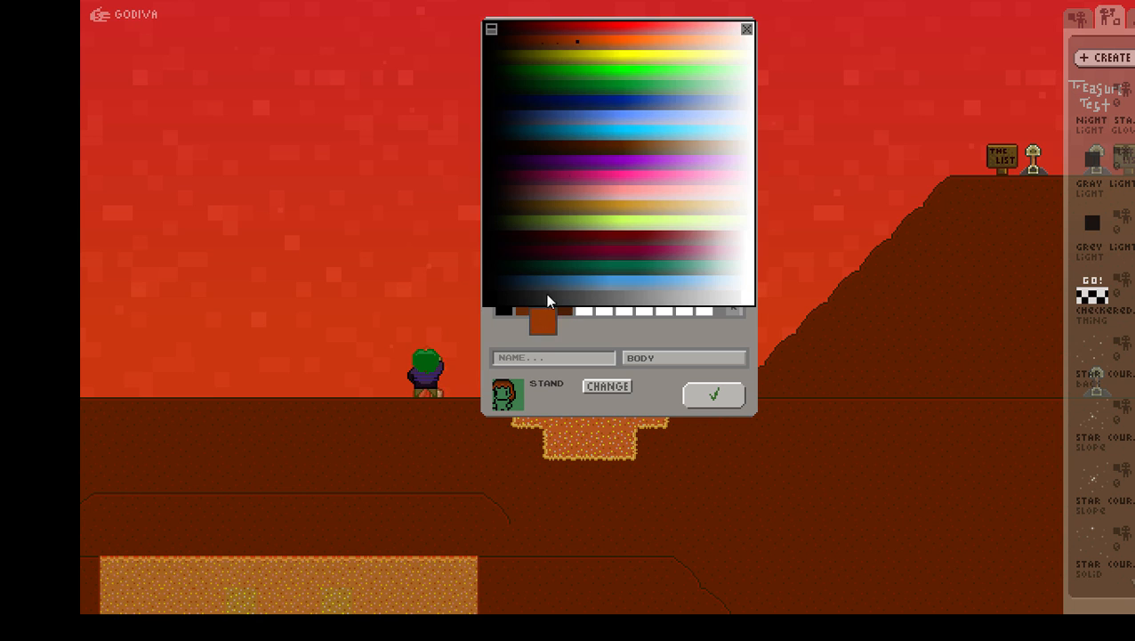
pyautogui.click(566, 45)
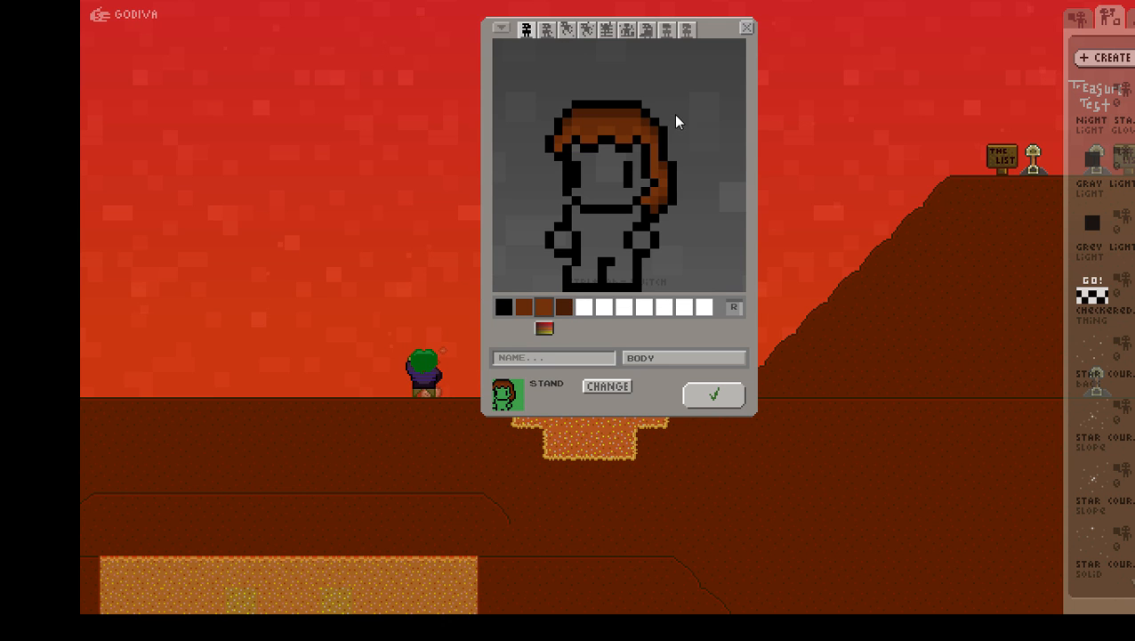
# Step: Set the fifth palette colour to a light tan and fill the face and both hands with it
pyautogui.click(585, 310)
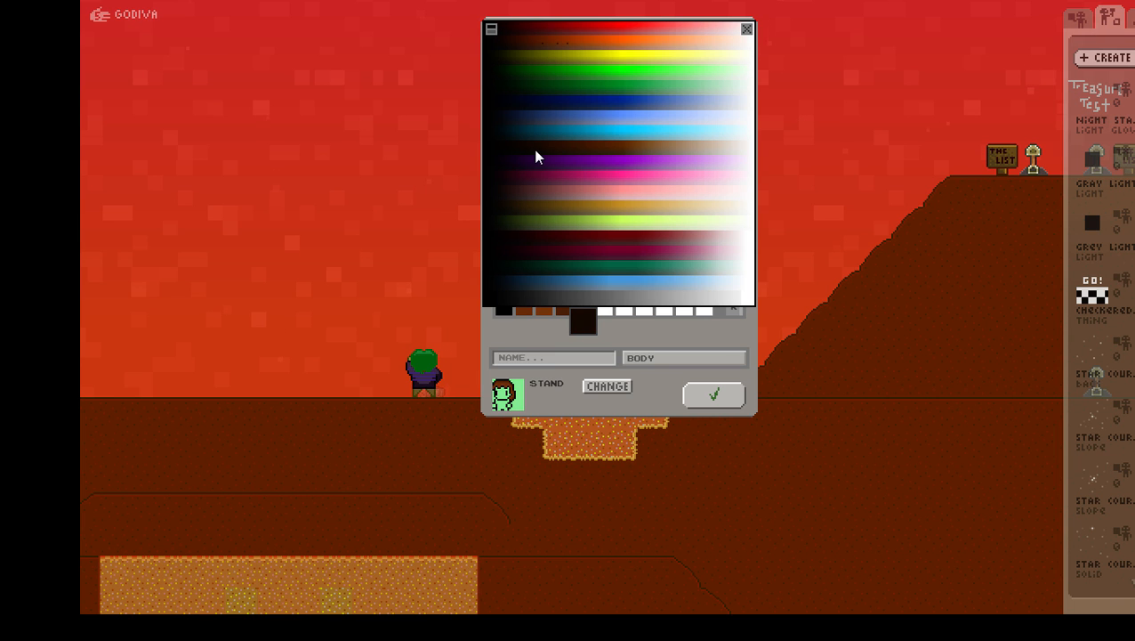
pyautogui.click(665, 147)
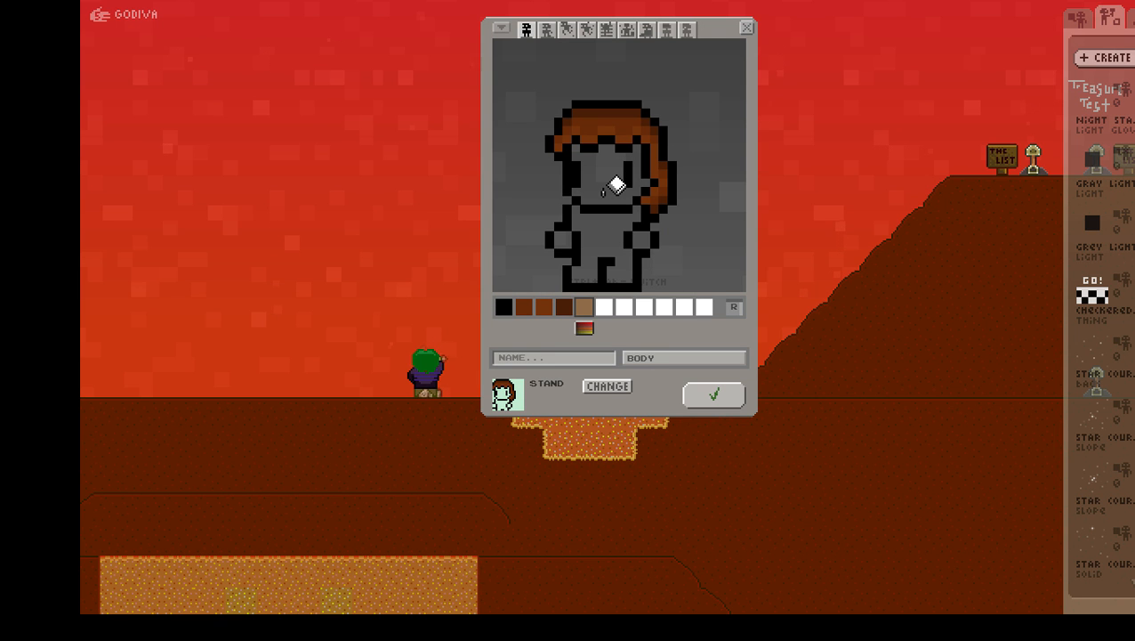
pyautogui.click(616, 184)
pyautogui.click(578, 238)
pyautogui.click(659, 236)
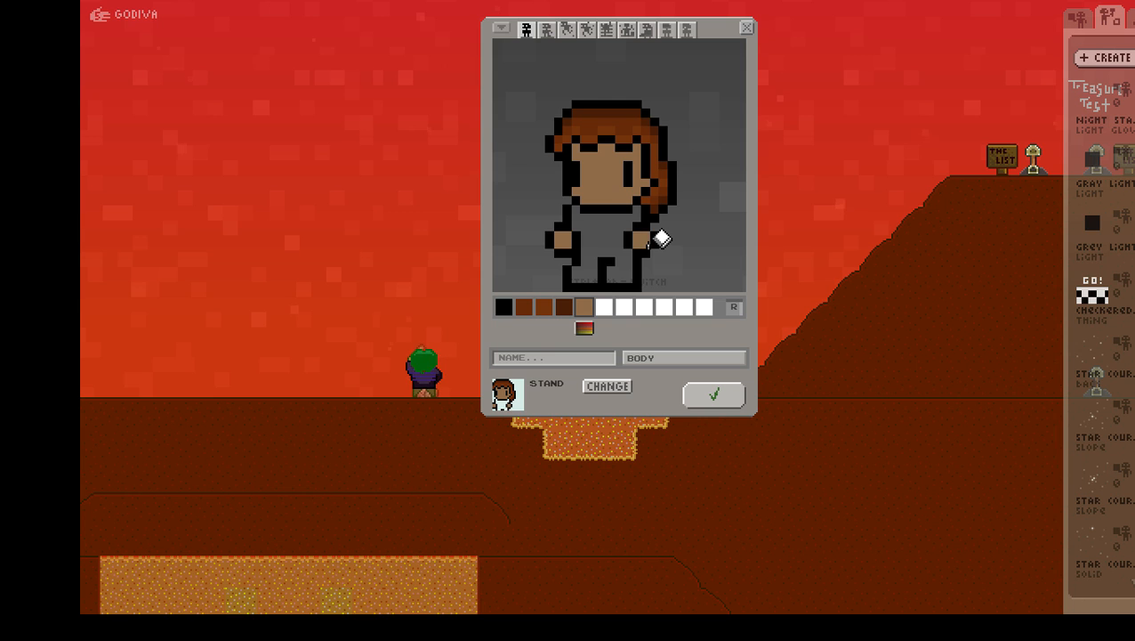
# Step: Set the sixth palette colour to a darker brown than the tan skin for shading
pyautogui.click(605, 311)
pyautogui.click(606, 310)
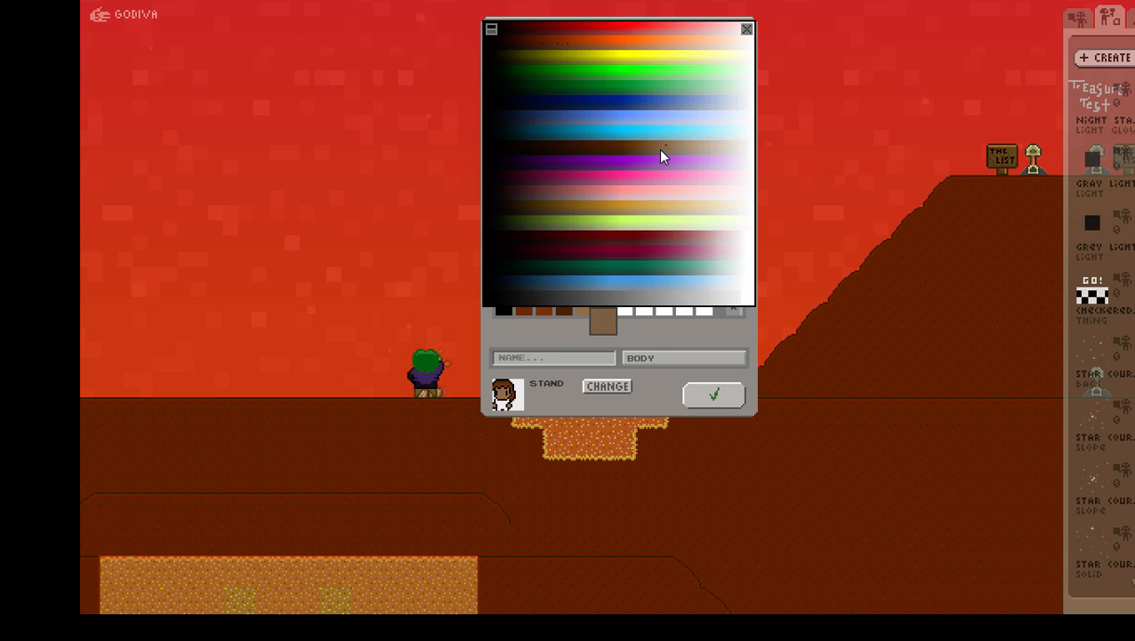
pyautogui.click(659, 156)
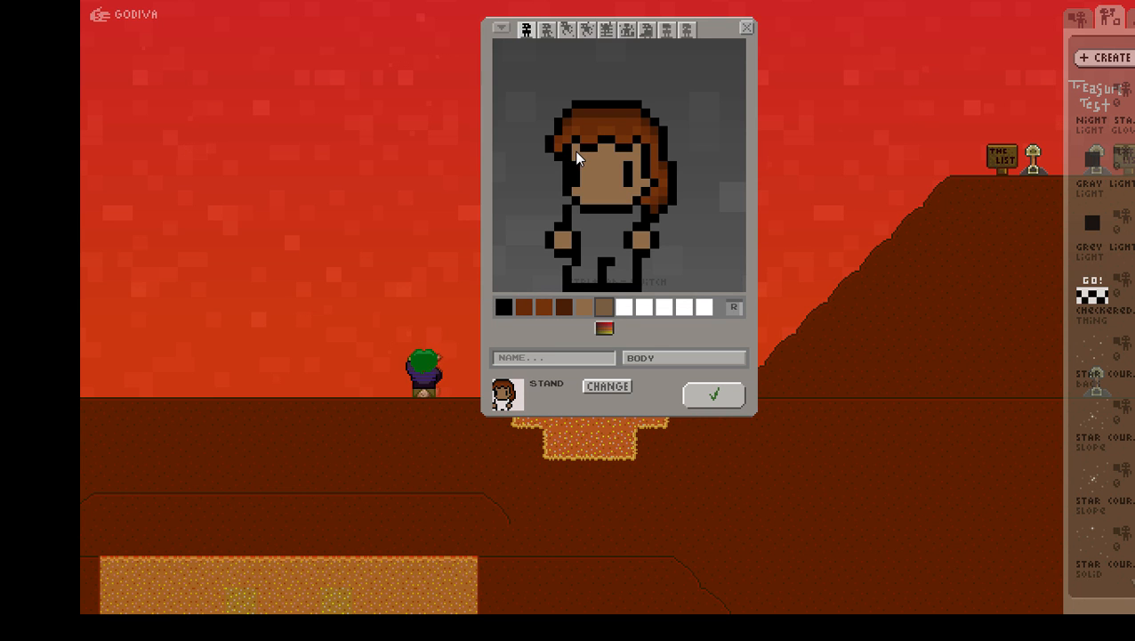
pyautogui.click(606, 312)
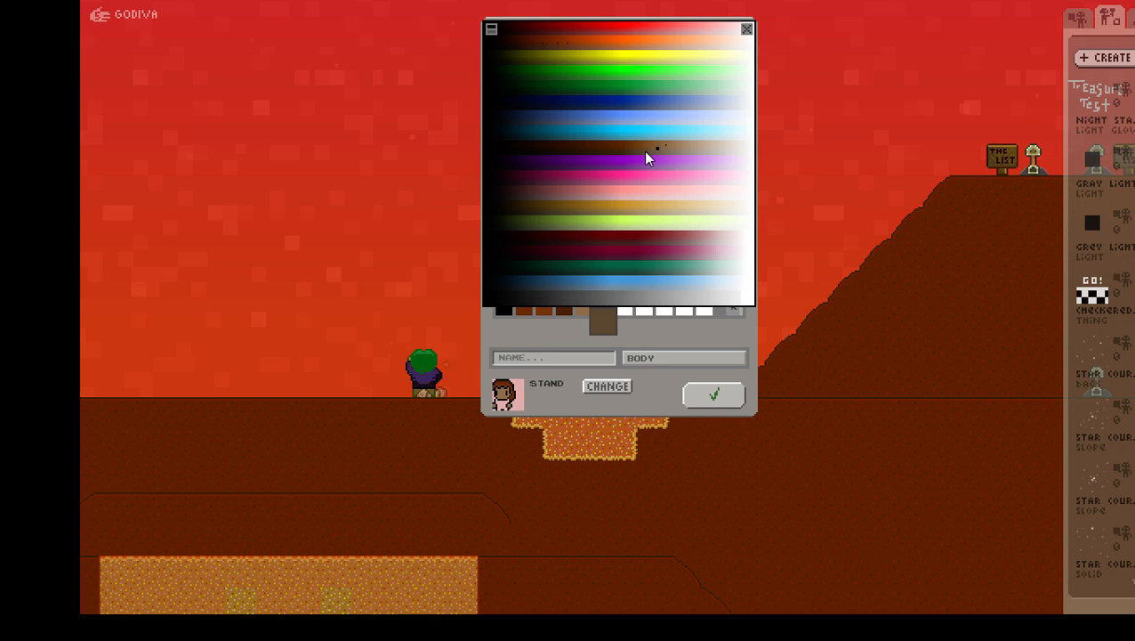
pyautogui.click(647, 153)
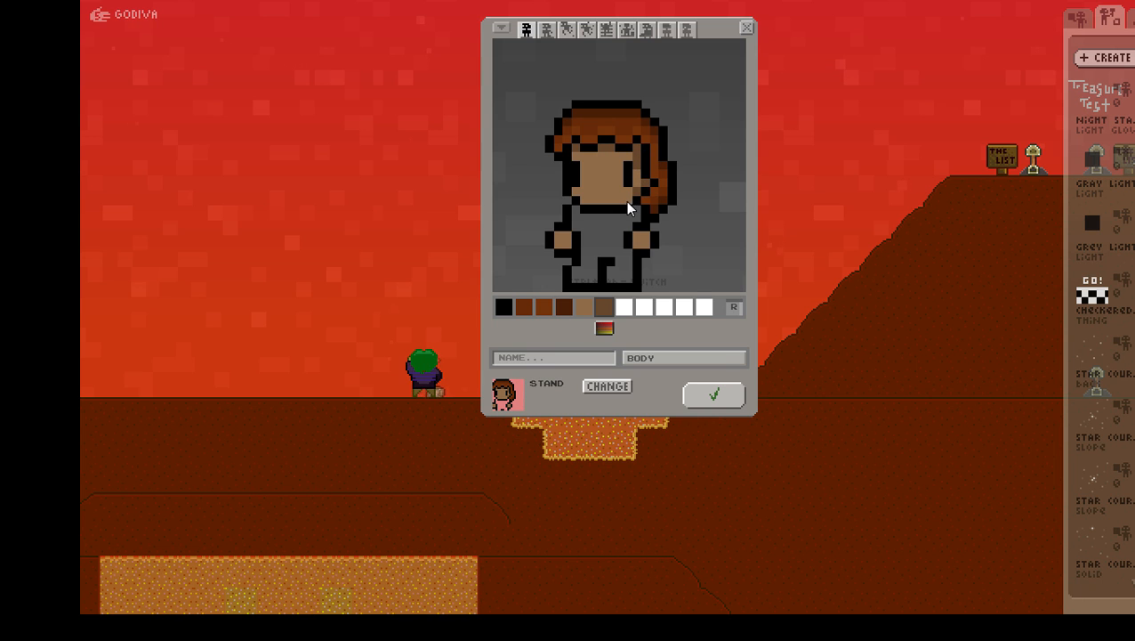
# Step: Shade the lower right corner of the face and the edges of both hands with the darker skin brown
pyautogui.click(635, 189)
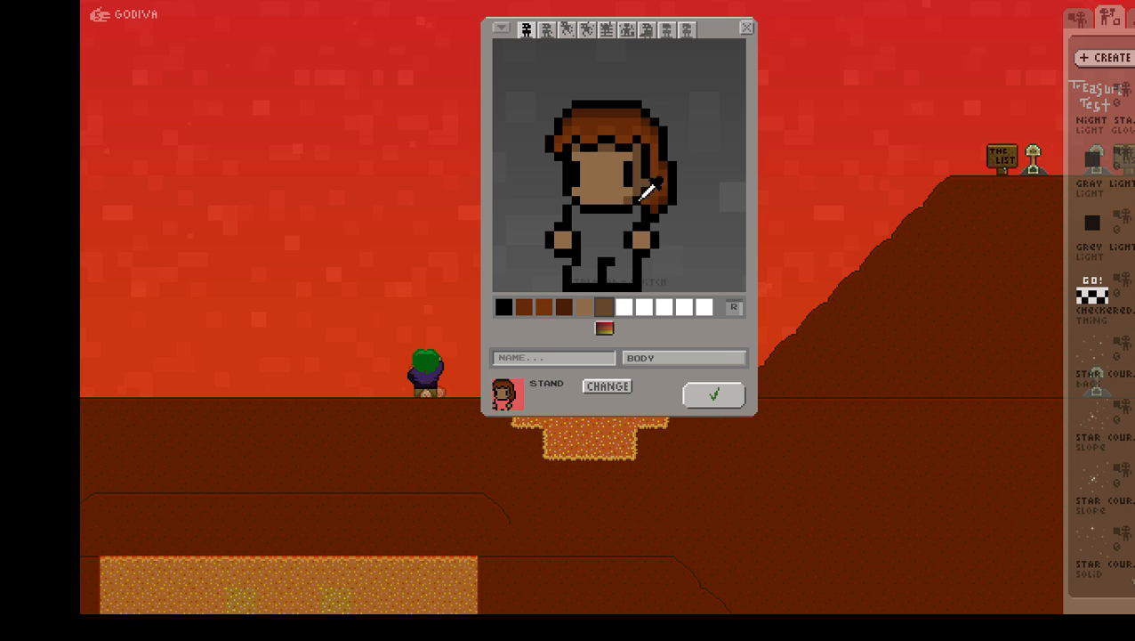
pyautogui.click(645, 235)
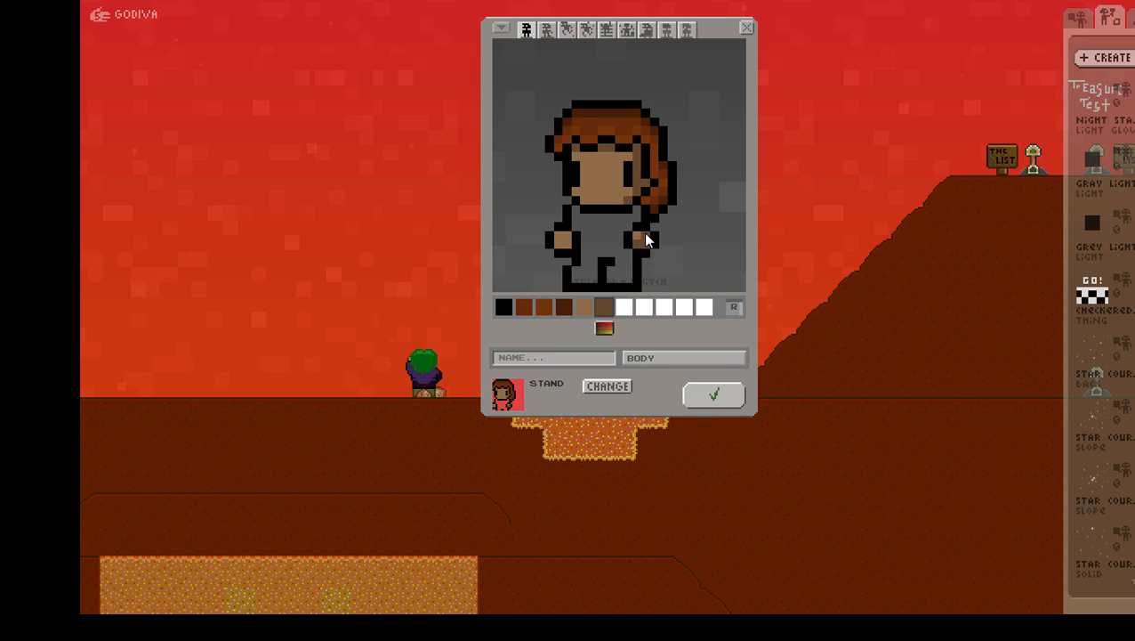
pyautogui.click(566, 244)
pyautogui.click(559, 236)
pyautogui.click(557, 244)
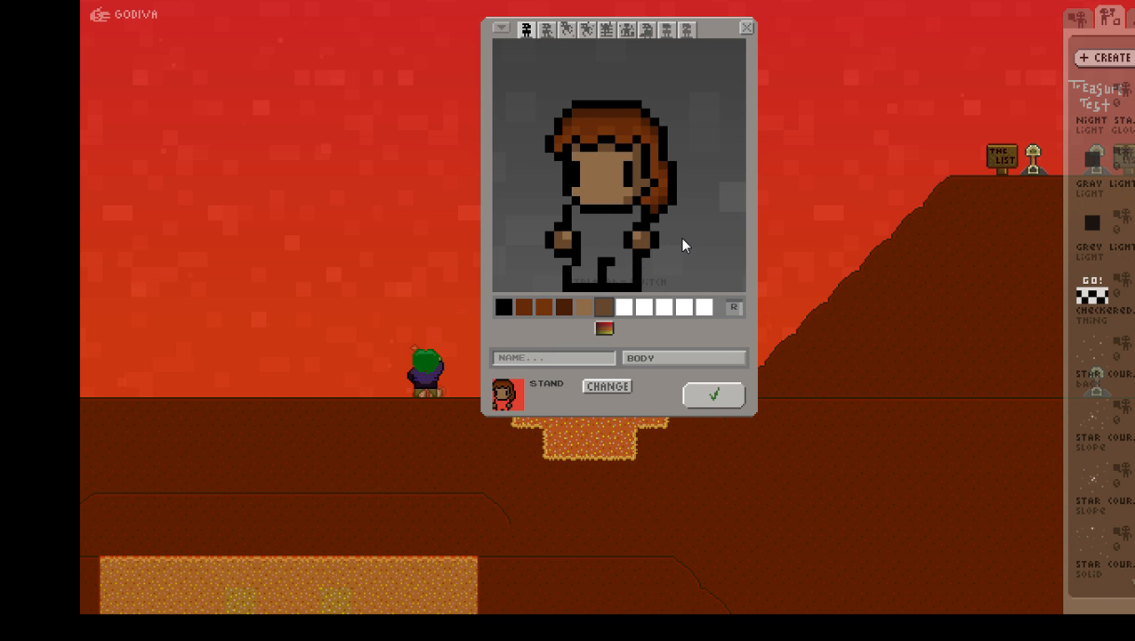
# Step: Adjust the sixth palette colour, the skin shading, to a slightly yellower brown
pyautogui.click(605, 311)
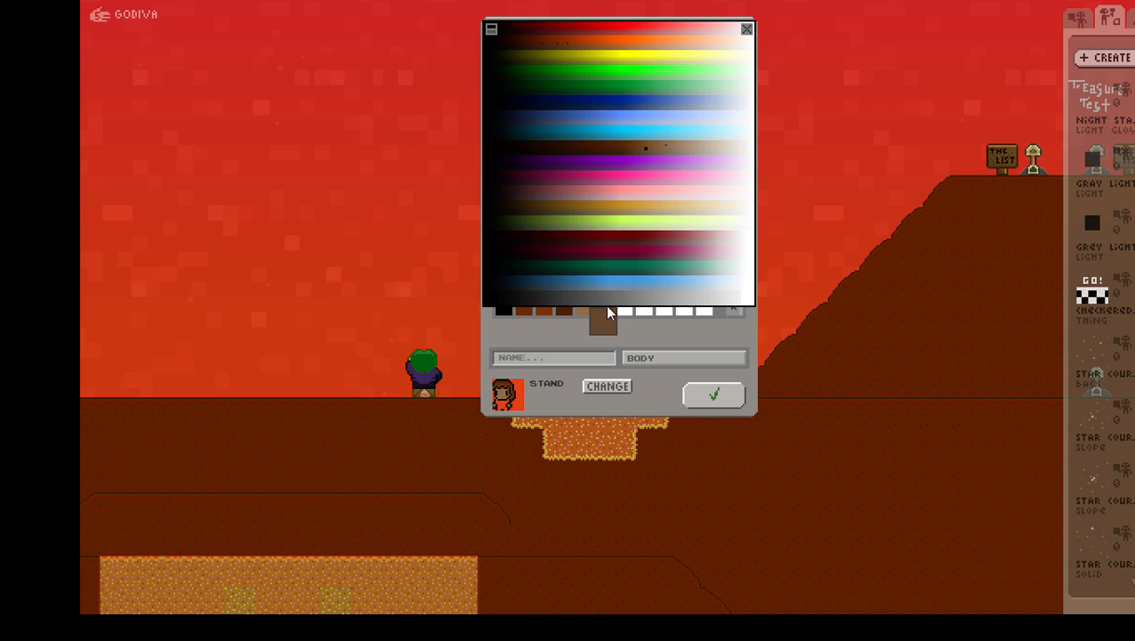
pyautogui.click(651, 149)
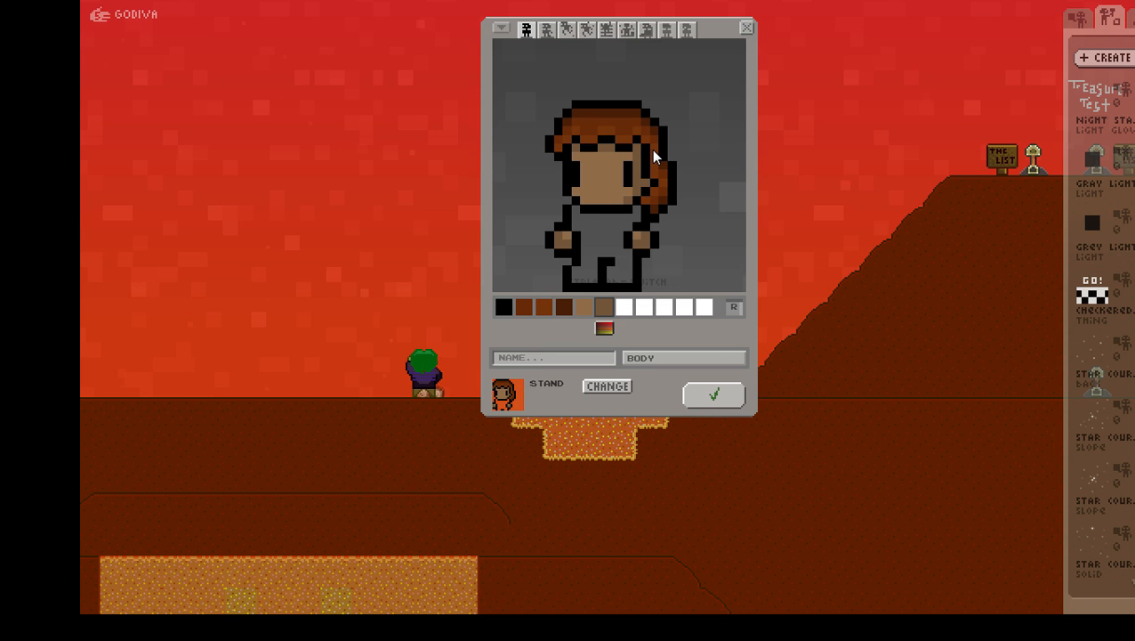
pyautogui.click(604, 311)
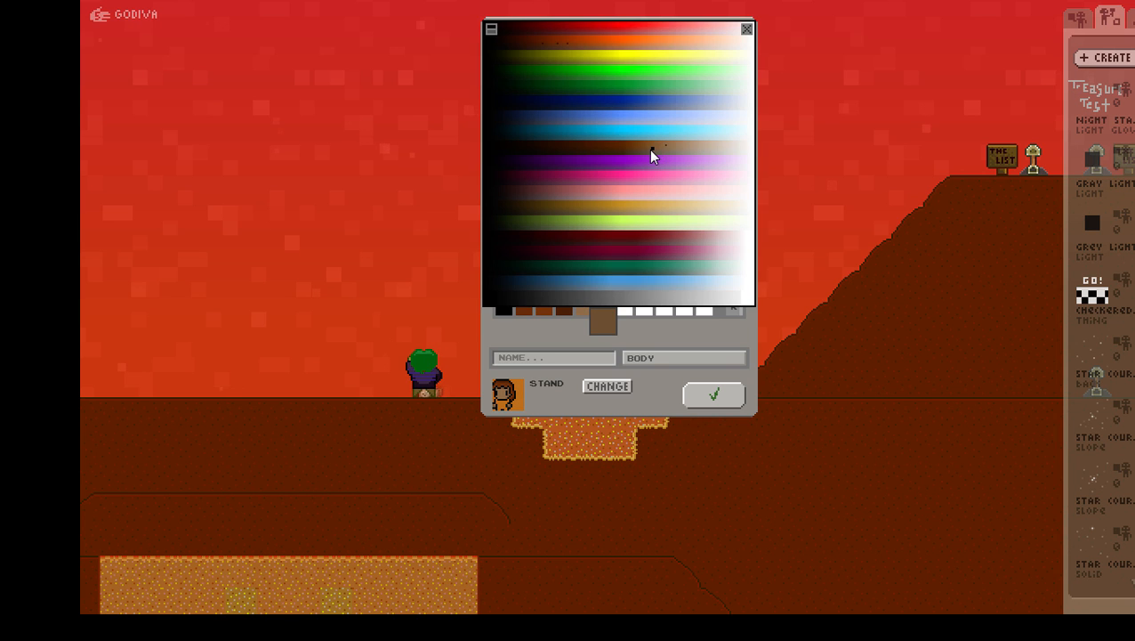
pyautogui.click(651, 150)
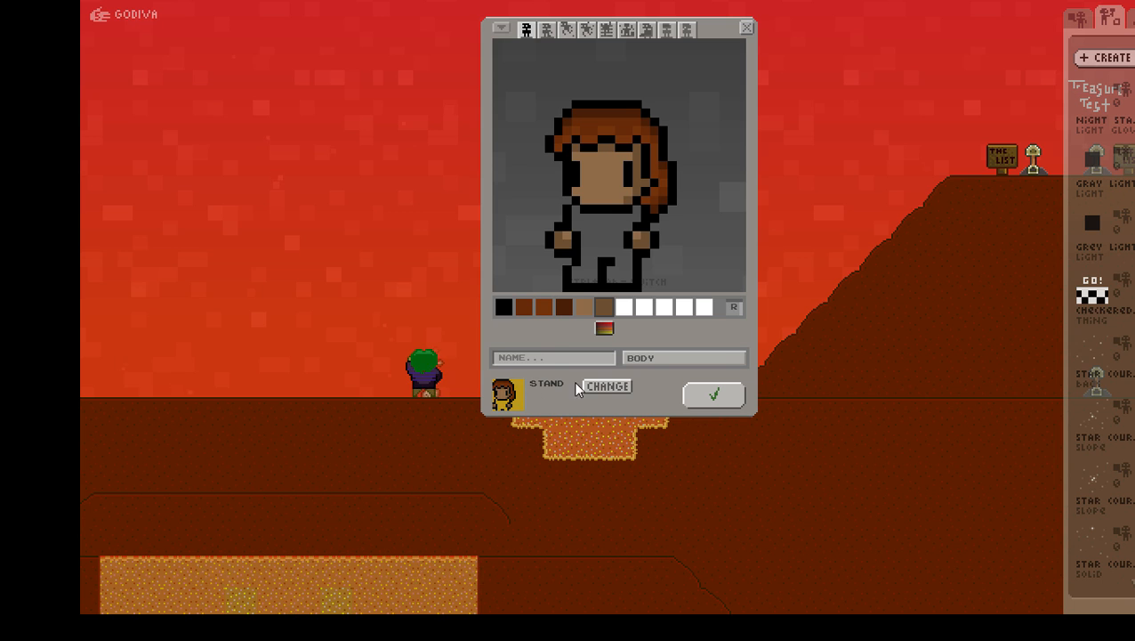
# Step: Name the body "TUTORIAL TEST BODY"
pyautogui.click(551, 358)
pyautogui.write('TU')
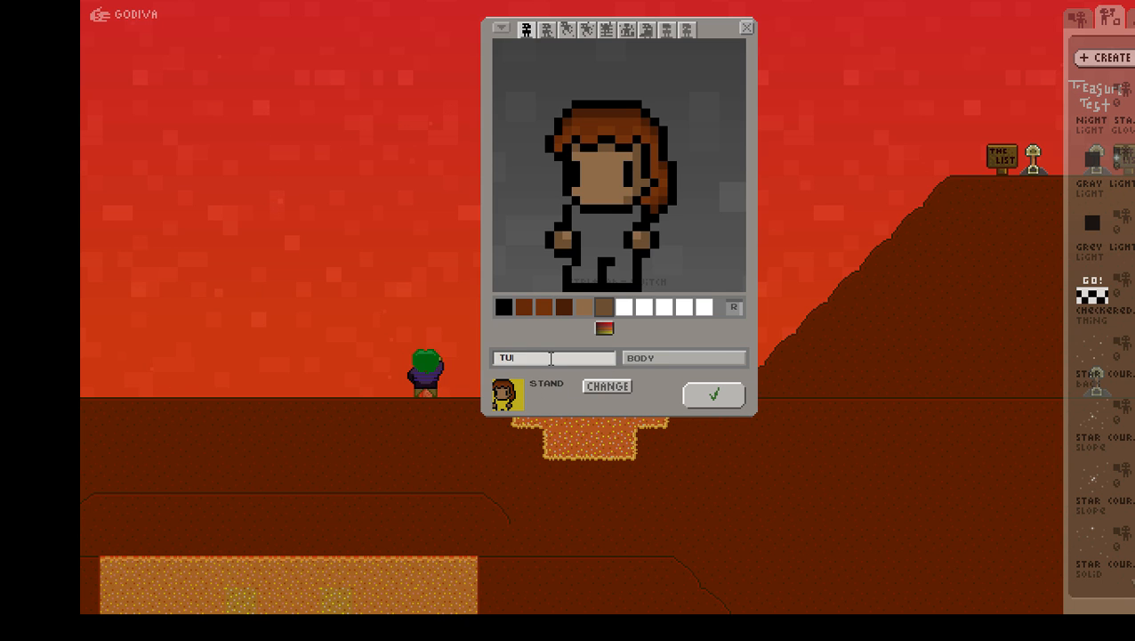
pyautogui.write('TORIAL TE')
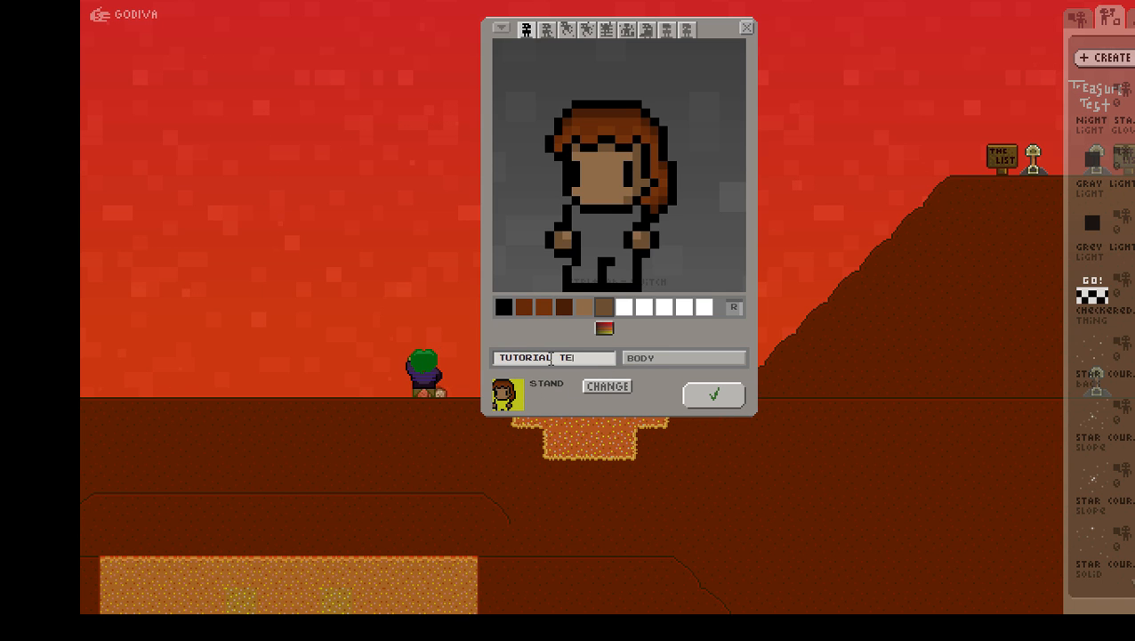
pyautogui.write('ST BOPDY')
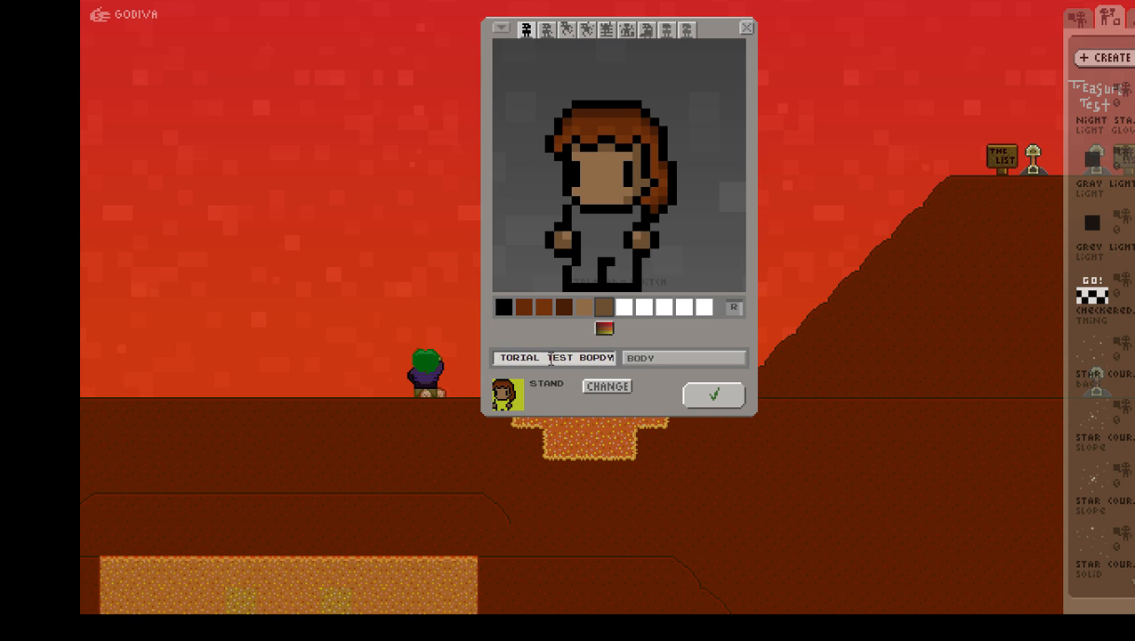
pyautogui.press('BackSpace')
pyautogui.press('BackSpace')
pyautogui.press('BackSpace')
pyautogui.write('DY')
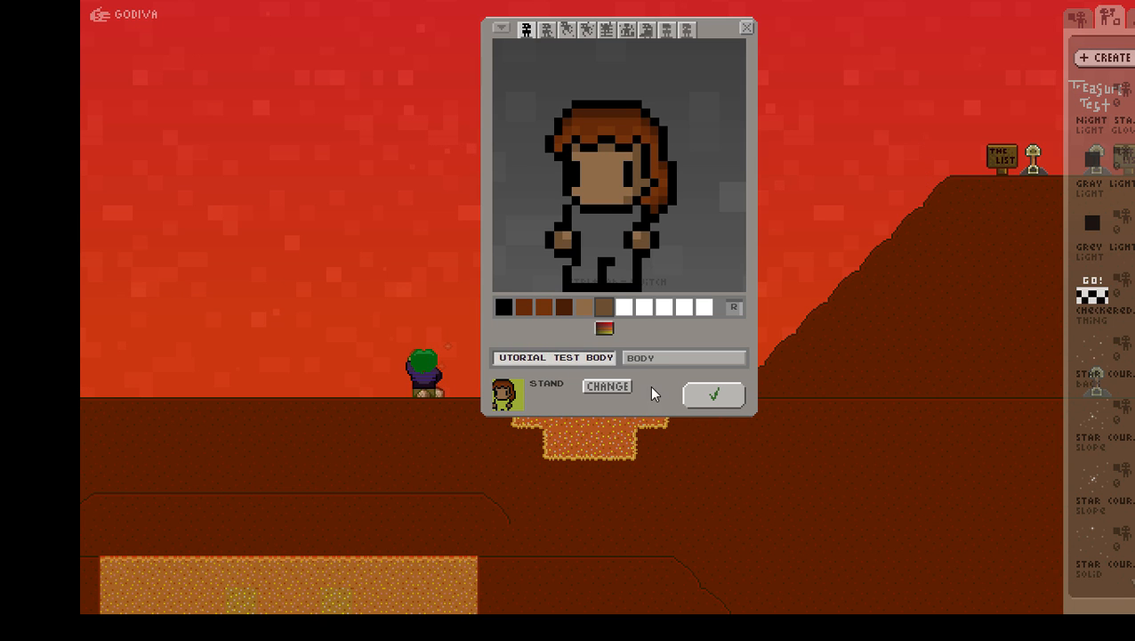
# Step: Fill the clothes with dark teal as the seventh palette colour and highlight them with a brighter teal as the eighth
pyautogui.click(624, 307)
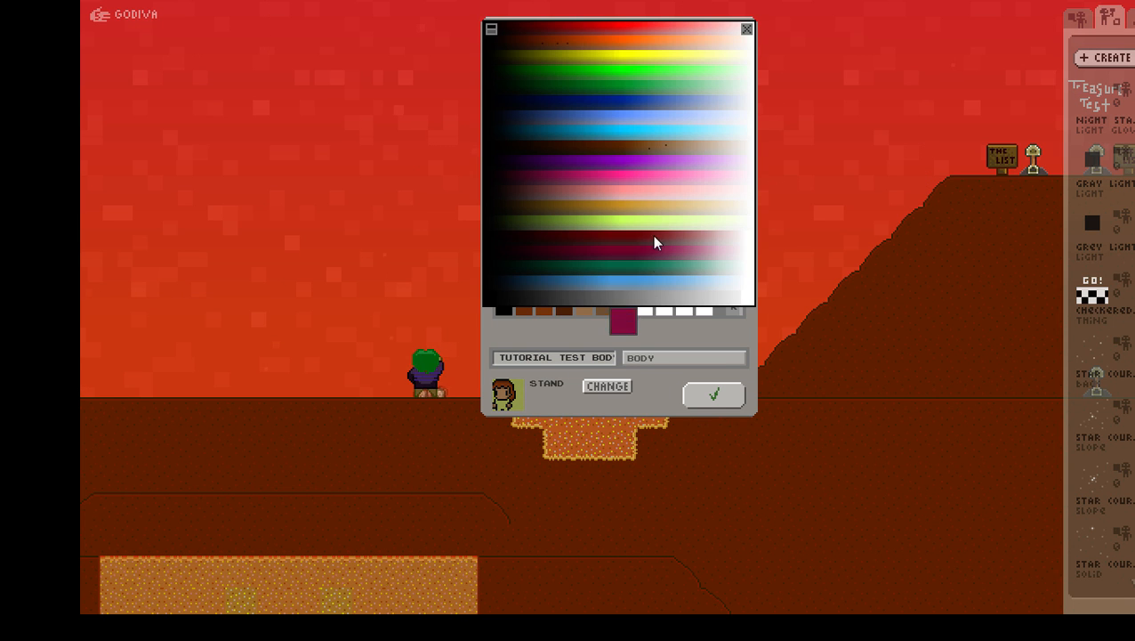
pyautogui.click(551, 136)
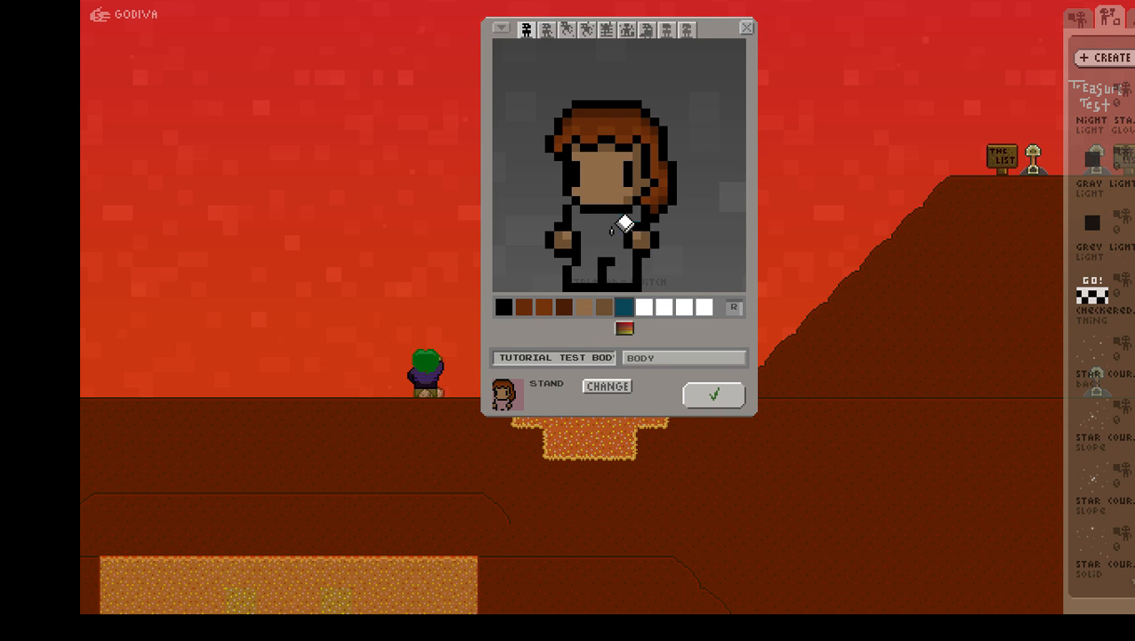
pyautogui.click(613, 224)
pyautogui.click(649, 305)
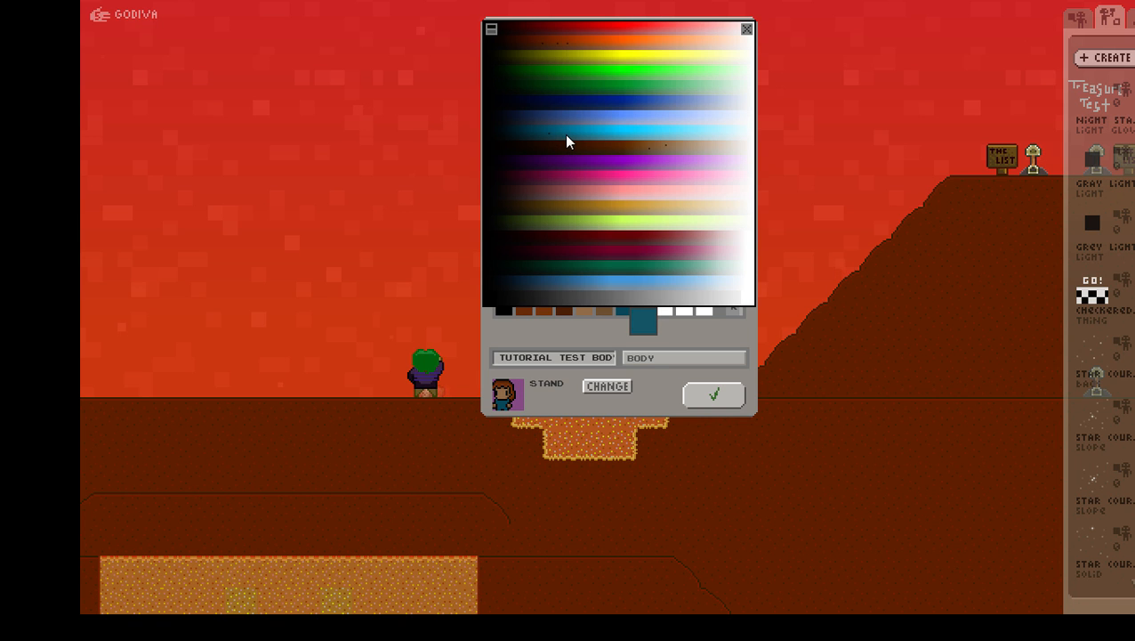
pyautogui.click(567, 141)
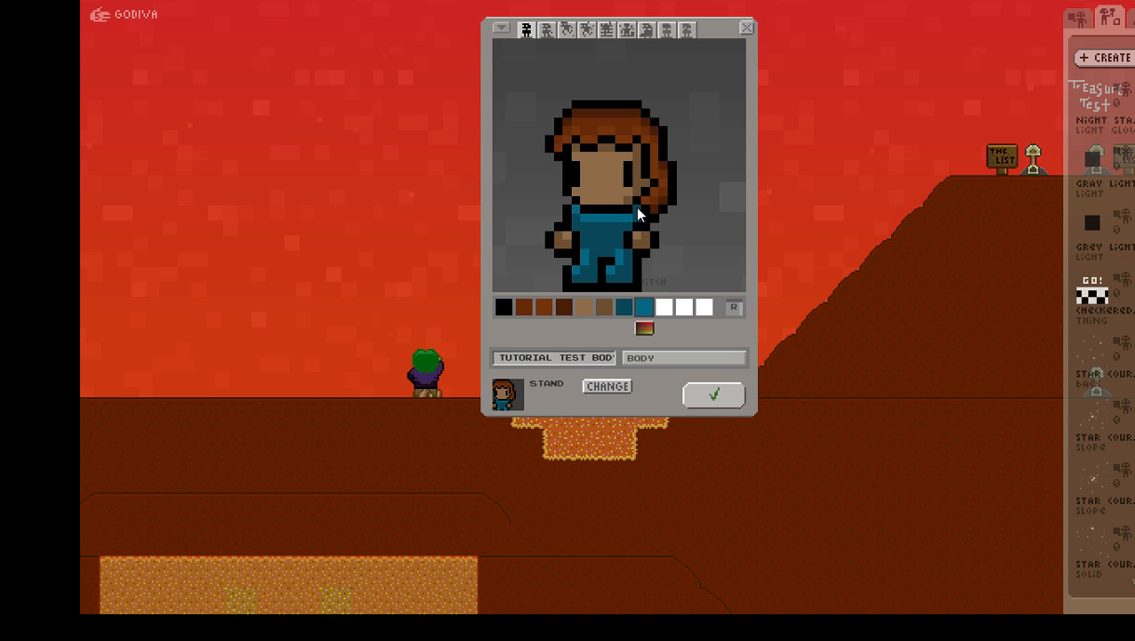
# Step: Set the ninth palette colour to a medium teal-blue and brighten the eighth palette colour used for the clothing highlights
pyautogui.click(666, 308)
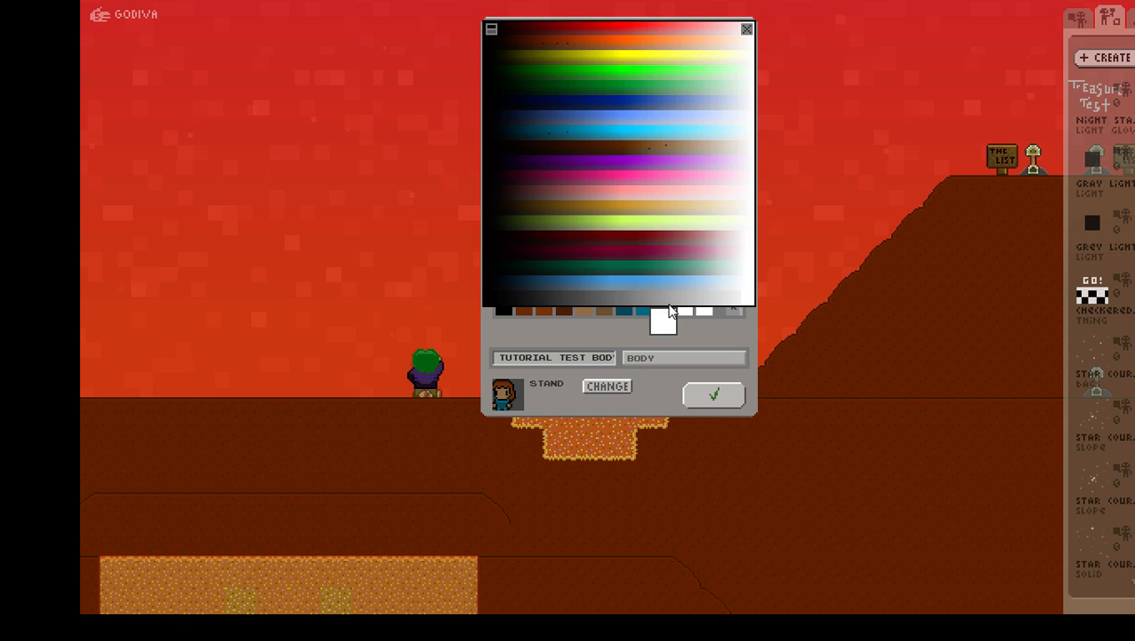
pyautogui.click(557, 136)
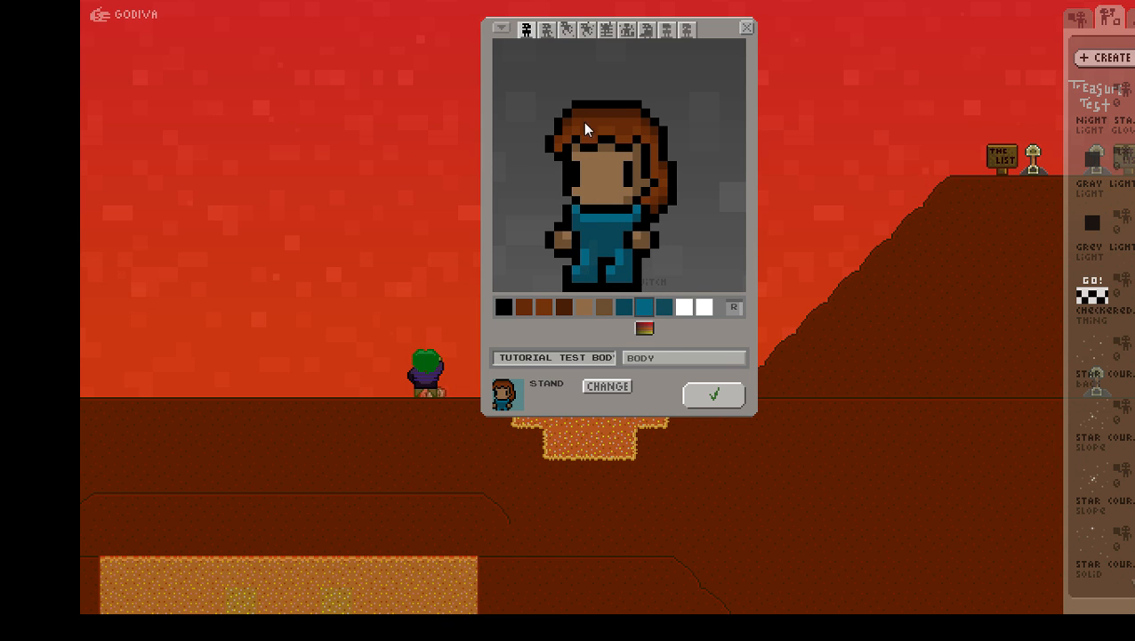
pyautogui.click(646, 312)
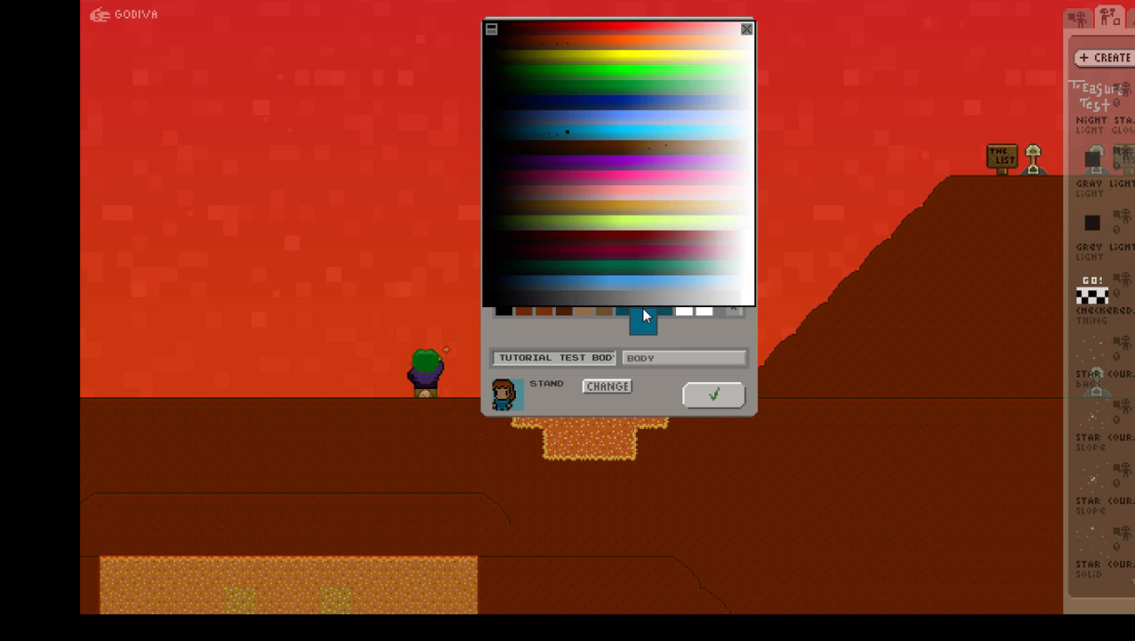
pyautogui.click(582, 134)
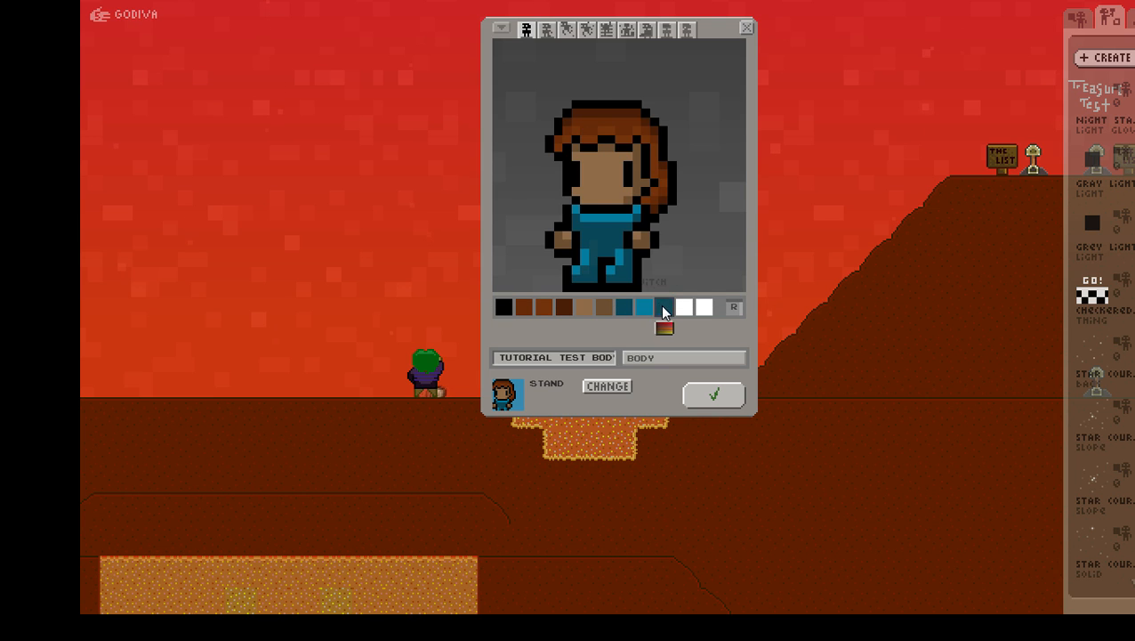
pyautogui.click(662, 307)
pyautogui.click(569, 134)
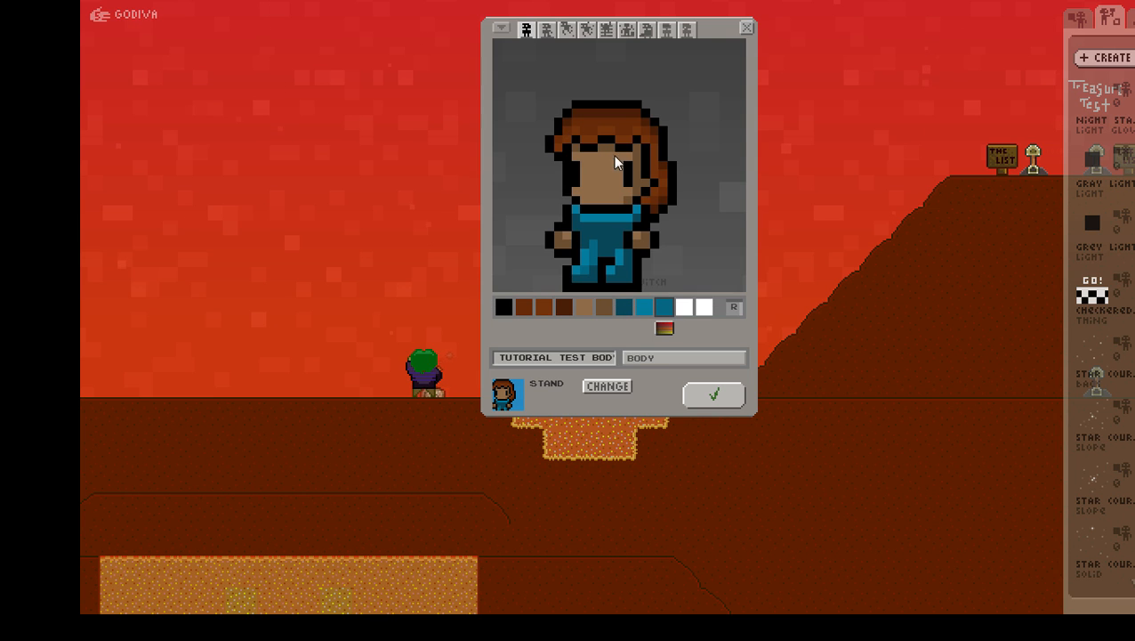
# Step: Touch up the dark teal on the torso and add medium teal transition shading across the torso and legs
pyautogui.rightClick(603, 245)
pyautogui.click(592, 243)
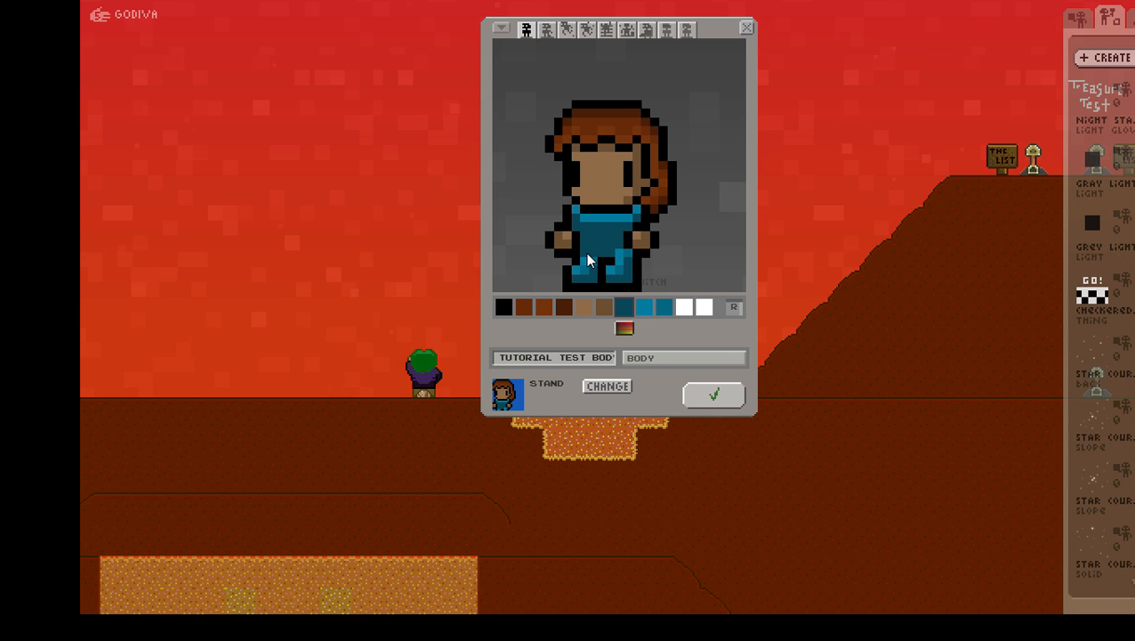
pyautogui.rightClick(630, 265)
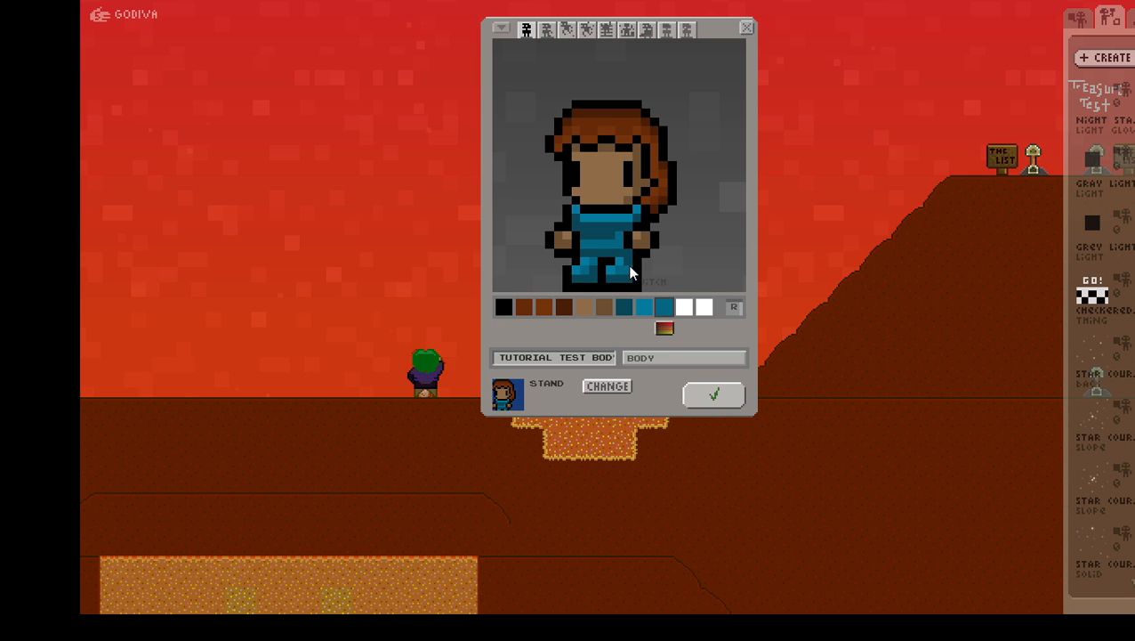
pyautogui.rightClick(627, 277)
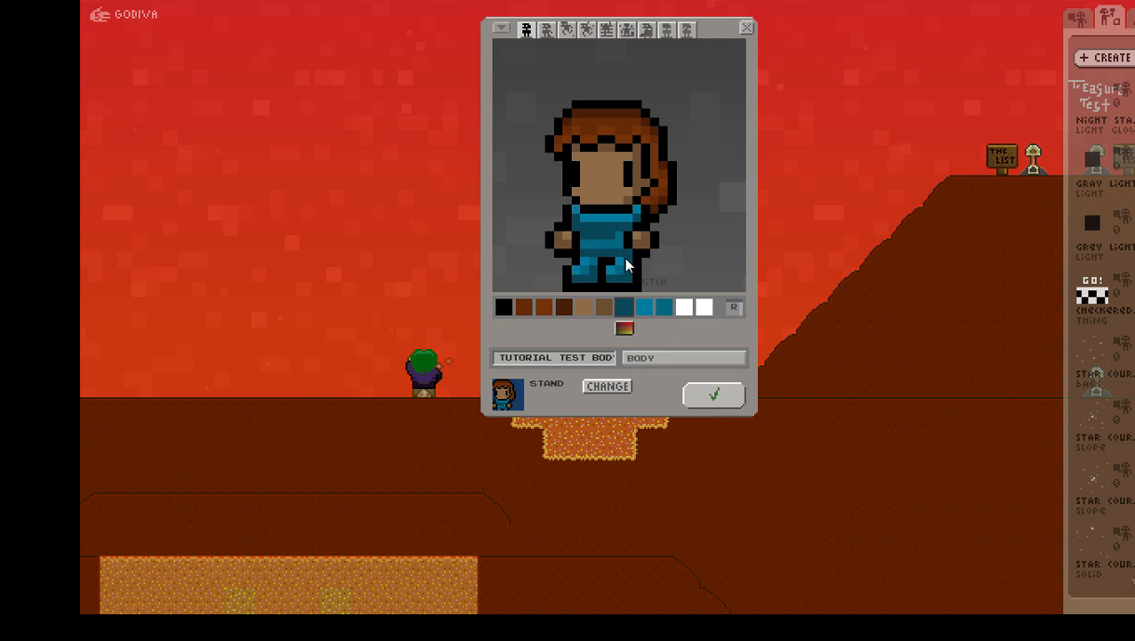
pyautogui.rightClick(620, 267)
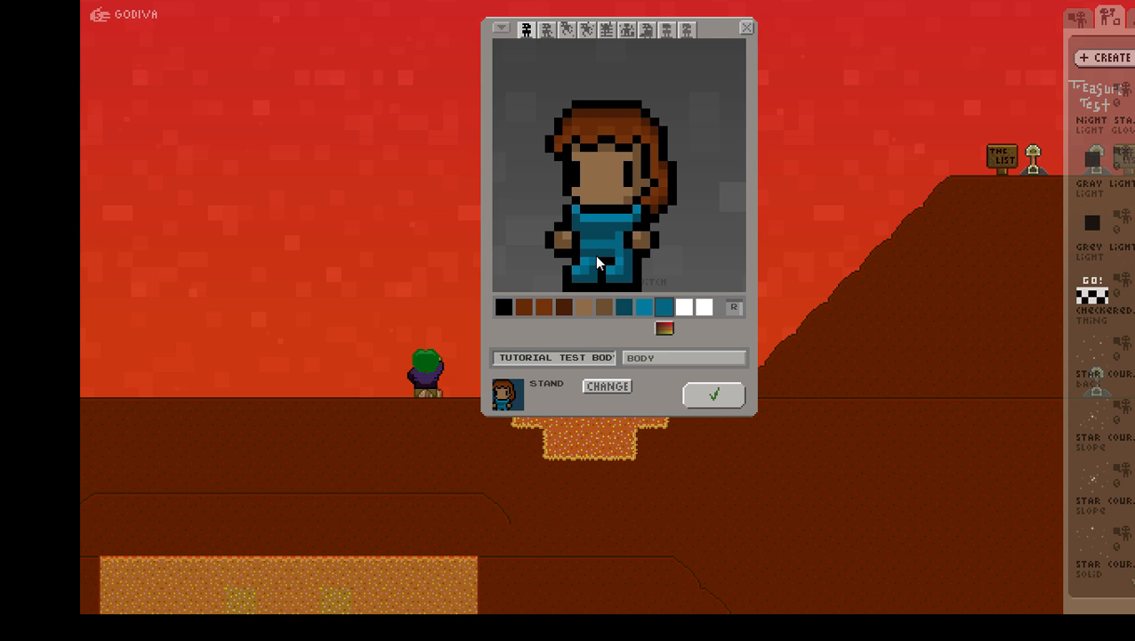
# Step: Blend the middle of the torso with medium teal, leaving dark teal along its edges
pyautogui.rightClick(628, 243)
pyautogui.moveTo(620, 250)
pyautogui.mouseDown()
pyautogui.moveTo(595, 250)
pyautogui.moveTo(609, 236)
pyautogui.mouseUp()
pyautogui.rightClick(597, 243)
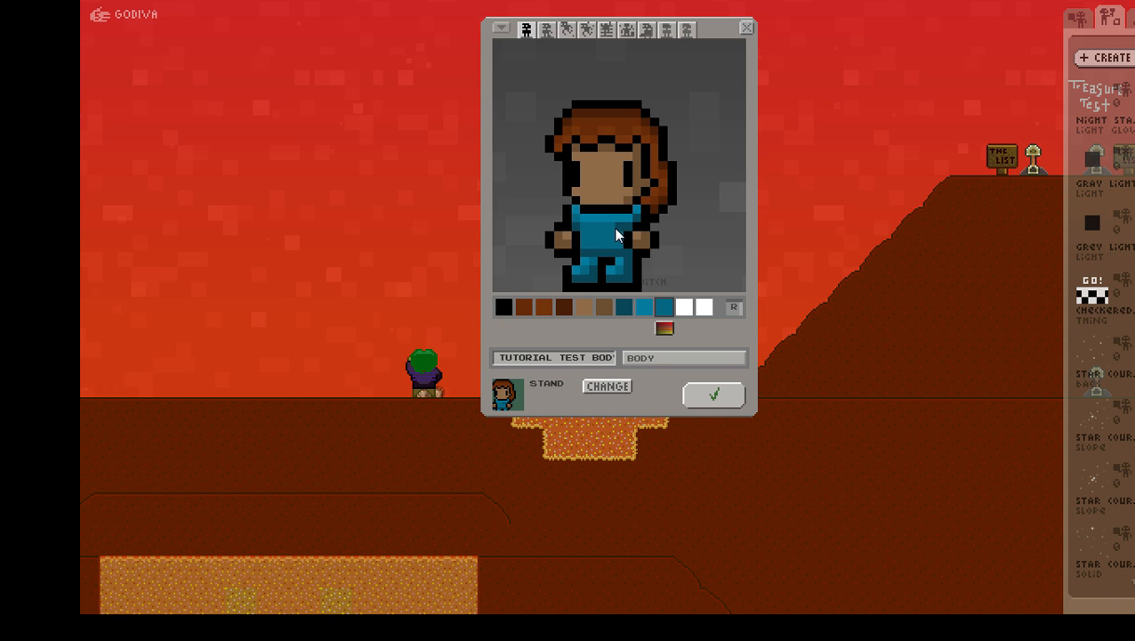
pyautogui.rightClick(624, 236)
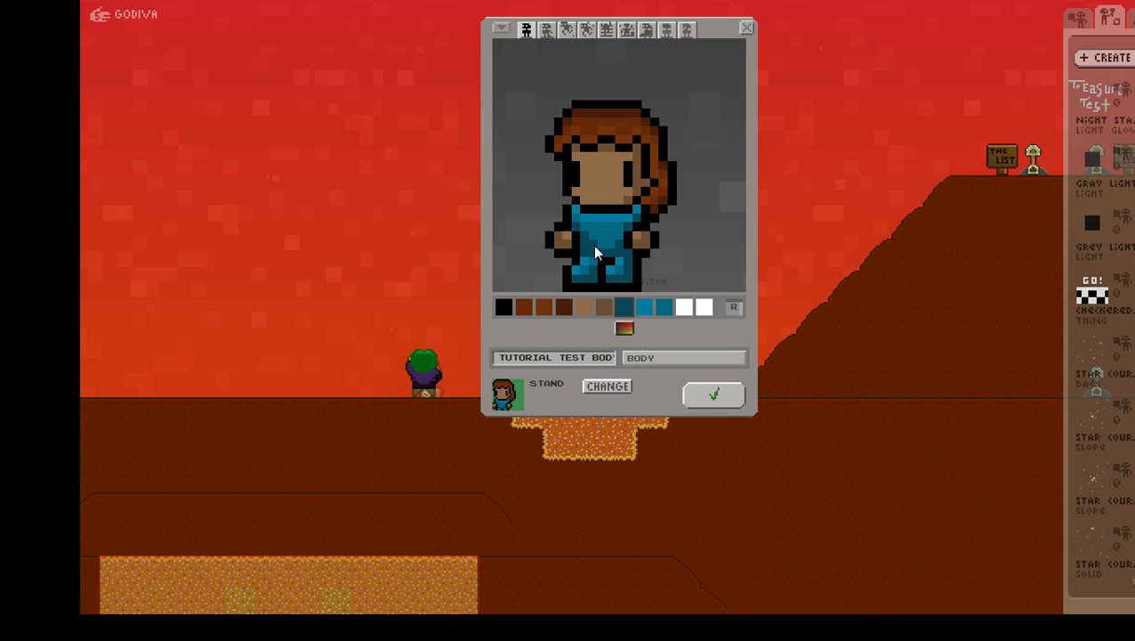
pyautogui.rightClick(613, 244)
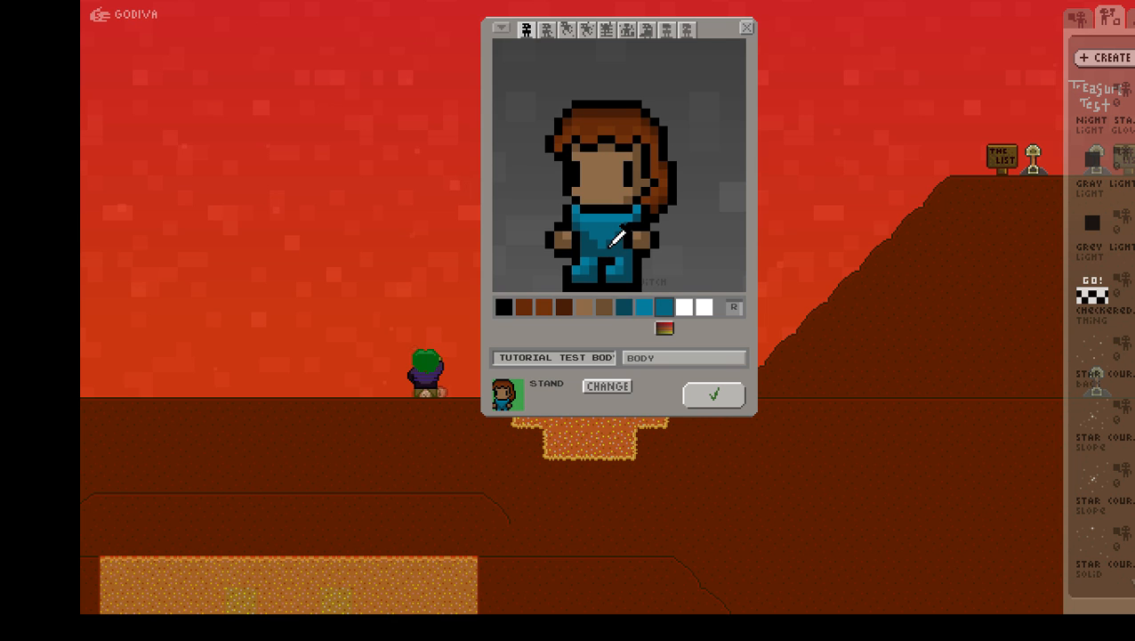
# Step: Set the tenth palette colour to a muted dark teal and darken the seventh palette colour for deeper clothing shadows
pyautogui.doubleClick(686, 305)
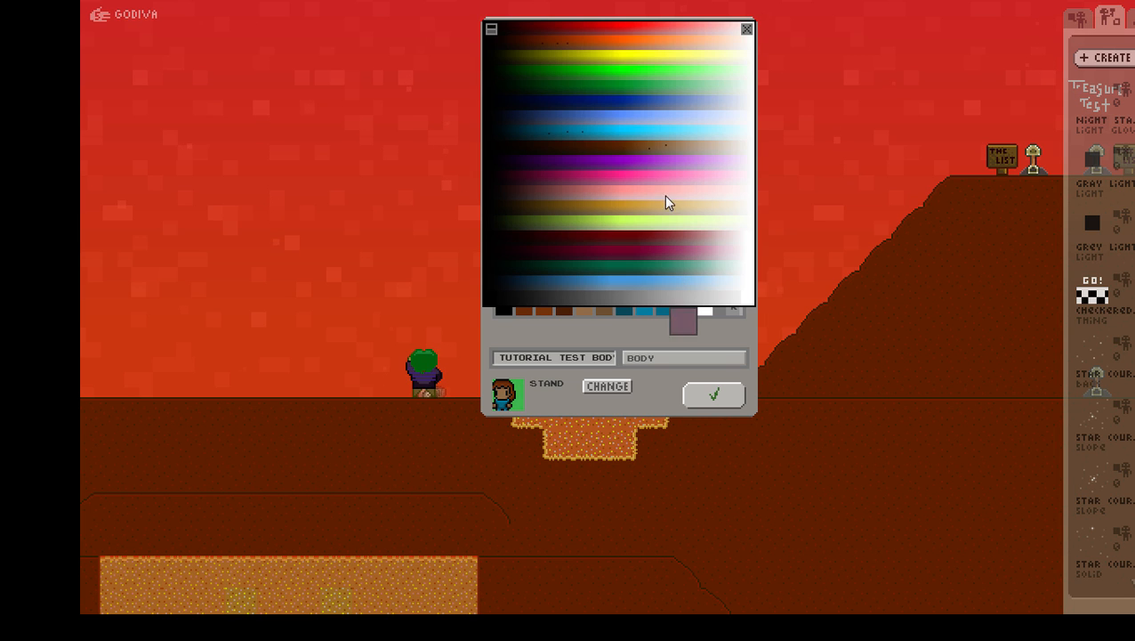
pyautogui.click(559, 138)
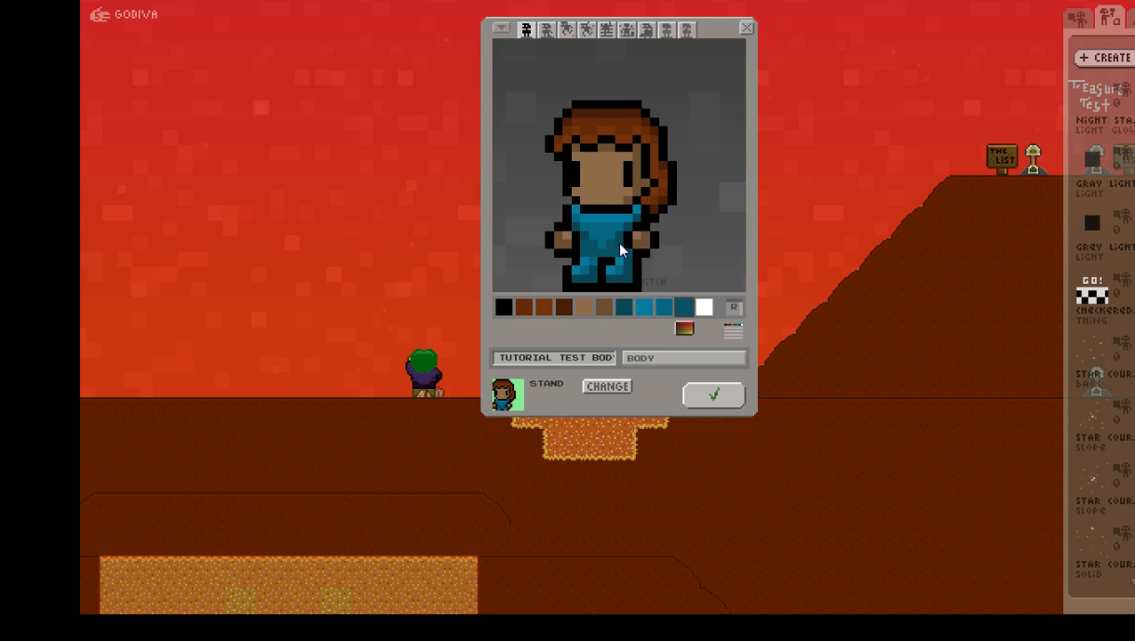
pyautogui.click(622, 306)
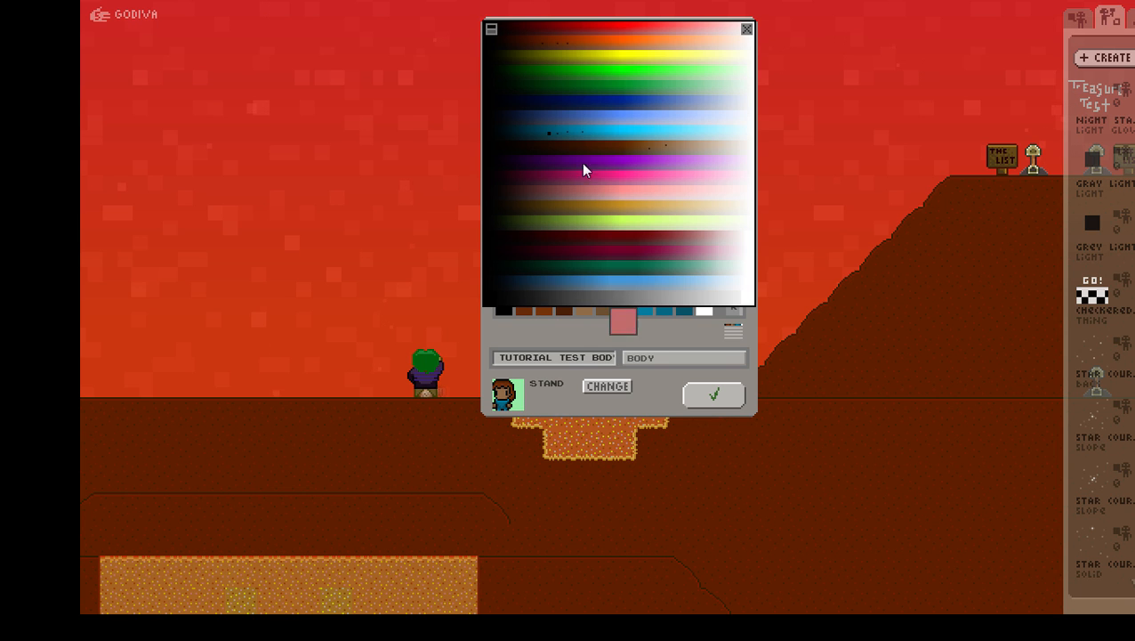
pyautogui.click(536, 134)
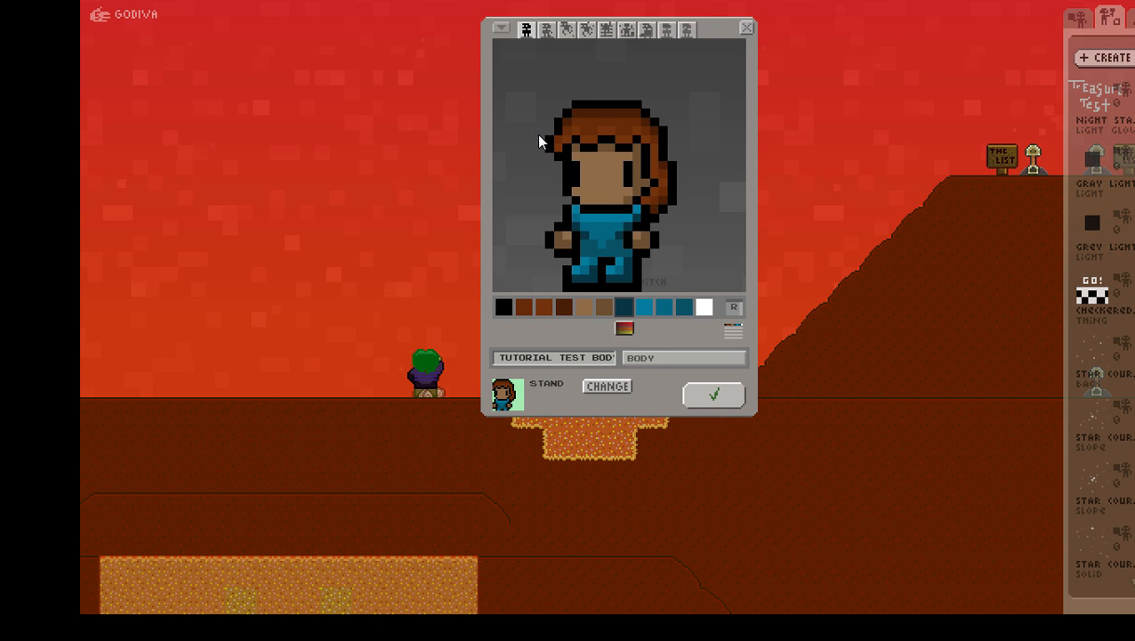
# Step: Smooth the shading on the torso and sleeves by sampling and painting with the existing dark and medium teals
pyautogui.rightClick(615, 239)
pyautogui.rightClick(586, 240)
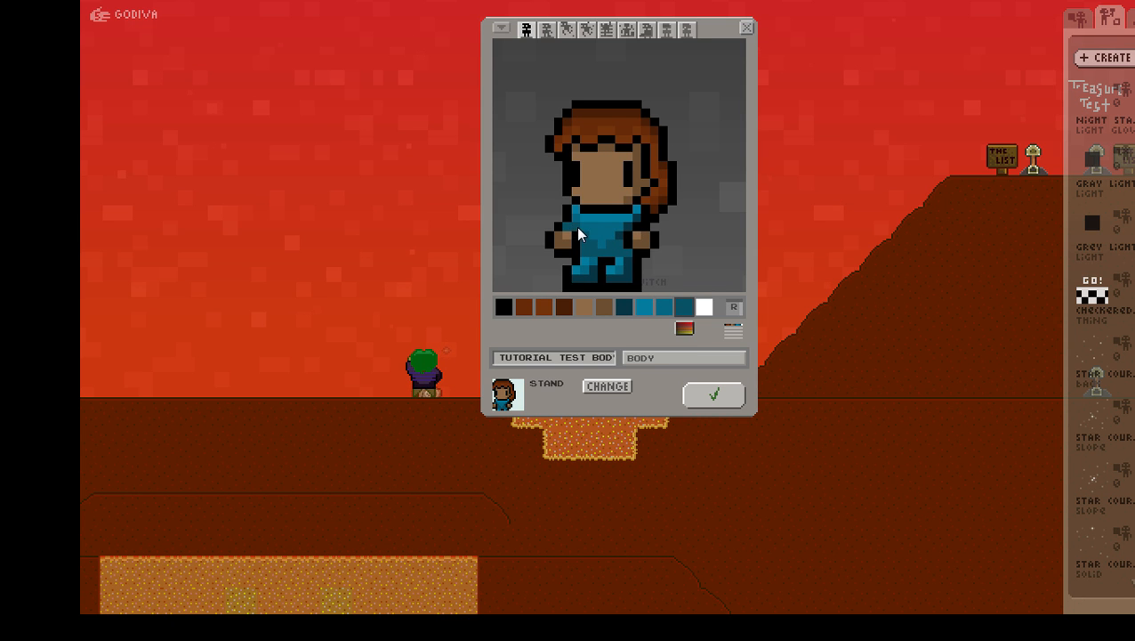
pyautogui.rightClick(576, 226)
pyautogui.rightClick(620, 240)
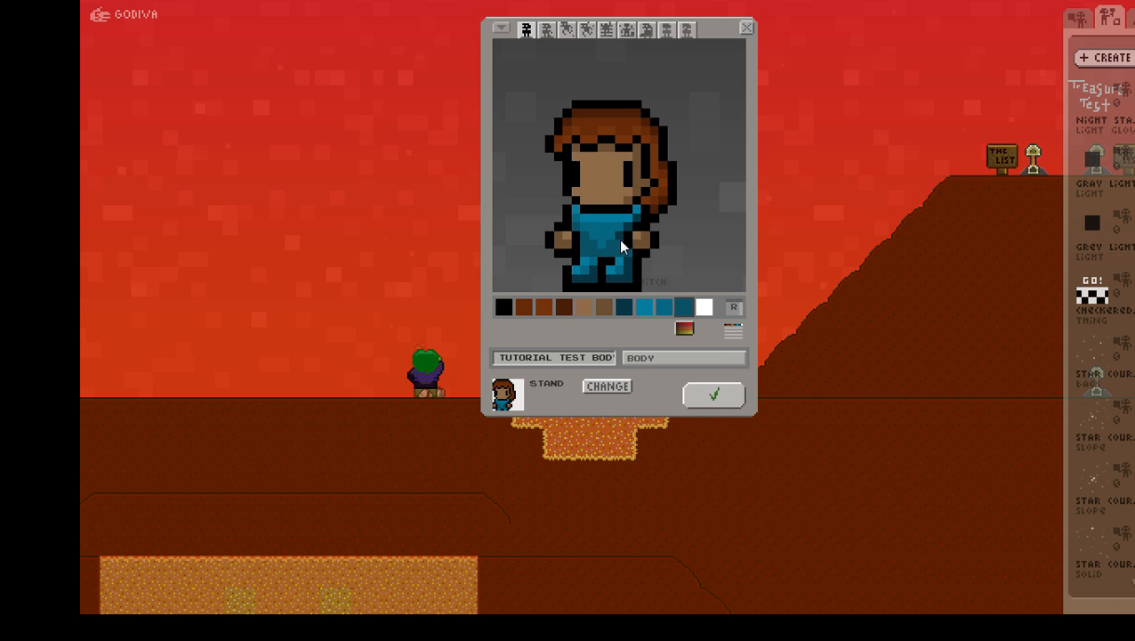
pyautogui.rightClick(617, 240)
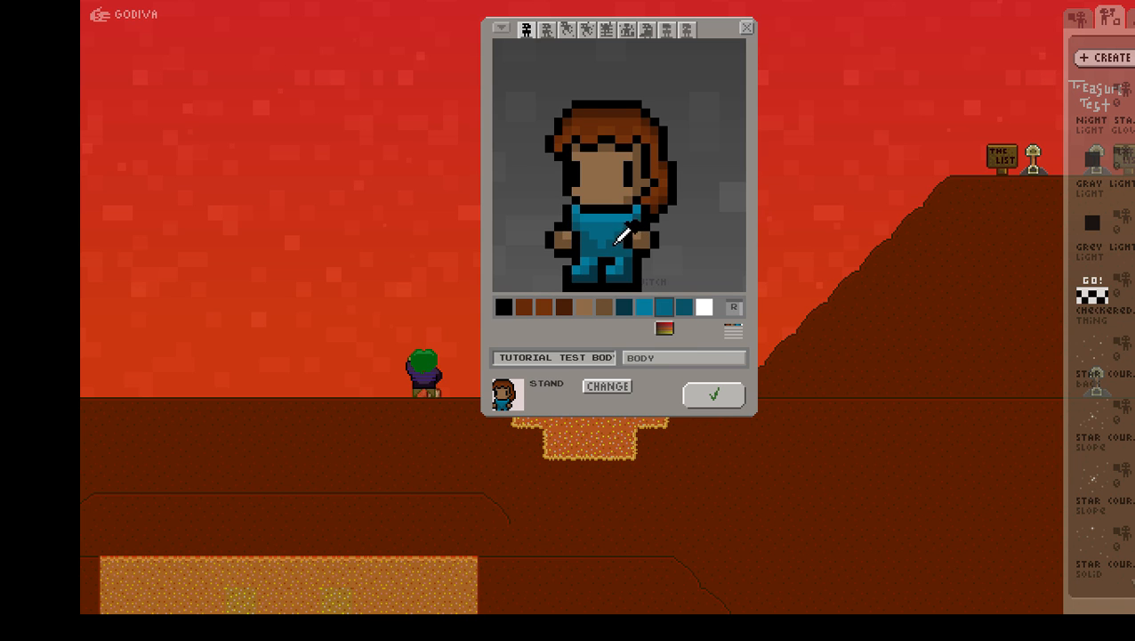
pyautogui.rightClick(627, 253)
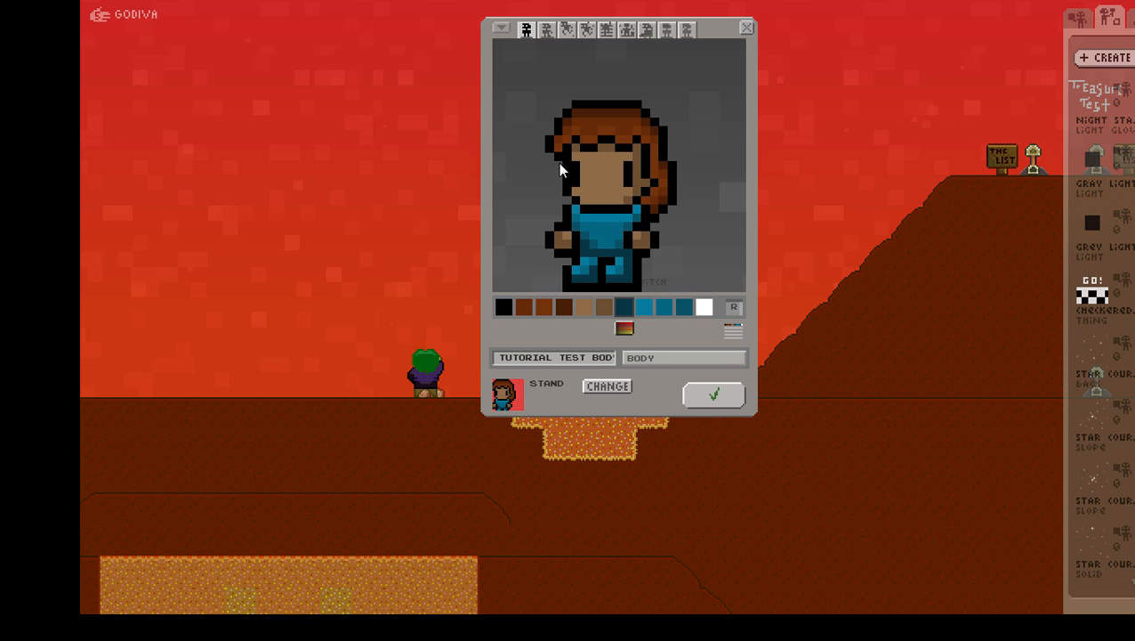
# Step: Outline the Walk pose in black over the faint Stand guide, tracing the head and hair and drawing the hands and spread legs
pyautogui.click(547, 31)
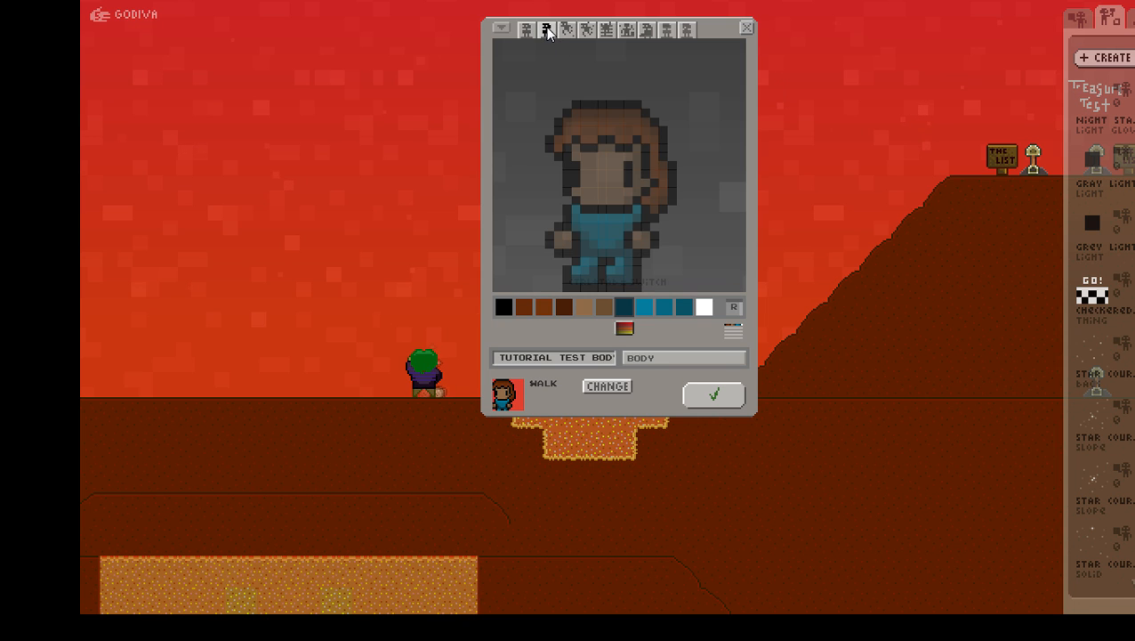
pyautogui.click(501, 306)
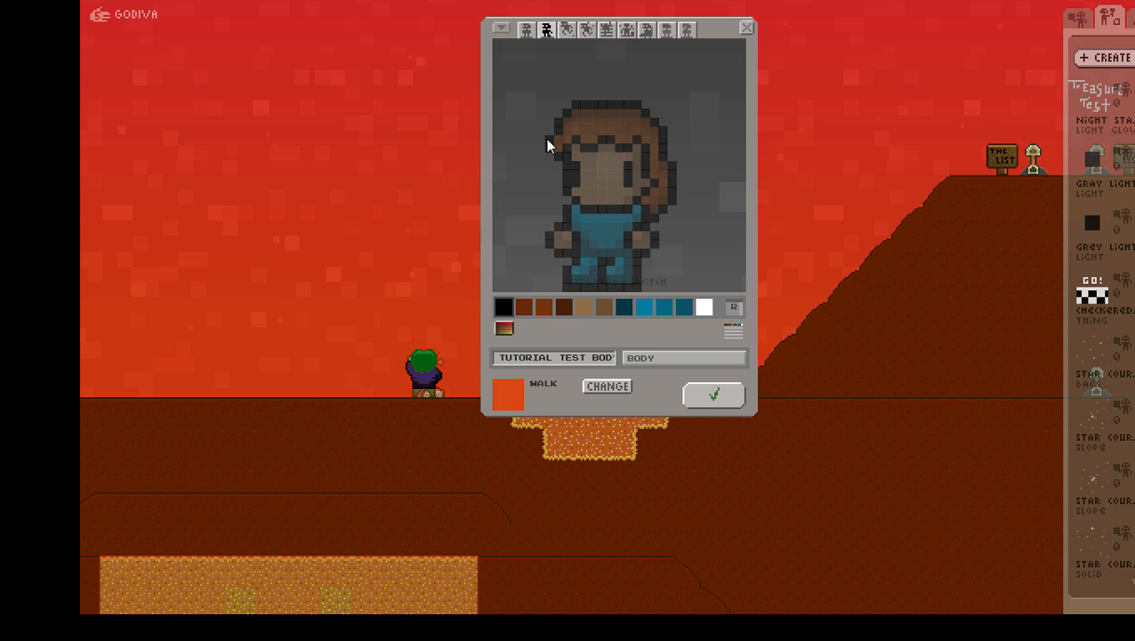
pyautogui.moveTo(566, 165)
pyautogui.mouseDown()
pyautogui.moveTo(562, 151)
pyautogui.moveTo(562, 191)
pyautogui.moveTo(576, 207)
pyautogui.moveTo(660, 188)
pyautogui.moveTo(646, 143)
pyautogui.moveTo(607, 140)
pyautogui.moveTo(580, 153)
pyautogui.moveTo(580, 140)
pyautogui.moveTo(554, 155)
pyautogui.moveTo(543, 145)
pyautogui.mouseUp()
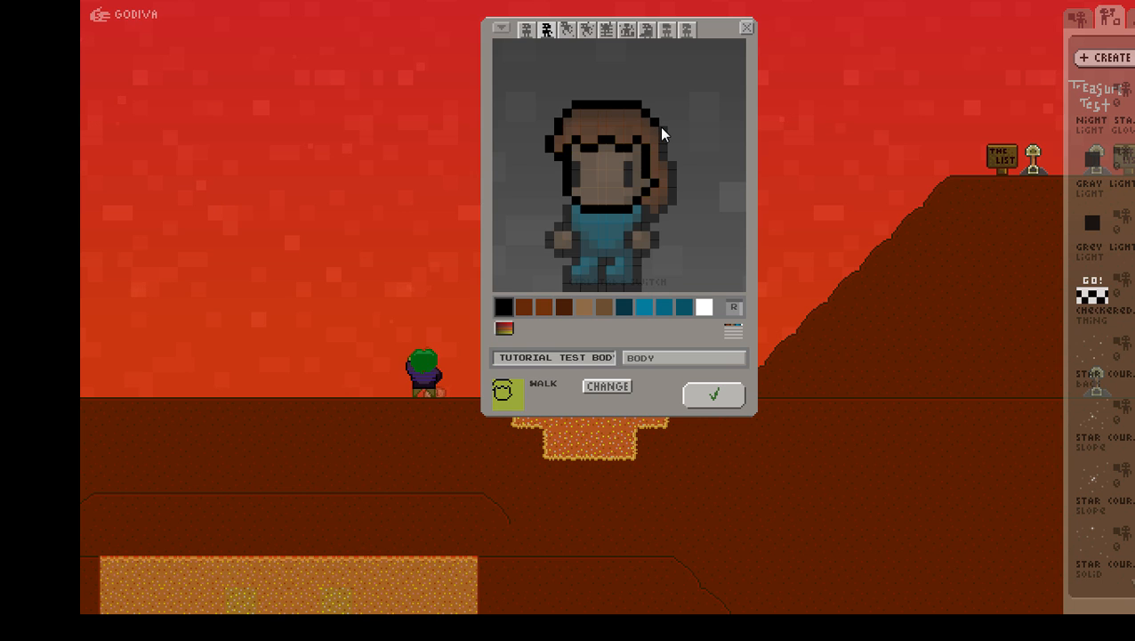
pyautogui.moveTo(672, 164); pyautogui.dragTo(662, 215)
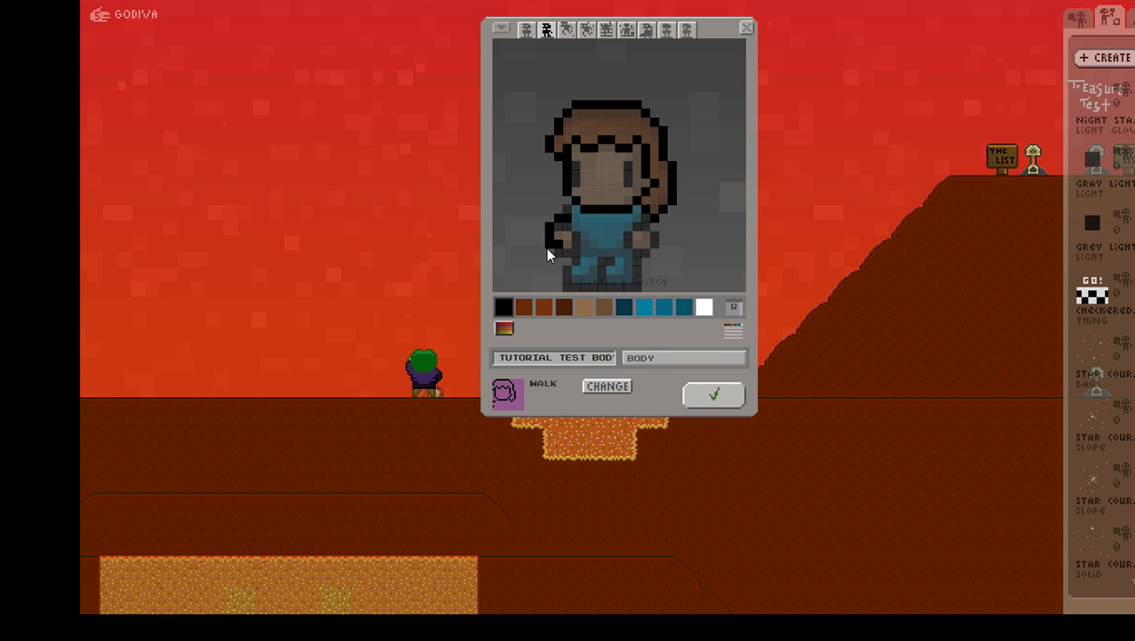
pyautogui.moveTo(564, 250)
pyautogui.mouseDown()
pyautogui.moveTo(578, 226)
pyautogui.moveTo(621, 241)
pyautogui.mouseUp()
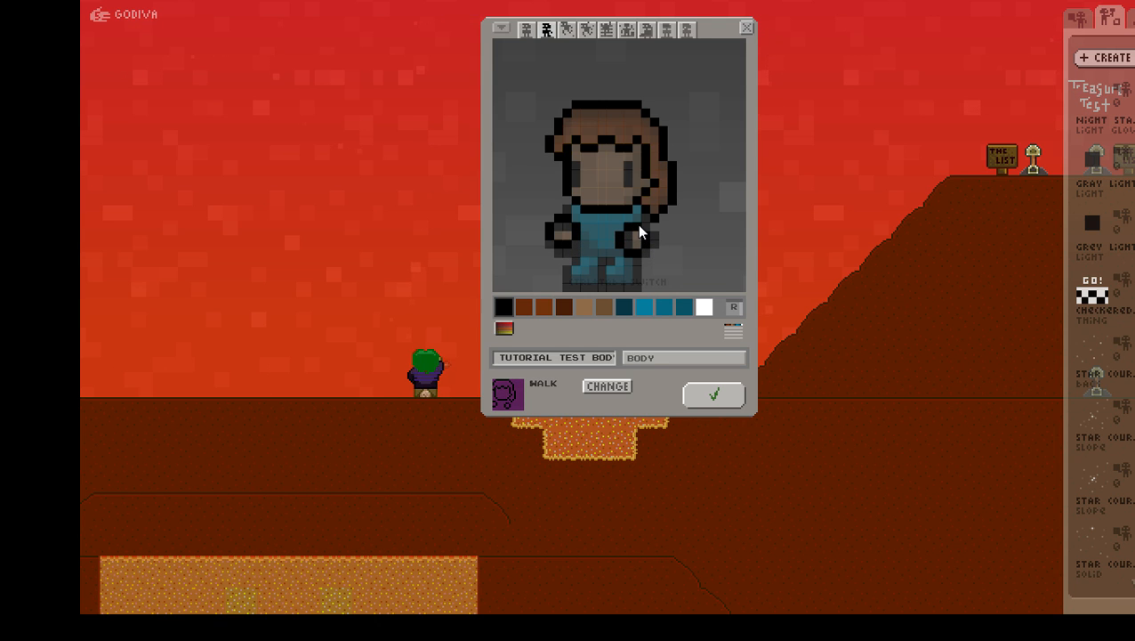
pyautogui.moveTo(569, 262)
pyautogui.mouseDown()
pyautogui.moveTo(560, 286)
pyautogui.moveTo(588, 285)
pyautogui.mouseUp()
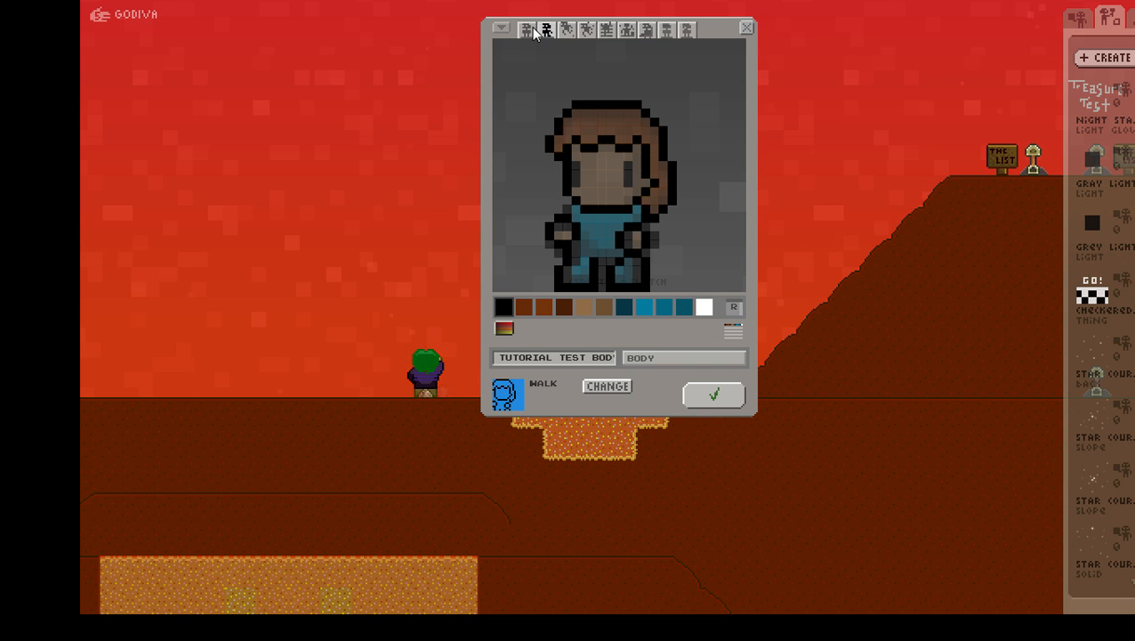
# Step: Shade the Walk pose's lower legs with dark teal sampled from the Stand pose and paint bright teal across the top of the torso
pyautogui.click(527, 31)
pyautogui.rightClick(606, 256)
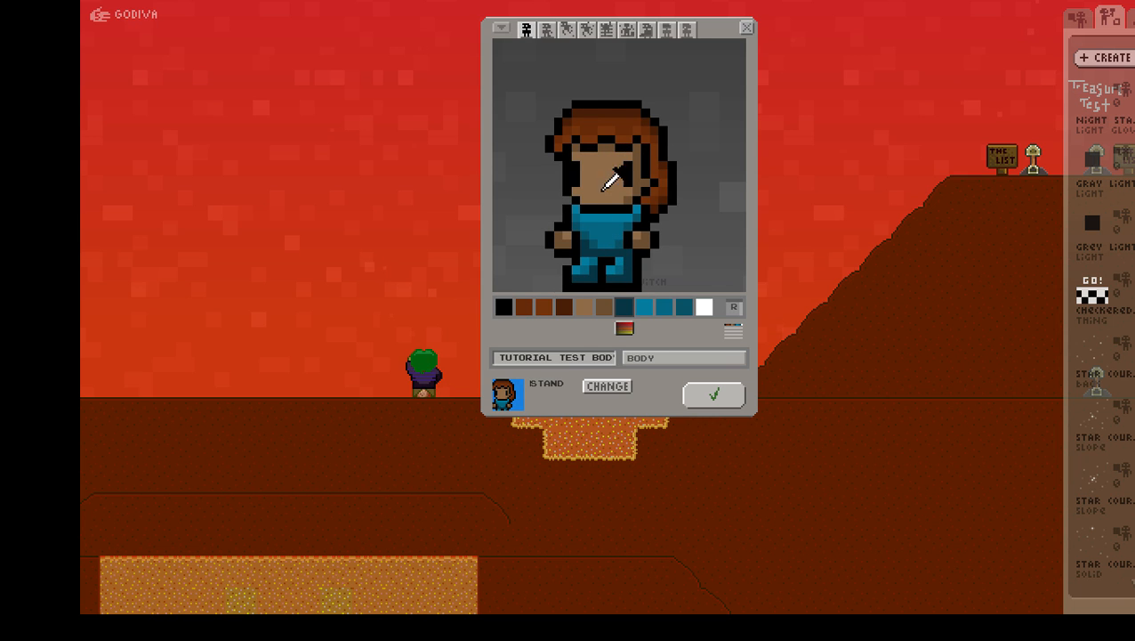
pyautogui.click(544, 33)
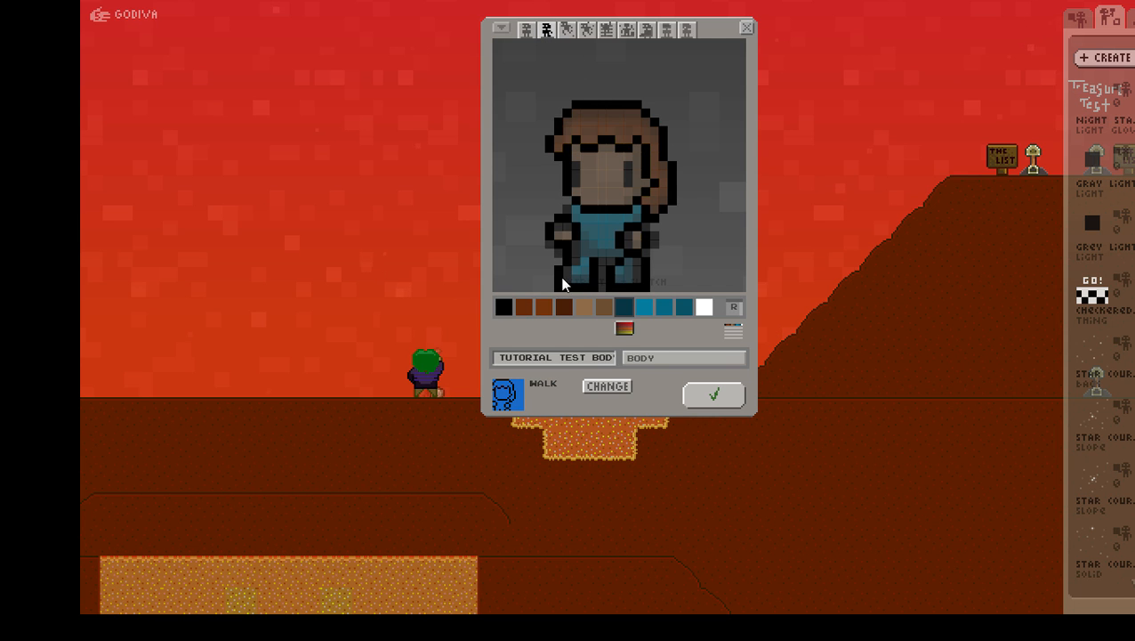
pyautogui.moveTo(566, 280); pyautogui.dragTo(637, 279)
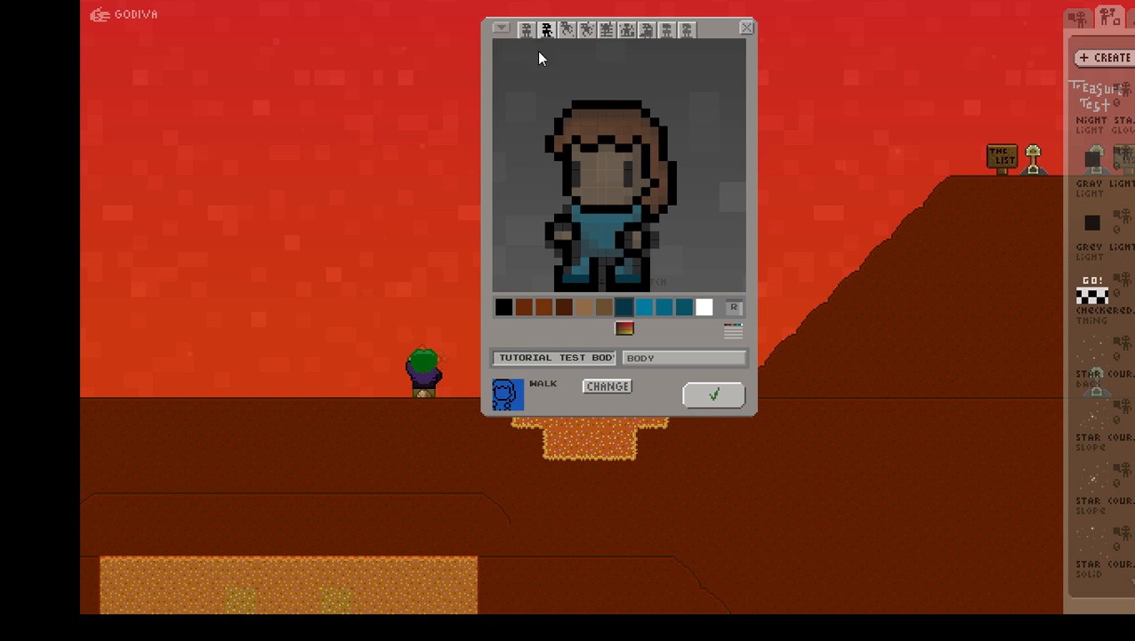
pyautogui.click(528, 33)
pyautogui.click(545, 37)
pyautogui.click(645, 307)
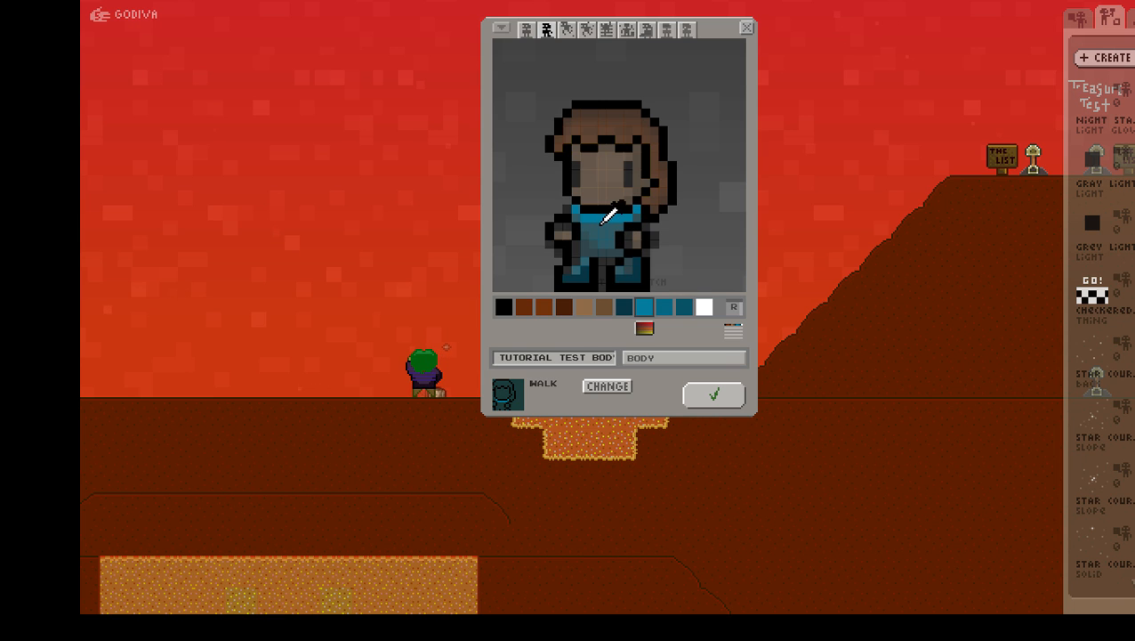
# Step: Fill in both eyes of the Walk pose with black and add brown shadow pixels along the edge of the face
pyautogui.rightClick(563, 217)
pyautogui.click(566, 210)
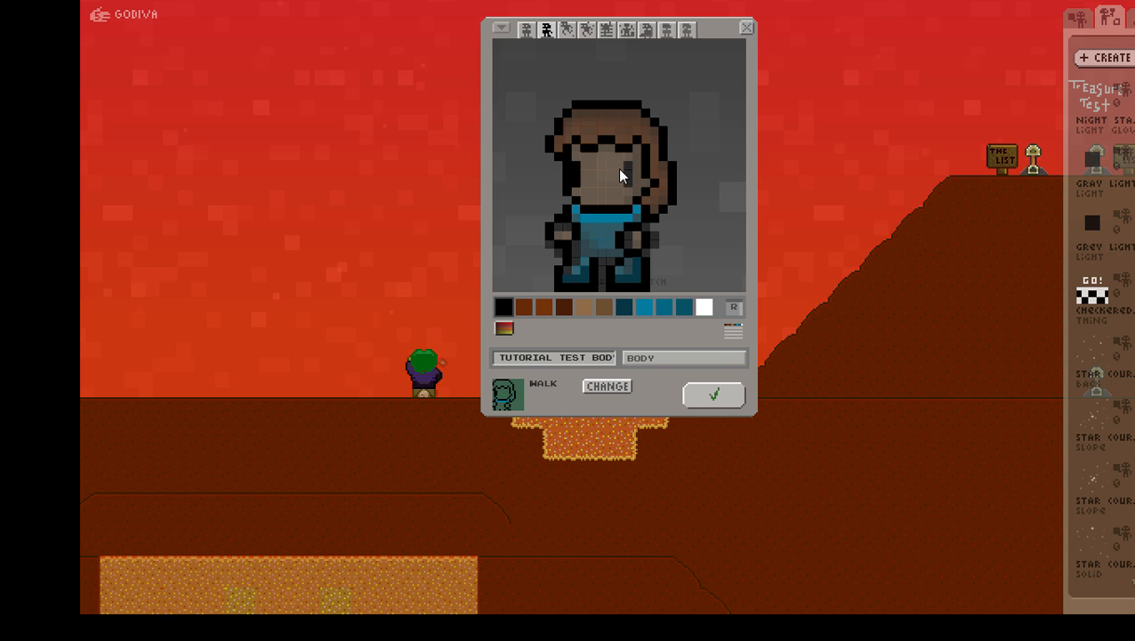
pyautogui.click(603, 307)
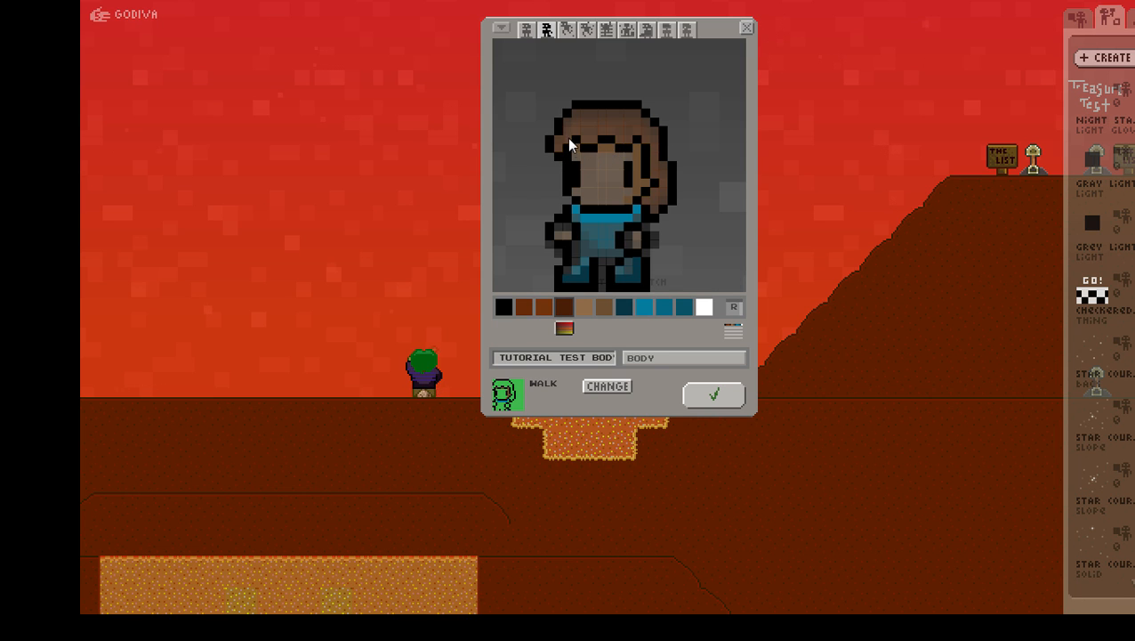
# Step: Colour the Walk pose's hair with dark brown along the outline, orange-brown highlights and reddish brown in between
pyautogui.moveTo(573, 116); pyautogui.dragTo(618, 113)
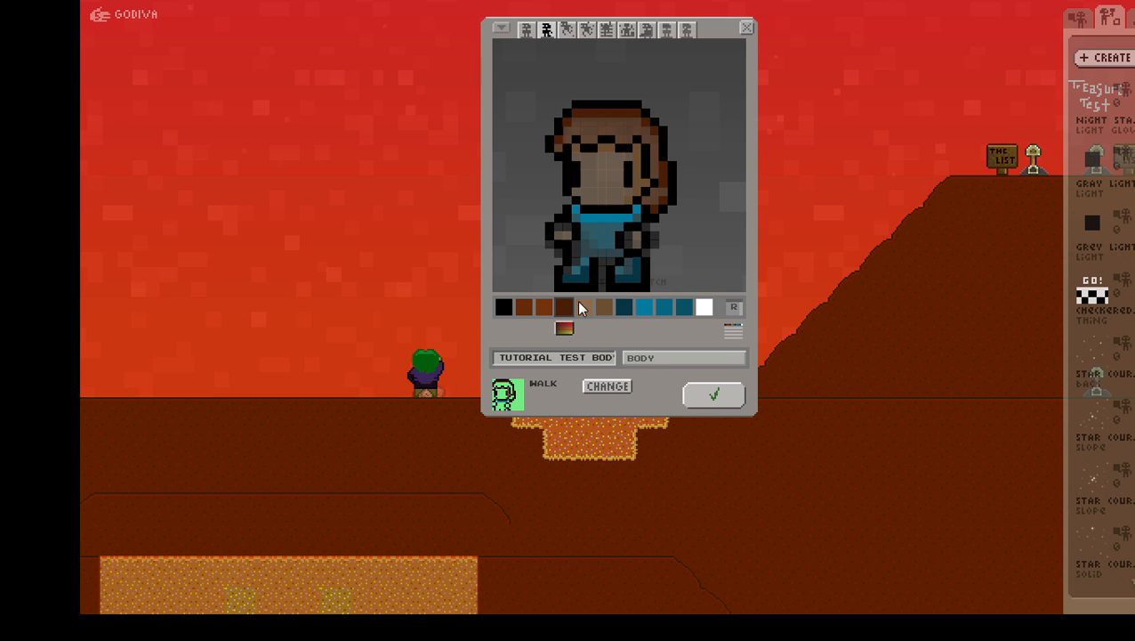
pyautogui.click(545, 308)
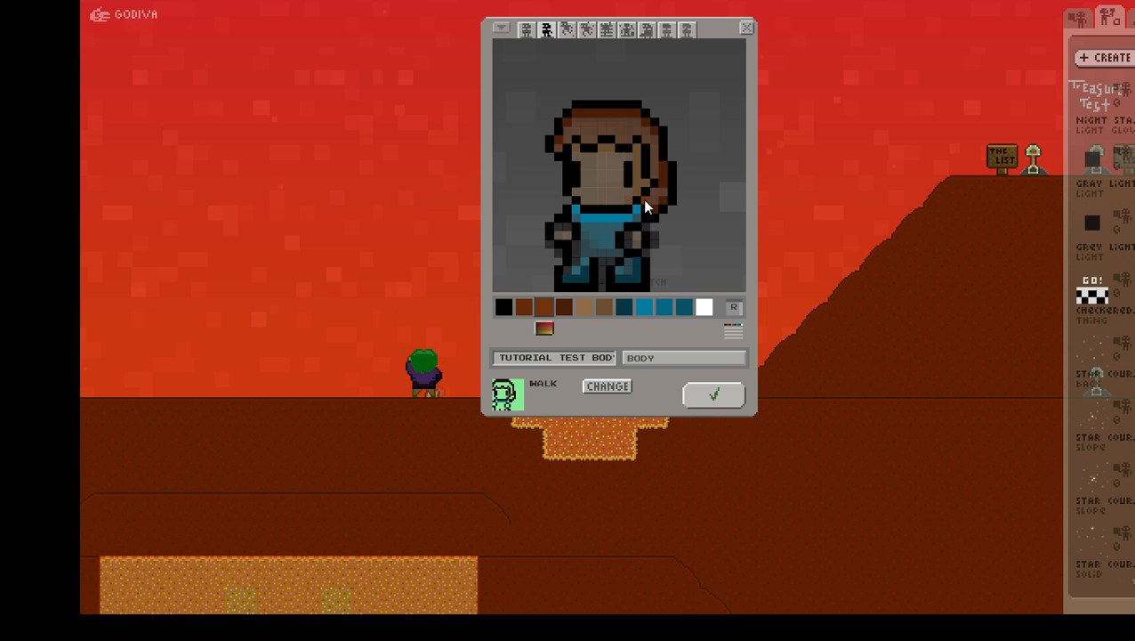
pyautogui.click(622, 141)
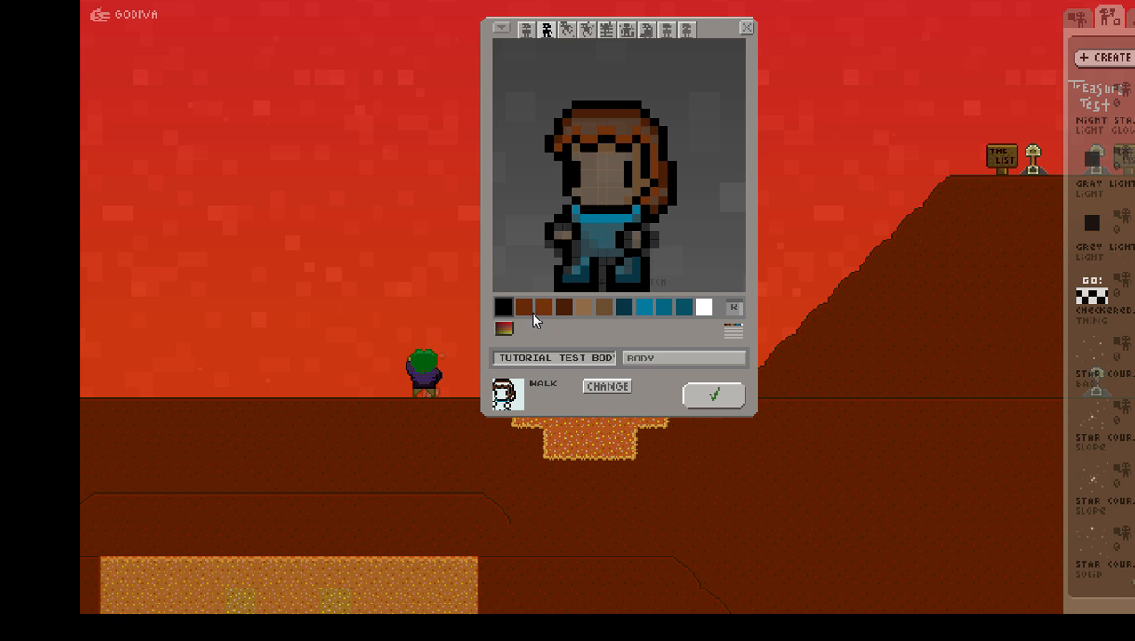
pyautogui.moveTo(631, 124)
pyautogui.mouseDown()
pyautogui.moveTo(641, 119)
pyautogui.moveTo(560, 142)
pyautogui.mouseUp()
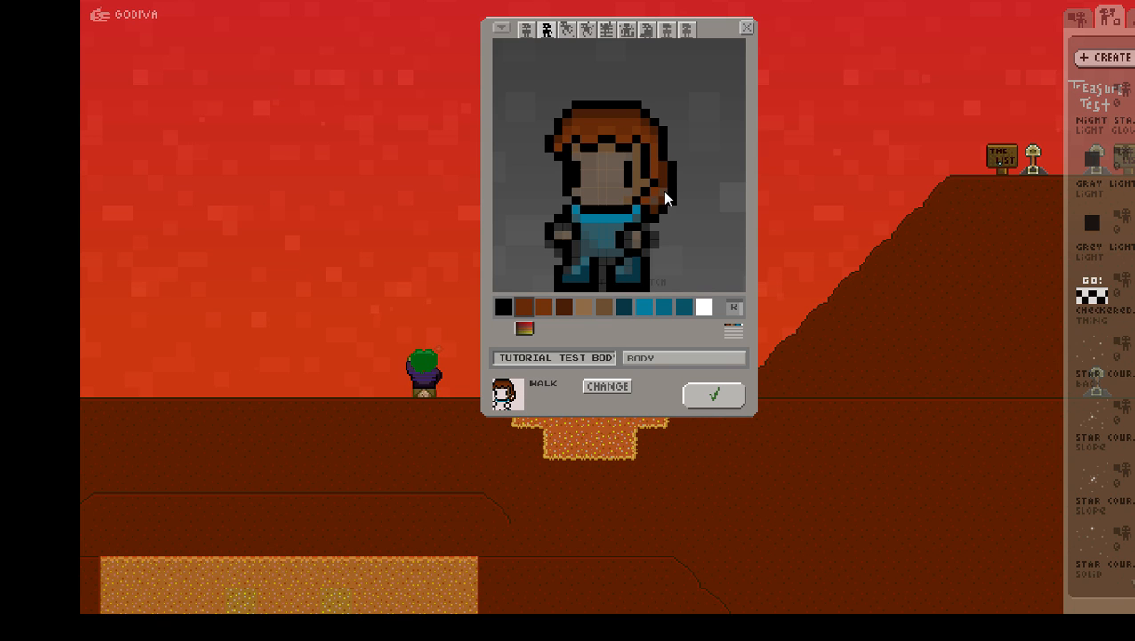
# Step: Fill the Walk pose's face and hands with the tan skin colour and shade the hands with darker brown
pyautogui.click(584, 307)
pyautogui.click(616, 185)
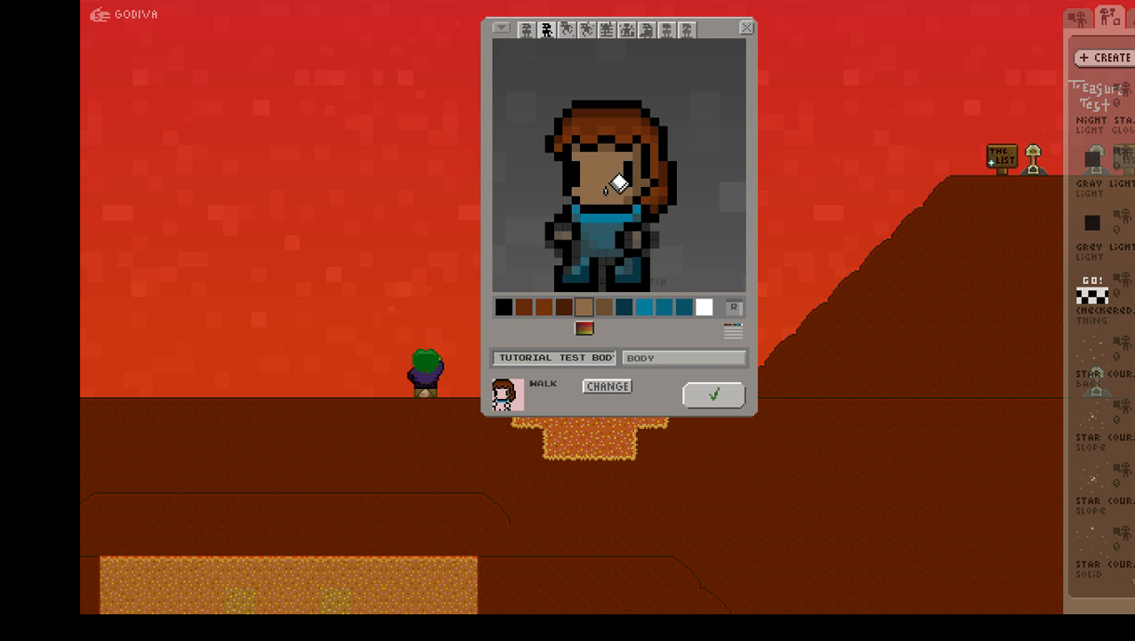
pyautogui.click(562, 235)
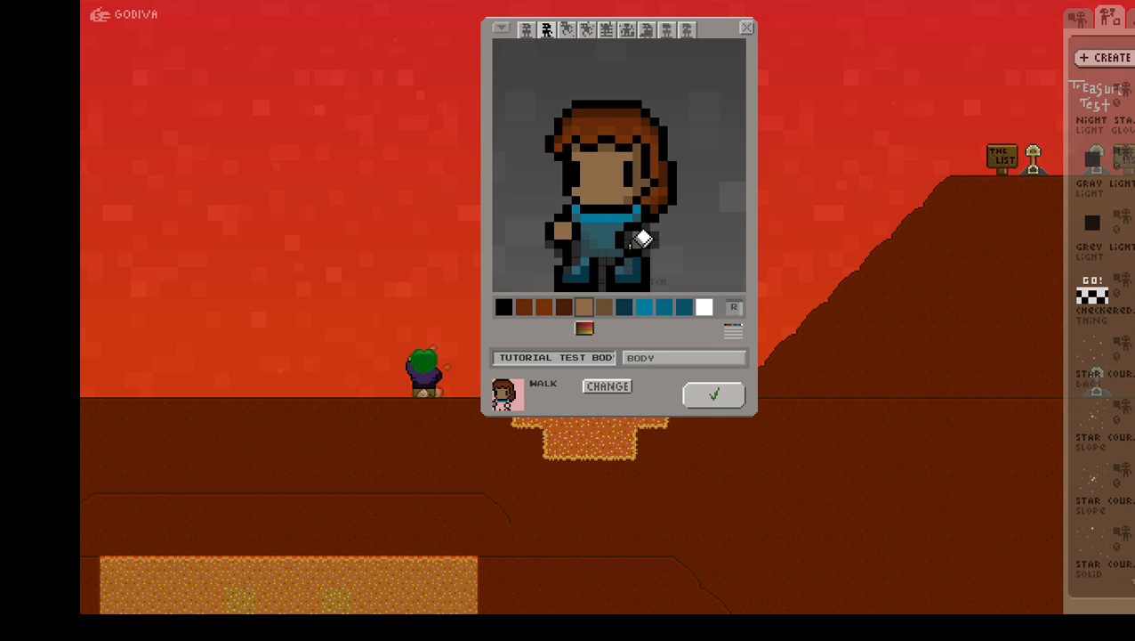
pyautogui.click(642, 237)
pyautogui.click(604, 308)
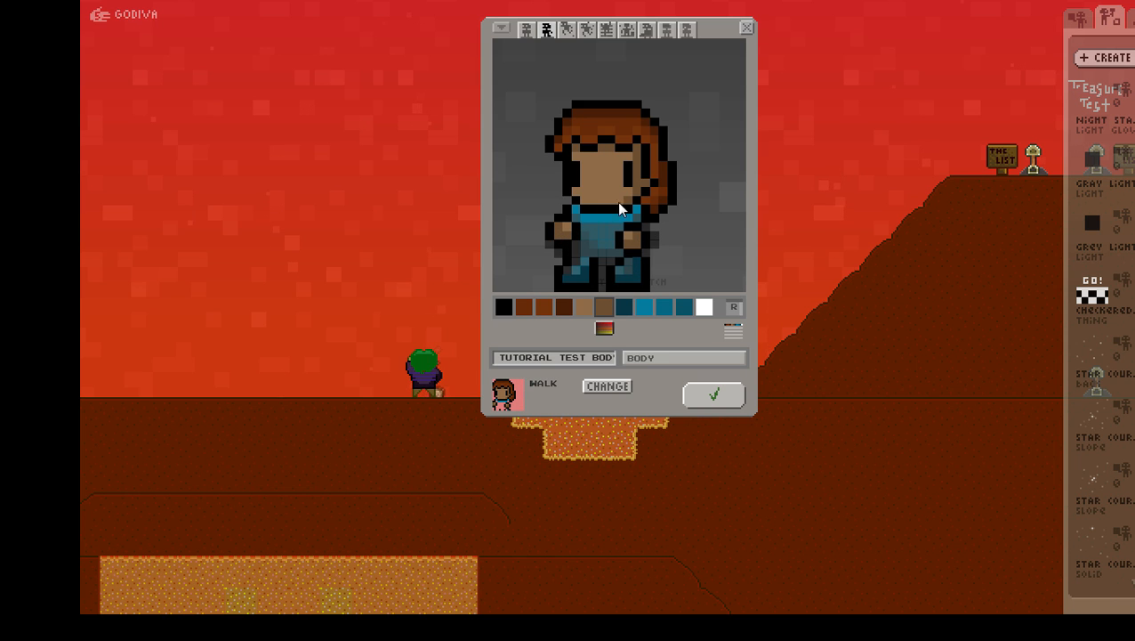
pyautogui.click(530, 31)
pyautogui.click(546, 31)
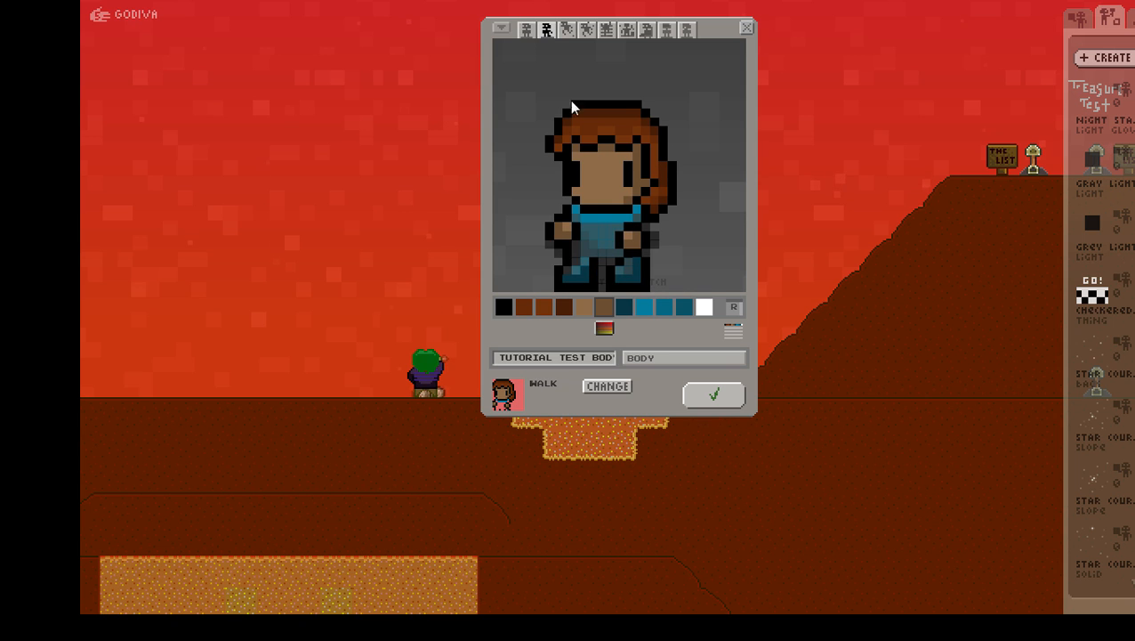
# Step: Paint the Walk pose's torso with medium teal, muted dark teal and dark teal shading sampled from the Stand pose
pyautogui.click(530, 32)
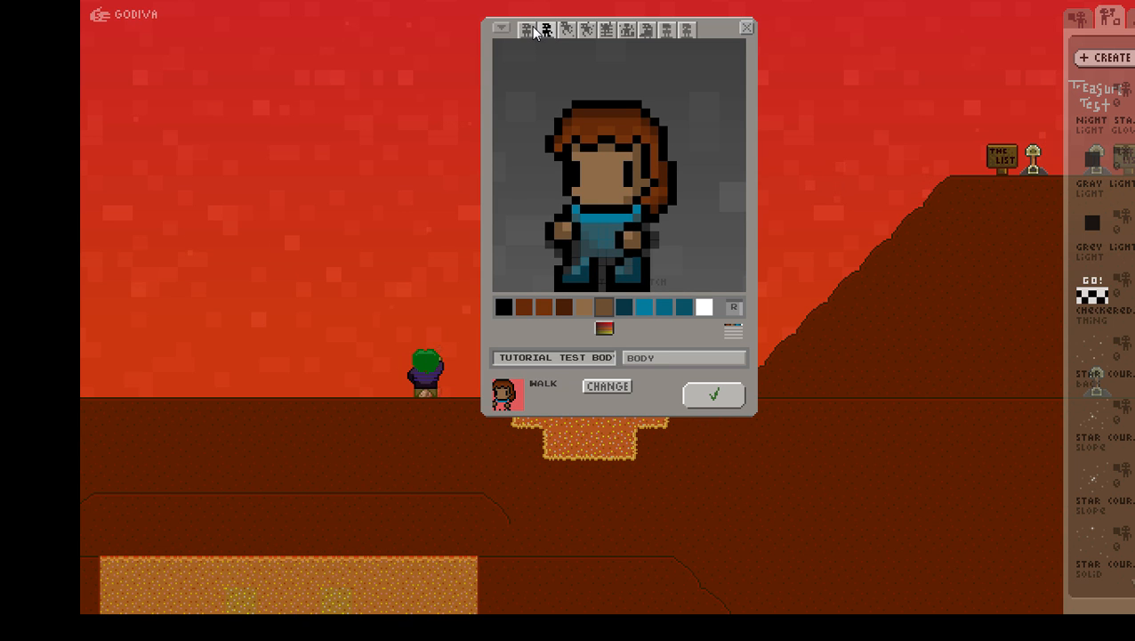
pyautogui.rightClick(576, 229)
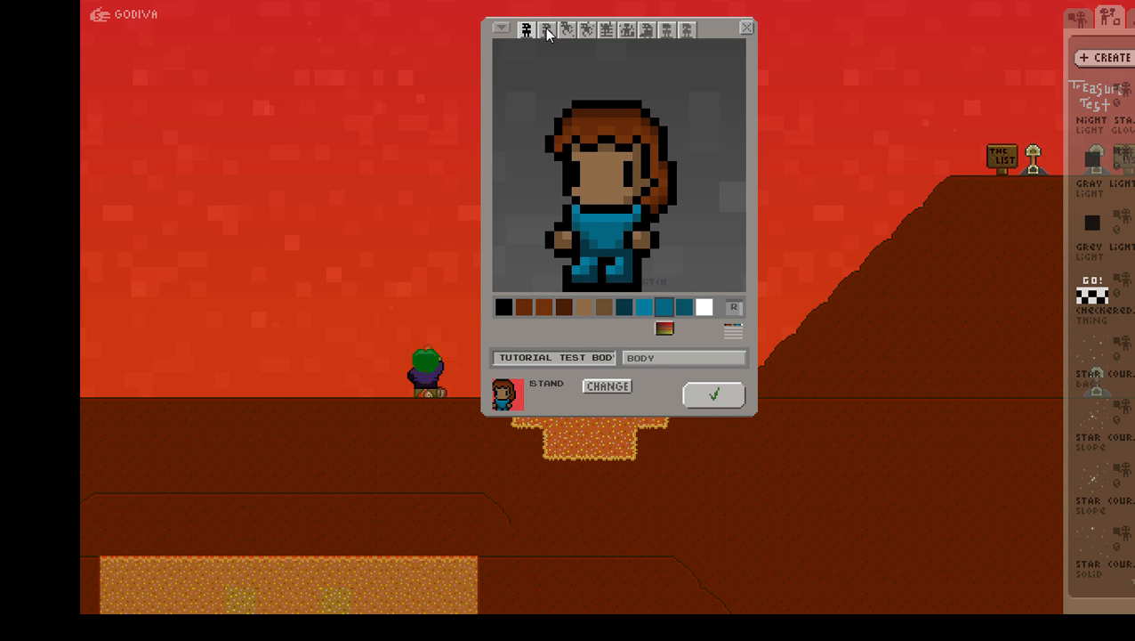
pyautogui.click(545, 31)
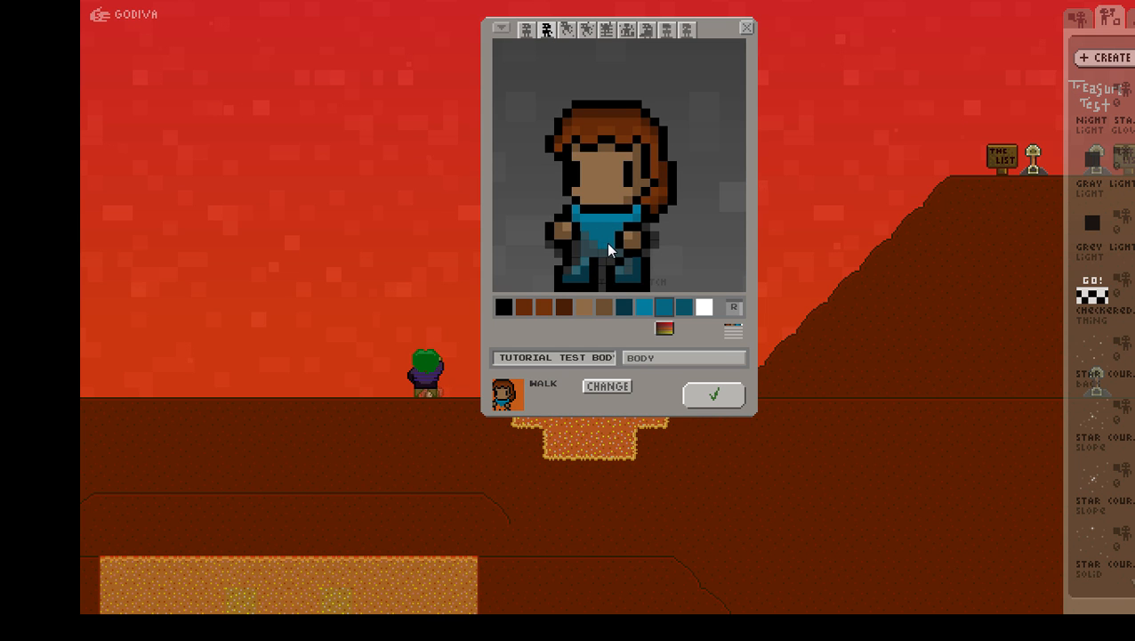
pyautogui.click(529, 31)
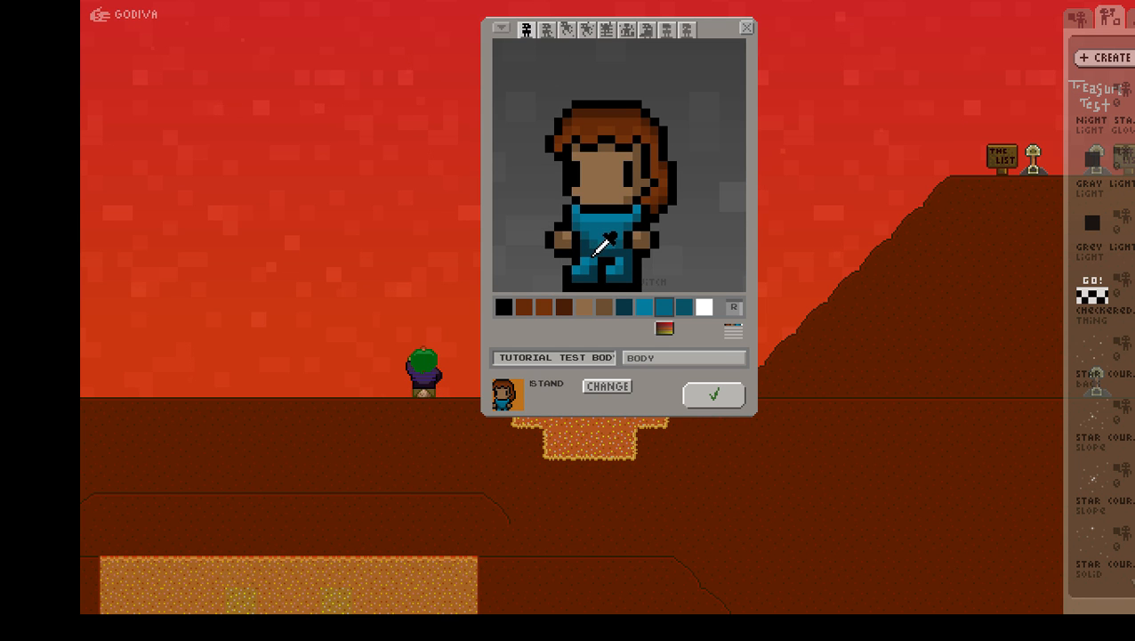
pyautogui.keyDown('alt'); pyautogui.click(592, 254); pyautogui.keyUp('alt')
pyautogui.click(547, 30)
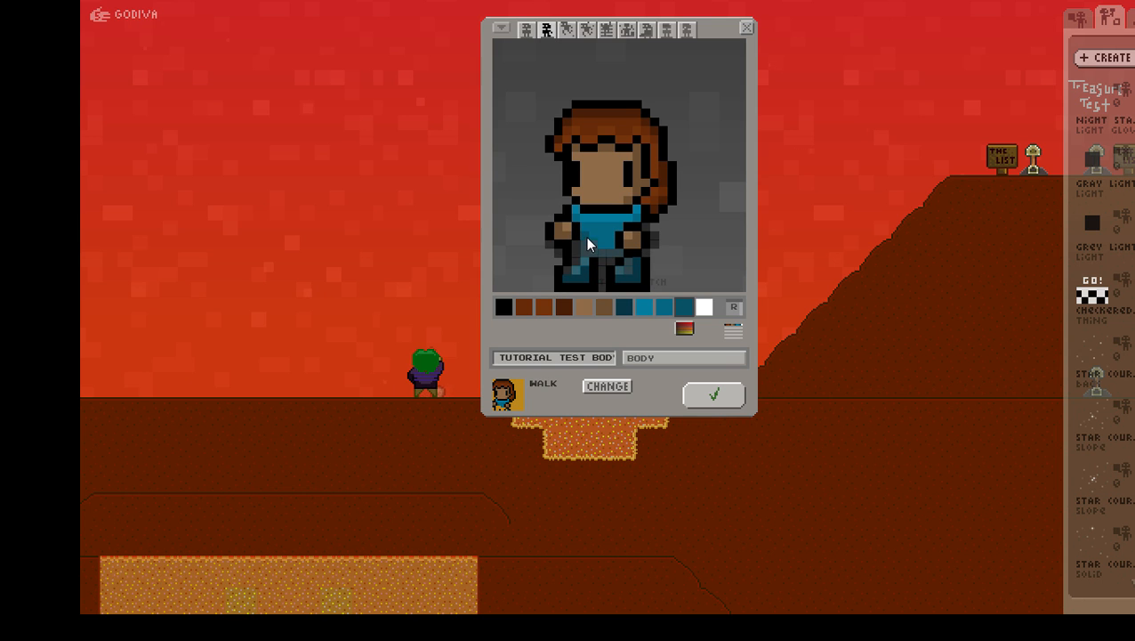
pyautogui.keyDown('alt'); pyautogui.click(618, 254); pyautogui.keyUp('alt')
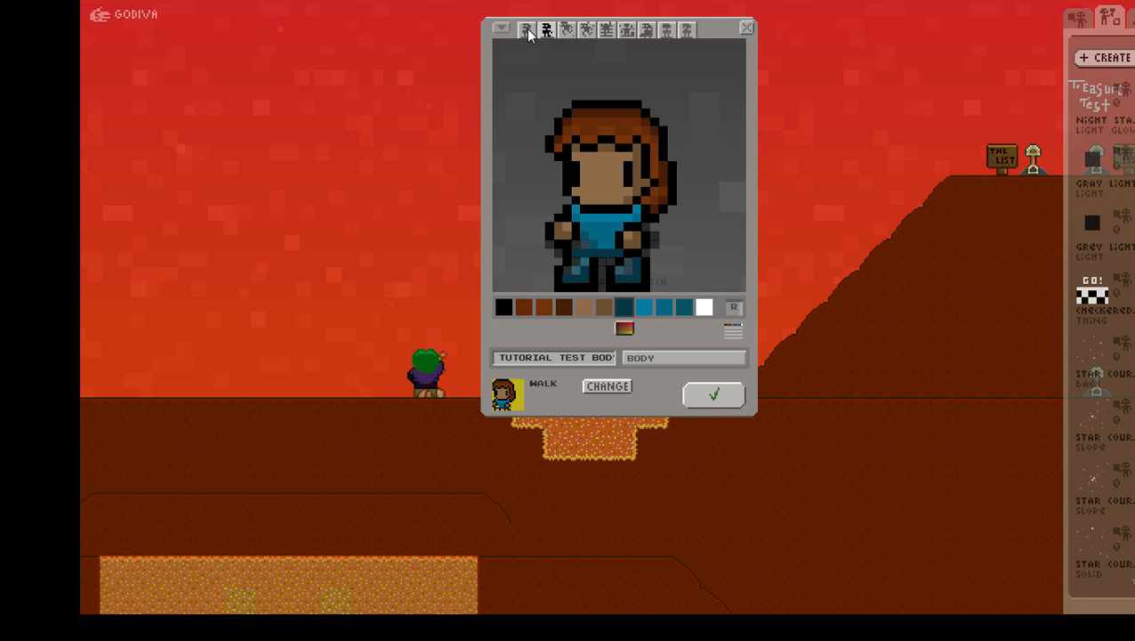
# Step: Colour the Walk pose's legs with medium teal and bright teal sampled from the existing clothing
pyautogui.click(526, 31)
pyautogui.keyDown('alt'); pyautogui.click(596, 276); pyautogui.keyUp('alt')
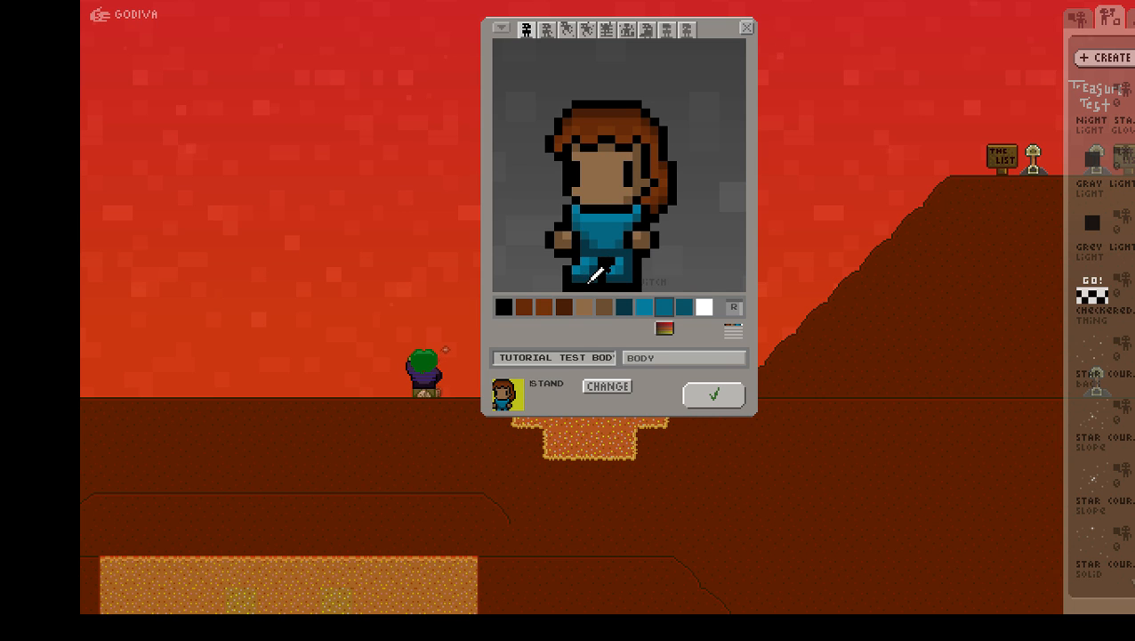
pyautogui.click(546, 30)
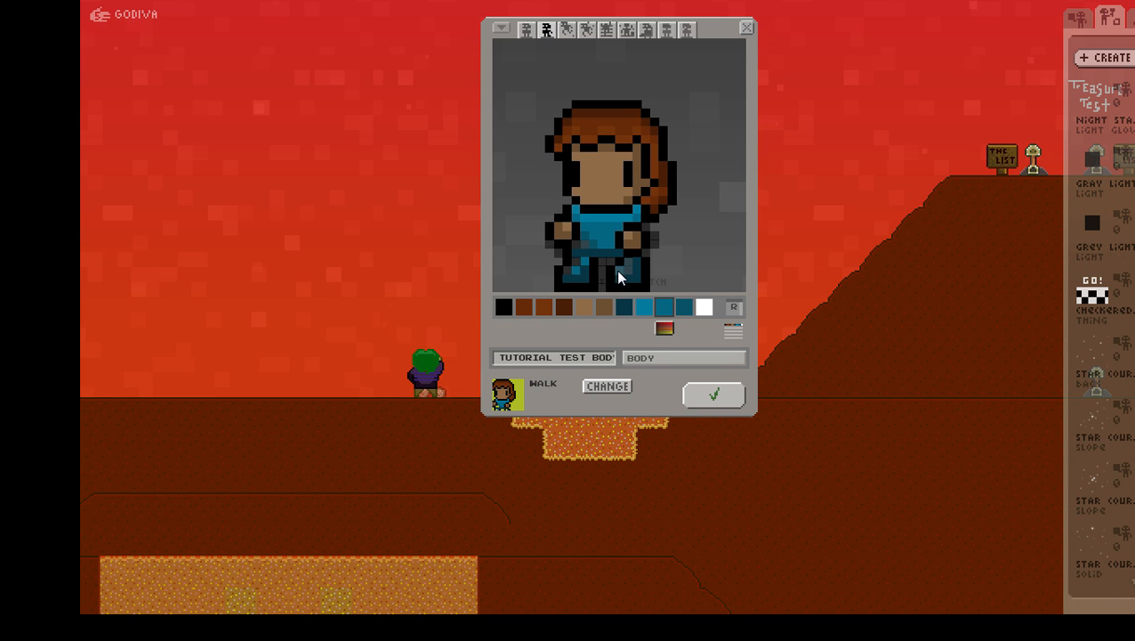
pyautogui.keyDown('alt'); pyautogui.click(612, 223); pyautogui.keyUp('alt')
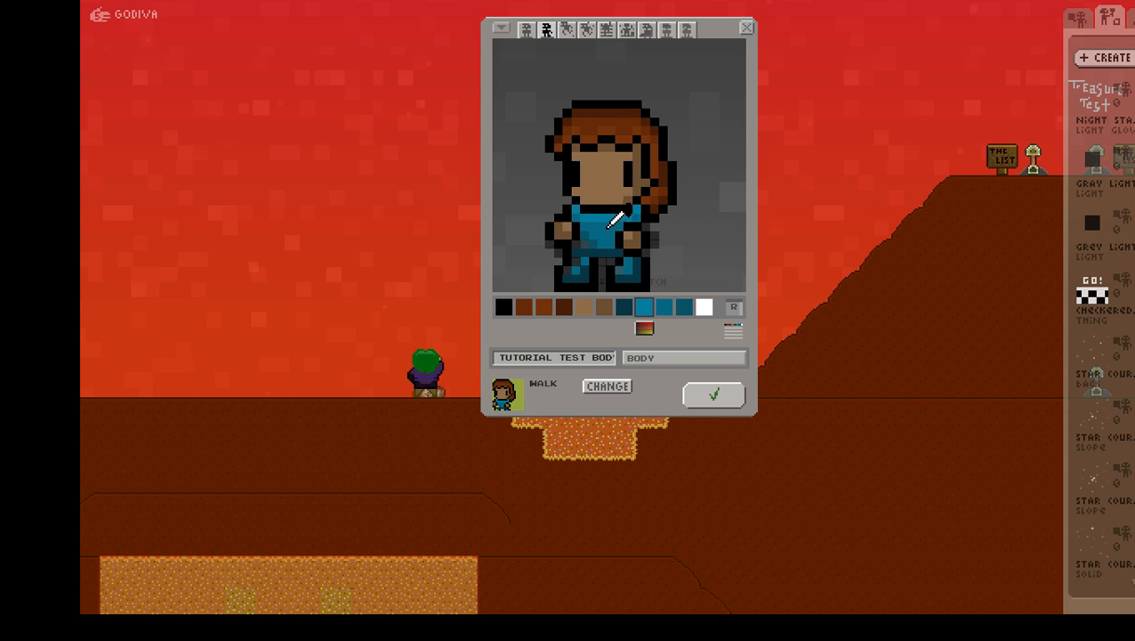
# Step: Refine the shading on the Walk pose's lower torso and legs using sampled dark, medium and muted dark teals
pyautogui.click(526, 30)
pyautogui.keyDown('alt'); pyautogui.click(585, 256); pyautogui.keyUp('alt')
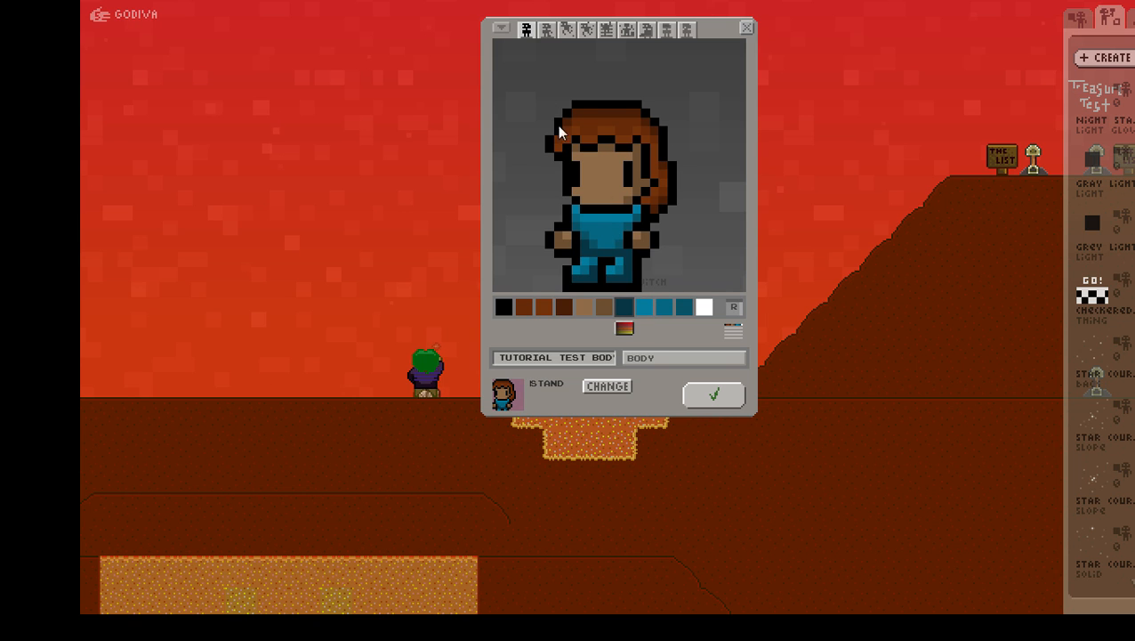
pyautogui.click(547, 30)
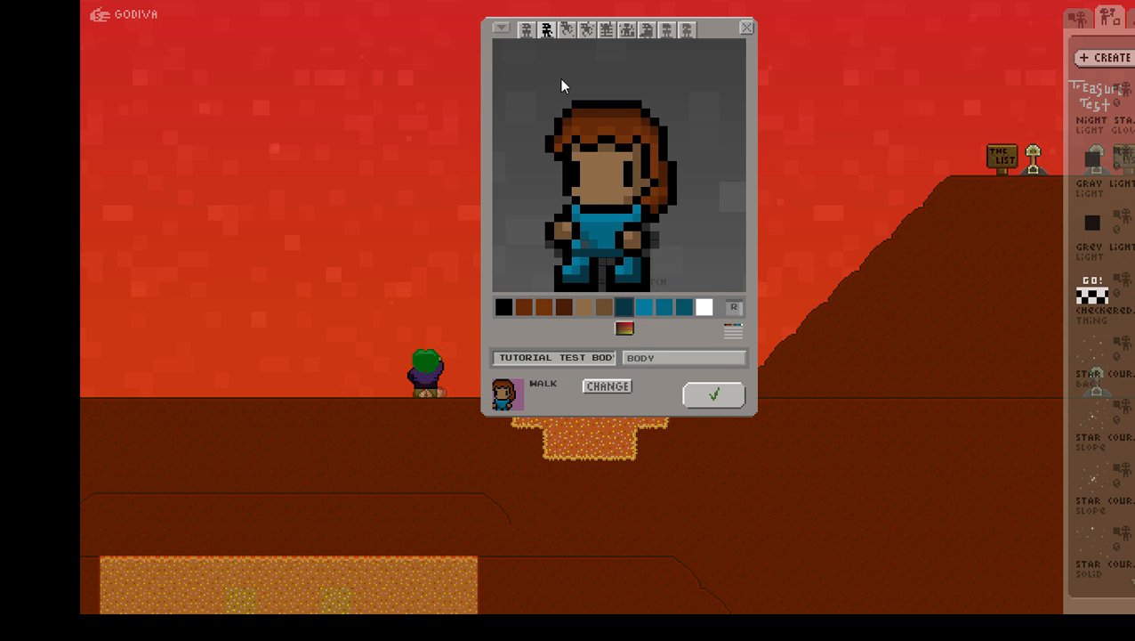
pyautogui.keyDown('alt'); pyautogui.click(593, 241); pyautogui.keyUp('alt')
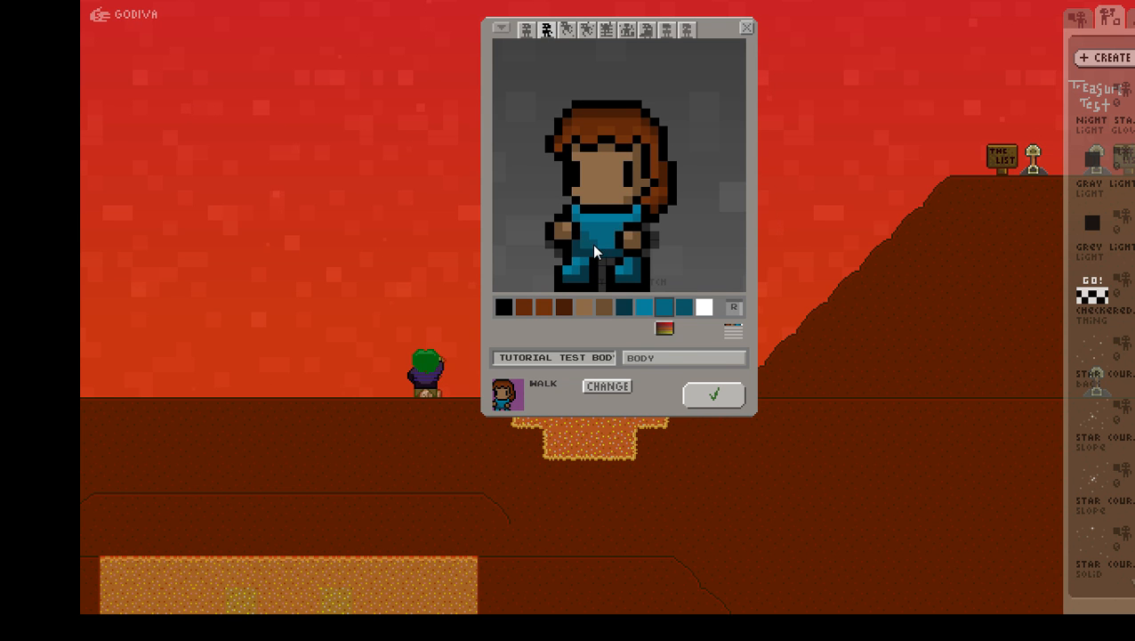
pyautogui.click(529, 31)
pyautogui.click(543, 34)
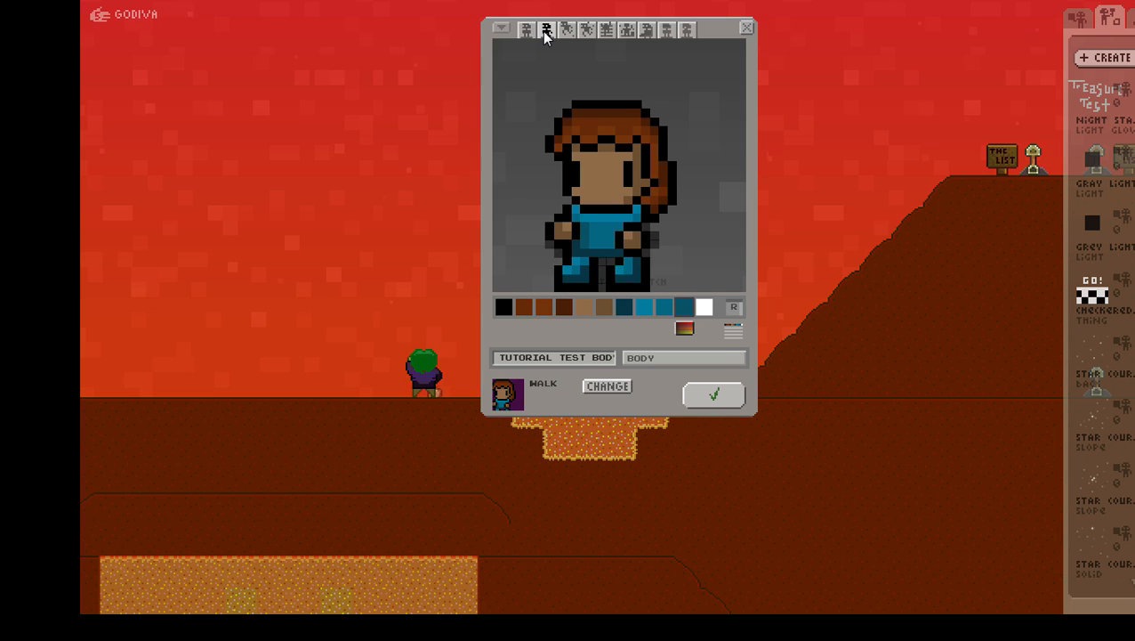
# Step: Compare the Walk pose with the Stand pose, shift the Walk pose one pixel left, and finish the body
pyautogui.click(526, 32)
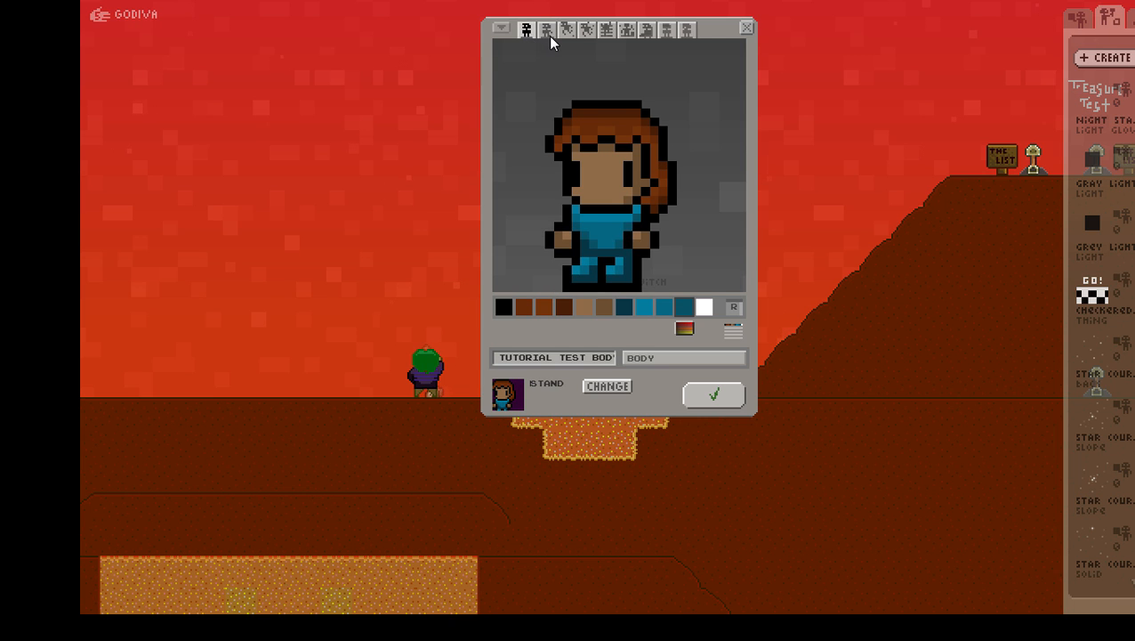
pyautogui.click(671, 186)
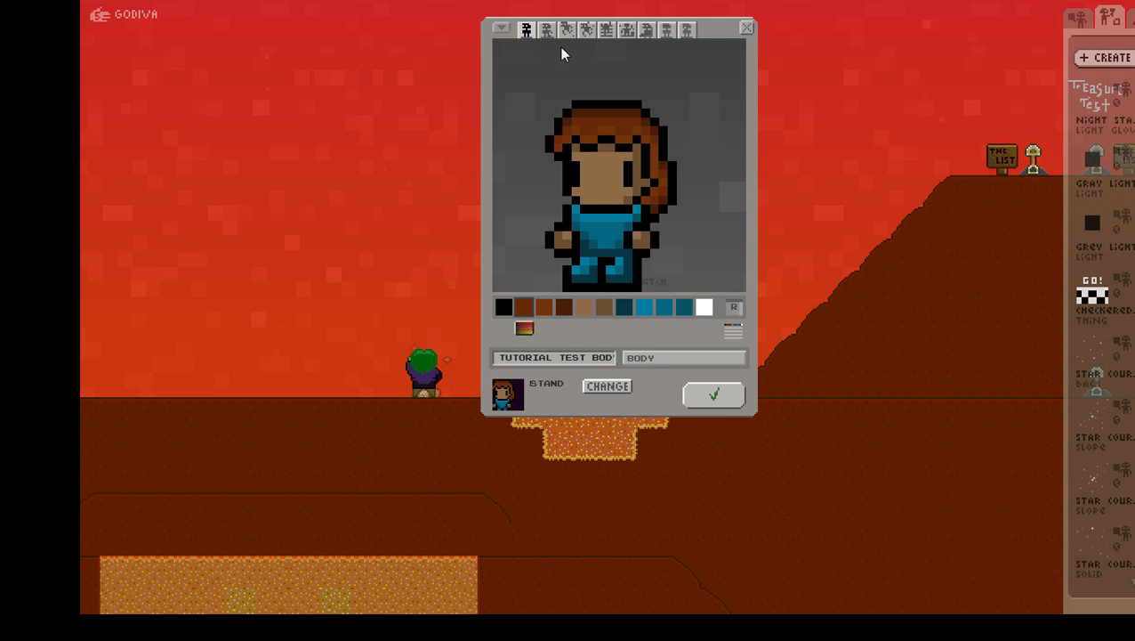
pyautogui.click(545, 32)
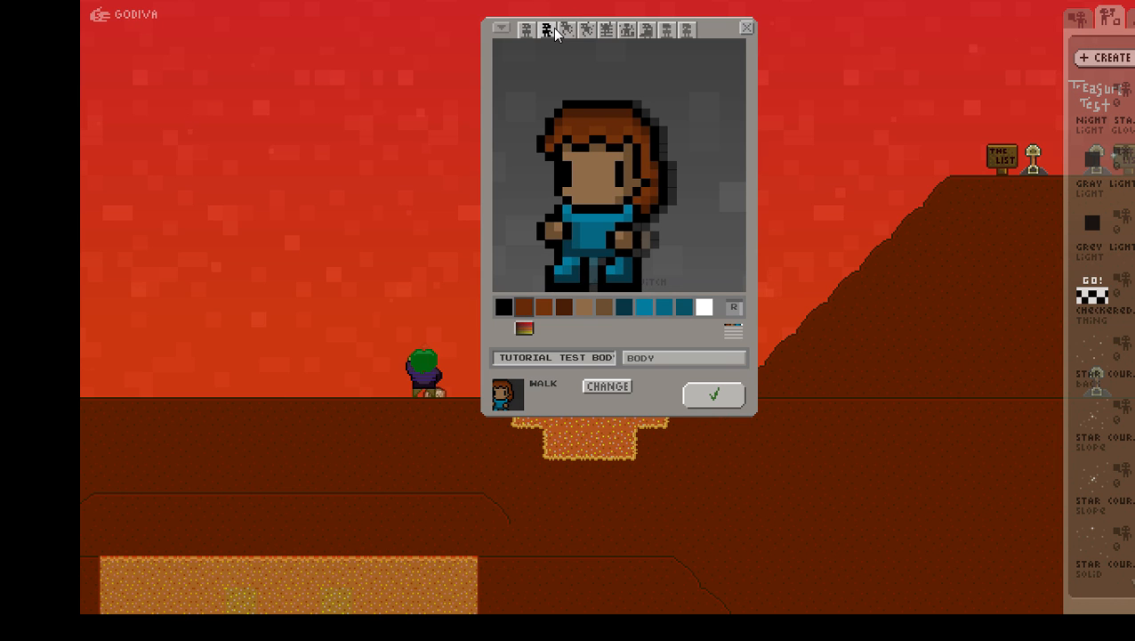
pyautogui.click(713, 396)
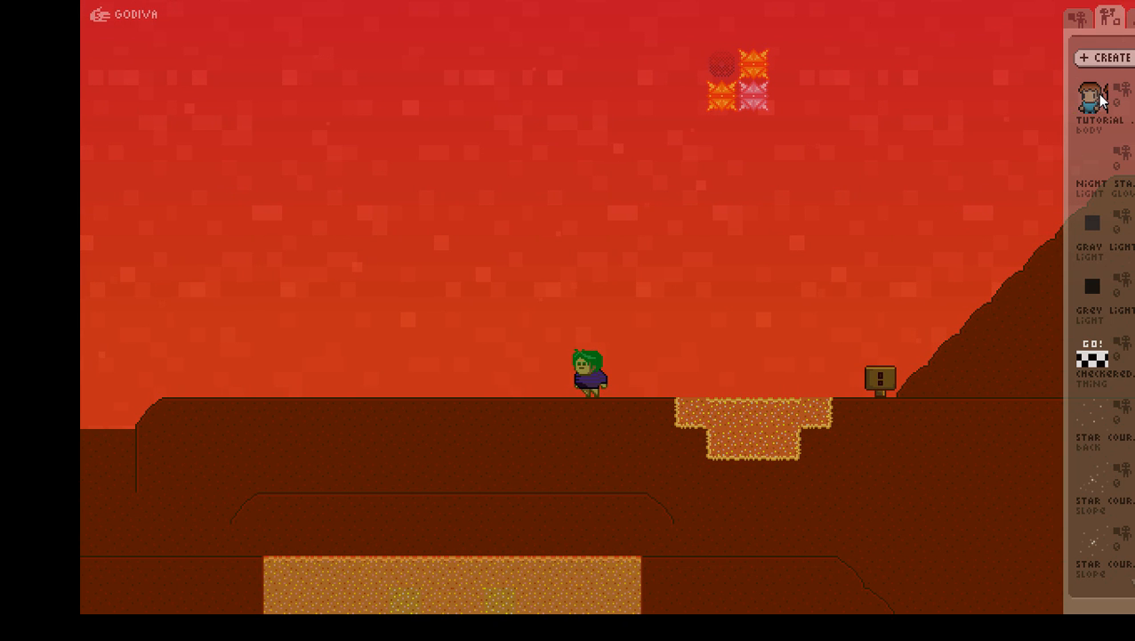
# Step: Wear the finished tutorial body and walk left and right to test its Stand and Walk poses
pyautogui.click(1101, 99)
pyautogui.press('Left')
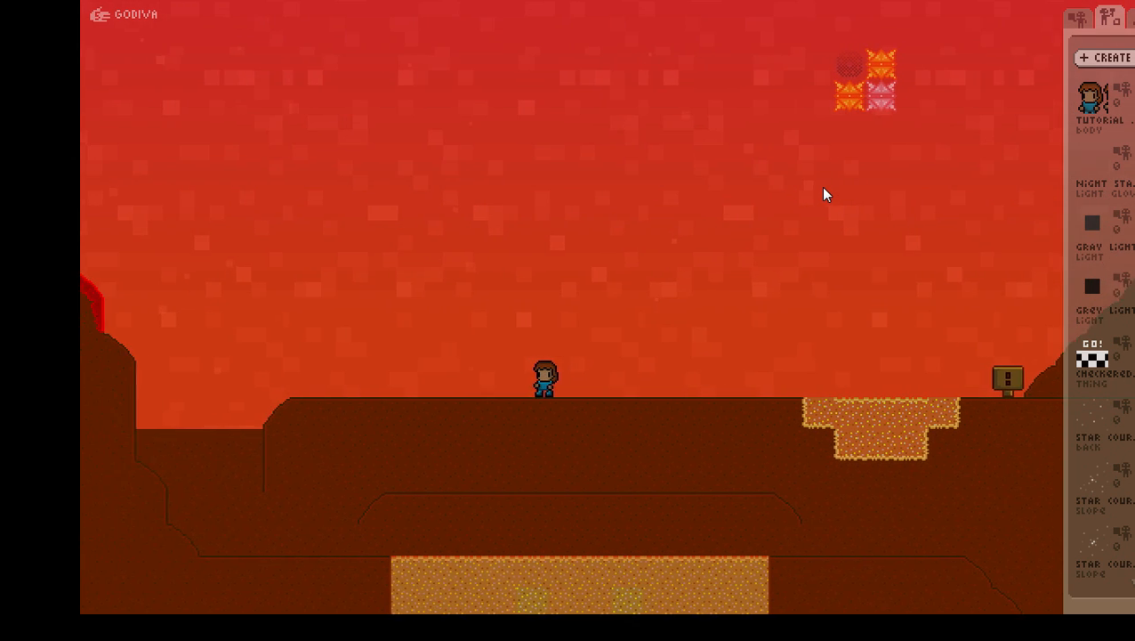
pyautogui.press('Right')
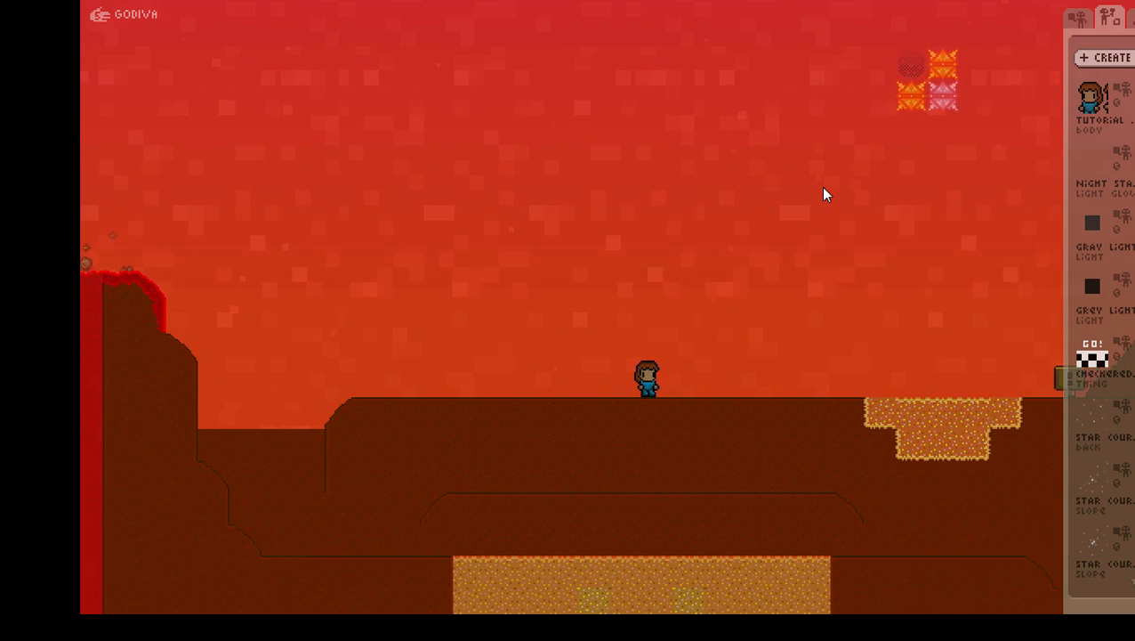
pyautogui.press('Left')
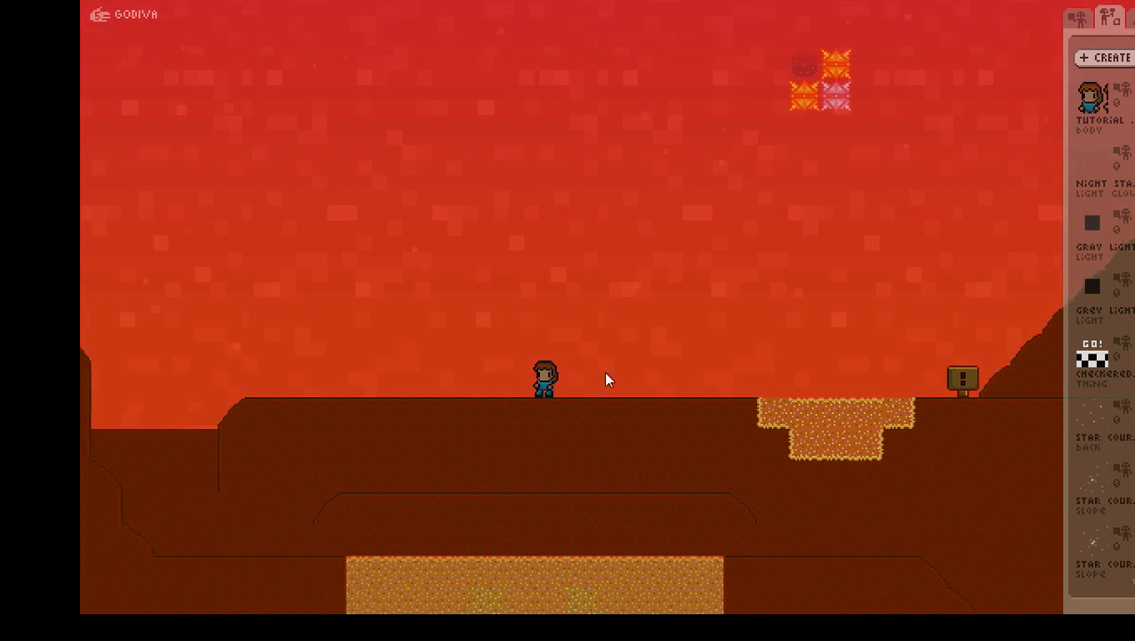
pyautogui.press('Right')
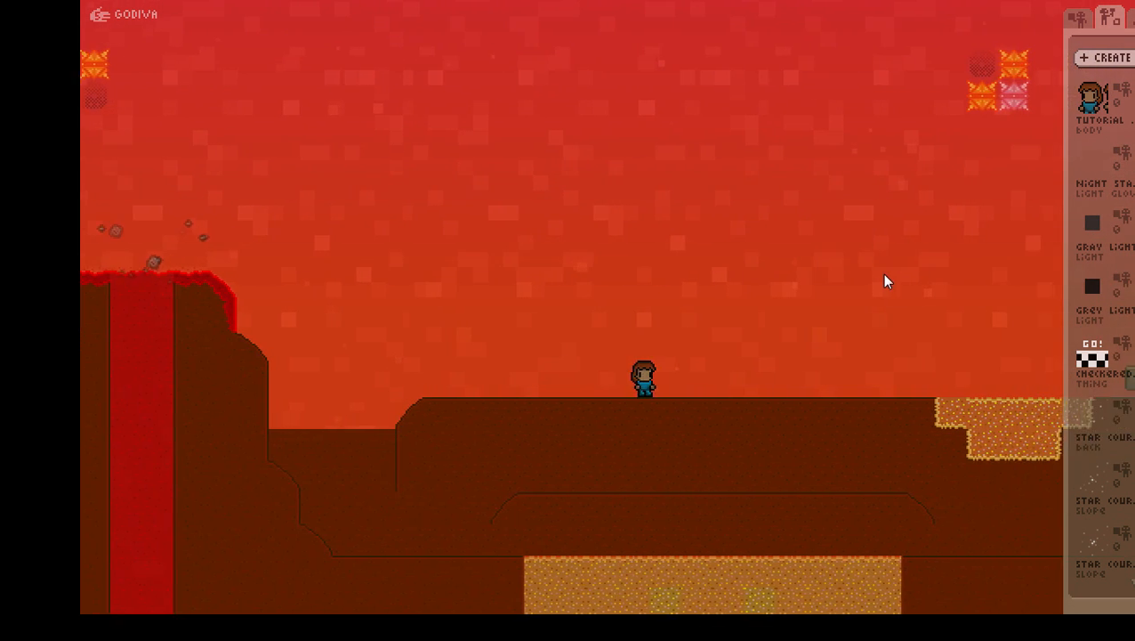
# Step: Reopen the tutorial body for editing, change the white palette colour to grey, and paint eye highlights on the Walk pose
pyautogui.click(1095, 60)
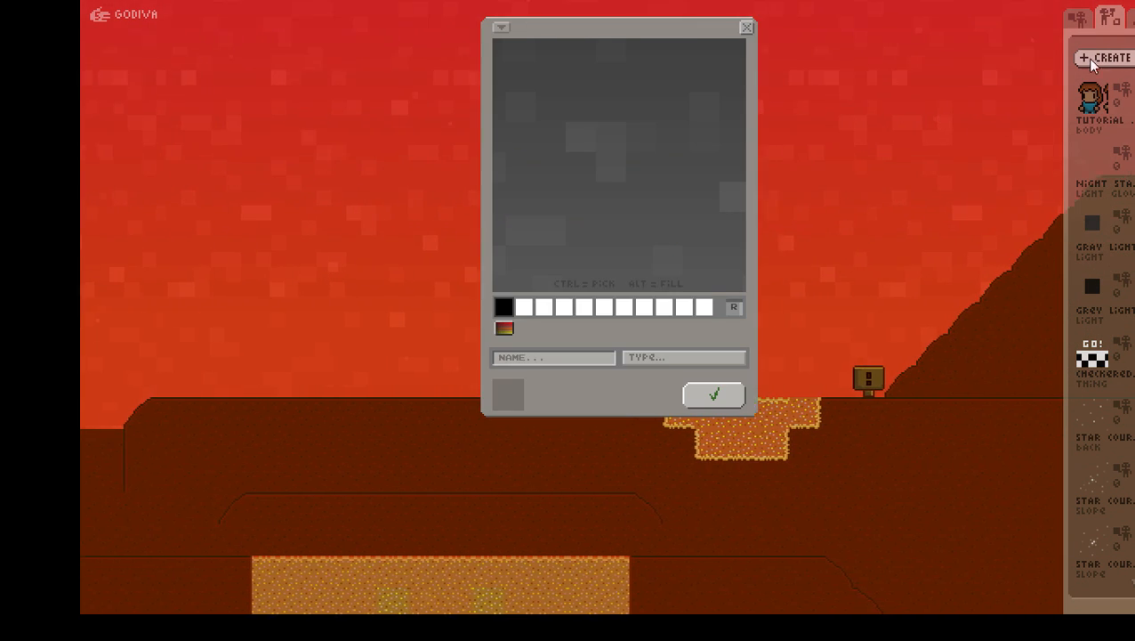
pyautogui.click(551, 32)
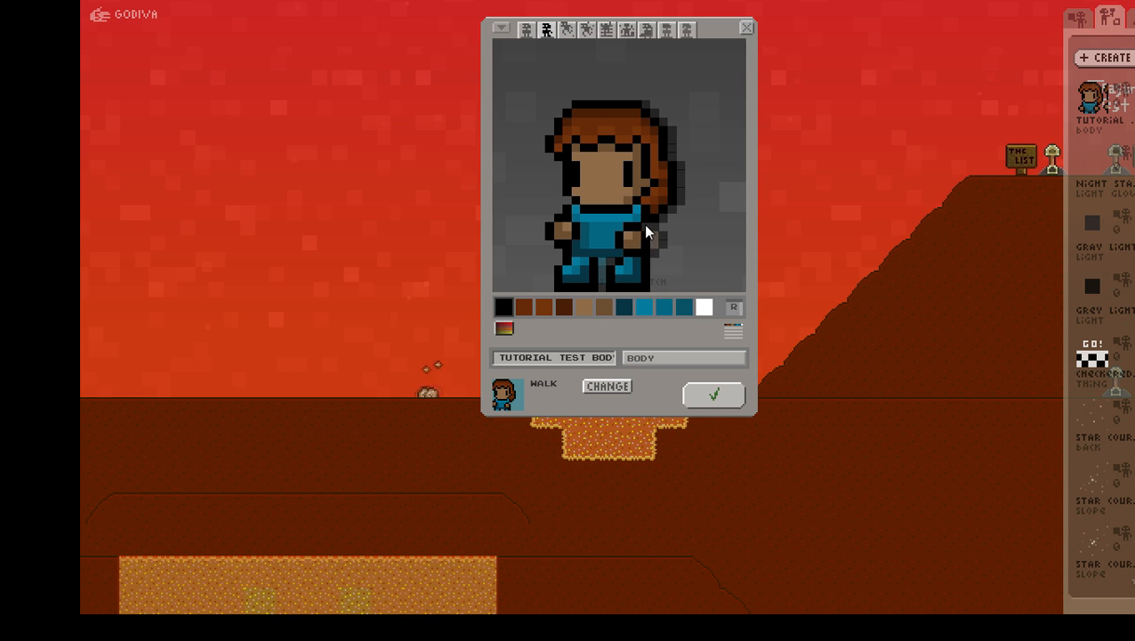
pyautogui.click(704, 307)
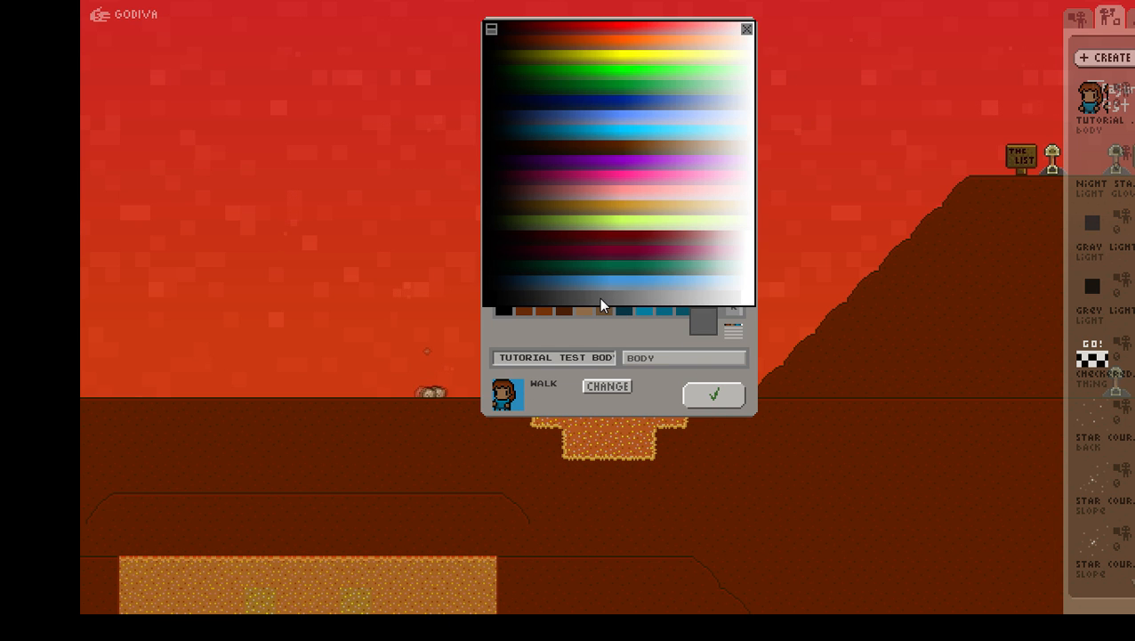
pyautogui.click(648, 295)
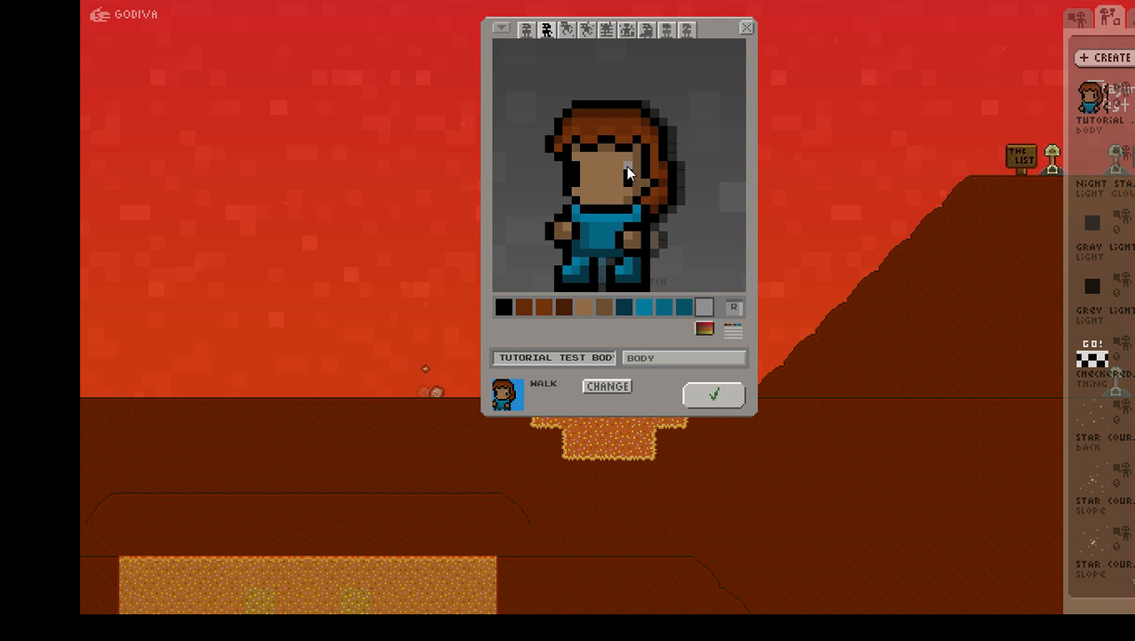
pyautogui.click(577, 166)
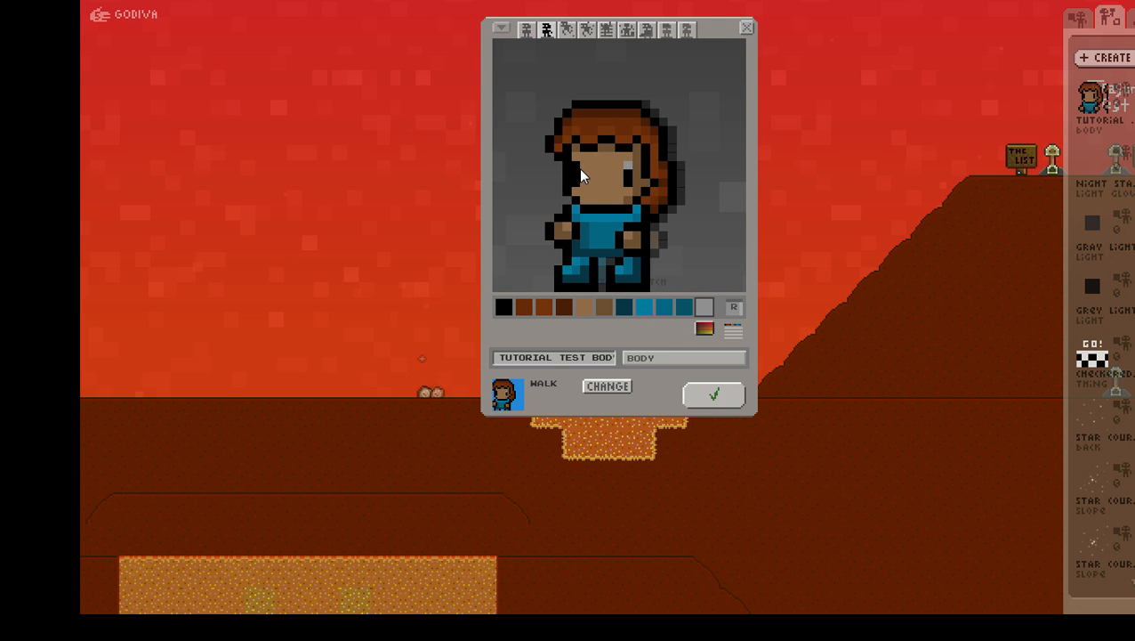
# Step: Add grey highlights to the Stand pose's eyes and restore the surplus grey pixels beside them to the sampled skin colour
pyautogui.click(526, 31)
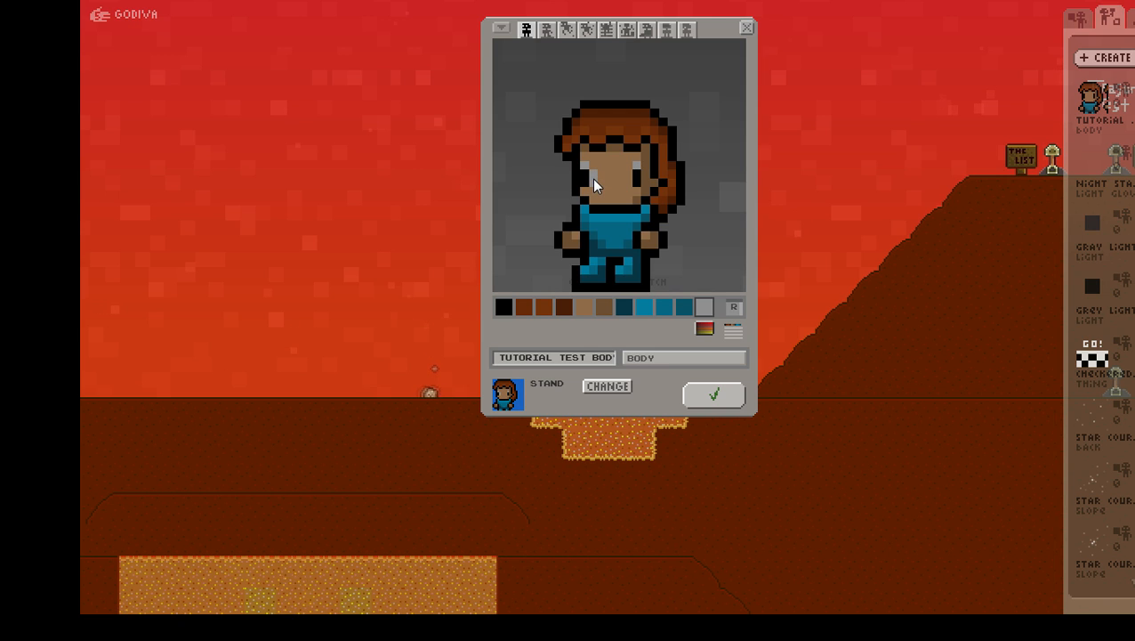
pyautogui.click(641, 172)
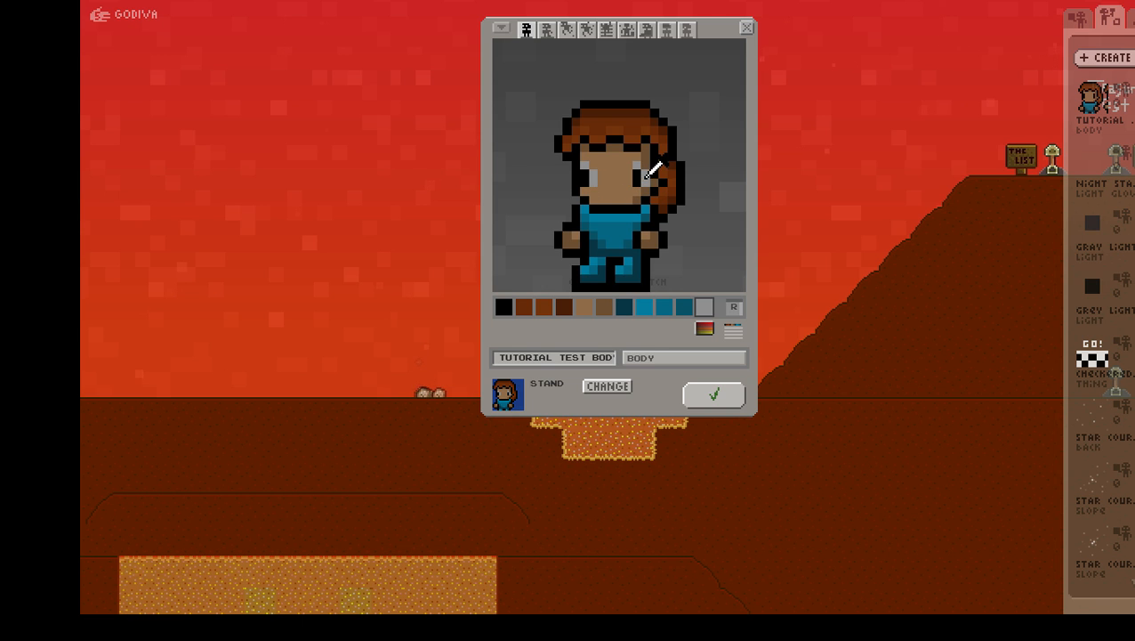
pyautogui.keyDown('alt'); pyautogui.click(647, 168); pyautogui.keyUp('alt')
pyautogui.keyDown('alt'); pyautogui.click(596, 178); pyautogui.keyUp('alt')
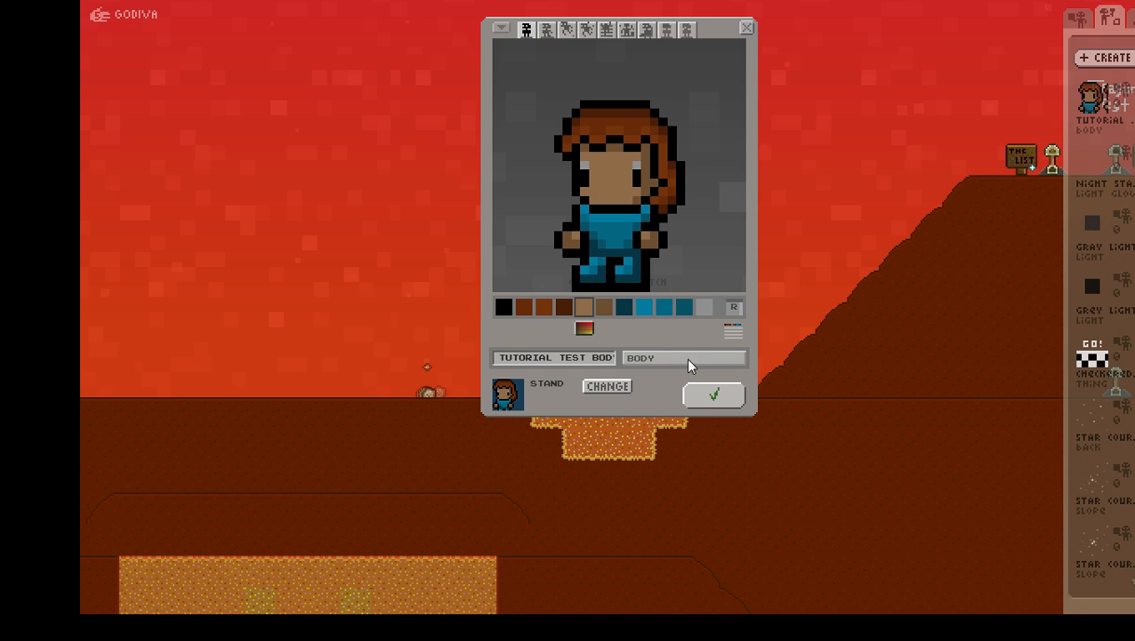
# Step: Recolour the eye highlights, trying light purple before setting light green, and finish the new body version
pyautogui.click(704, 307)
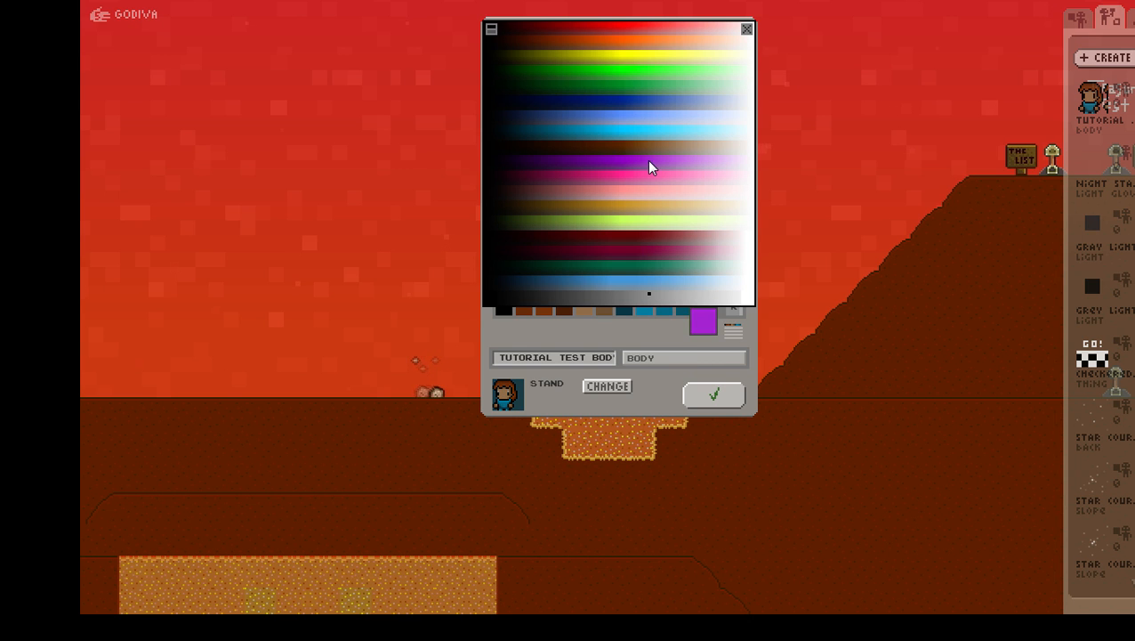
pyautogui.click(716, 169)
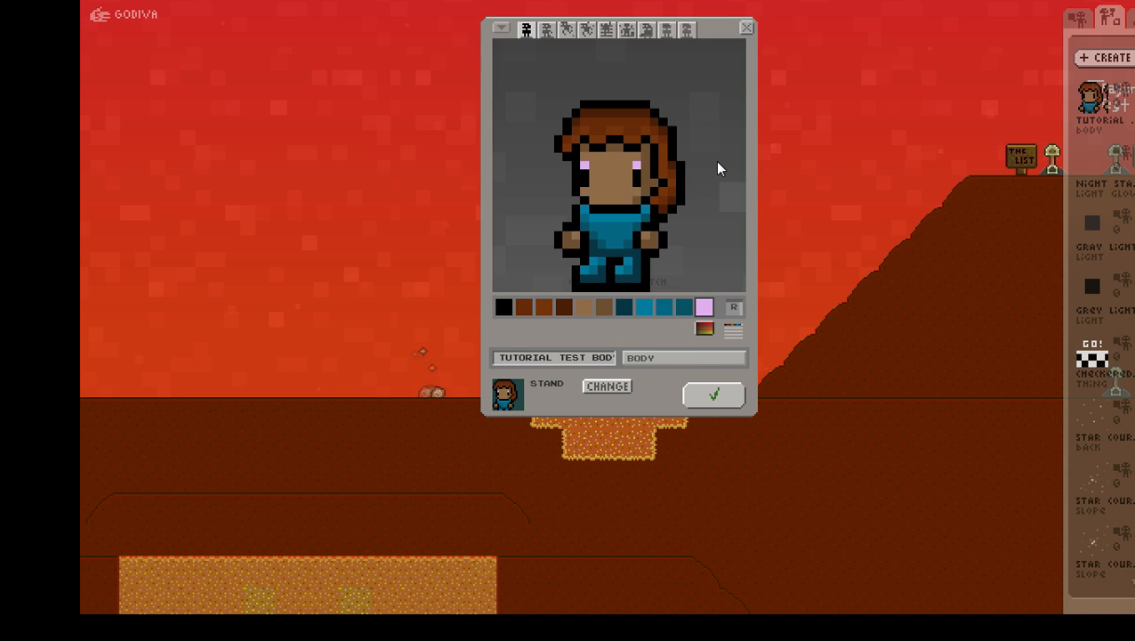
pyautogui.click(703, 307)
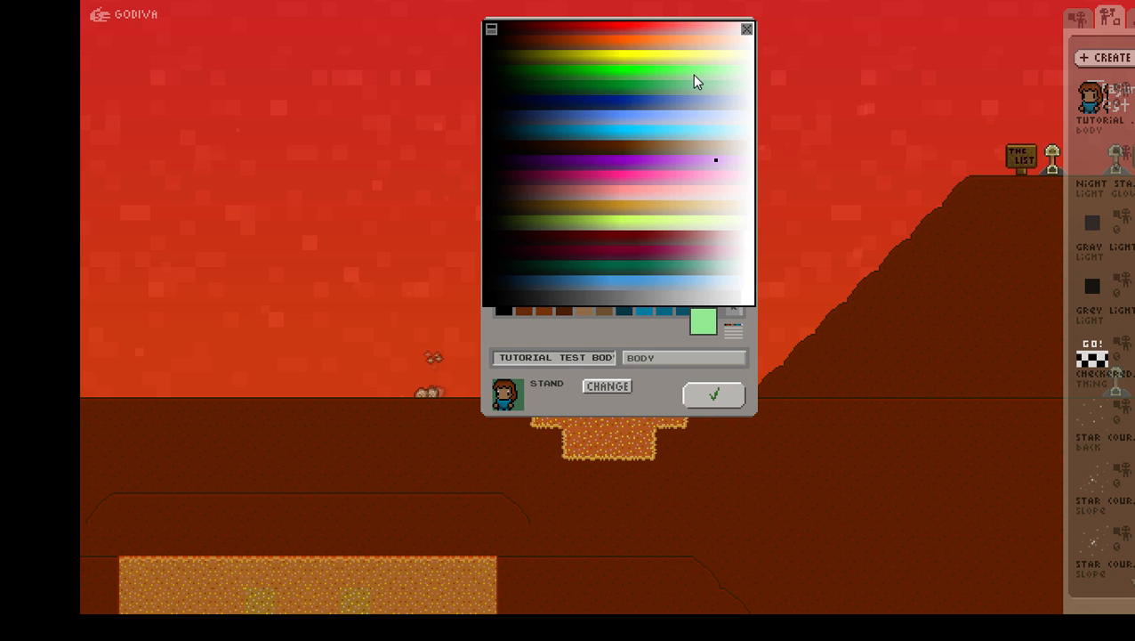
pyautogui.click(692, 75)
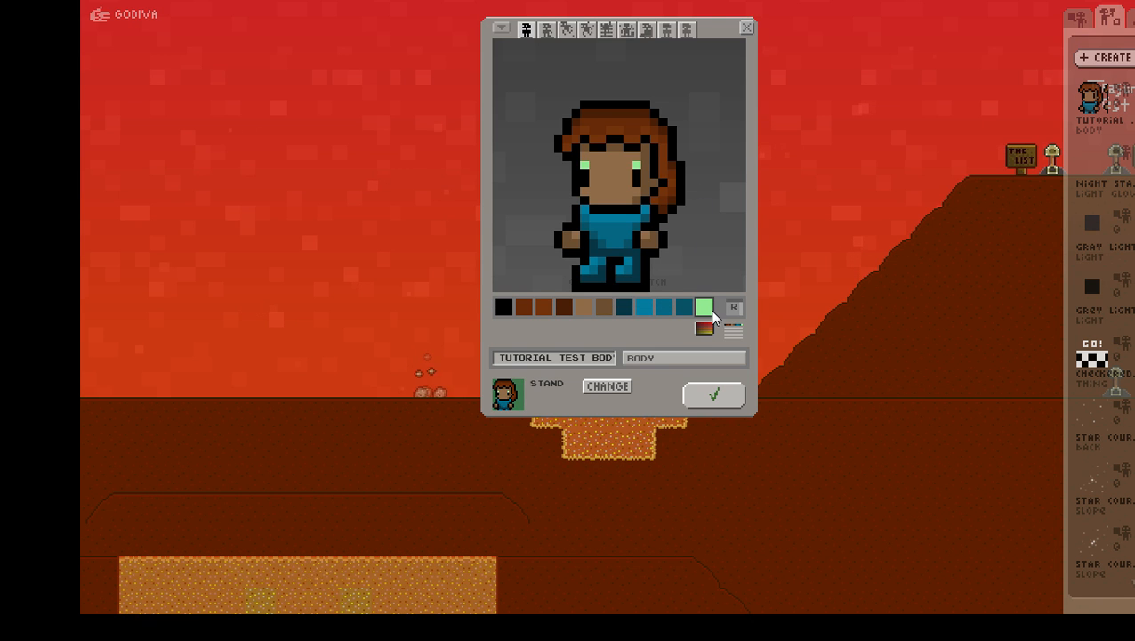
pyautogui.click(716, 396)
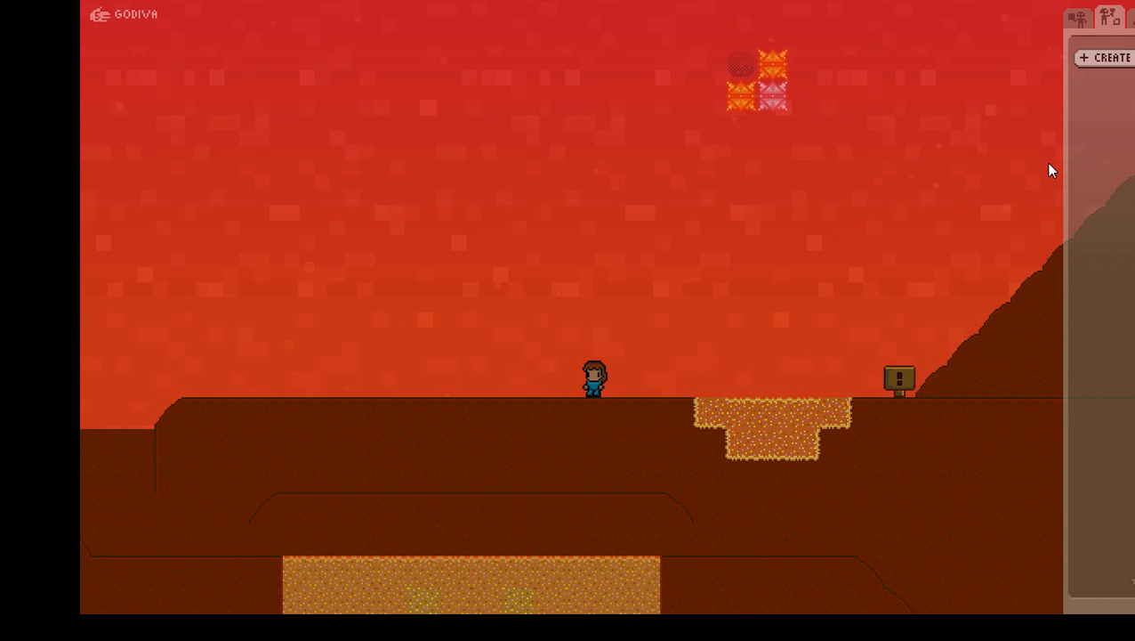
# Step: Wear the green-eyed version of the tutorial body and test it by walking left and right
pyautogui.click(1100, 113)
pyautogui.press('Left')
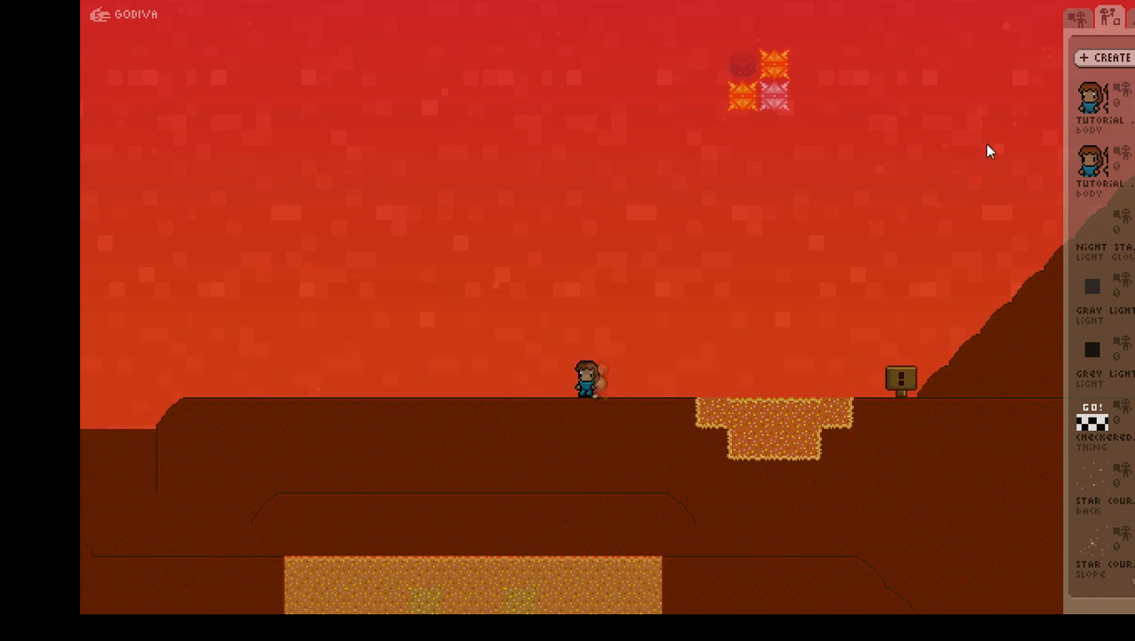
pyautogui.press('Right')
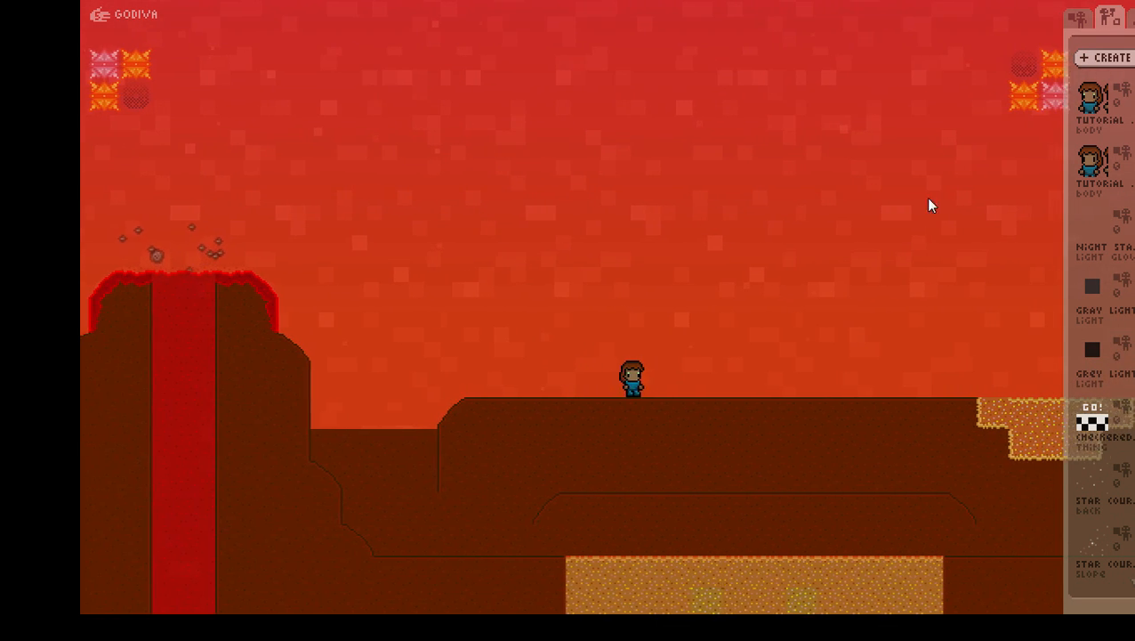
pyautogui.press('Right')
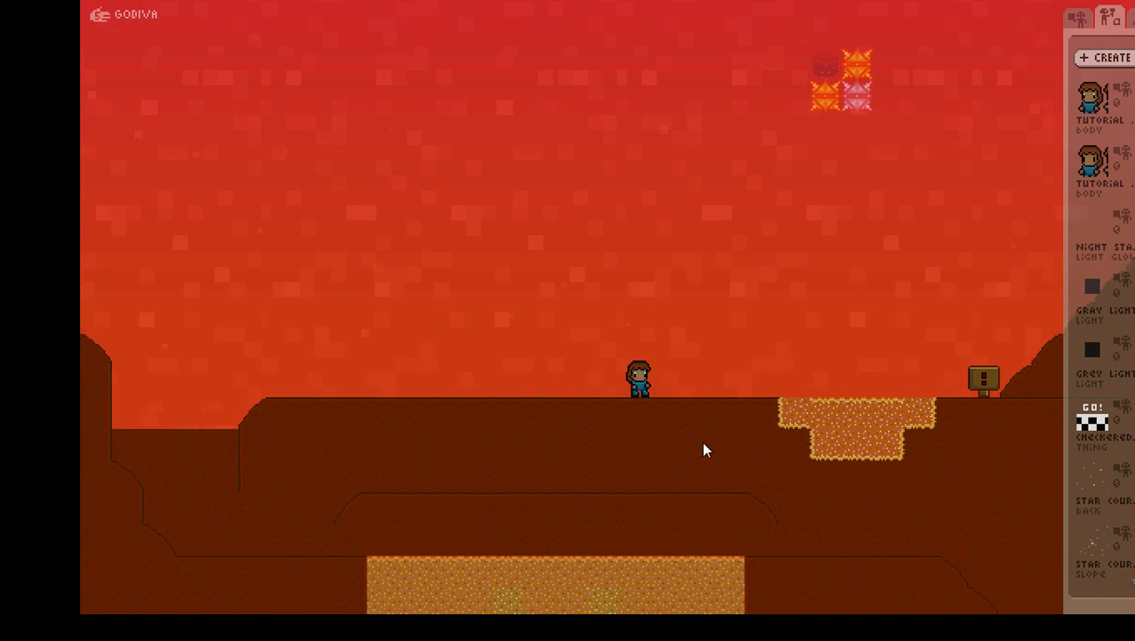
# Step: Compare the earlier body version in motion, and put the green-eyed version back on
pyautogui.press('Left')
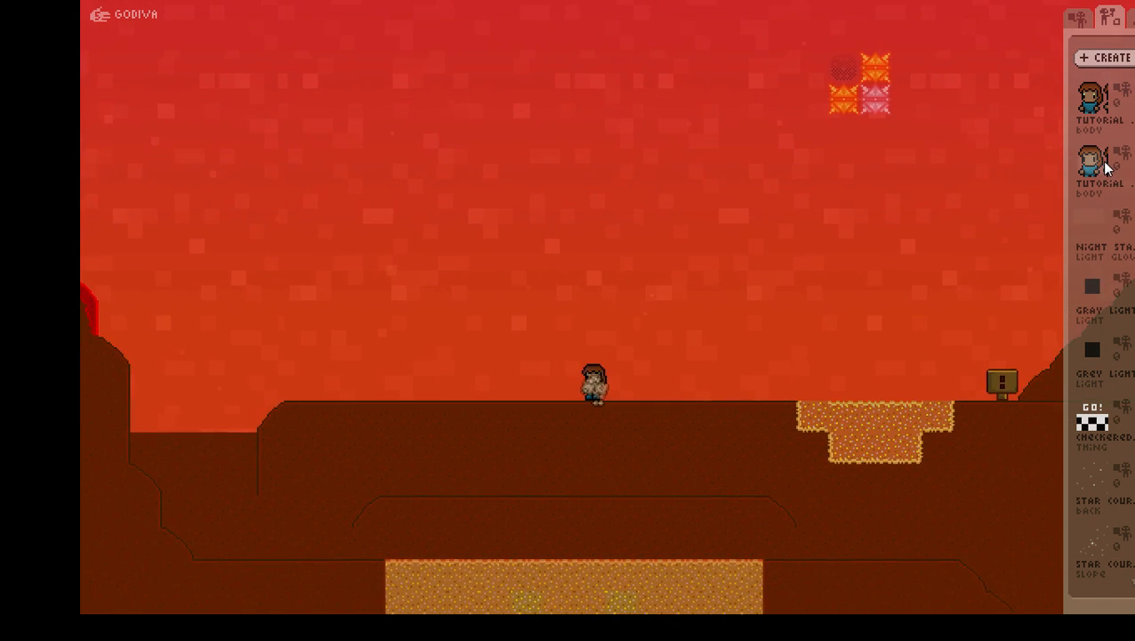
pyautogui.press('Left')
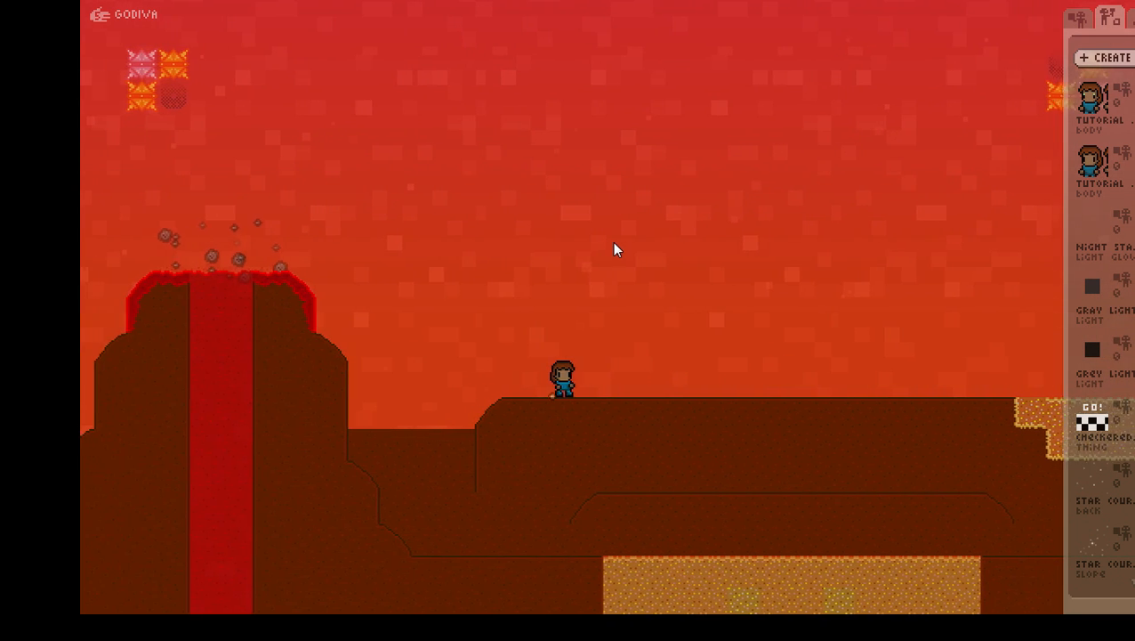
pyautogui.press('Right')
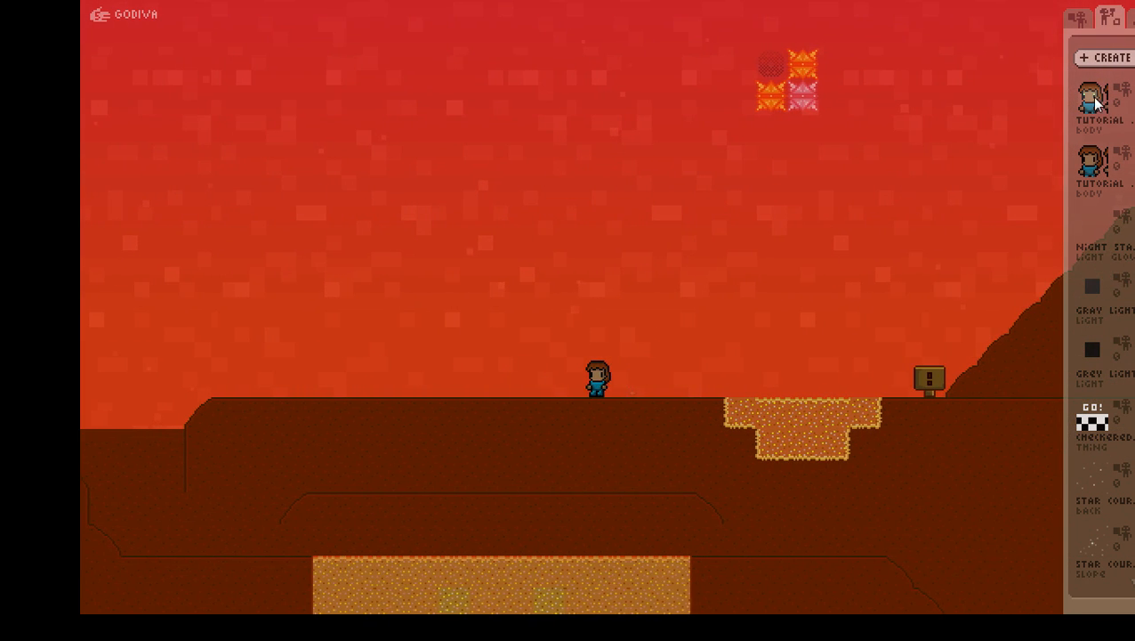
pyautogui.click(1095, 100)
pyautogui.press('Left')
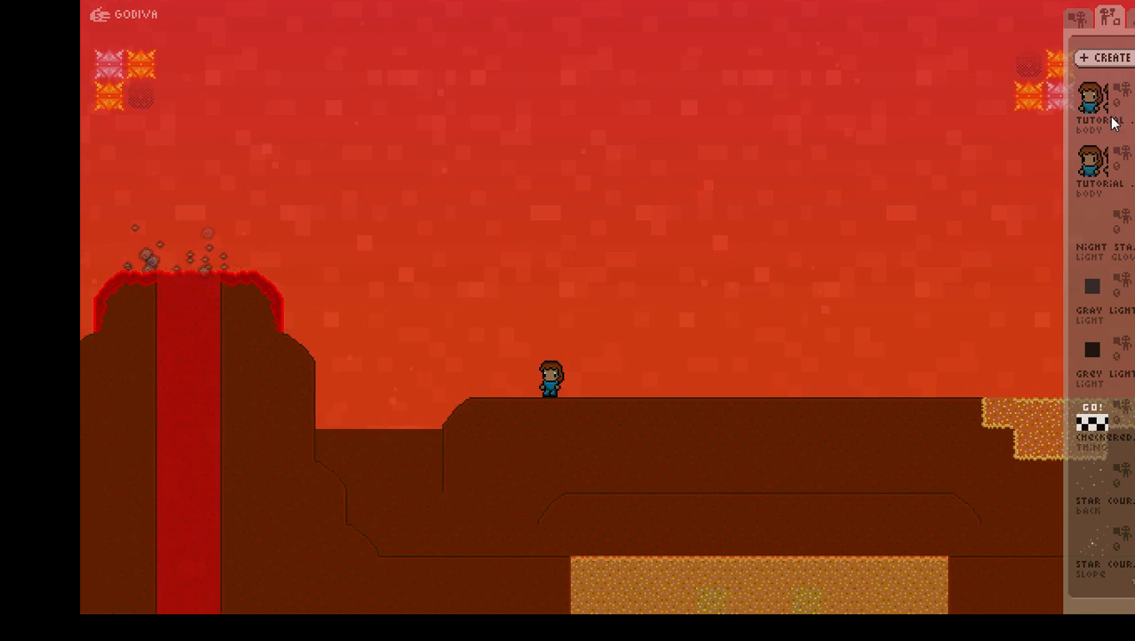
# Step: Reopen the green-eyed body for editing and trace the face and hair outlines in black on the Jump pose, following the faint Stand pose
pyautogui.click(1103, 58)
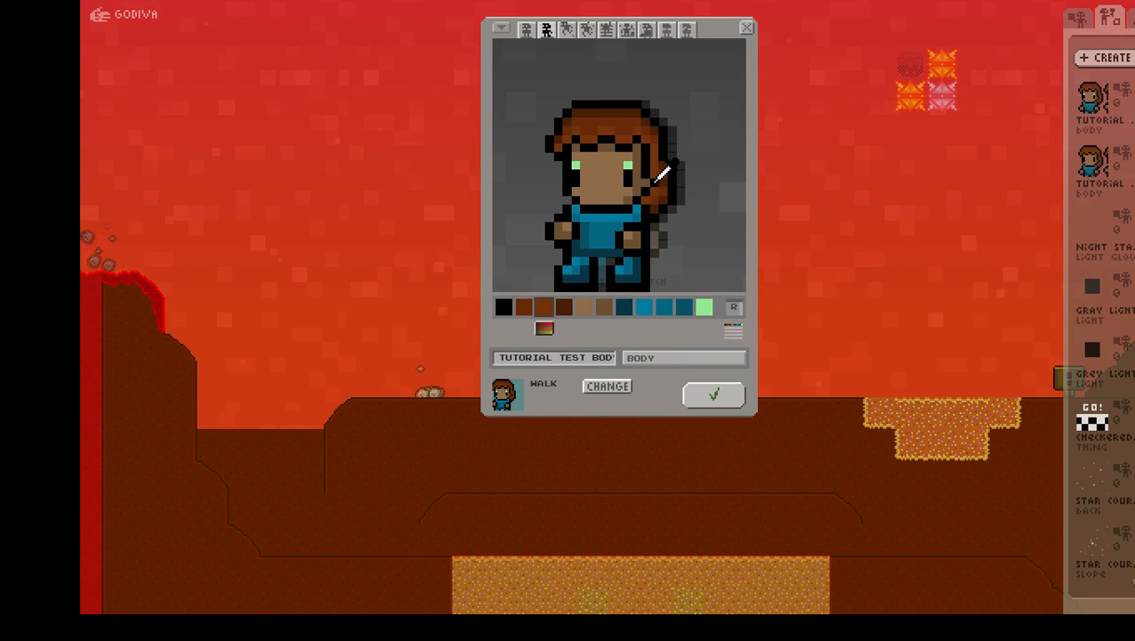
pyautogui.click(528, 32)
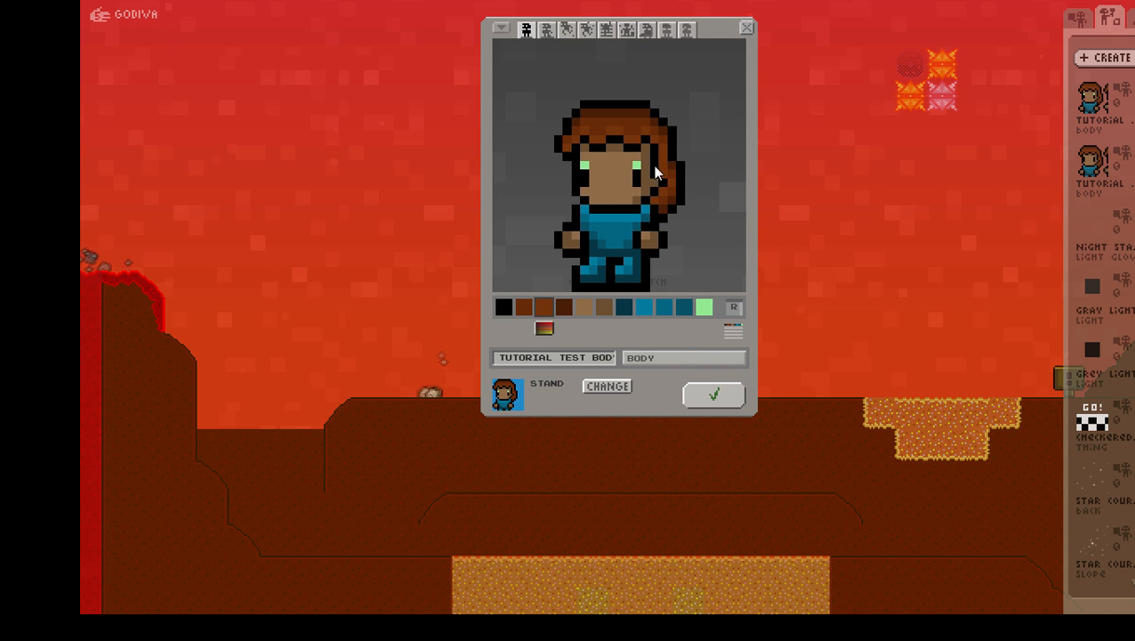
pyautogui.click(565, 34)
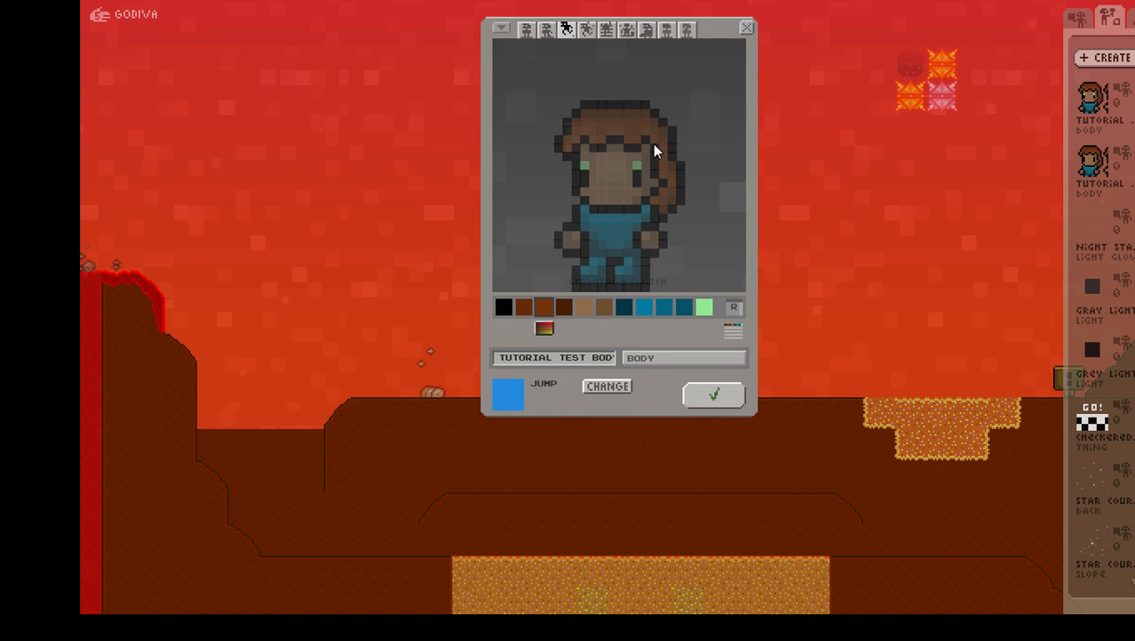
pyautogui.click(508, 307)
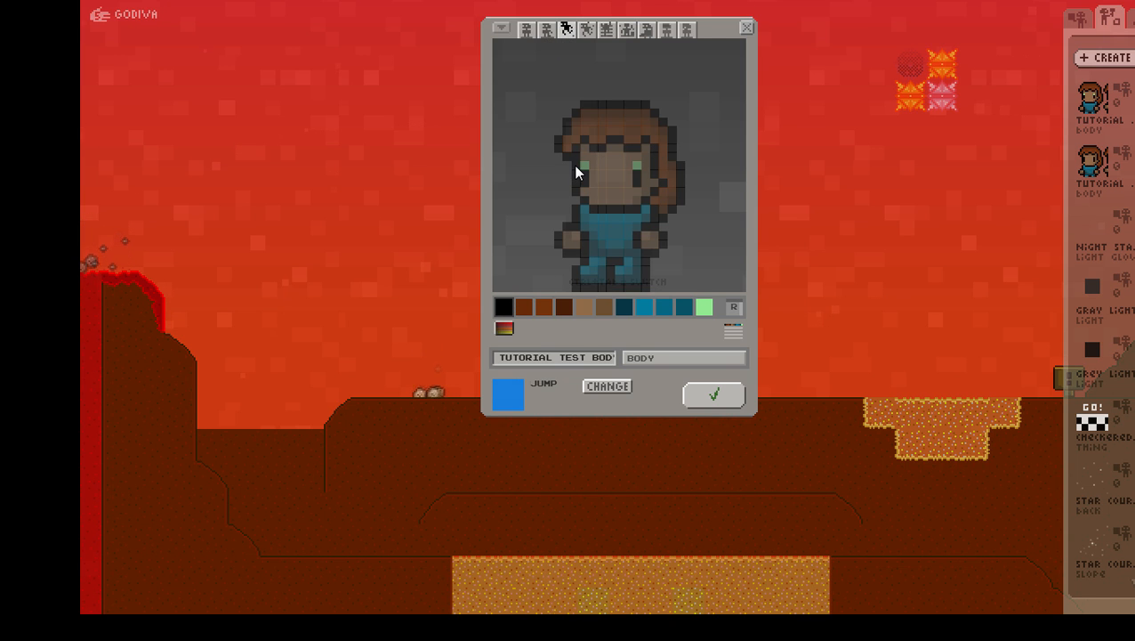
pyautogui.moveTo(575, 158); pyautogui.dragTo(577, 171)
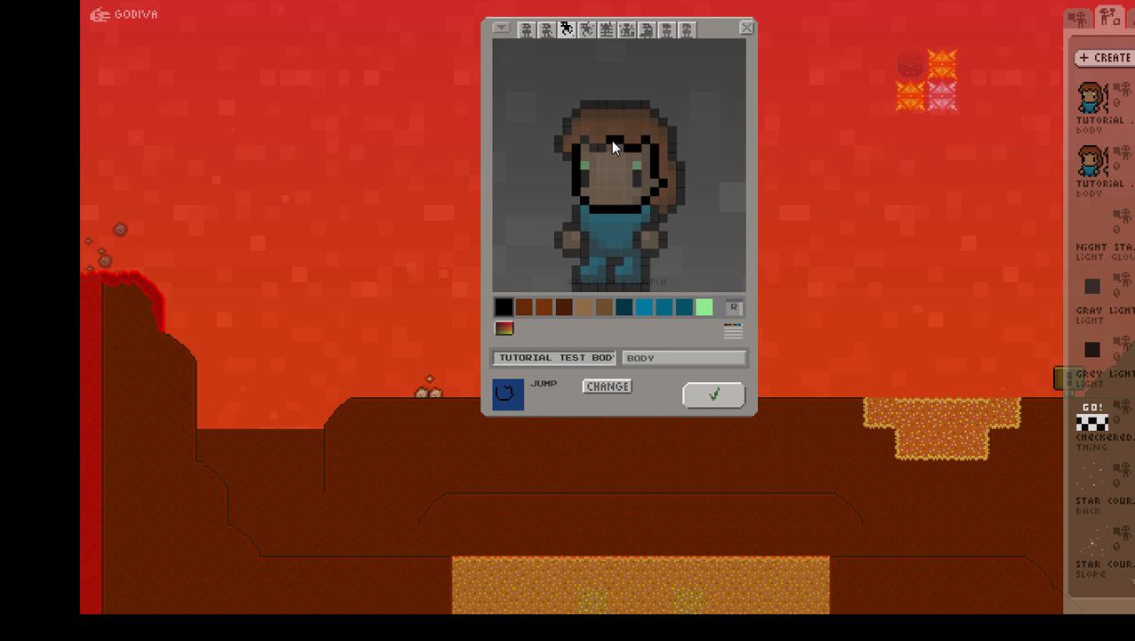
pyautogui.moveTo(612, 141); pyautogui.dragTo(594, 149)
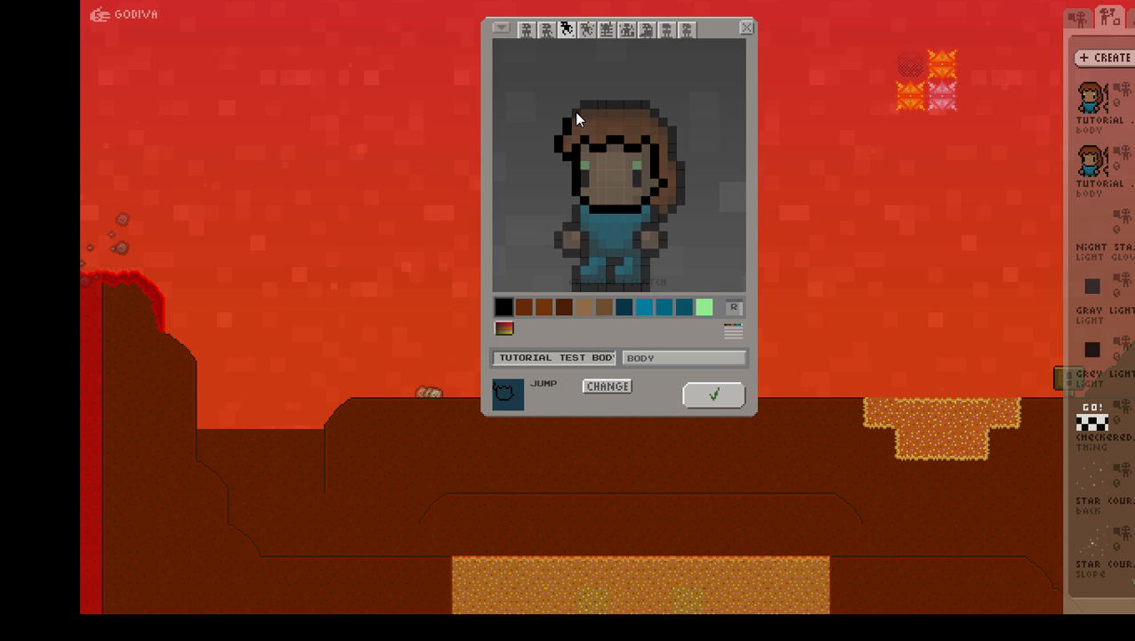
pyautogui.moveTo(584, 105)
pyautogui.mouseDown()
pyautogui.moveTo(635, 103)
pyautogui.moveTo(668, 131)
pyautogui.moveTo(680, 196)
pyautogui.moveTo(670, 210)
pyautogui.mouseUp()
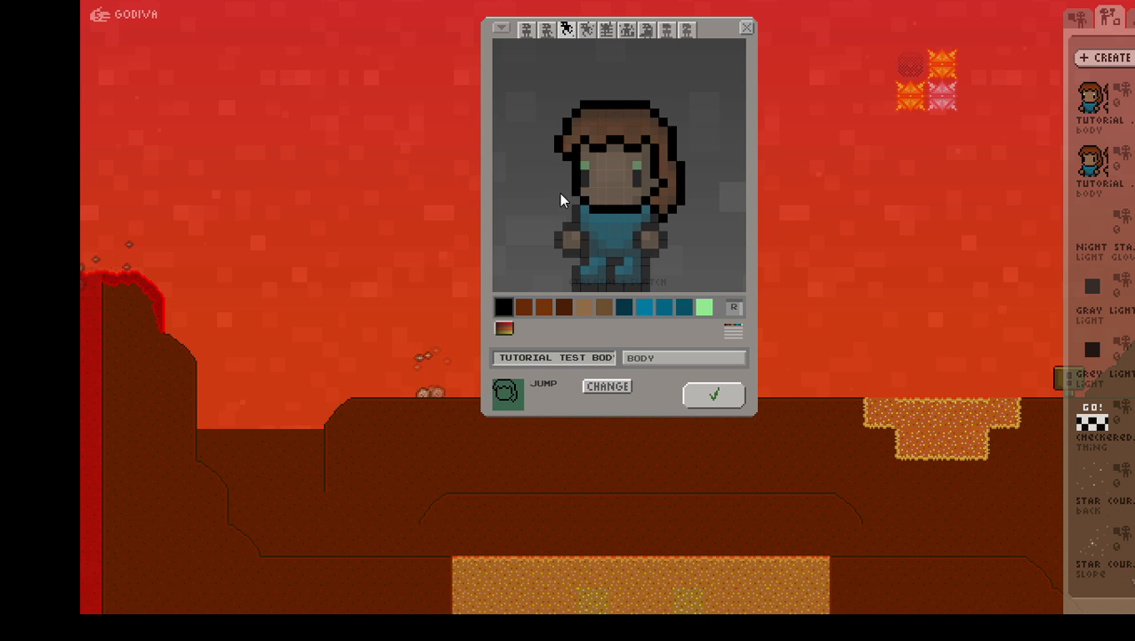
# Step: Outline the raised hand in black on the Jump pose and draw the eyes in black with light green highlights
pyautogui.moveTo(552, 186)
pyautogui.mouseDown()
pyautogui.moveTo(549, 202)
pyautogui.moveTo(565, 207)
pyautogui.mouseUp()
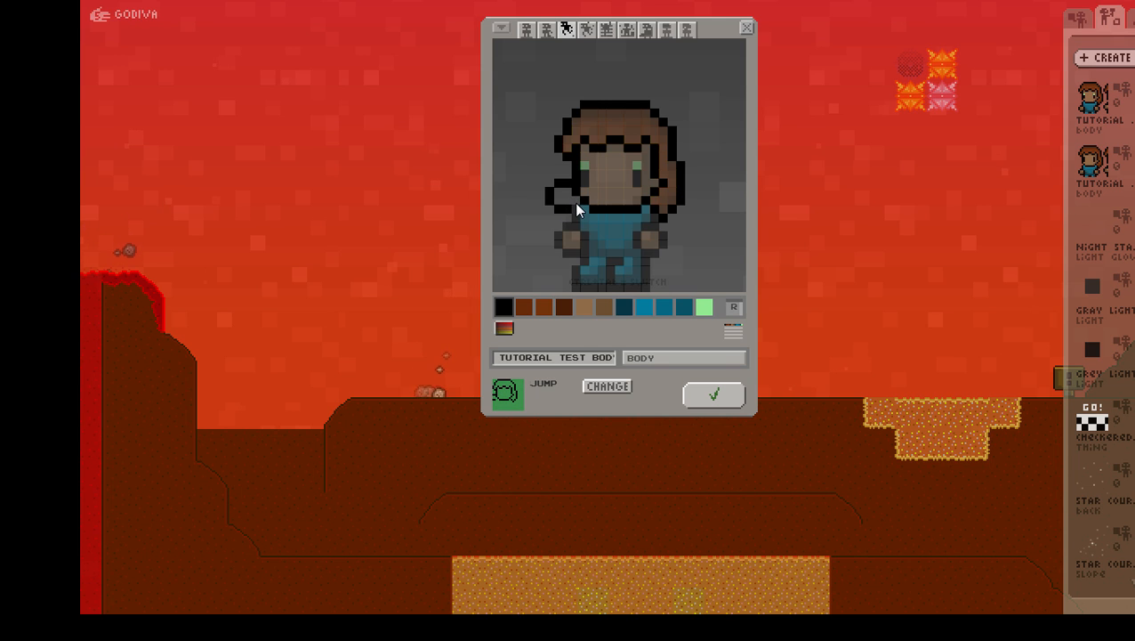
pyautogui.click(703, 308)
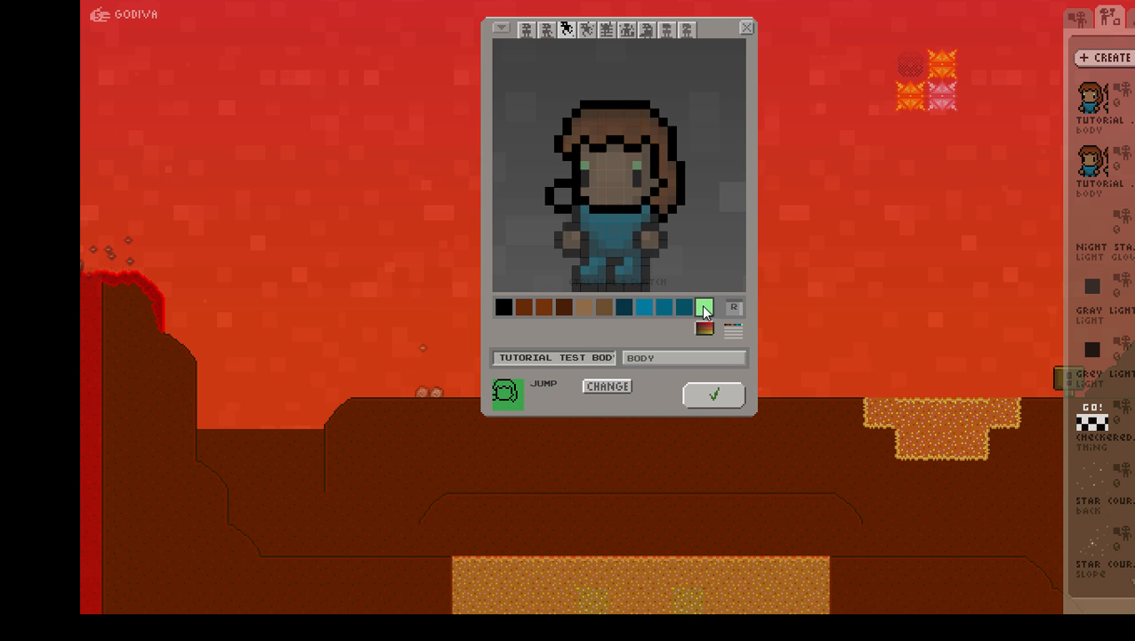
pyautogui.click(637, 159)
pyautogui.click(585, 158)
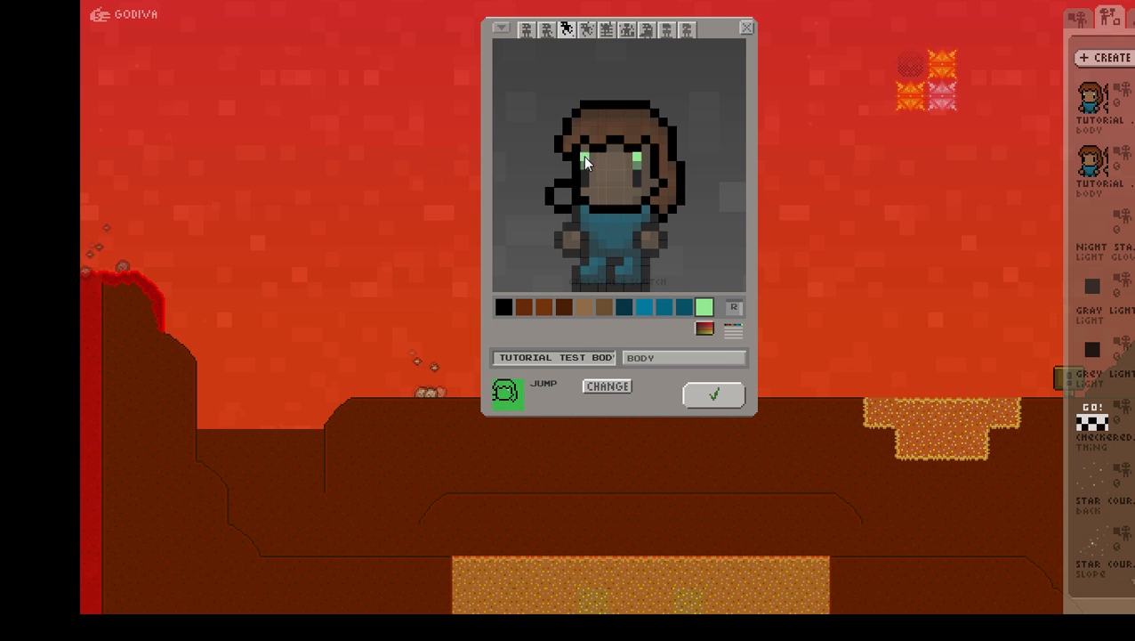
pyautogui.click(504, 308)
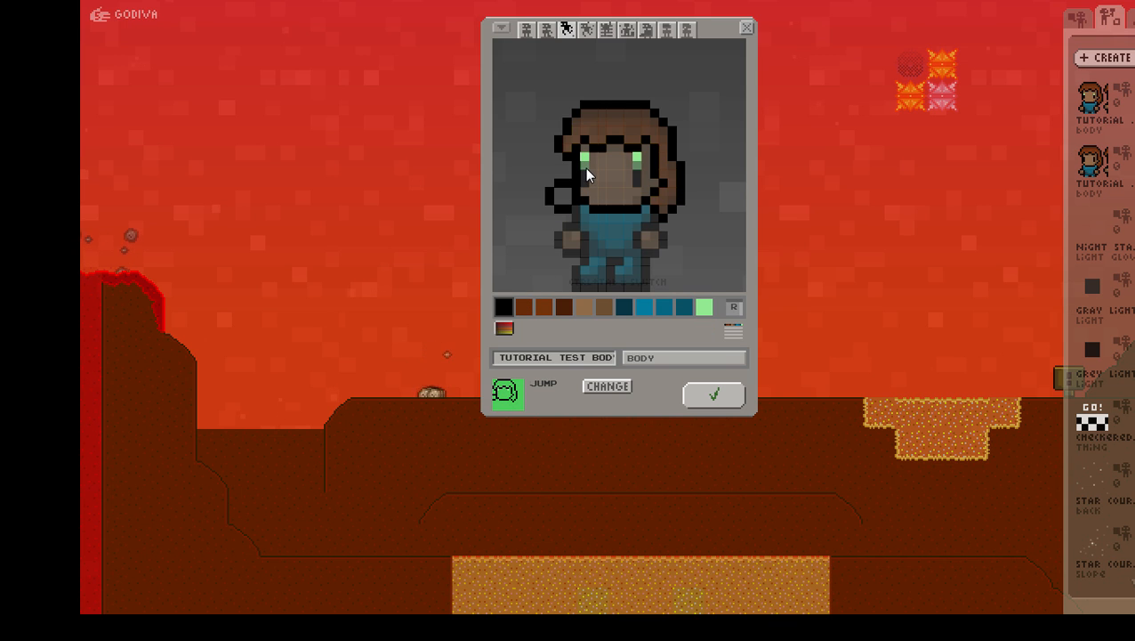
pyautogui.click(639, 164)
pyautogui.click(638, 174)
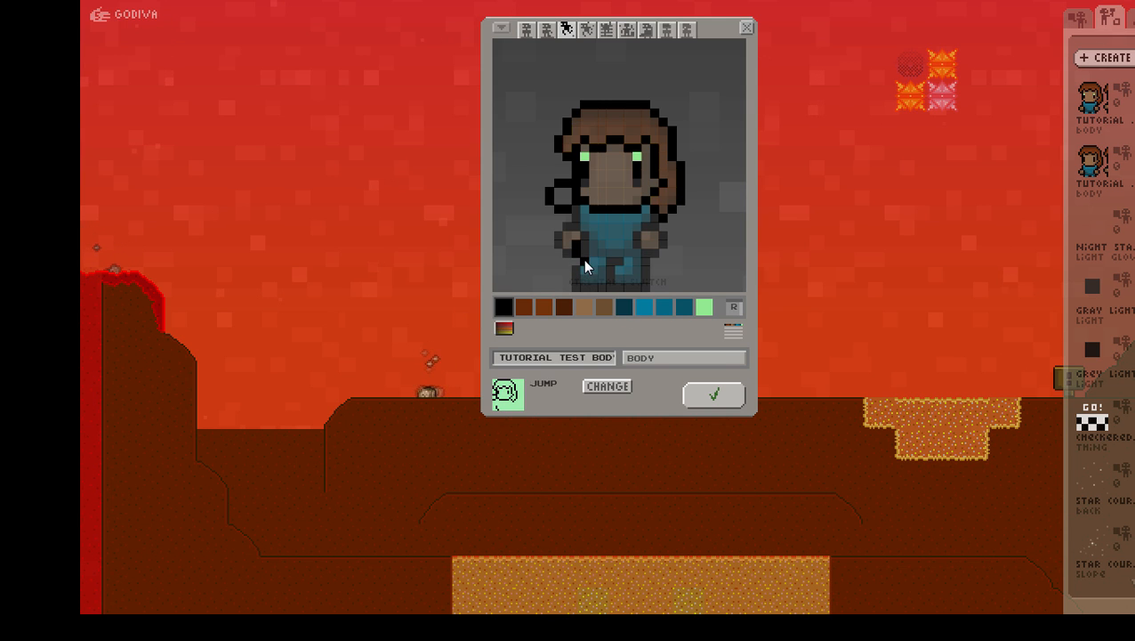
# Step: Outline the torso, the lifted leg and the standing leg in black, and add bright blue highlights to the Jump pose's clothes
pyautogui.moveTo(583, 259)
pyautogui.mouseDown()
pyautogui.moveTo(598, 259)
pyautogui.moveTo(606, 234)
pyautogui.mouseUp()
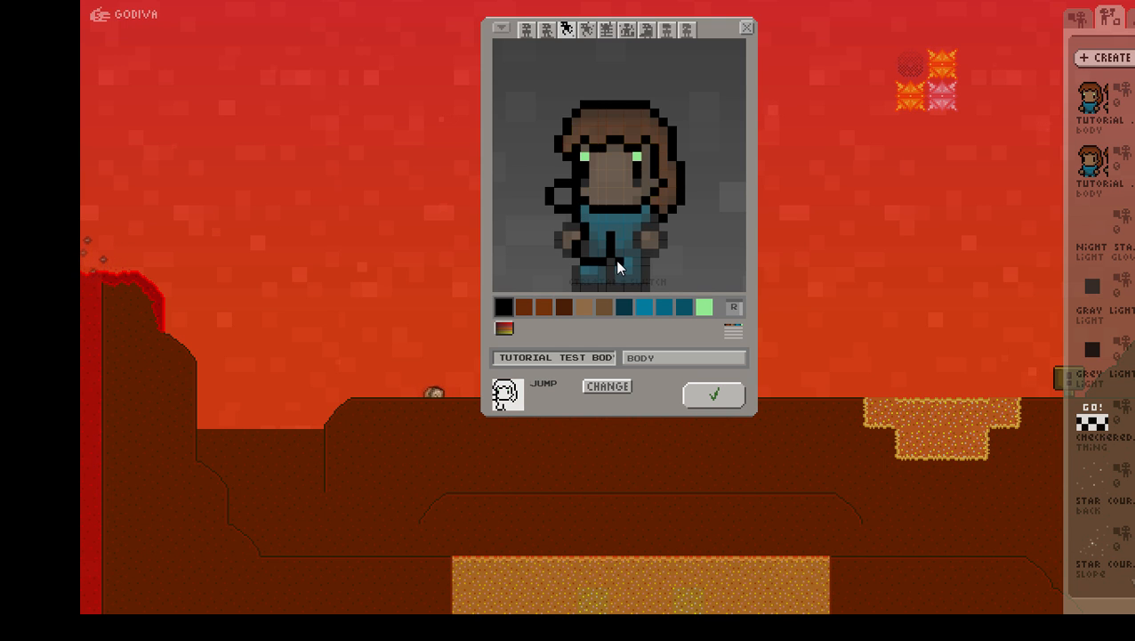
pyautogui.moveTo(616, 260)
pyautogui.mouseDown()
pyautogui.moveTo(614, 284)
pyautogui.moveTo(631, 285)
pyautogui.mouseUp()
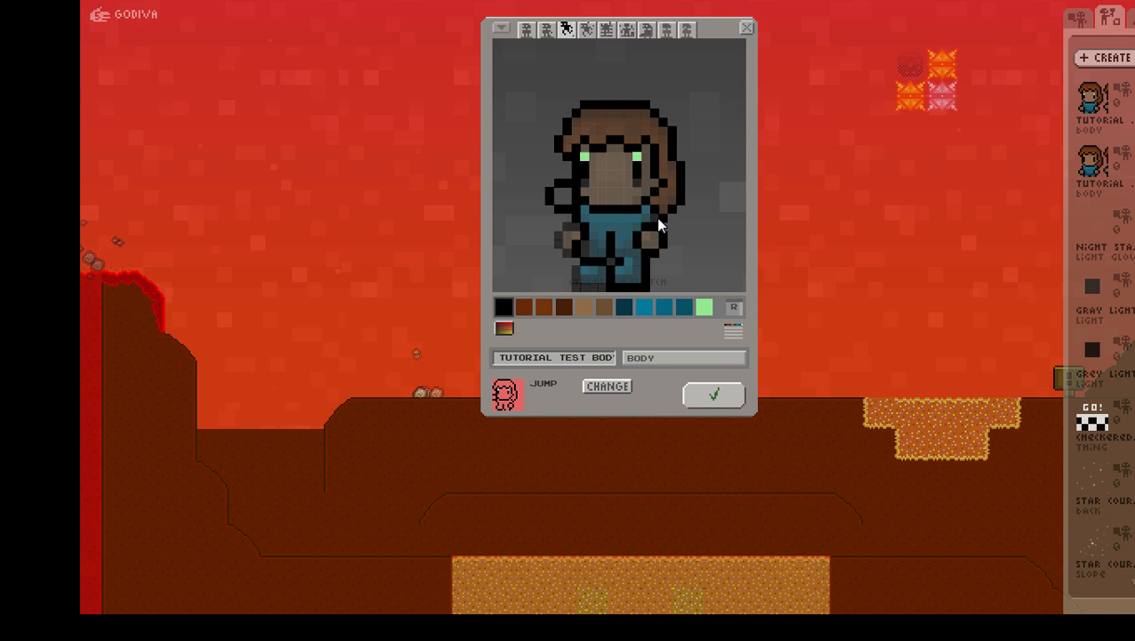
pyautogui.click(623, 311)
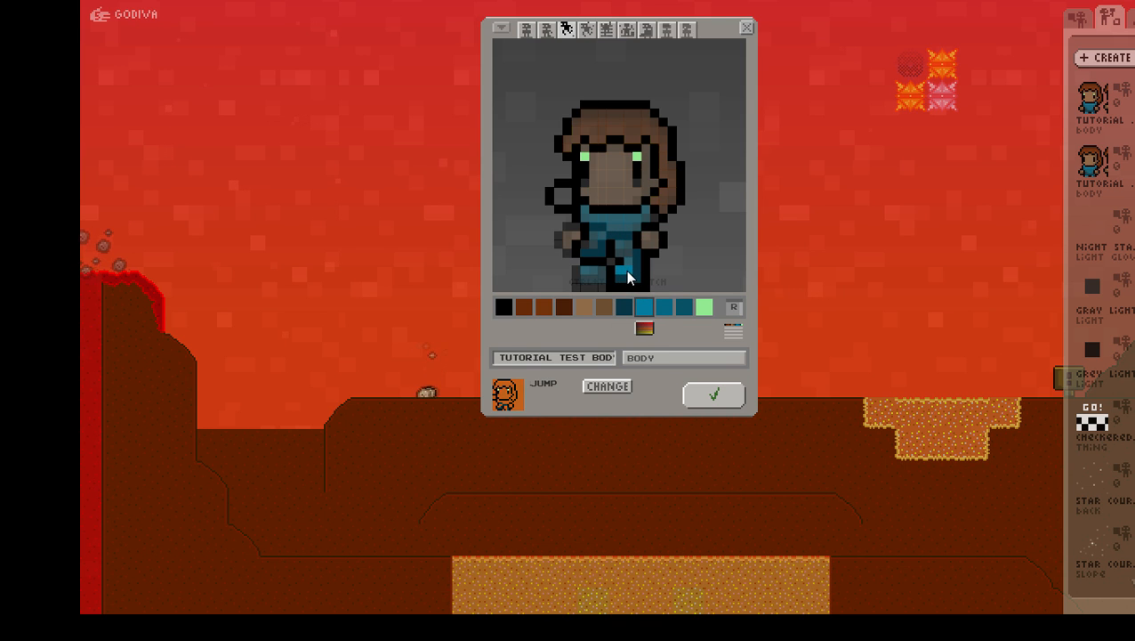
pyautogui.moveTo(626, 270); pyautogui.dragTo(627, 259)
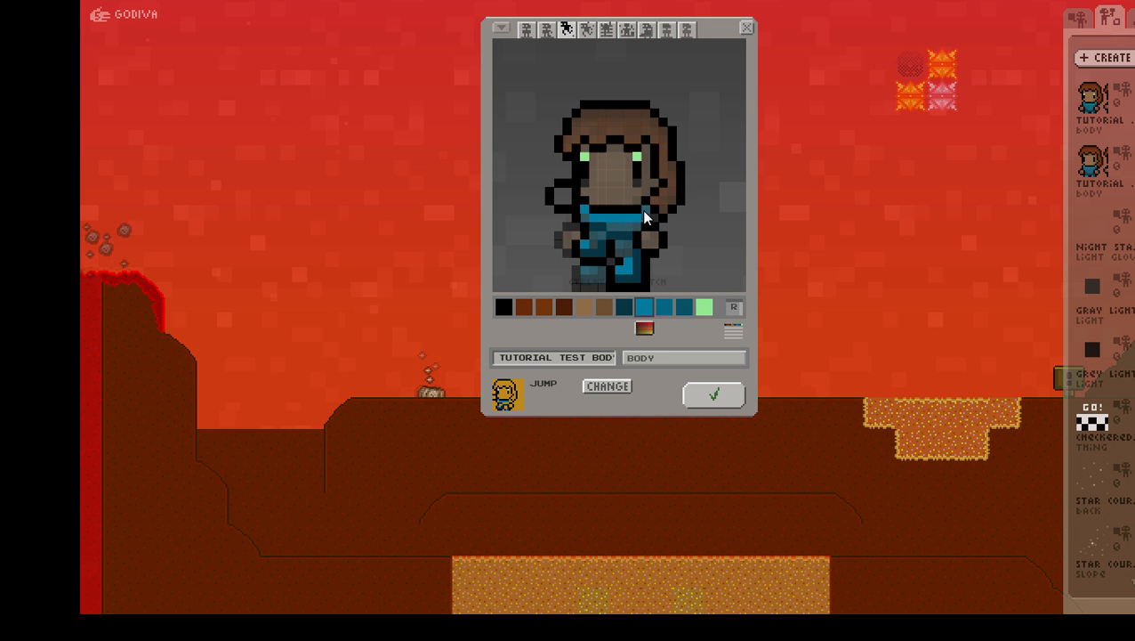
# Step: Examine the clothing shading on the Stand and Walk poses, sampling their blue tones, and return to the Jump pose
pyautogui.click(548, 29)
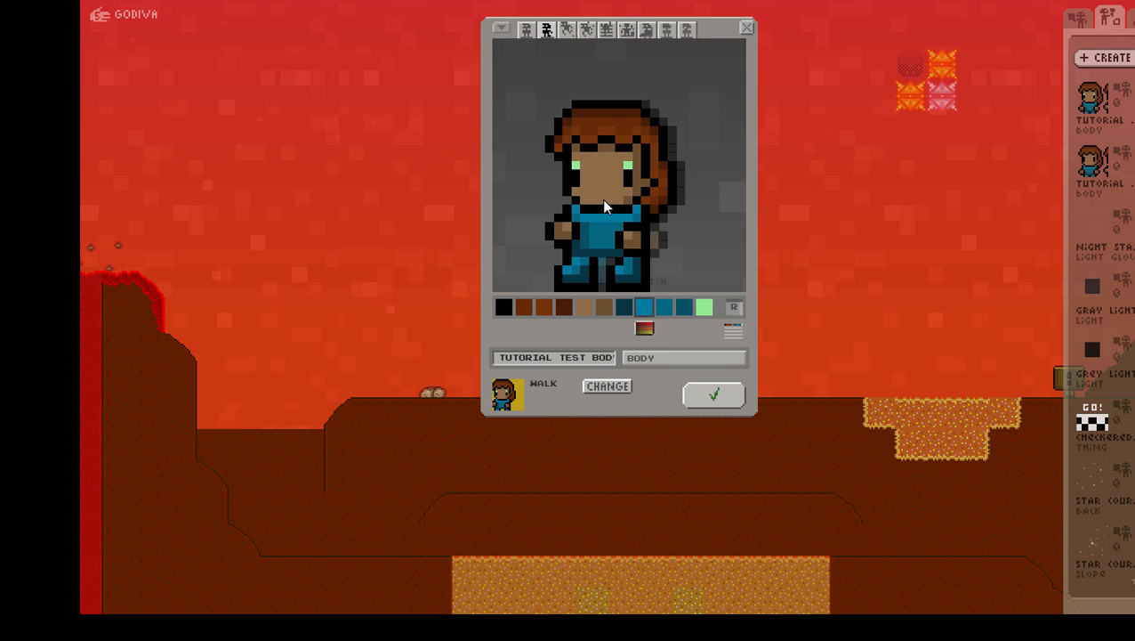
pyautogui.click(526, 30)
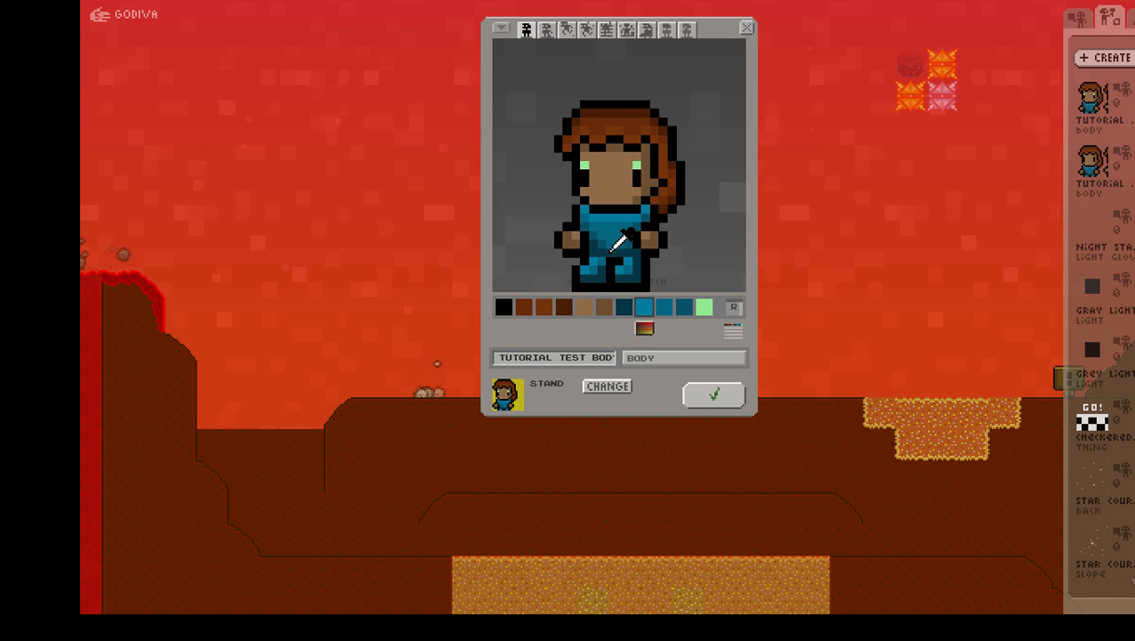
pyautogui.click(609, 253)
pyautogui.click(548, 30)
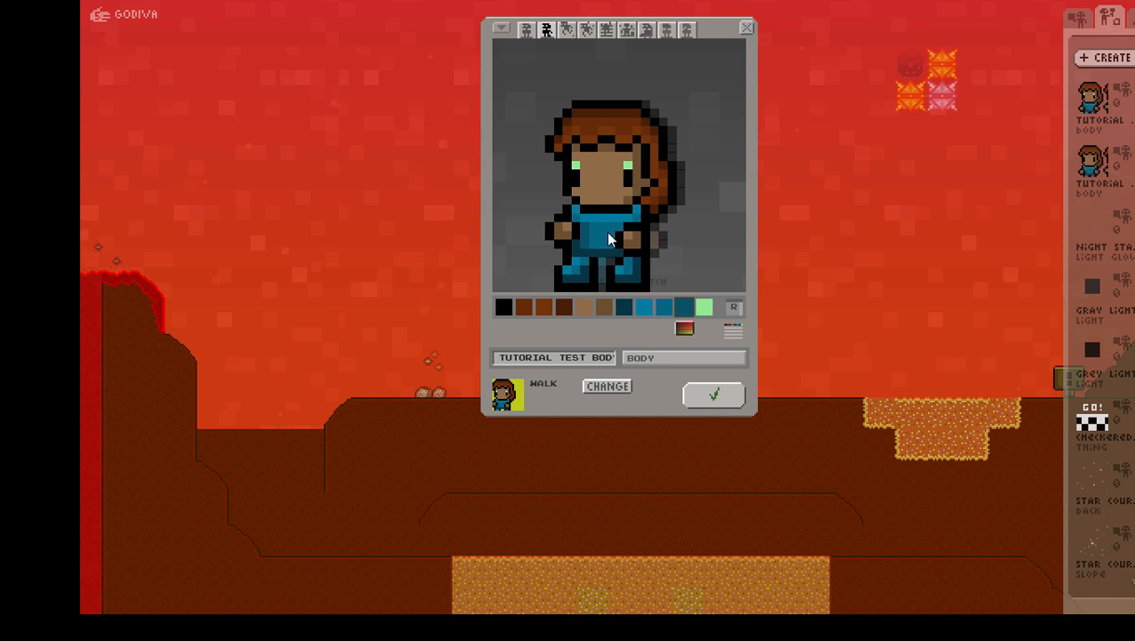
pyautogui.click(571, 266)
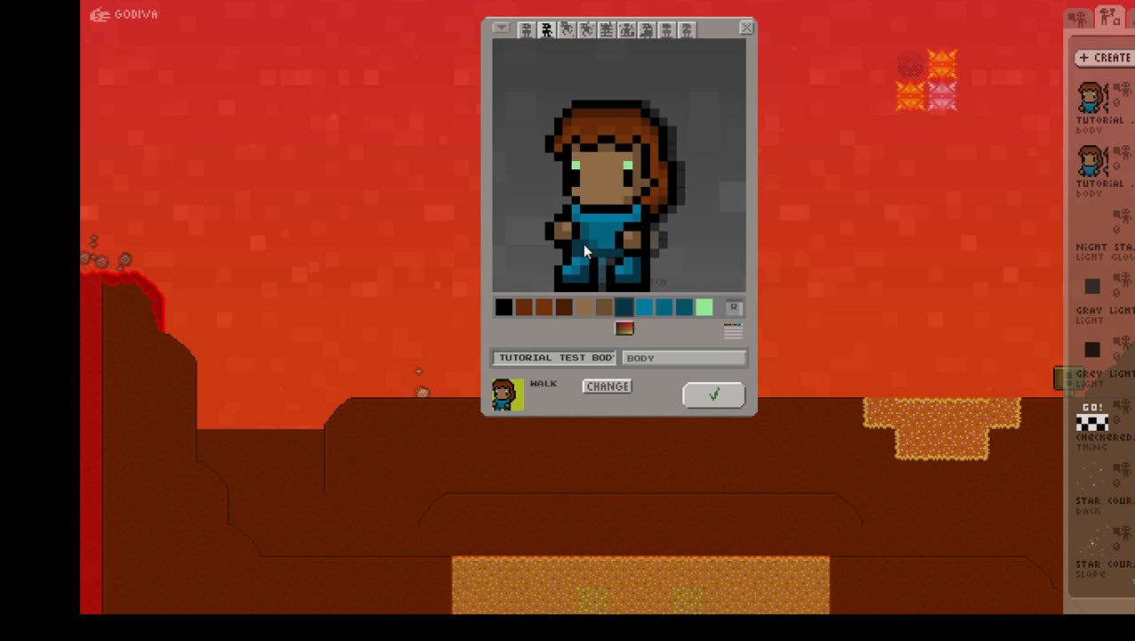
pyautogui.click(569, 266)
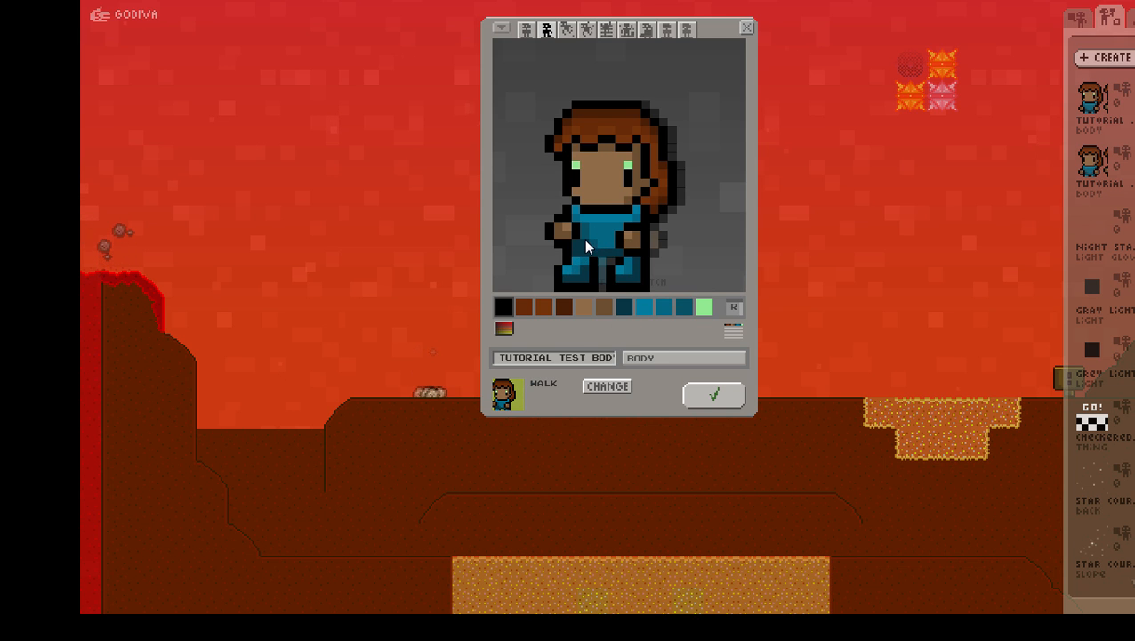
pyautogui.click(595, 243)
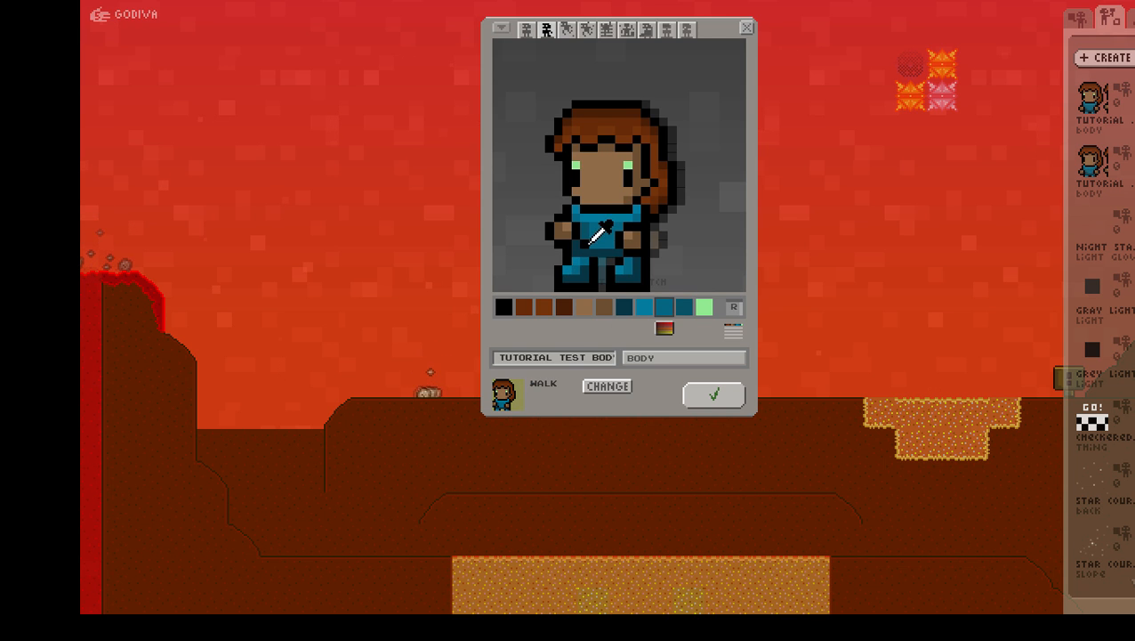
pyautogui.click(586, 242)
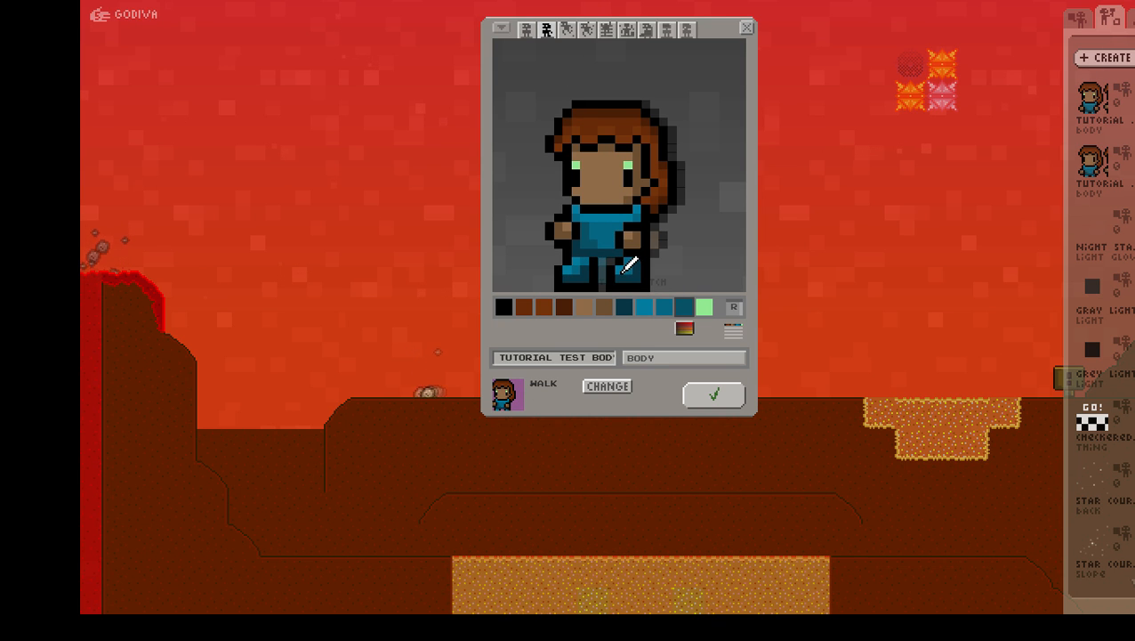
pyautogui.click(564, 30)
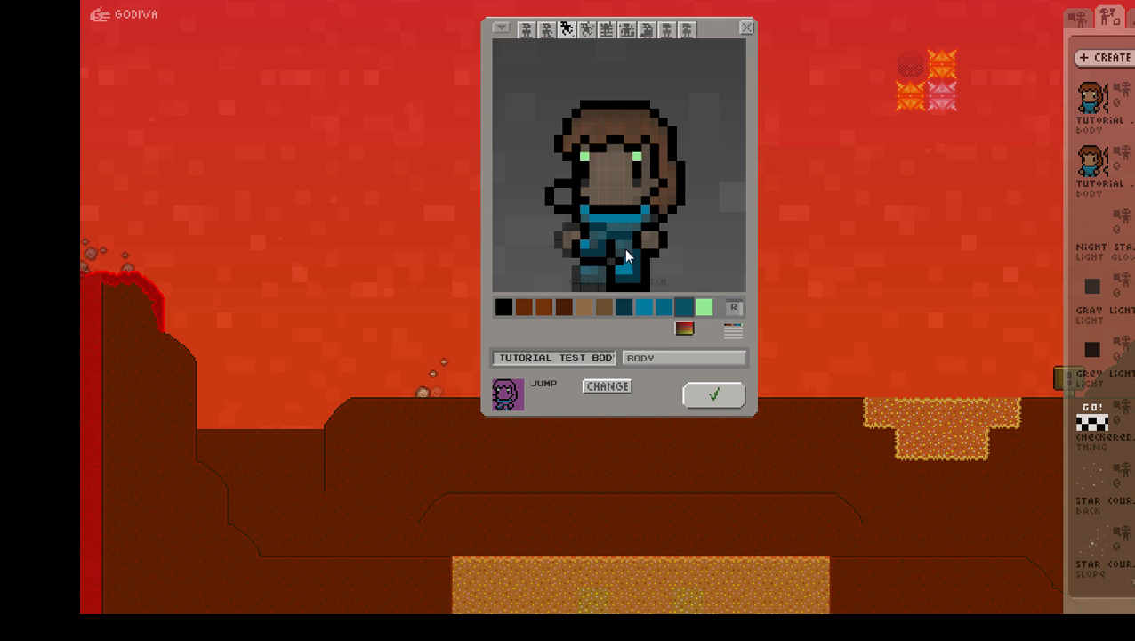
# Step: Shade the Jump pose's clothes with the medium and darker blues, following the Walk pose, and fill the gap between the legs black
pyautogui.click(664, 309)
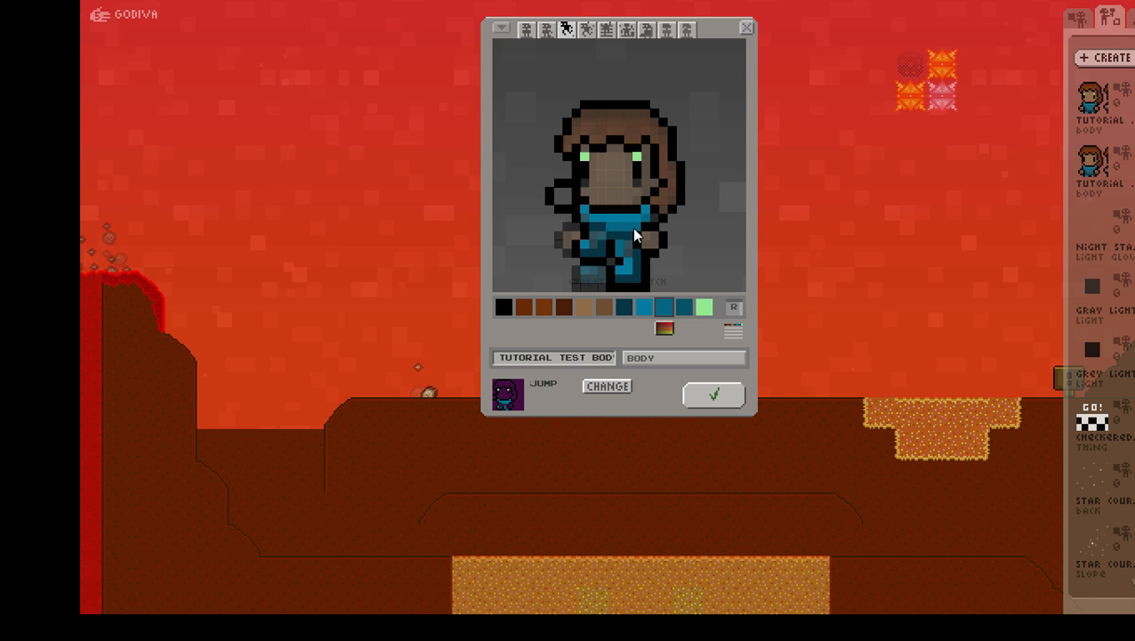
pyautogui.click(683, 307)
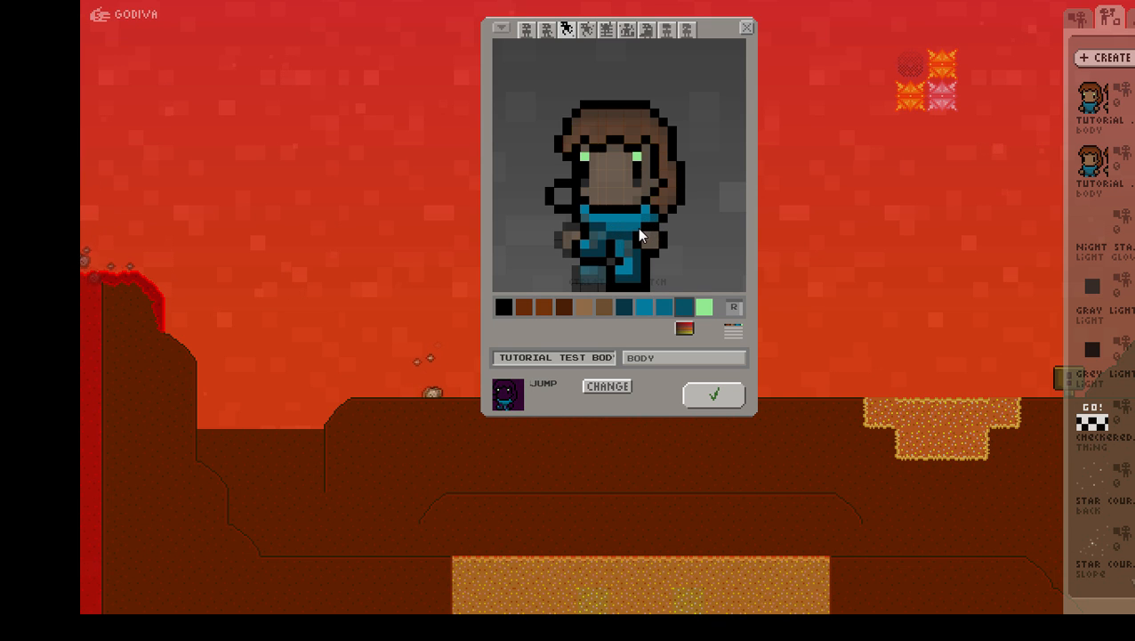
pyautogui.click(546, 31)
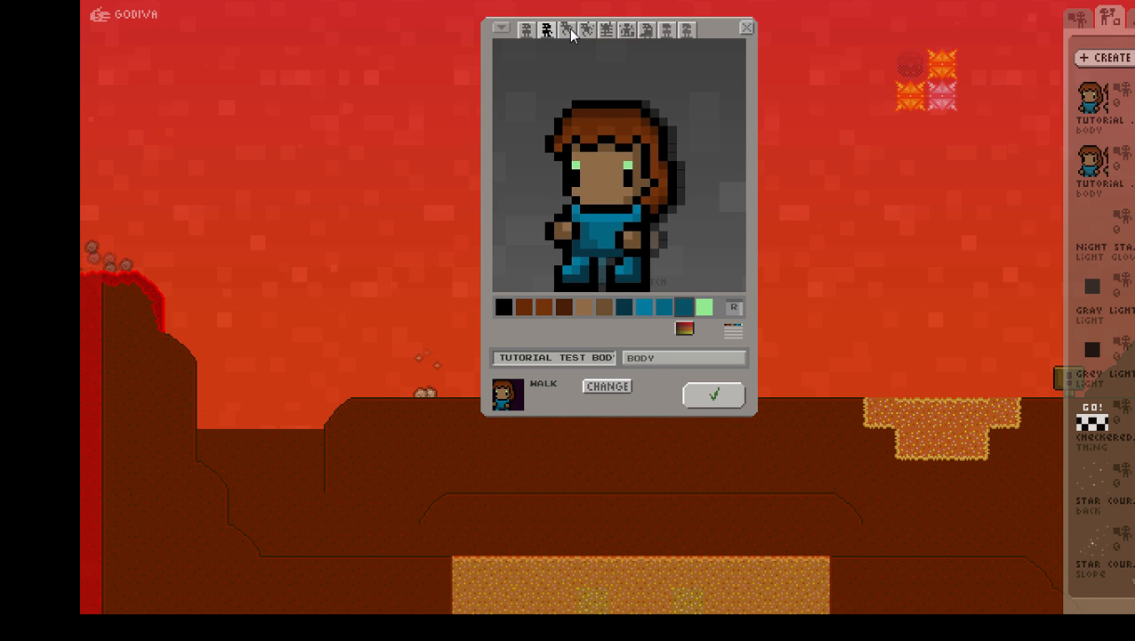
pyautogui.click(569, 31)
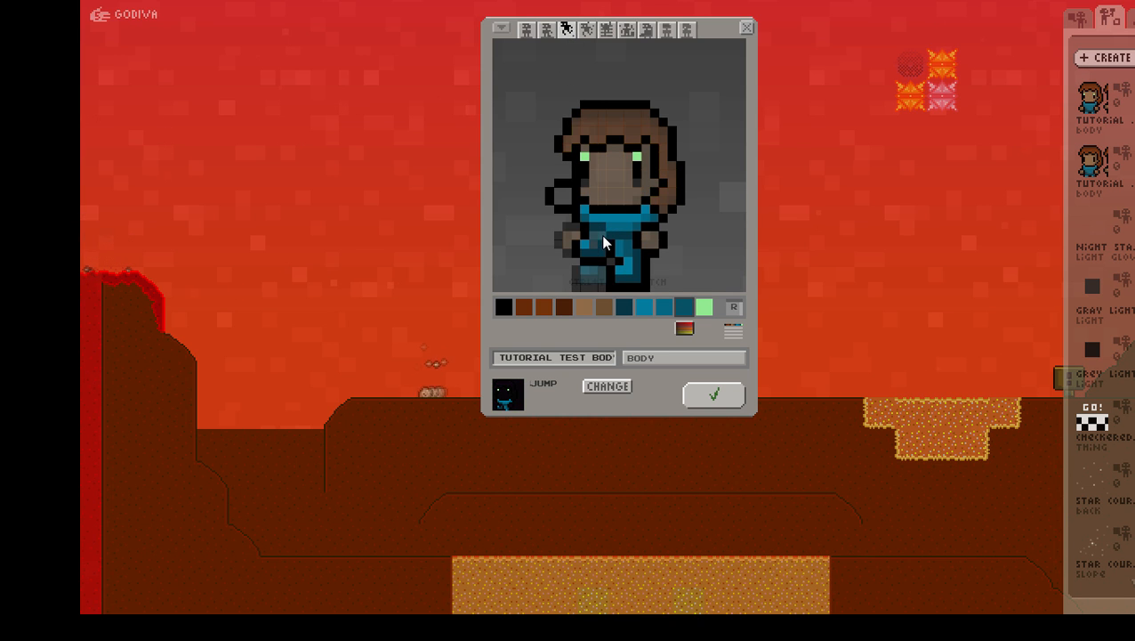
pyautogui.click(554, 32)
pyautogui.click(564, 29)
pyautogui.click(555, 28)
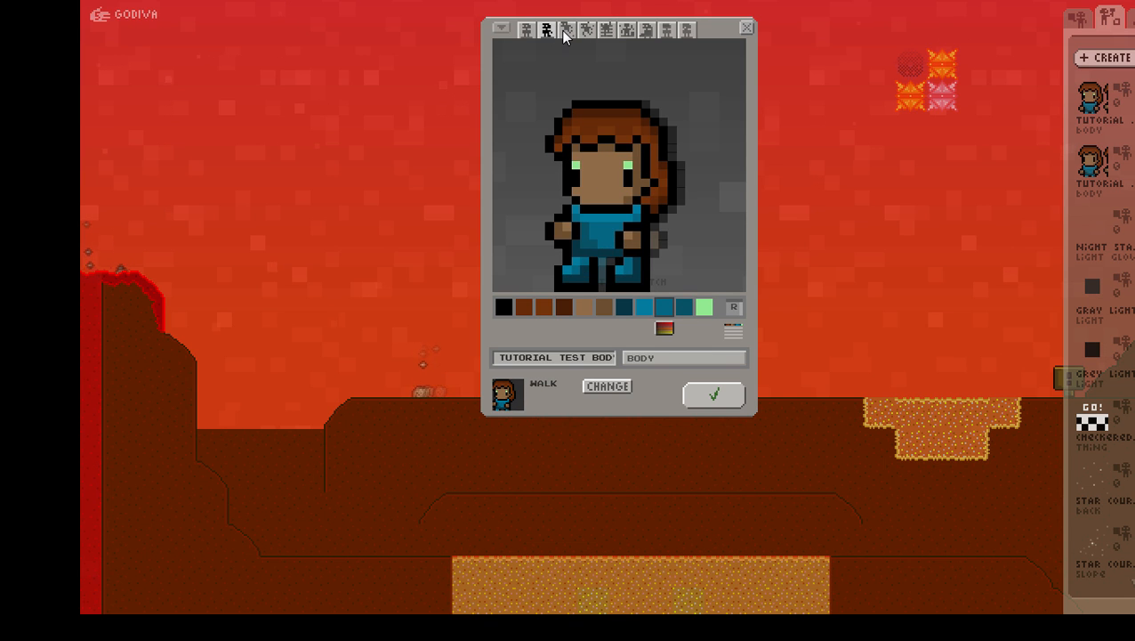
pyautogui.click(566, 30)
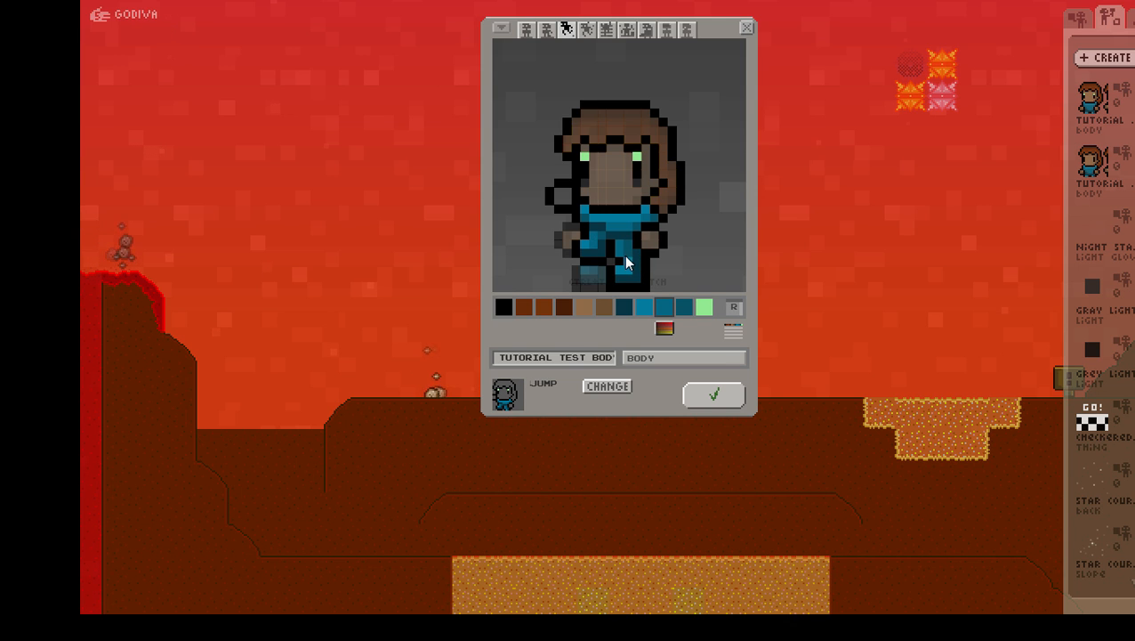
pyautogui.rightClick(627, 262)
pyautogui.click(619, 253)
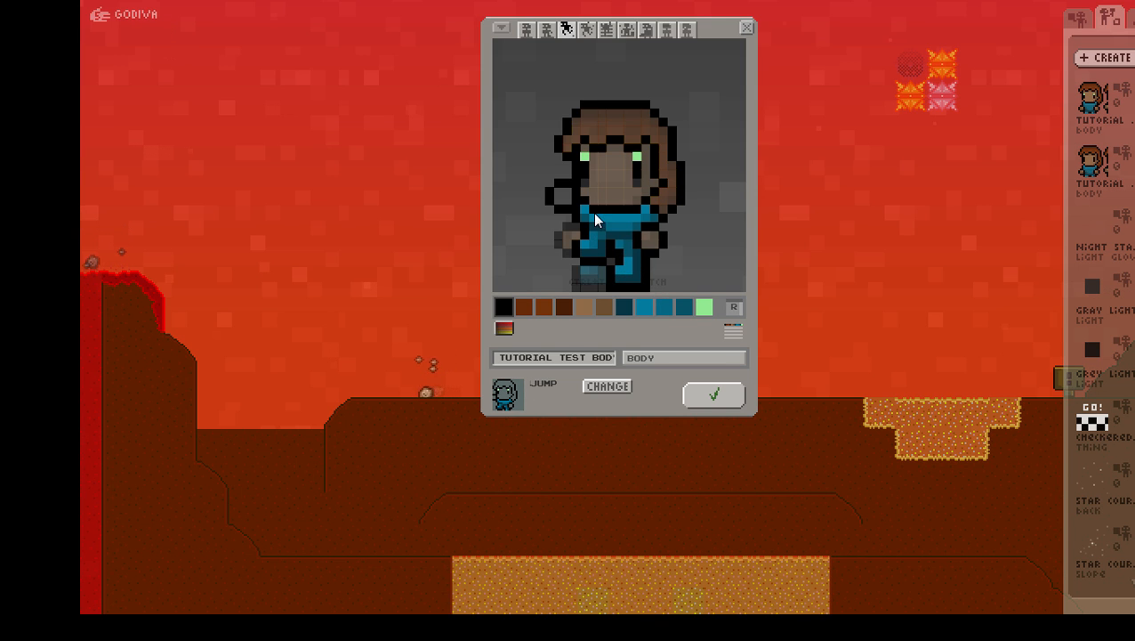
# Step: Fill the Jump pose's face and hands with light brown and shade the skin edges with the darker brown
pyautogui.click(583, 307)
pyautogui.click(622, 175)
pyautogui.click(566, 194)
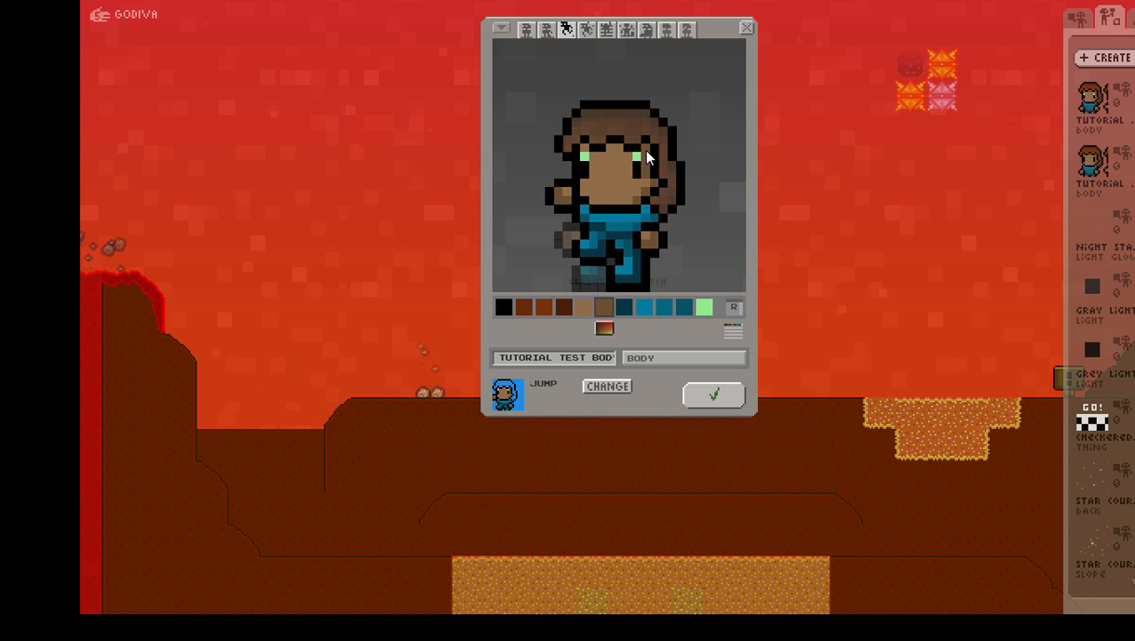
# Step: Fill the Jump pose's hair with reddish brown, add the other brown shades, and touch up its outline in black
pyautogui.rightClick(584, 148)
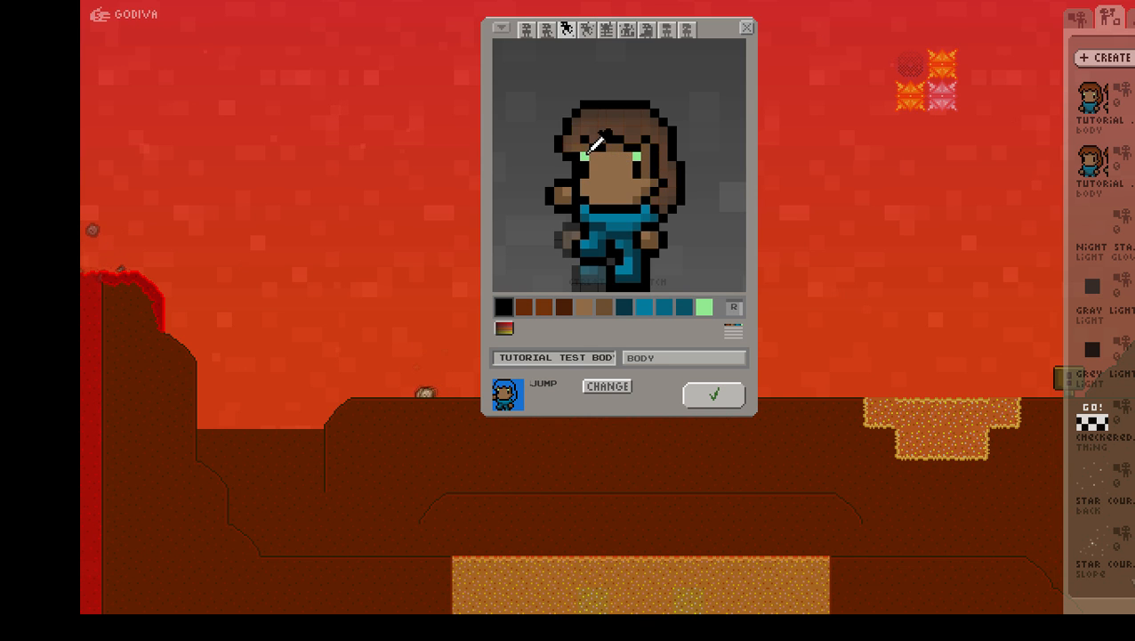
pyautogui.click(526, 308)
pyautogui.click(626, 119)
pyautogui.click(544, 308)
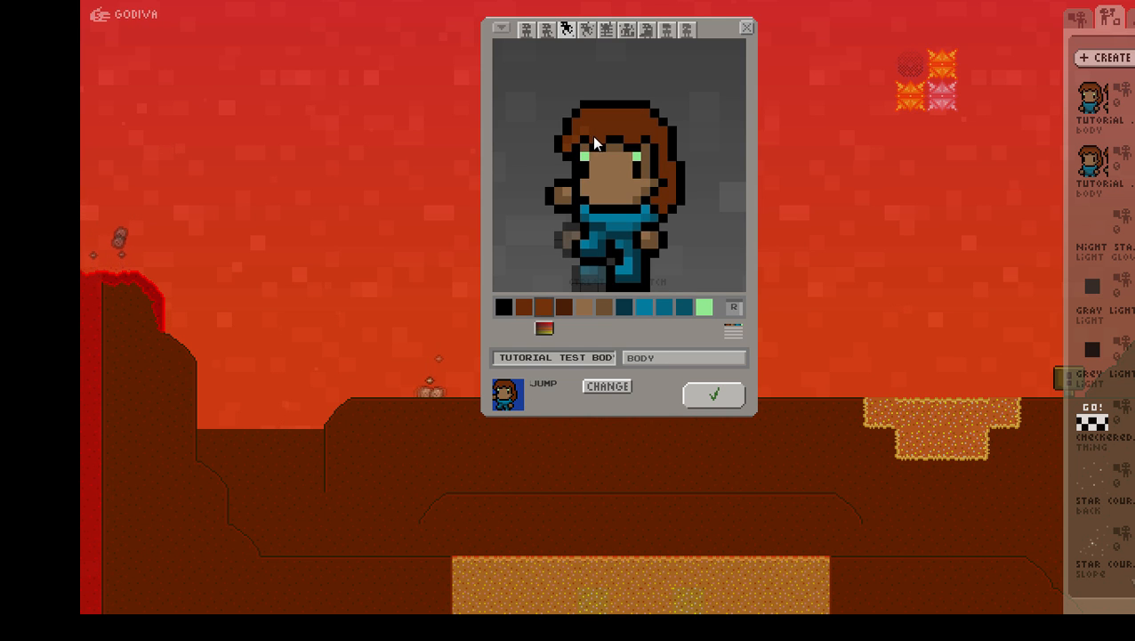
pyautogui.click(634, 145)
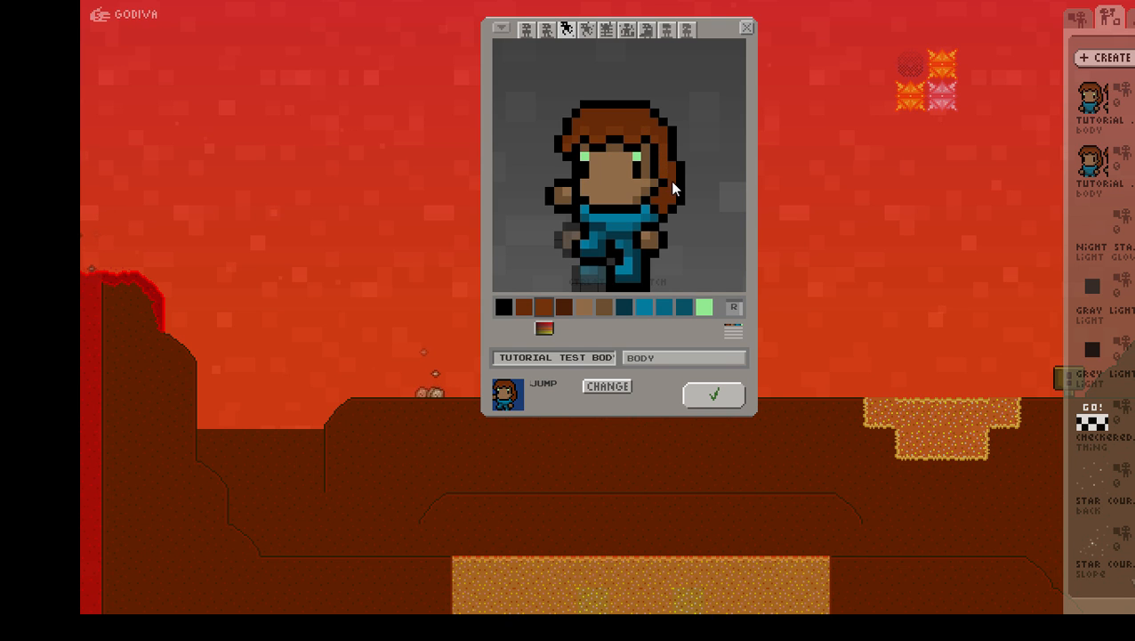
pyautogui.click(568, 311)
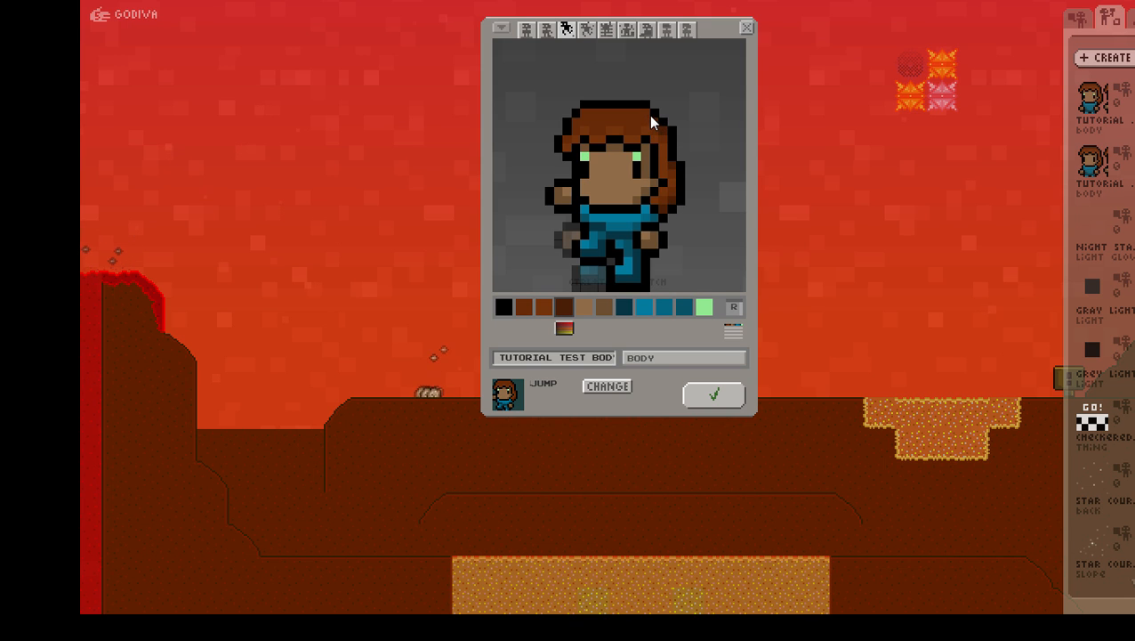
pyautogui.rightClick(569, 129)
pyautogui.click(574, 111)
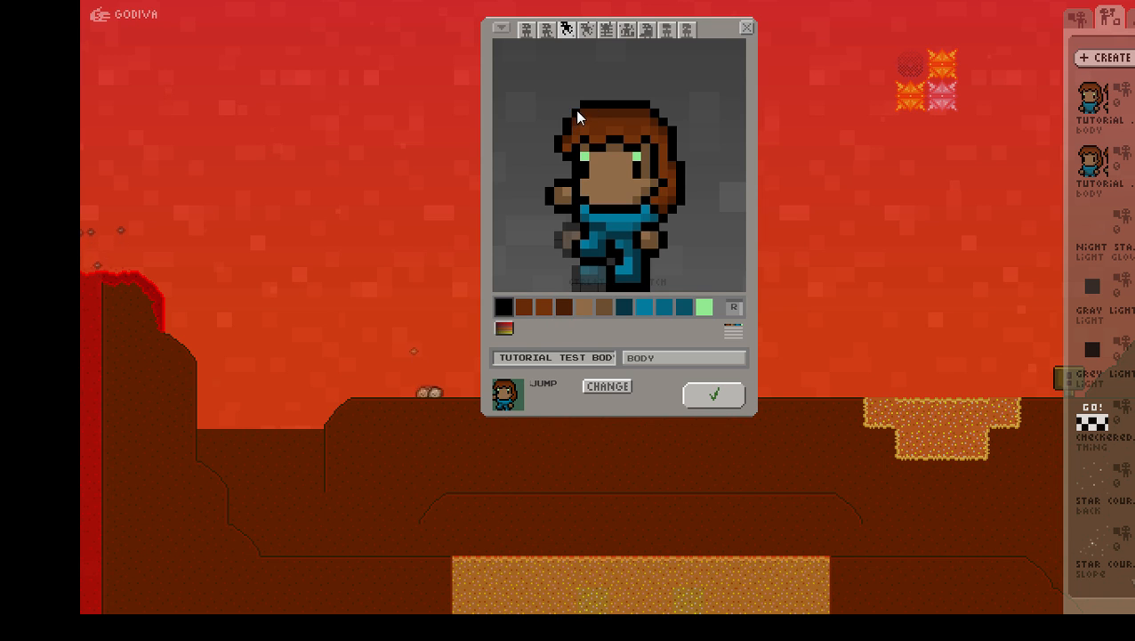
# Step: Retouch the shirt shading on the Walk pose with the medium and dark blues
pyautogui.click(549, 30)
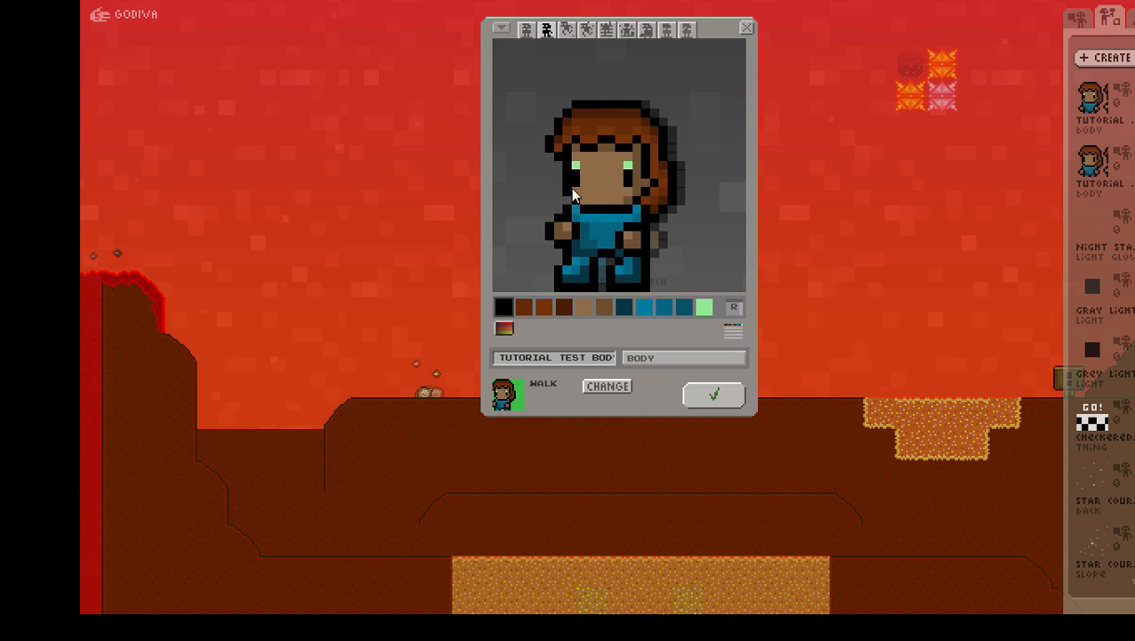
pyautogui.click(624, 307)
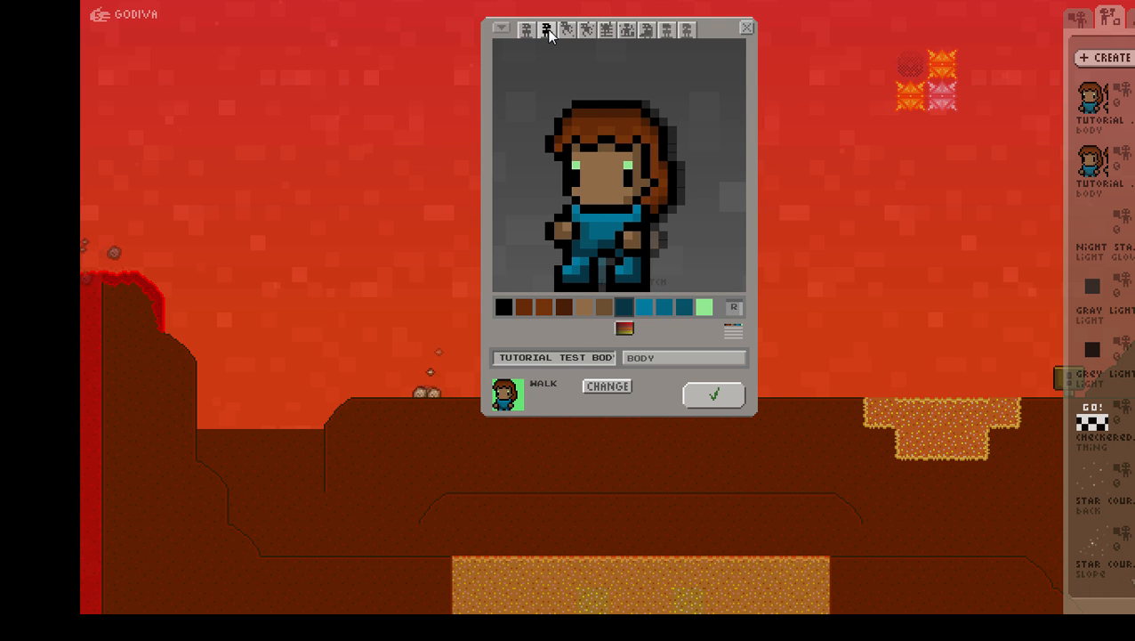
pyautogui.rightClick(605, 236)
pyautogui.moveTo(611, 240); pyautogui.dragTo(602, 244)
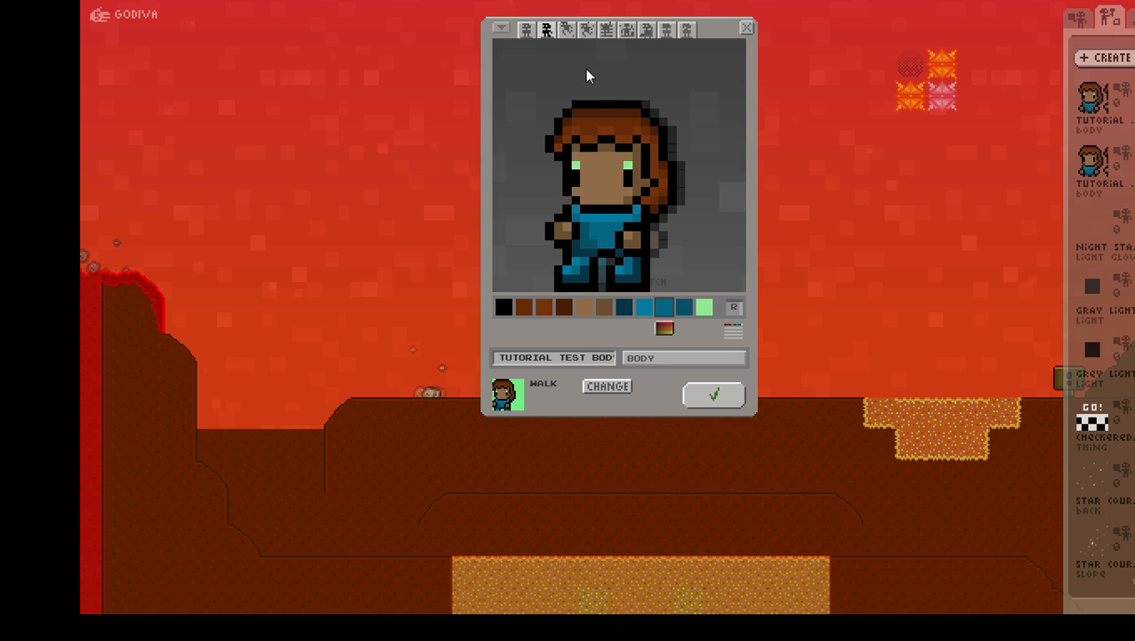
# Step: Outline the Fall pose's face, hair and raised hands in black, tracing the ghosted Jump pose
pyautogui.click(567, 29)
pyautogui.click(588, 30)
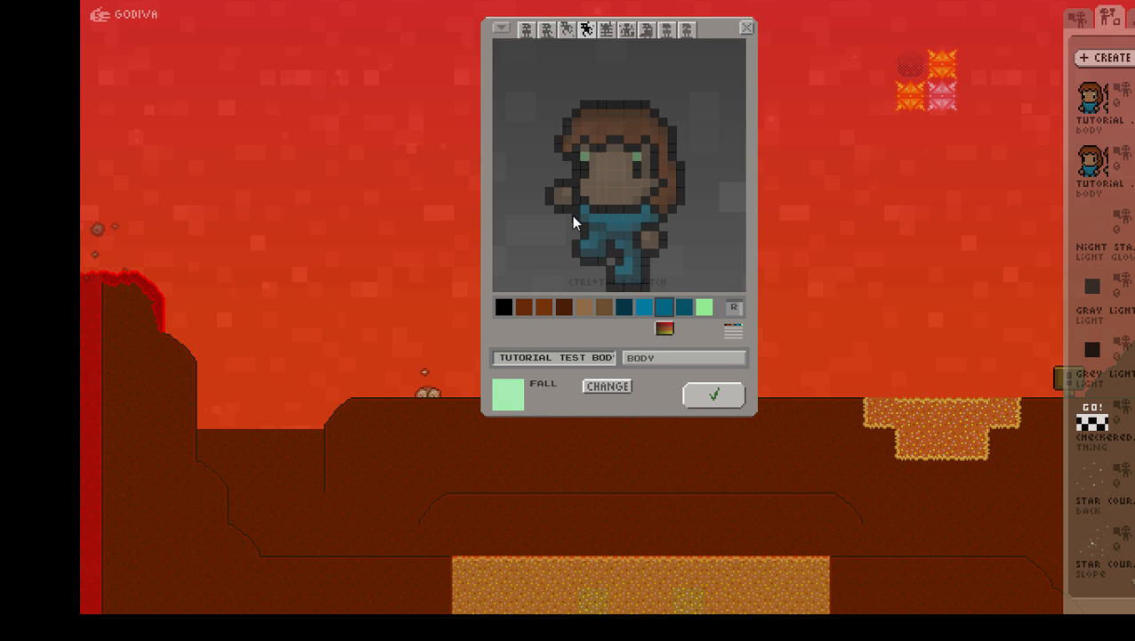
pyautogui.click(504, 307)
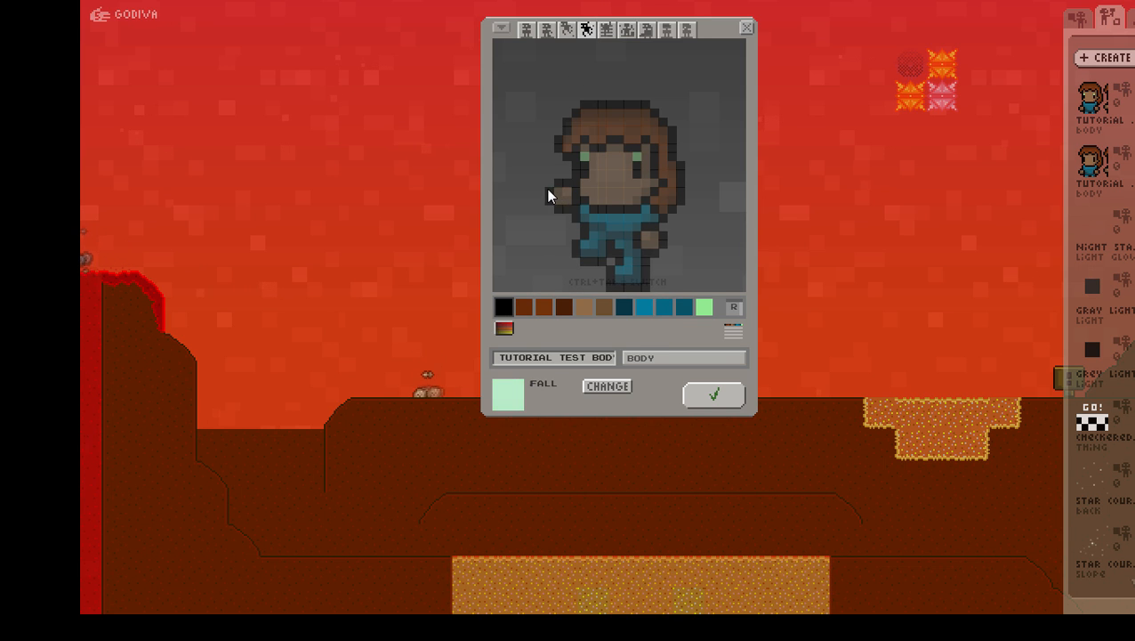
pyautogui.moveTo(548, 188)
pyautogui.mouseDown()
pyautogui.moveTo(545, 201)
pyautogui.moveTo(563, 211)
pyautogui.moveTo(567, 184)
pyautogui.mouseUp()
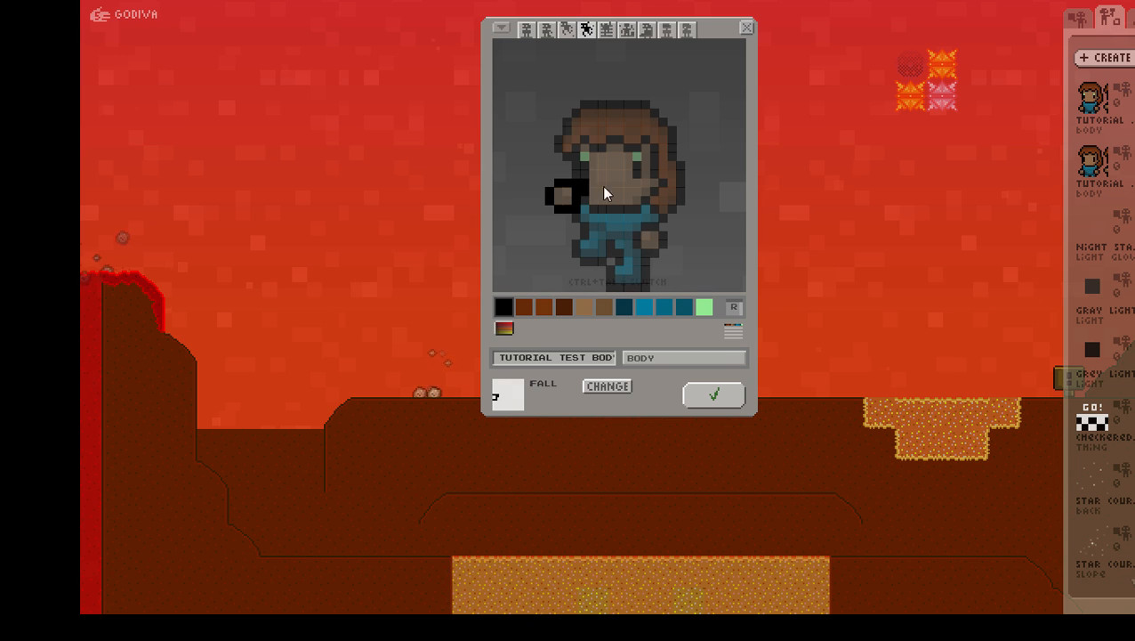
pyautogui.click(634, 188)
pyautogui.click(635, 184)
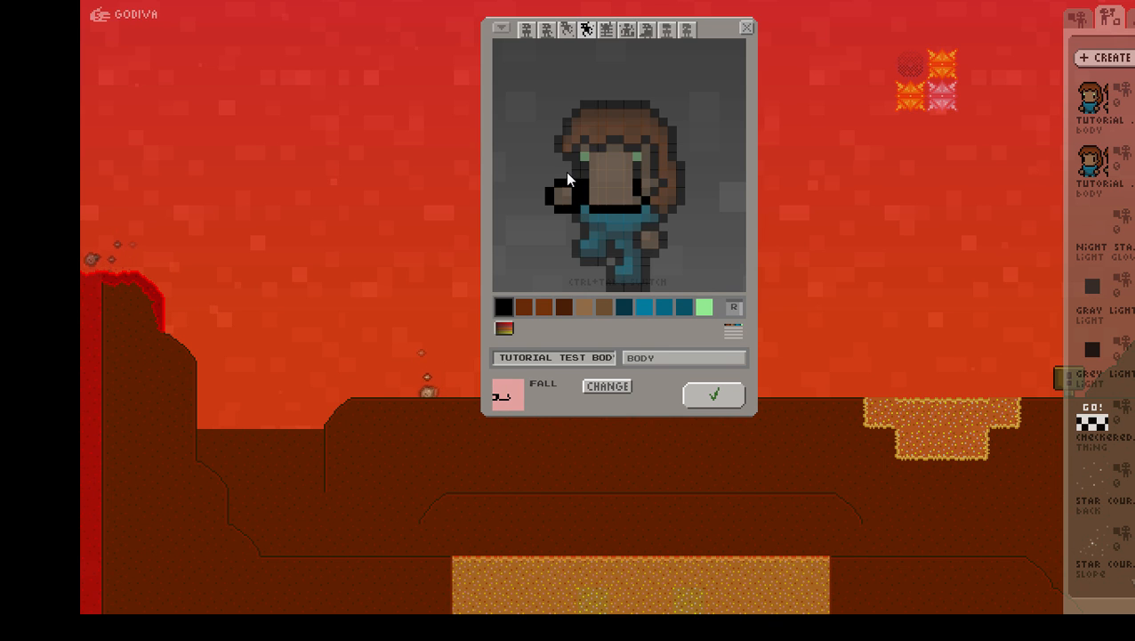
pyautogui.moveTo(574, 172)
pyautogui.mouseDown()
pyautogui.moveTo(569, 156)
pyautogui.moveTo(587, 139)
pyautogui.moveTo(604, 145)
pyautogui.mouseUp()
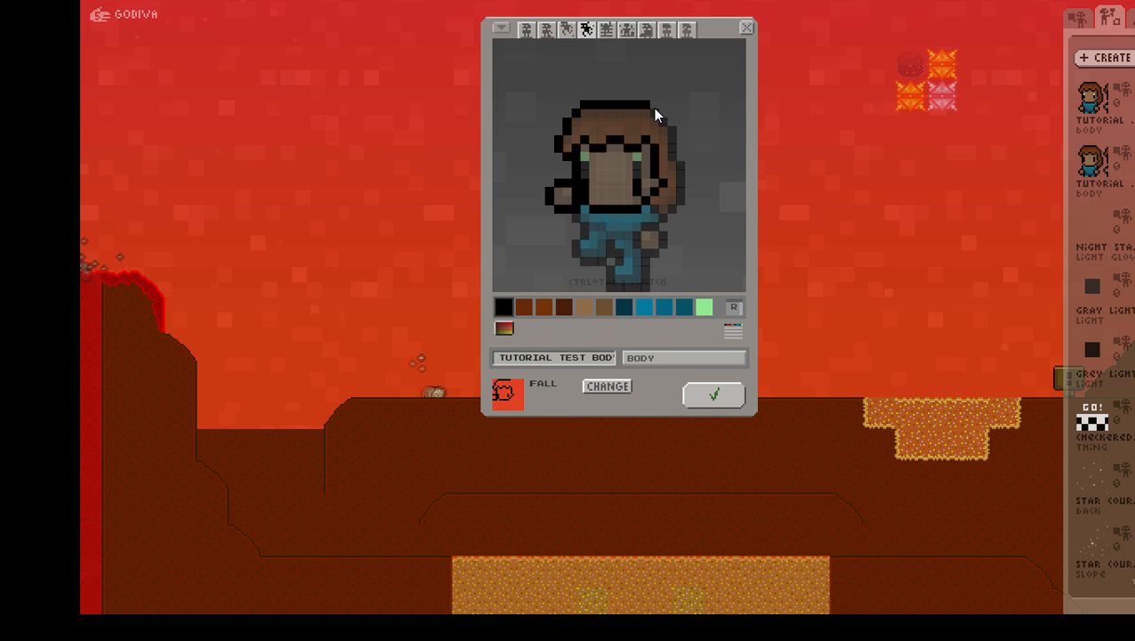
pyautogui.click(687, 182)
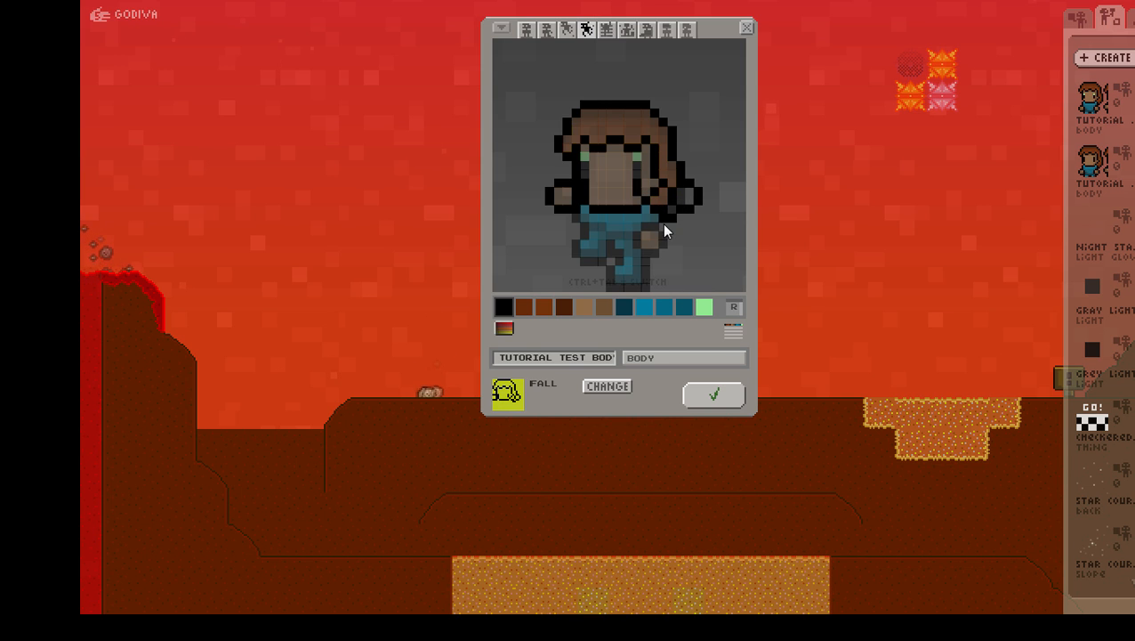
# Step: Shift the Fall pose's outline down to the lower edge of the canvas
pyautogui.hotkey('ctrl', 'Down')
pyautogui.hotkey('ctrl', 'Down')
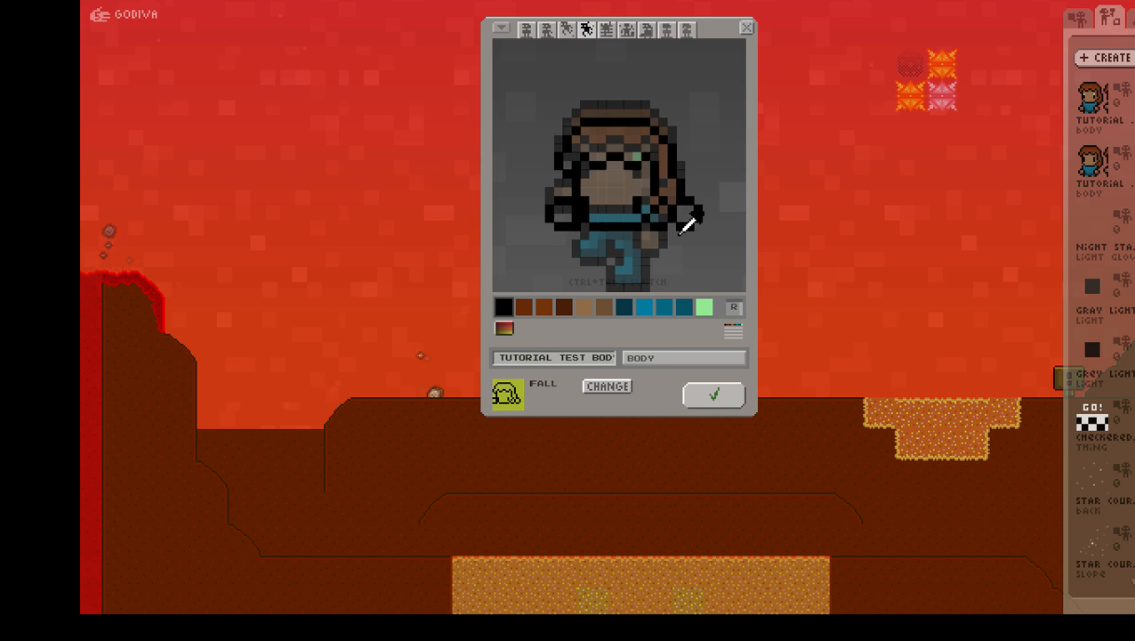
pyautogui.hotkey('ctrl', 'Down')
pyautogui.hotkey('ctrl', 'Down')
pyautogui.hotkey('ctrl', 'Down')
pyautogui.hotkey('ctrl', 'Down')
pyautogui.hotkey('ctrl', 'Down')
pyautogui.hotkey('ctrl', 'Down')
pyautogui.hotkey('ctrl', 'Down')
pyautogui.hotkey('ctrl', 'Down')
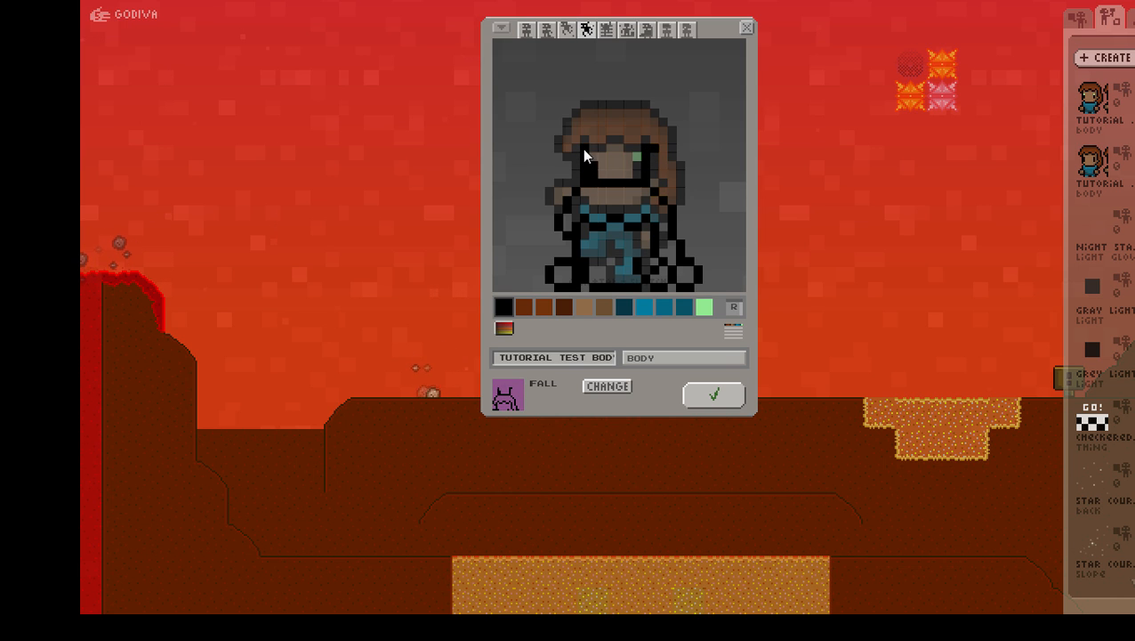
# Step: Draw the Fall pose's upturned legs in black above the torso outline
pyautogui.click(638, 121)
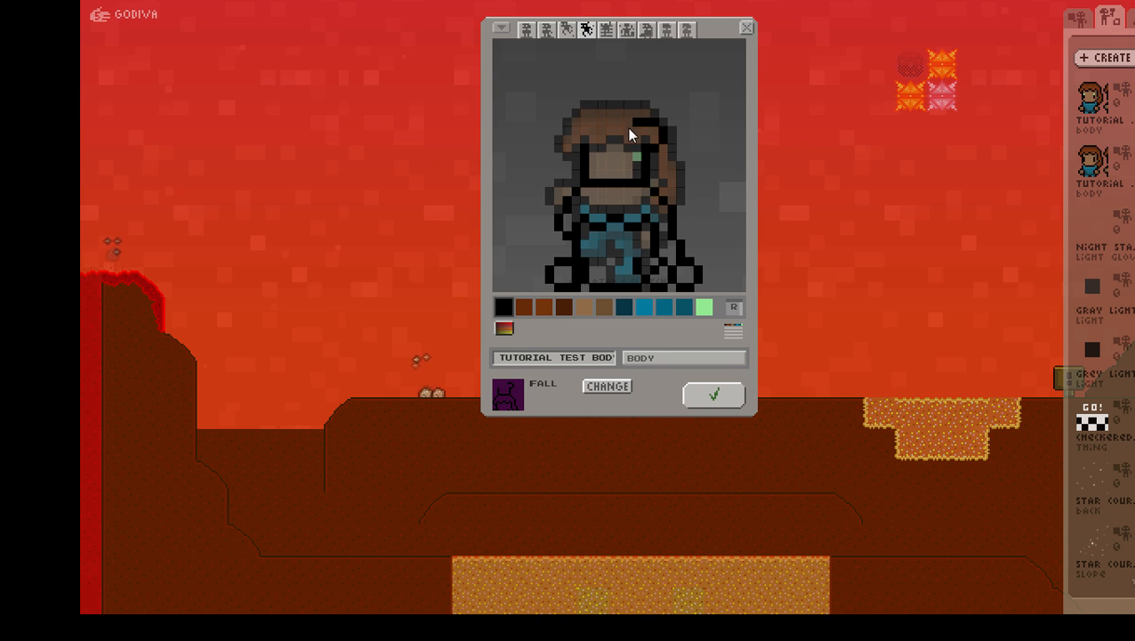
pyautogui.moveTo(612, 148)
pyautogui.mouseDown()
pyautogui.moveTo(605, 124)
pyautogui.moveTo(590, 121)
pyautogui.moveTo(568, 128)
pyautogui.moveTo(577, 147)
pyautogui.mouseUp()
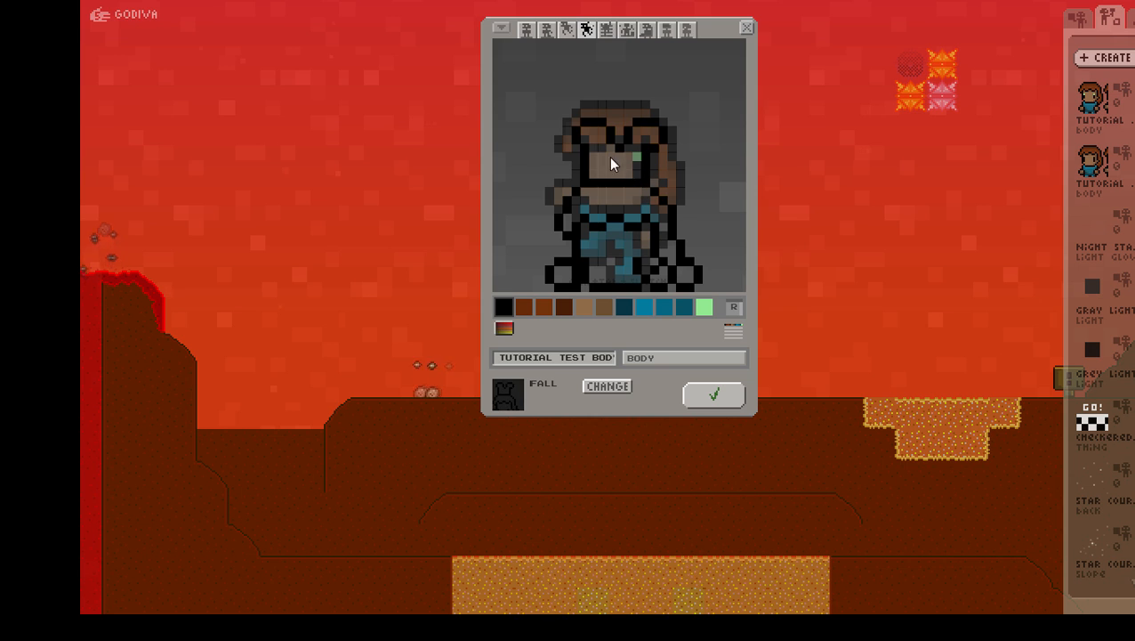
pyautogui.moveTo(591, 151)
pyautogui.mouseDown()
pyautogui.moveTo(594, 173)
pyautogui.moveTo(584, 157)
pyautogui.mouseUp()
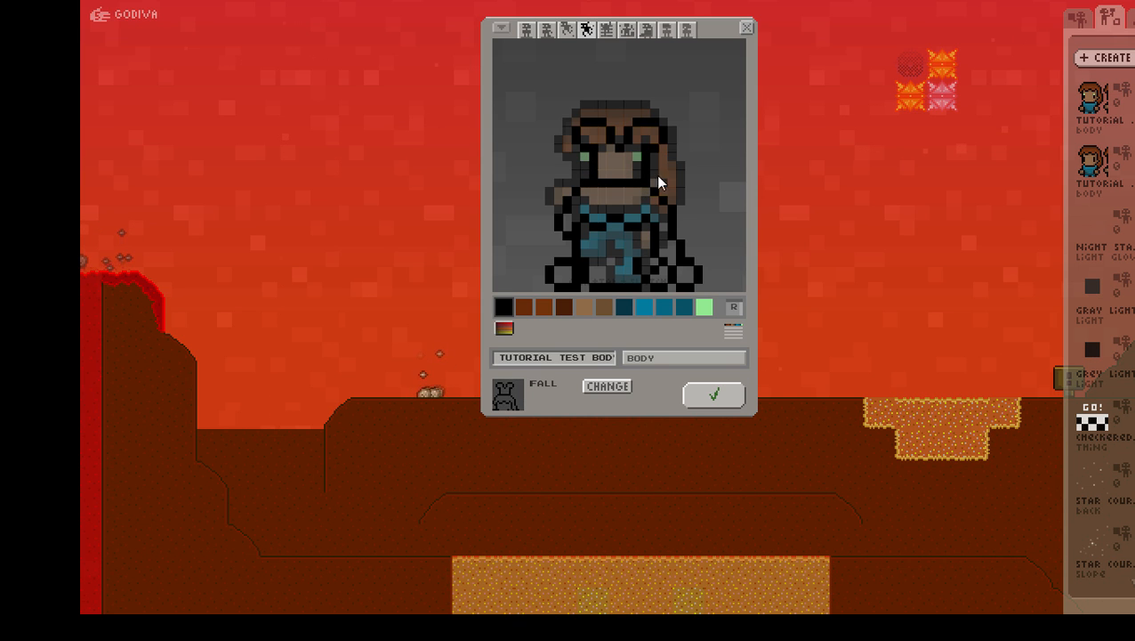
# Step: Fill the Fall pose's face with light brown, shade below the fringe with the darker brown, and add two light green eye pixels
pyautogui.click(584, 306)
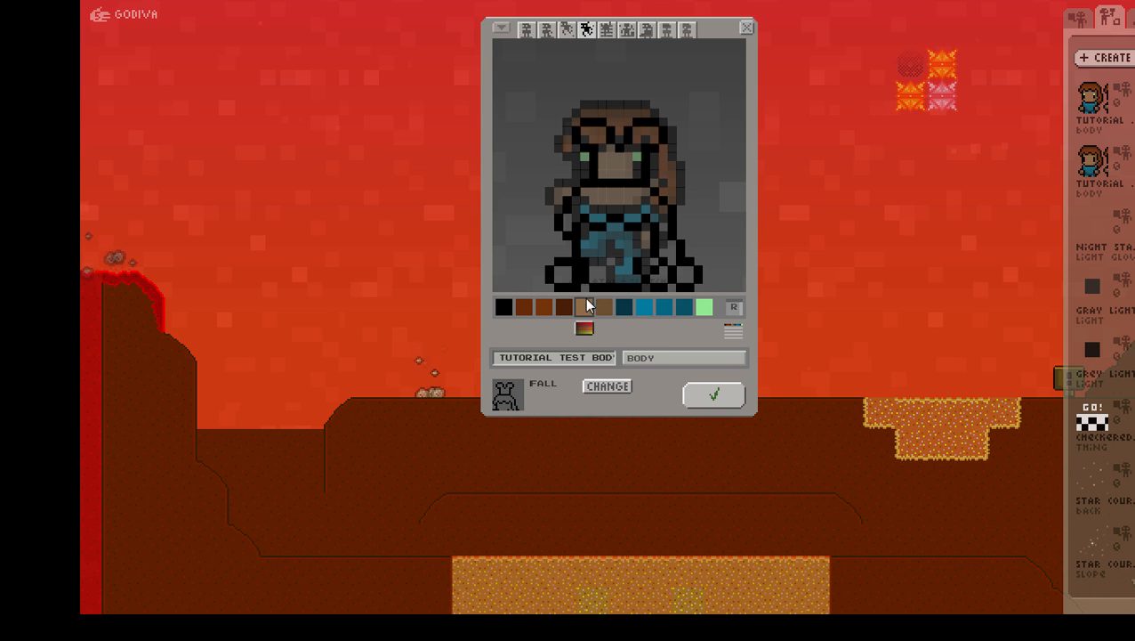
pyautogui.click(621, 255)
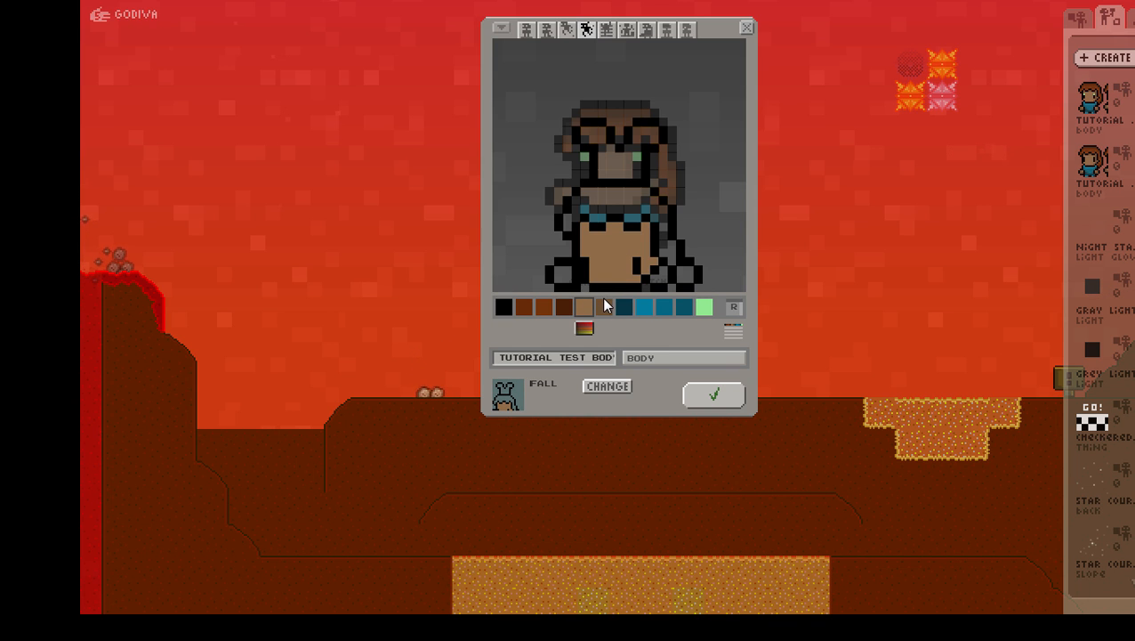
pyautogui.click(604, 305)
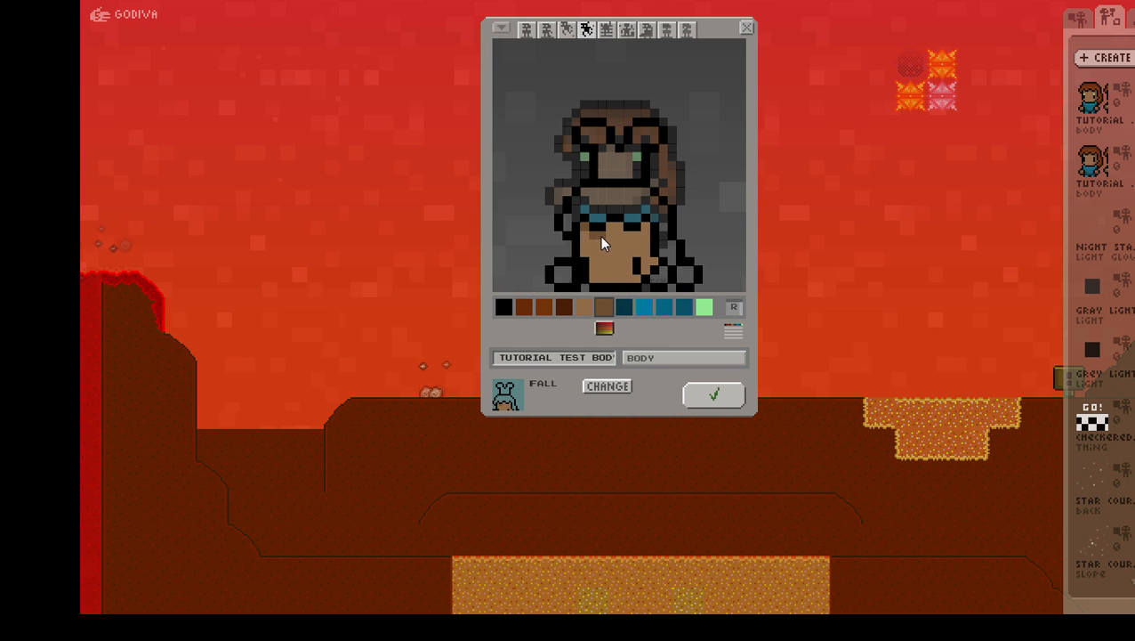
pyautogui.moveTo(599, 235); pyautogui.dragTo(641, 224)
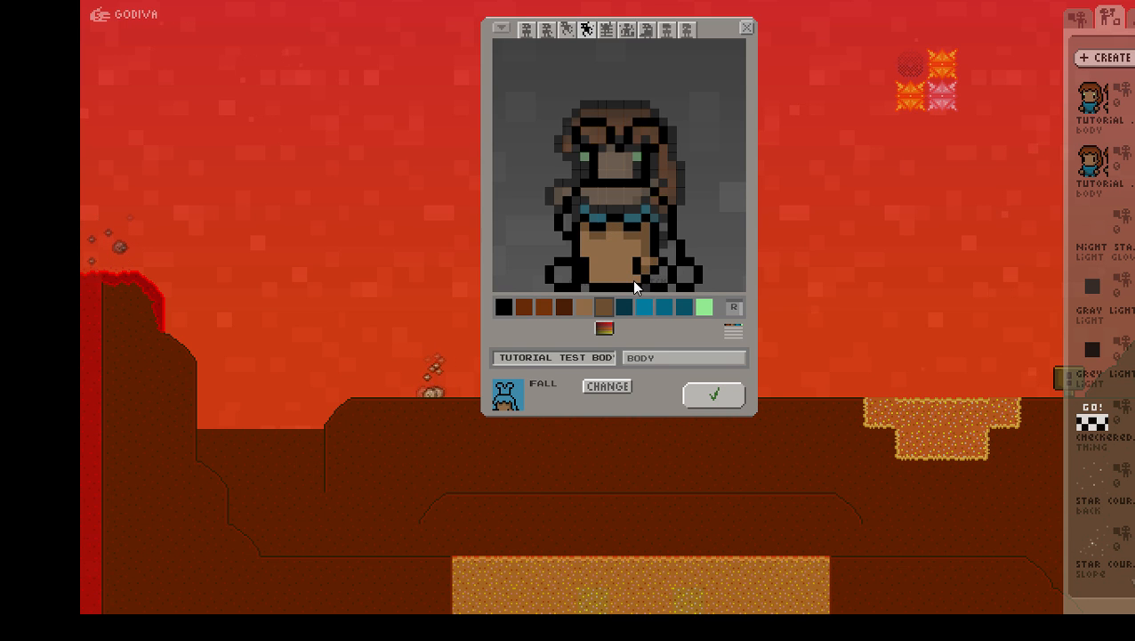
pyautogui.click(704, 304)
pyautogui.click(636, 253)
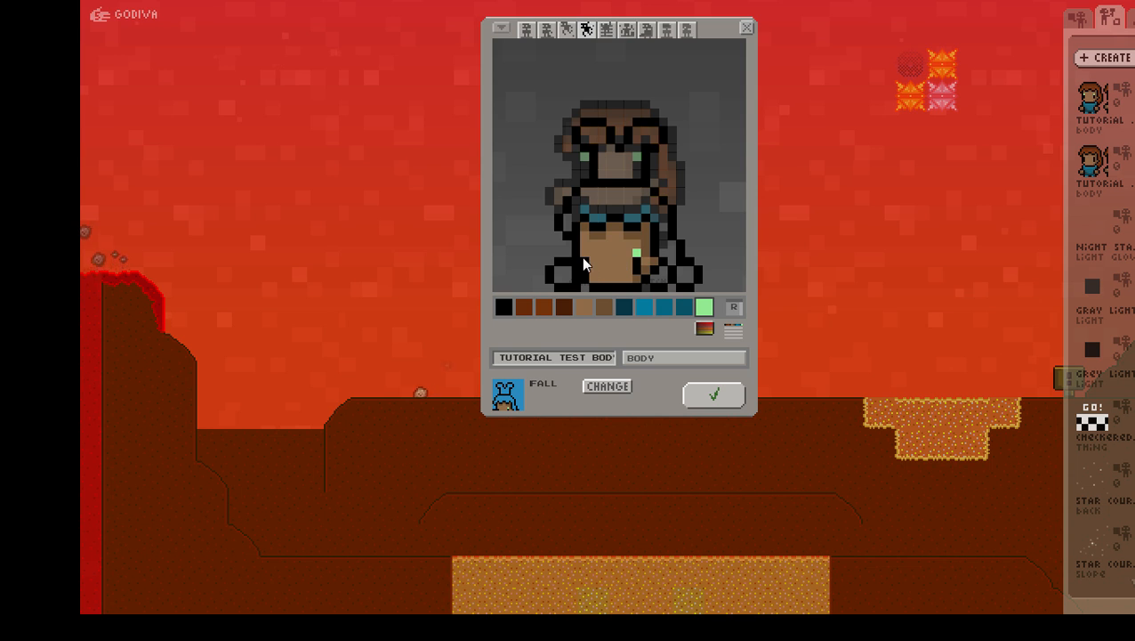
pyautogui.click(583, 255)
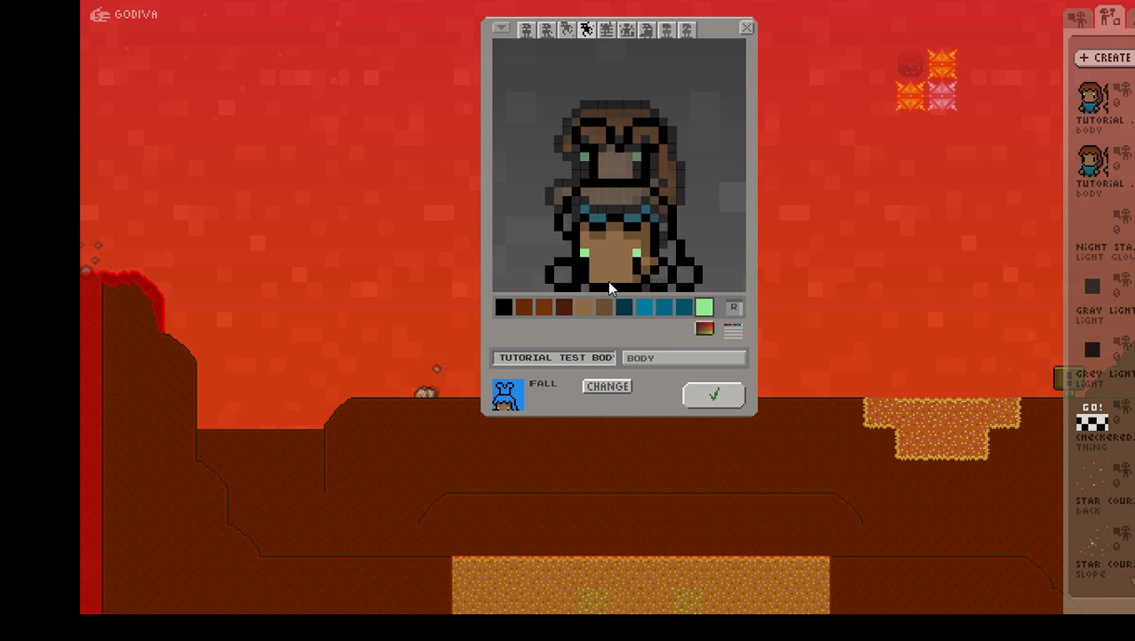
# Step: Set the first slot of an empty palette row to dark grey
pyautogui.scroll(-1, 563, 338)
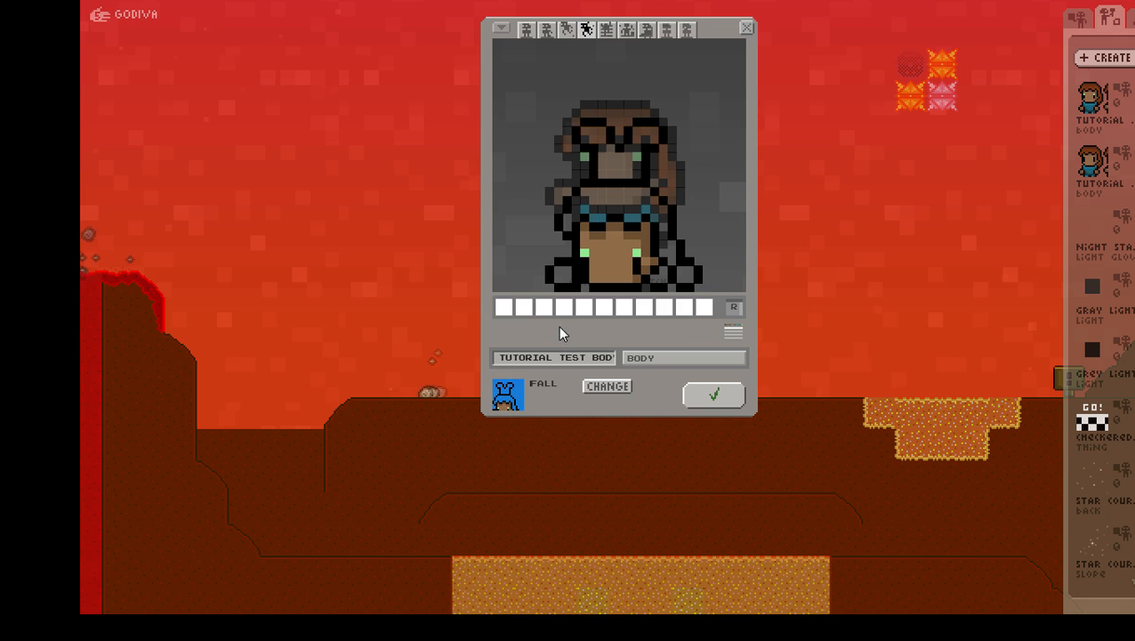
pyautogui.click(499, 308)
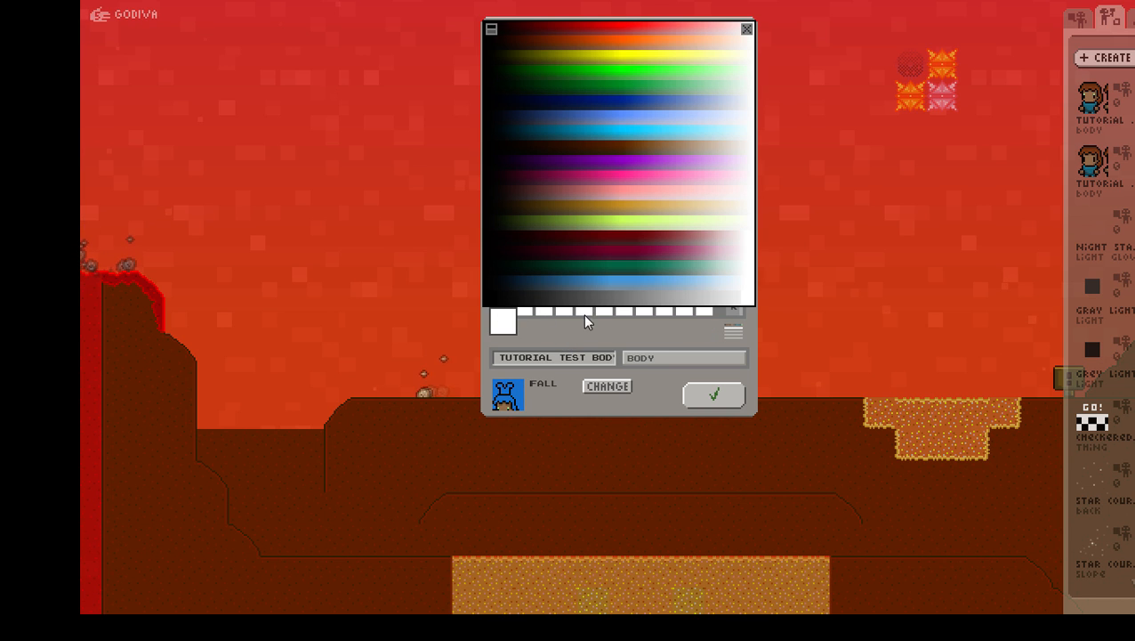
pyautogui.click(541, 305)
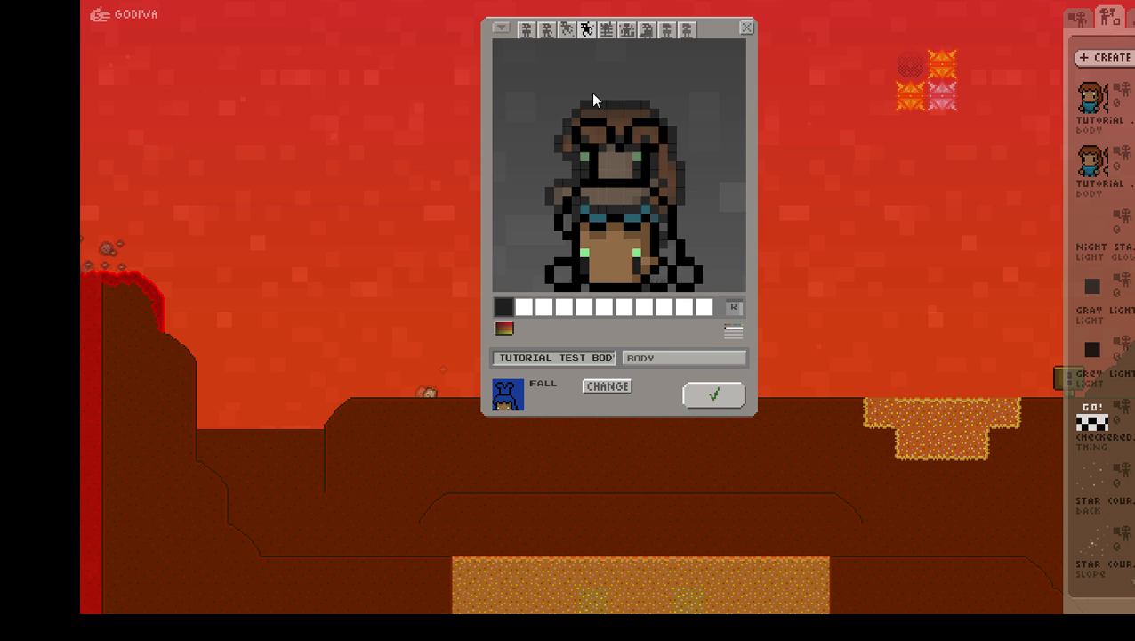
# Step: Recolour the black lower eye pixels dark grey on the Jump, Walk and Stand poses
pyautogui.click(566, 30)
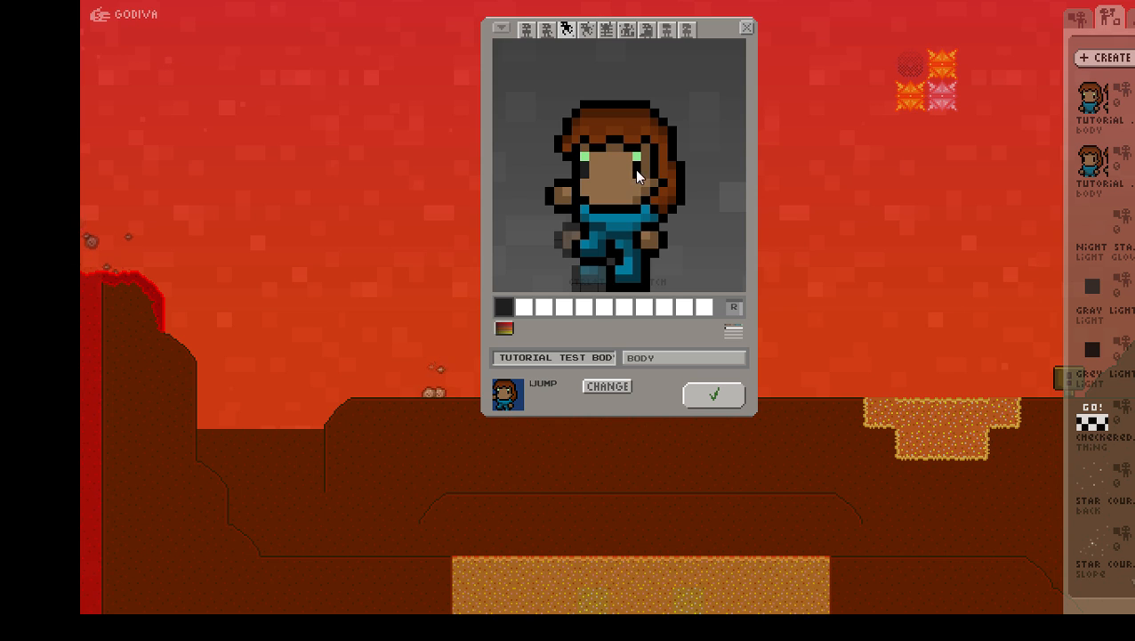
pyautogui.click(547, 30)
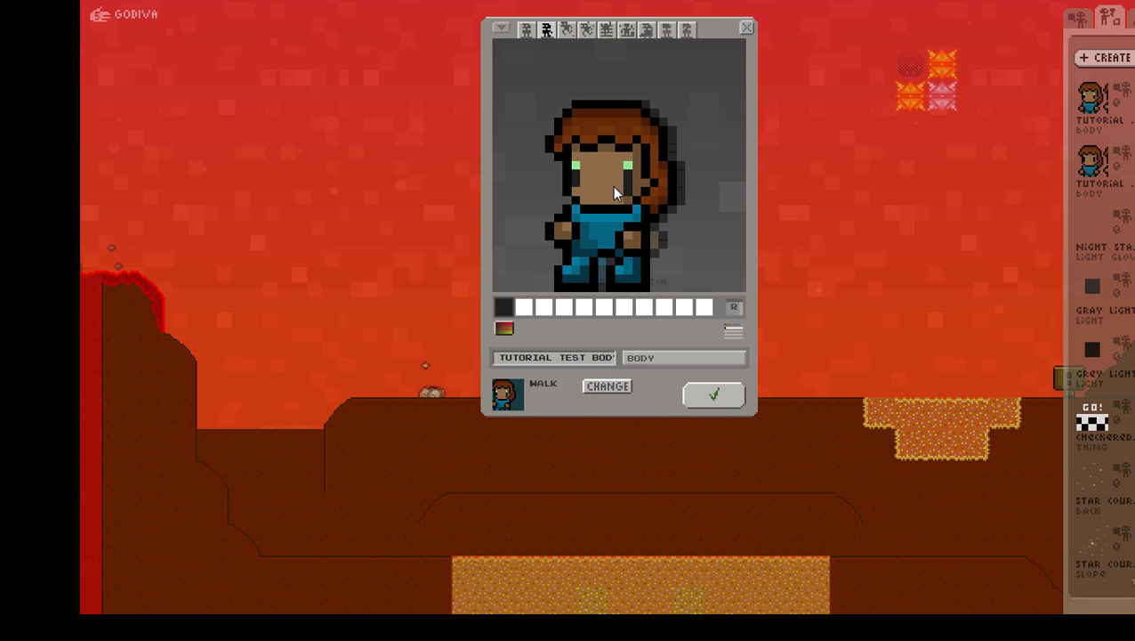
pyautogui.click(526, 31)
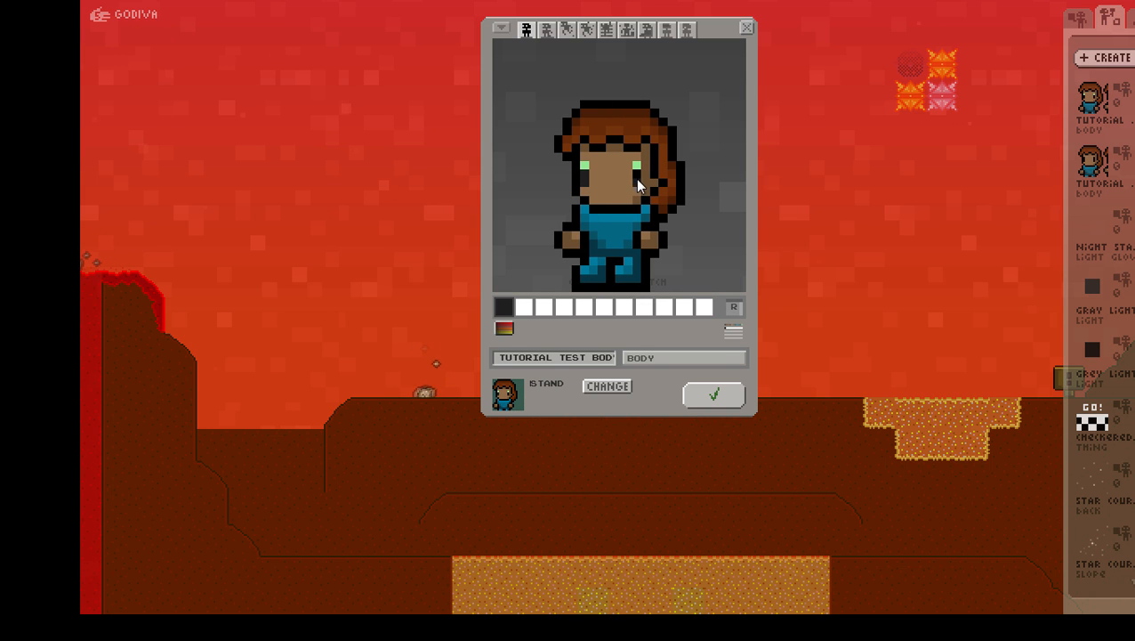
# Step: Paint the lower edge of the Fall pose's fringe with the brighter orange-brown
pyautogui.click(586, 31)
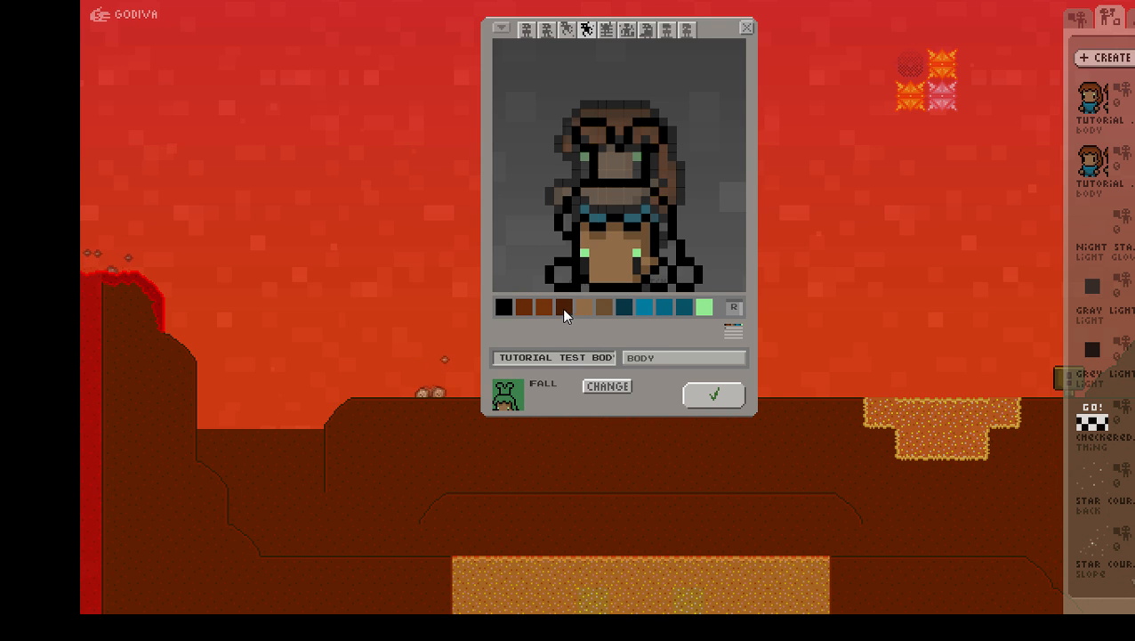
pyautogui.click(526, 308)
pyautogui.click(542, 307)
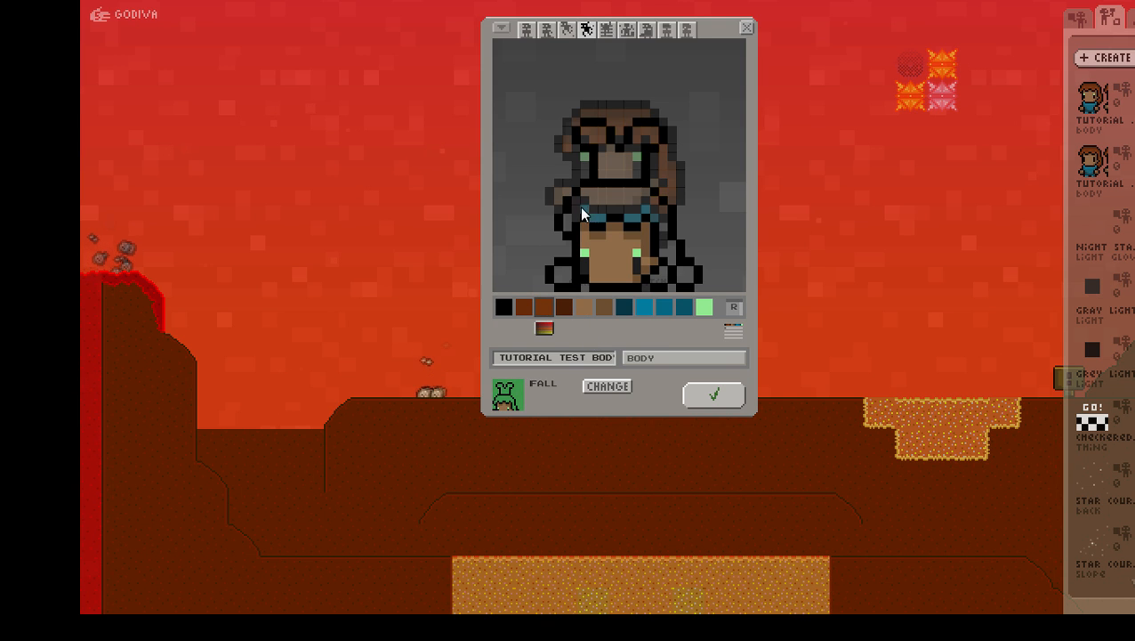
pyautogui.click(569, 227)
pyautogui.click(574, 218)
pyautogui.click(583, 210)
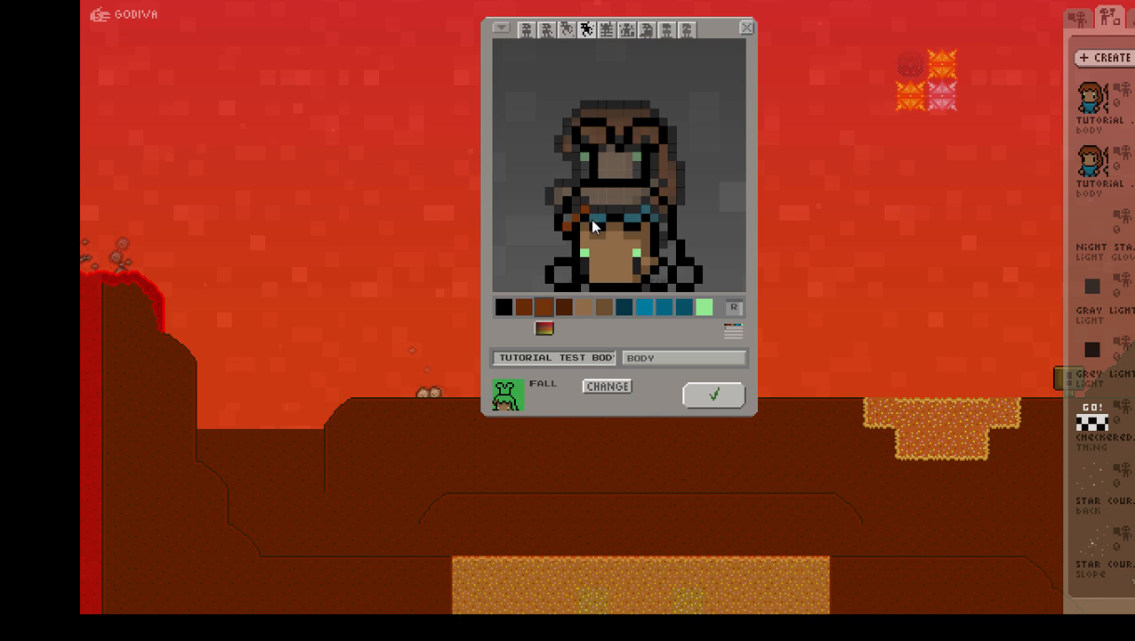
pyautogui.click(593, 219)
pyautogui.click(601, 220)
pyautogui.click(612, 210)
# Step: Return to the main palette row and shade the Fall pose's upper hair edge and side strand with dark brown
pyautogui.scroll(-1, 695, 313)
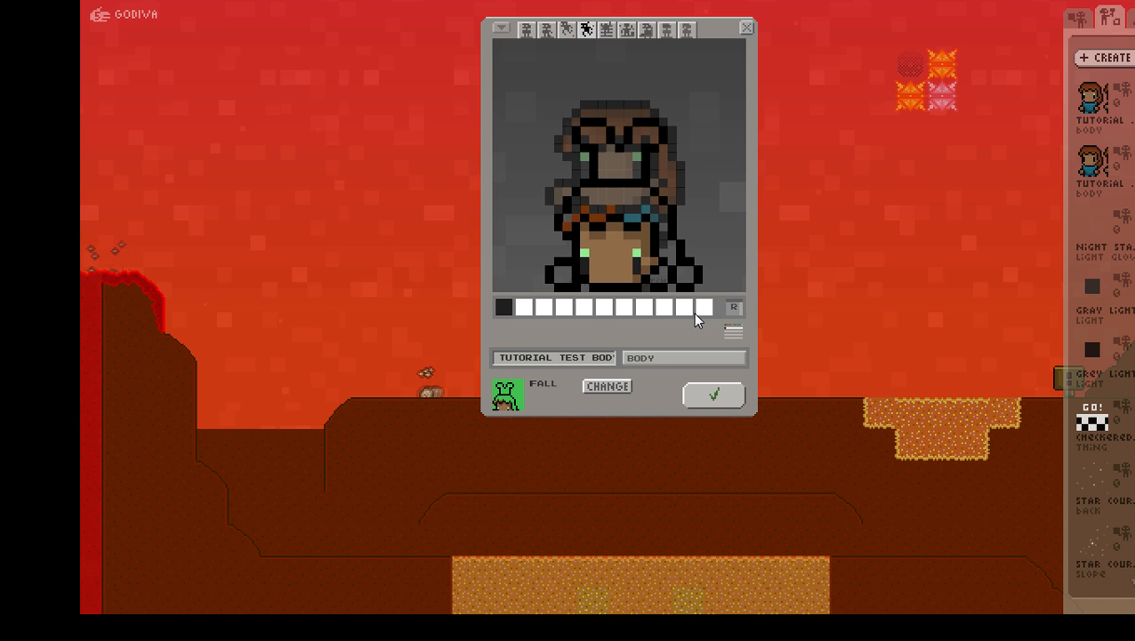
pyautogui.click(727, 339)
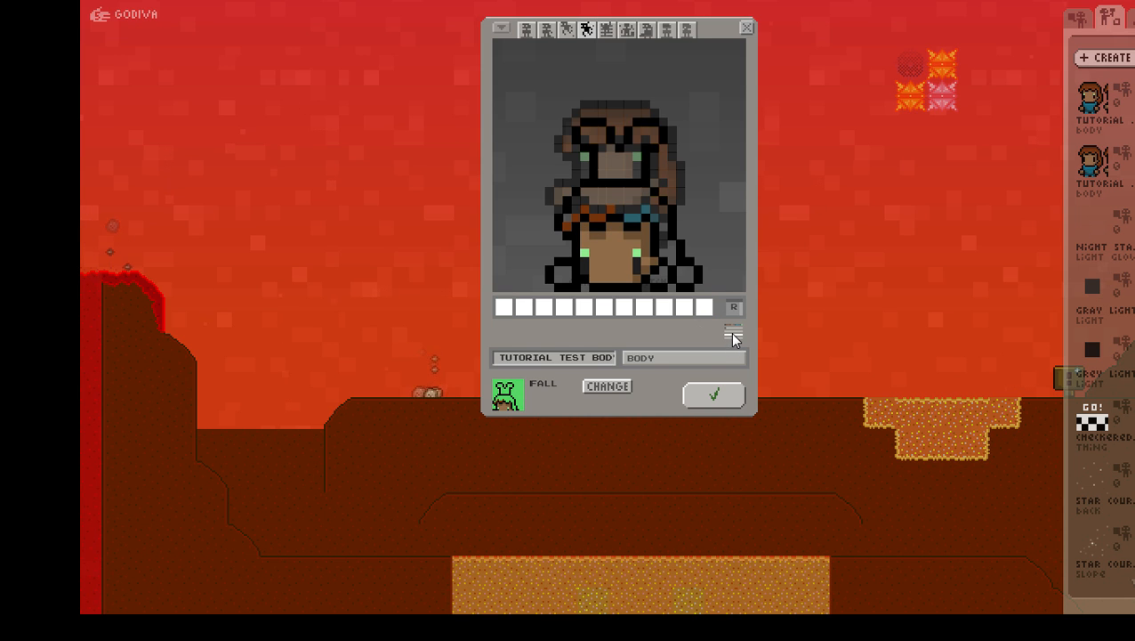
pyautogui.click(732, 334)
pyautogui.click(732, 335)
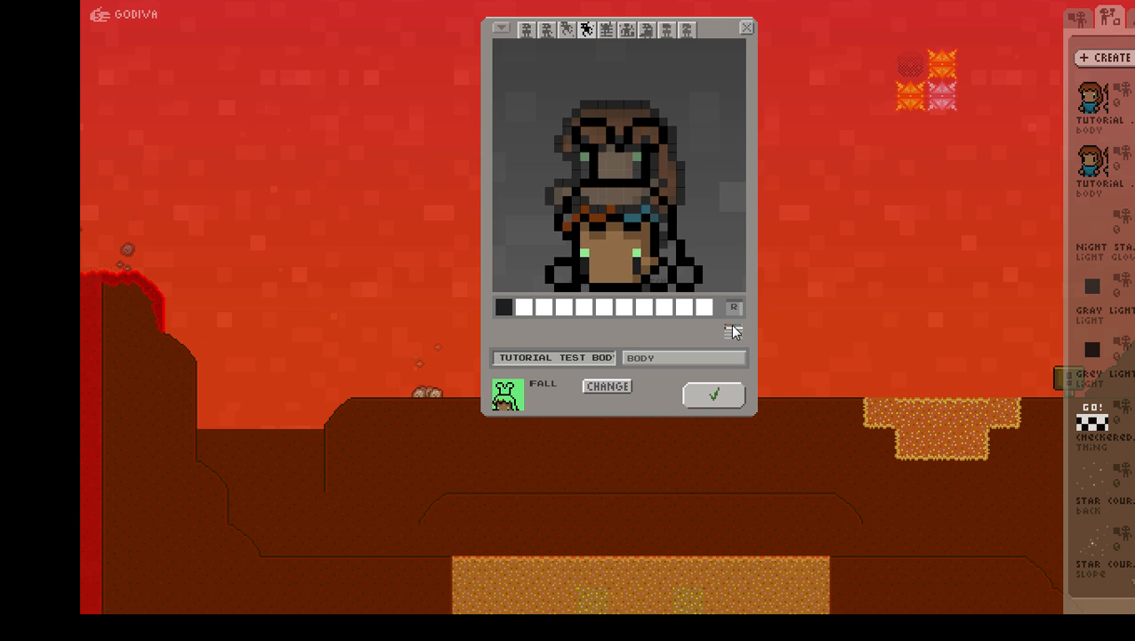
pyautogui.click(732, 331)
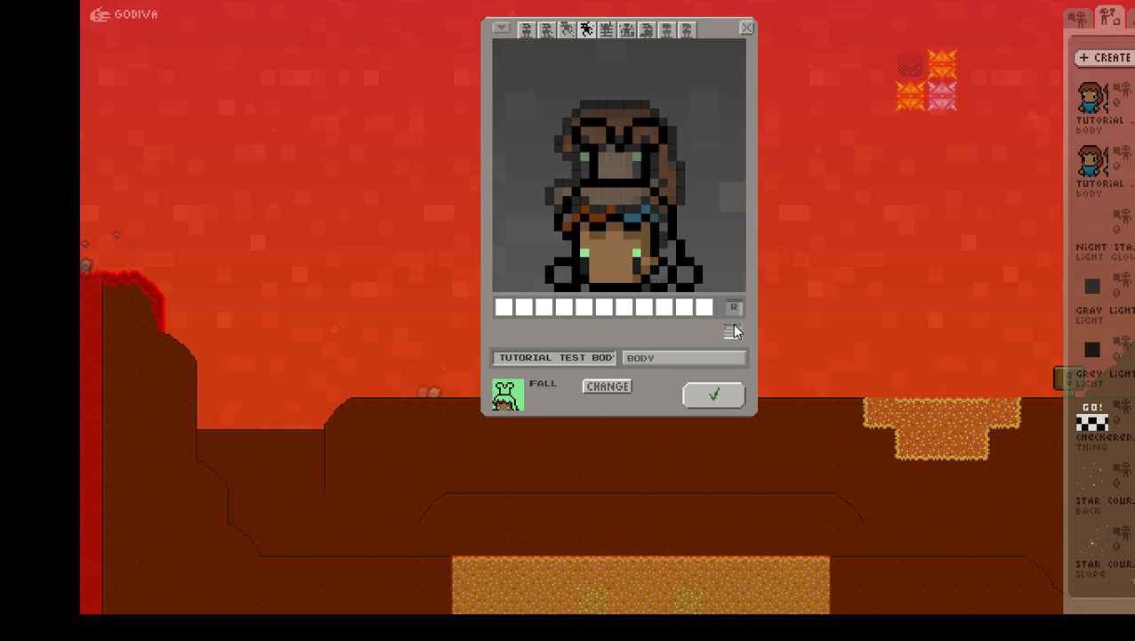
pyautogui.click(732, 331)
pyautogui.click(563, 305)
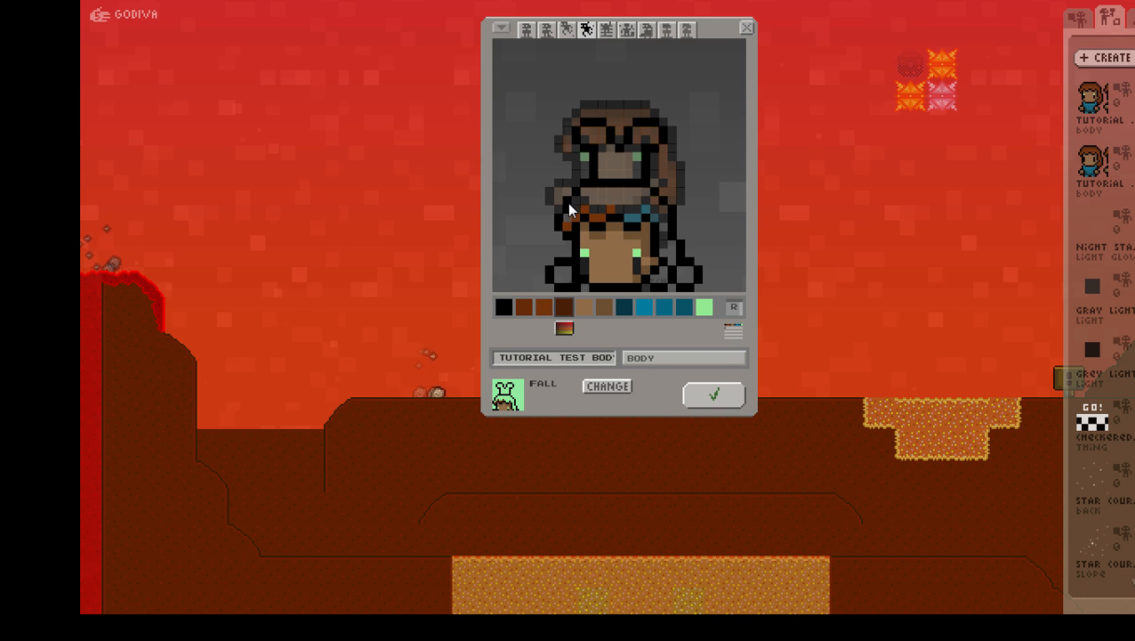
pyautogui.moveTo(576, 199); pyautogui.dragTo(647, 201)
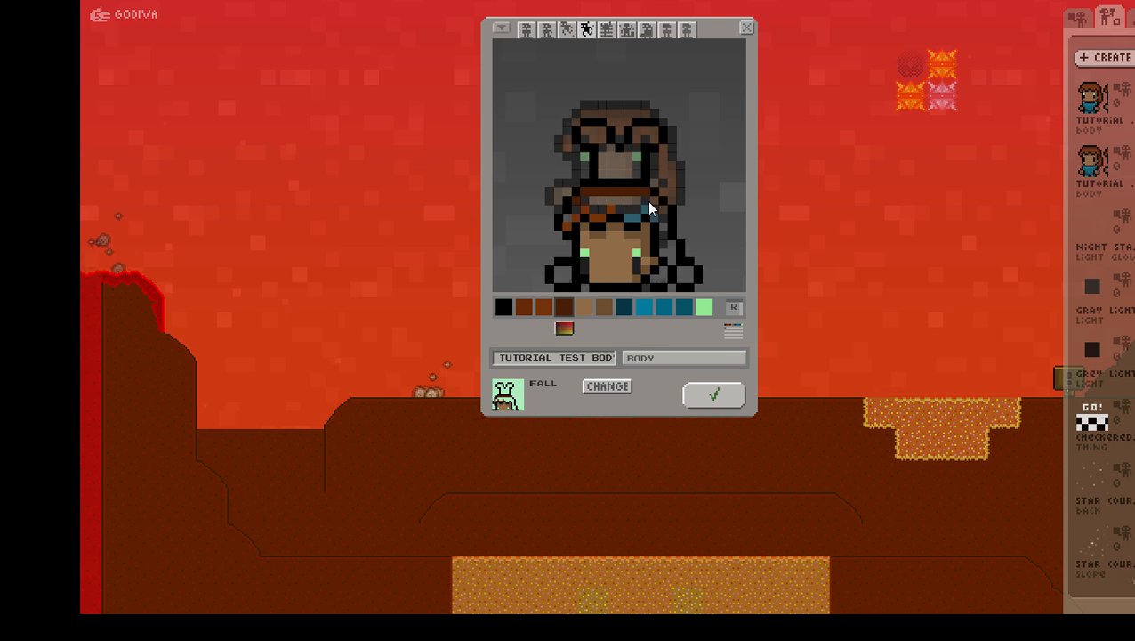
pyautogui.click(671, 244)
pyautogui.click(665, 279)
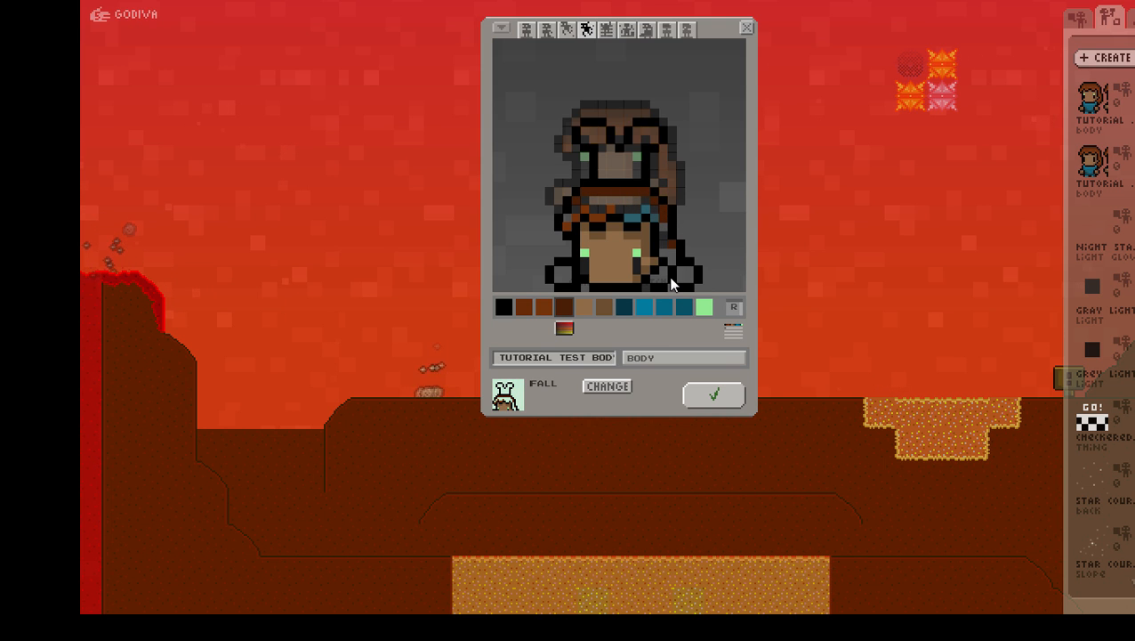
# Step: Fill the main area of the Fall pose's hair with orange-brown
pyautogui.click(546, 308)
pyautogui.click(616, 201)
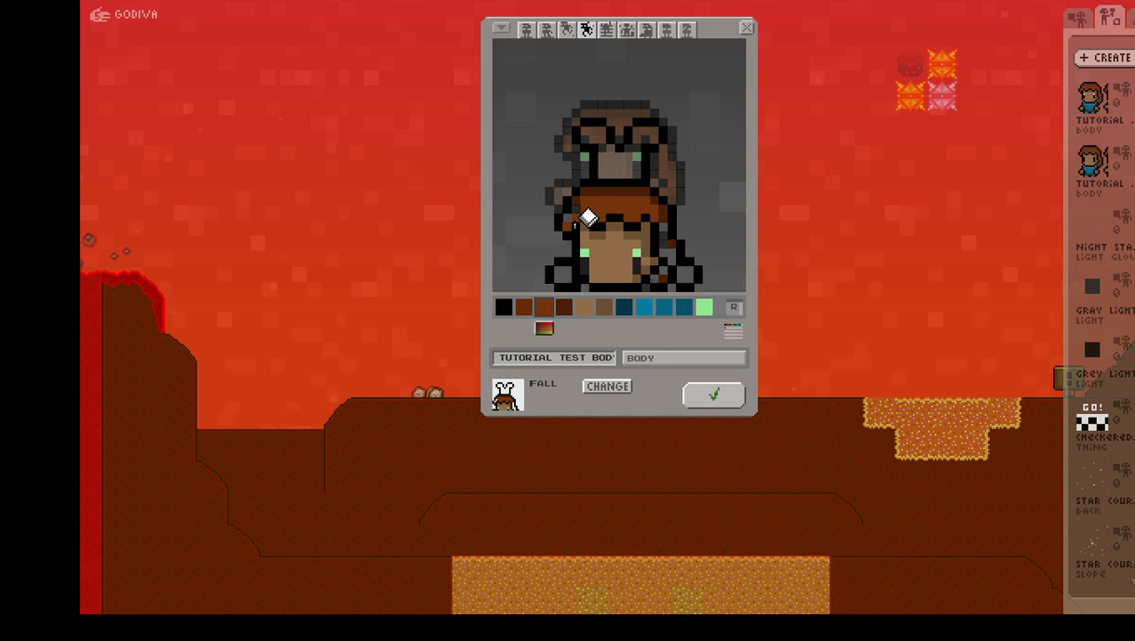
pyautogui.press('i')
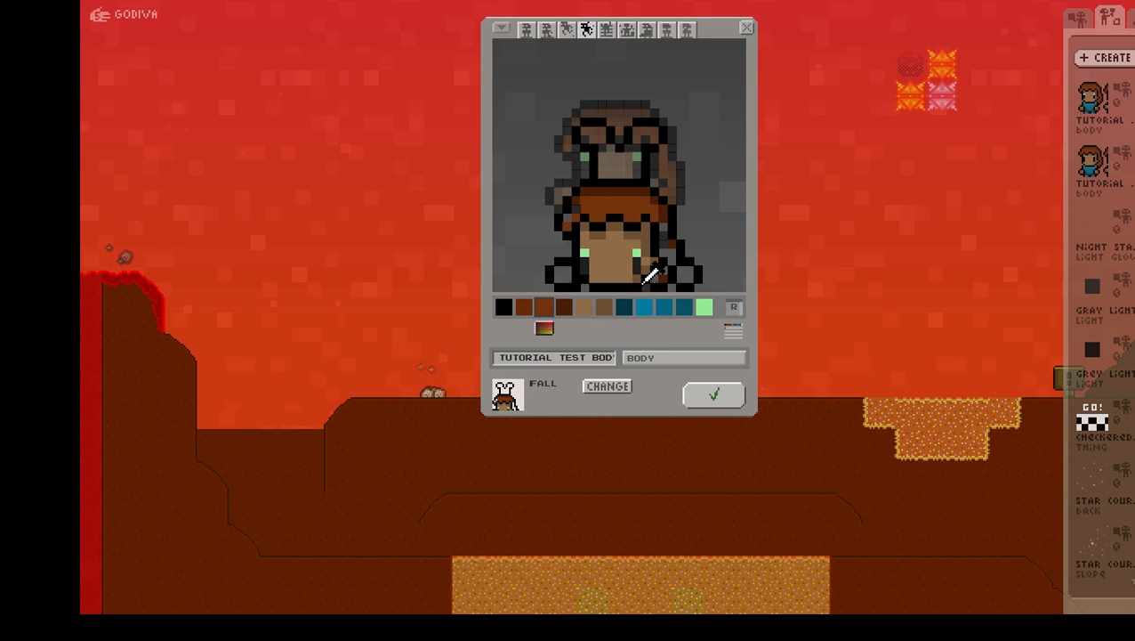
# Step: Undo the last hair fill and refill the Fall pose's hair and side strand with reddish brown
pyautogui.hotkey('ctrl', 'z')
pyautogui.click(523, 309)
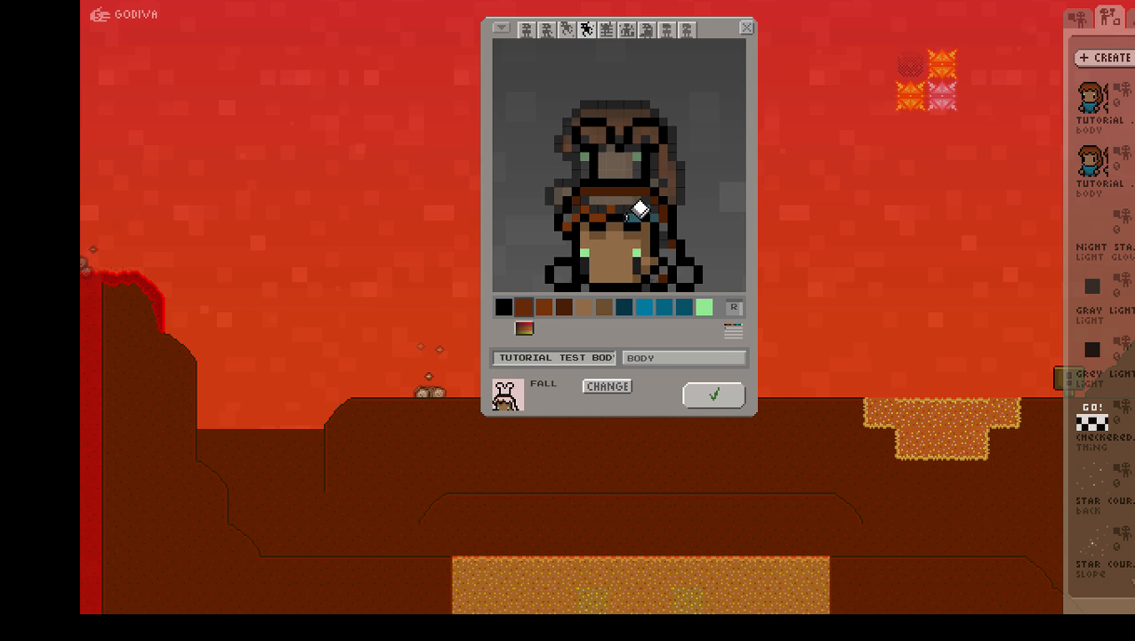
pyautogui.click(627, 209)
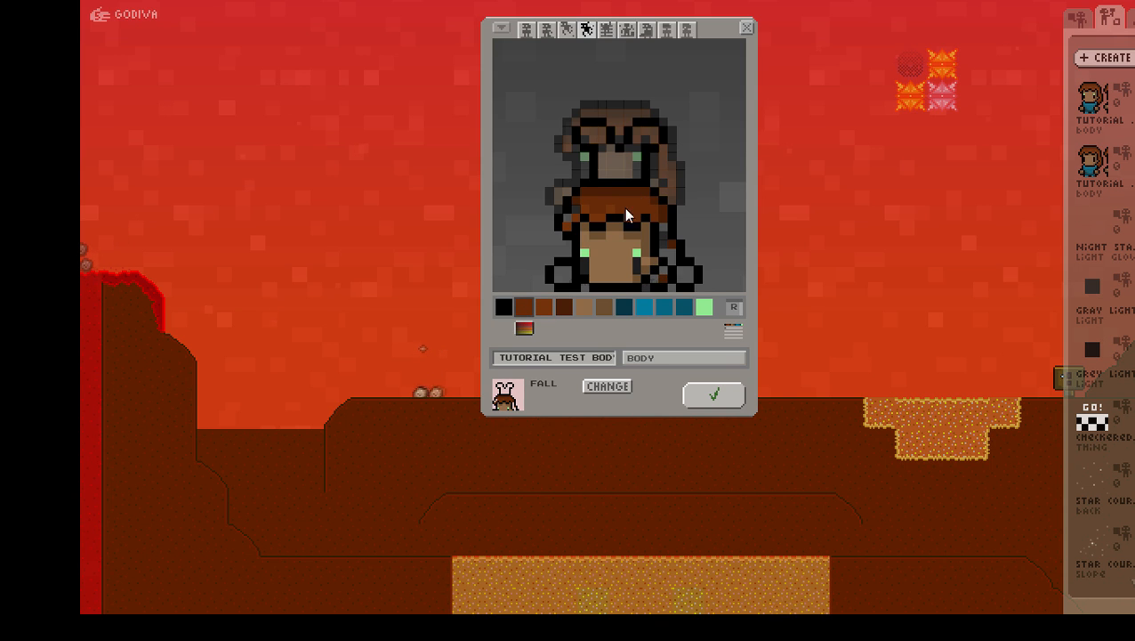
pyautogui.click(674, 247)
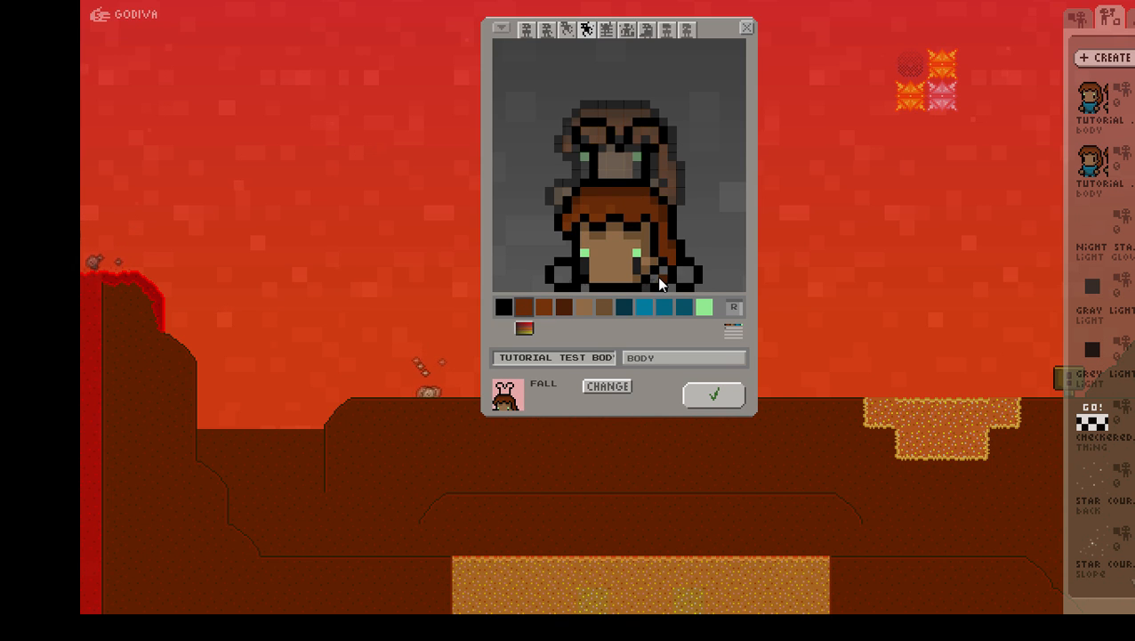
# Step: Highlight the Fall pose's fringe and side strand with orange-brown and colour both hands
pyautogui.click(620, 211)
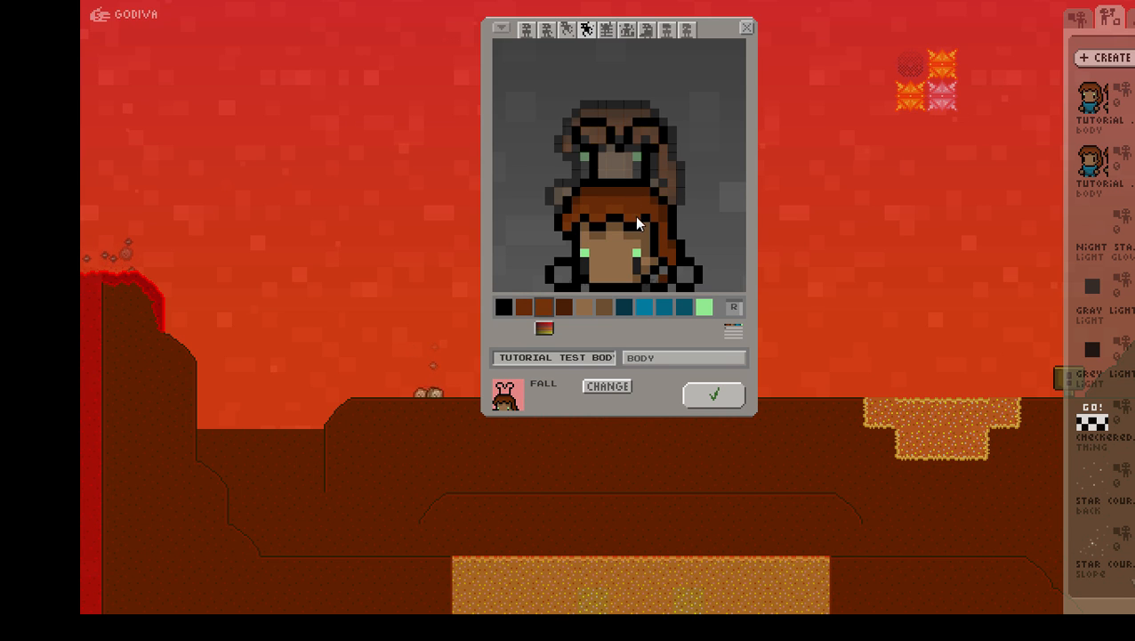
pyautogui.click(650, 272)
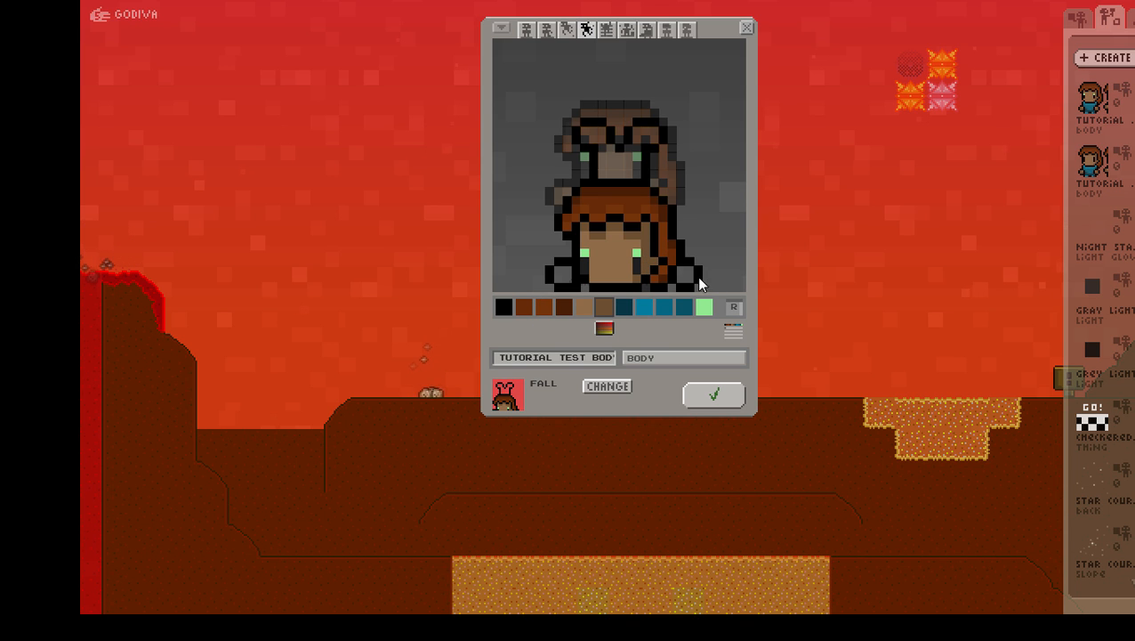
pyautogui.click(565, 269)
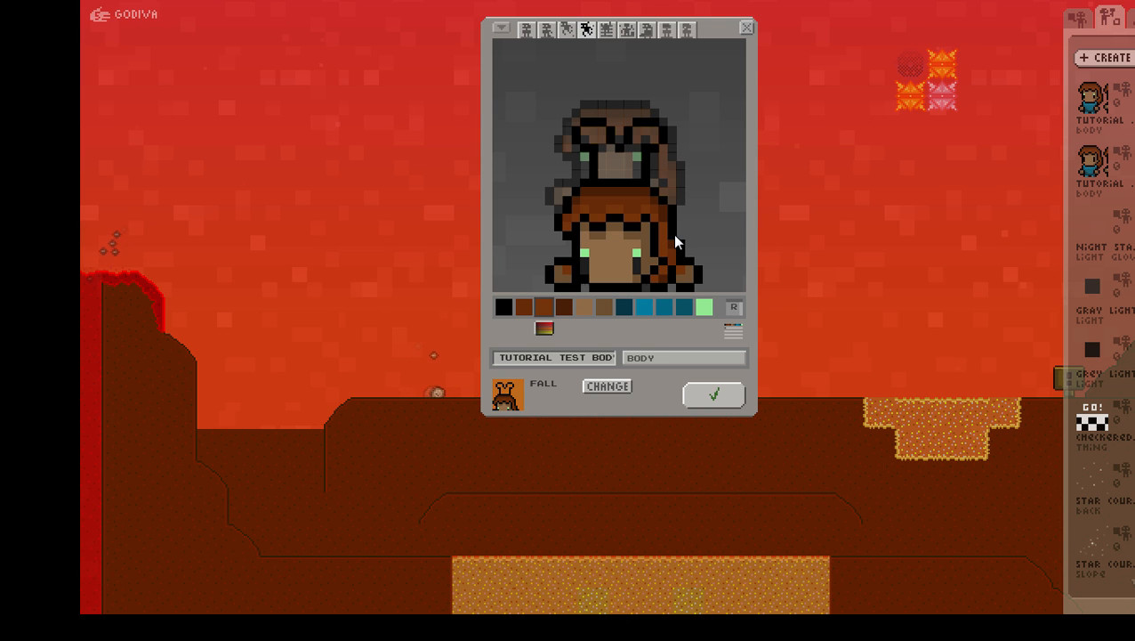
# Step: Sample the bright blue from the Jump pose's trousers and paint it along the edges of the Fall pose's raised clothing
pyautogui.click(565, 31)
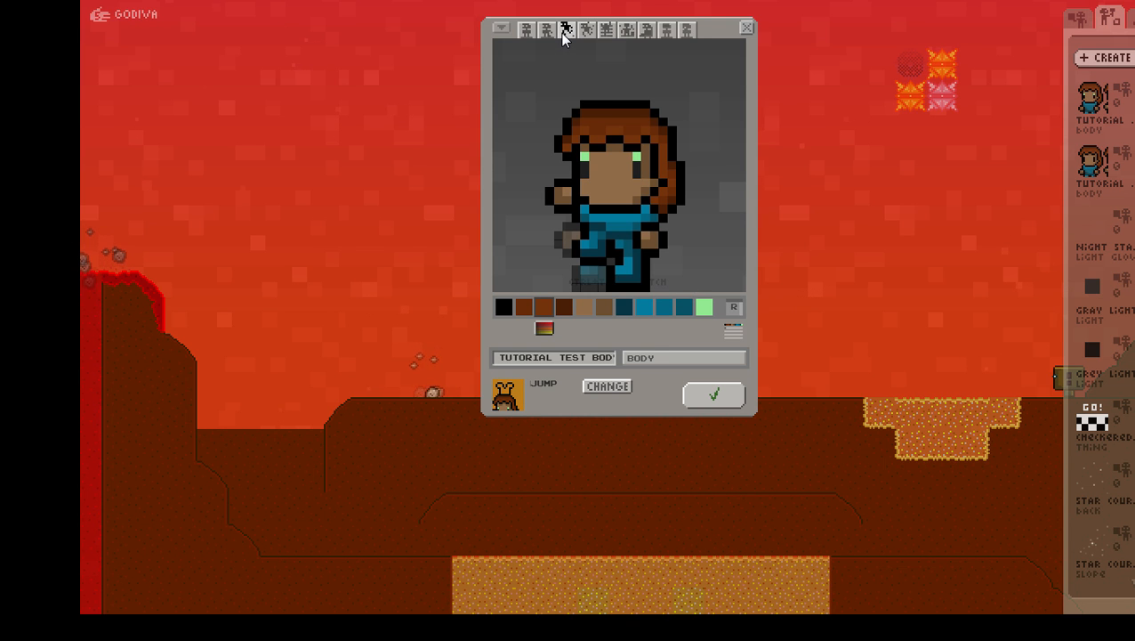
pyautogui.rightClick(629, 280)
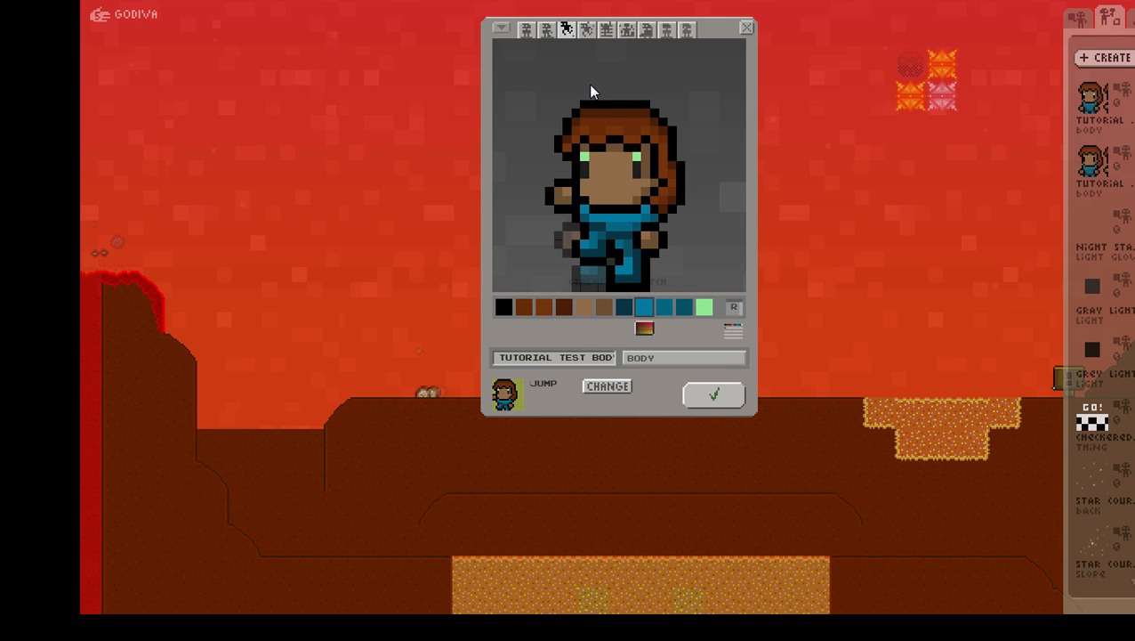
pyautogui.click(586, 30)
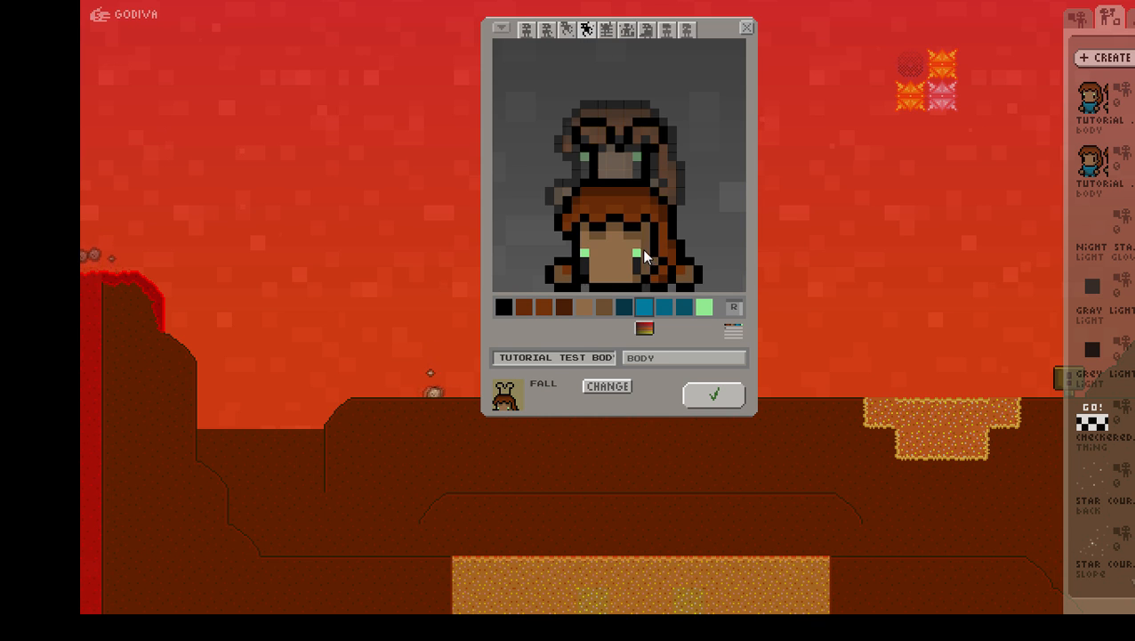
pyautogui.click(653, 139)
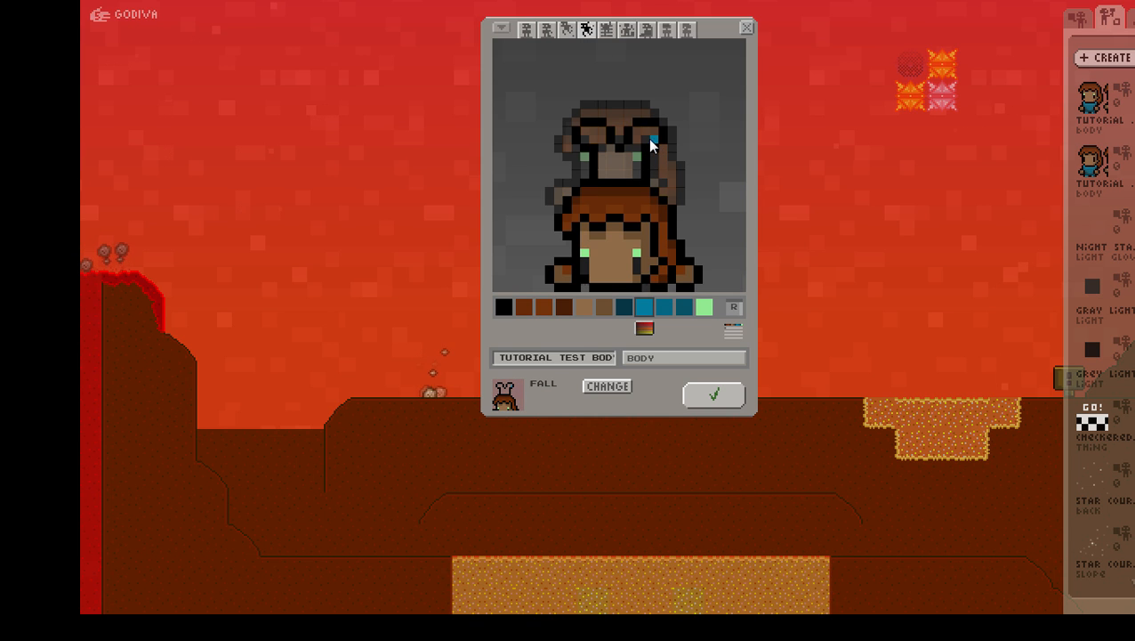
pyautogui.moveTo(648, 139); pyautogui.dragTo(633, 170)
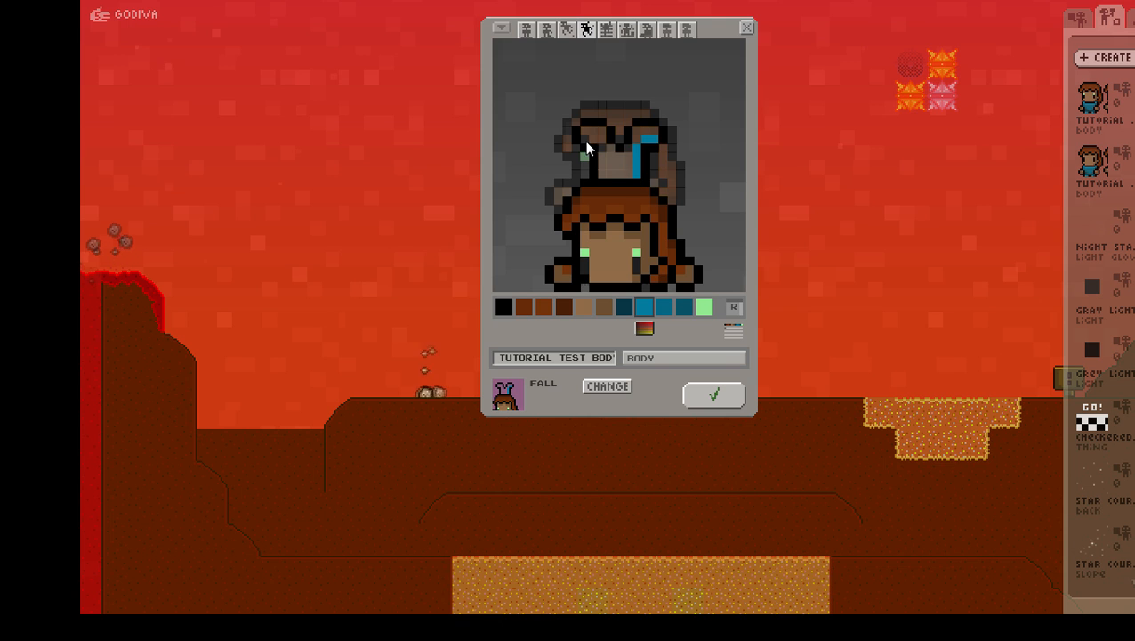
pyautogui.moveTo(585, 142)
pyautogui.mouseDown()
pyautogui.moveTo(600, 146)
pyautogui.moveTo(607, 173)
pyautogui.mouseUp()
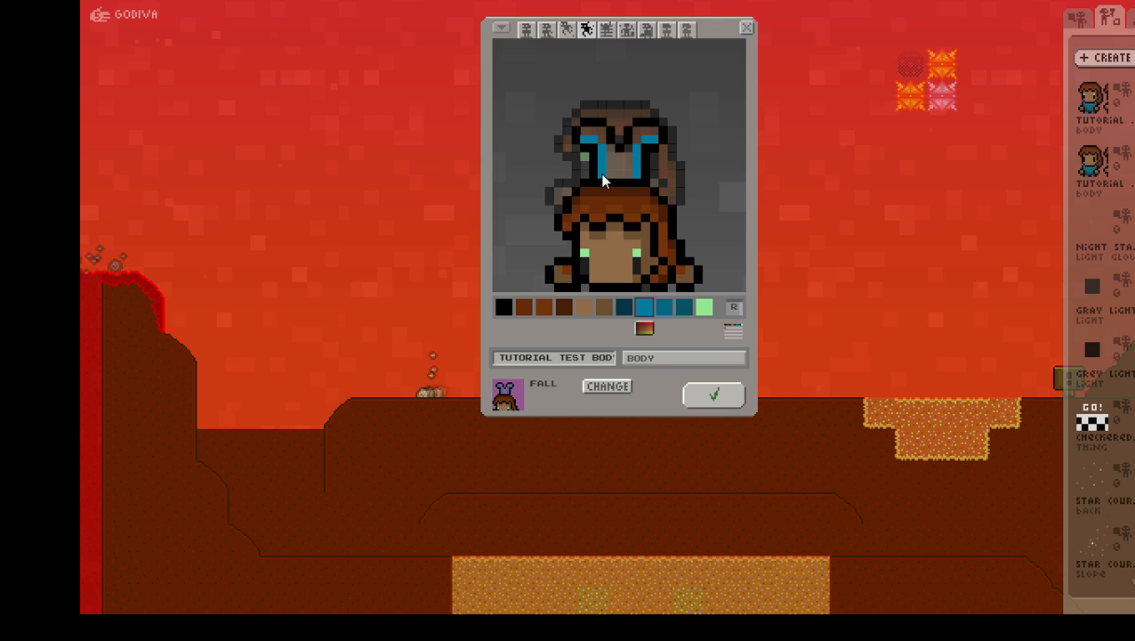
# Step: Shade the upper edges of the Fall pose's clothing with the darkest blue and fill its centre with medium blues
pyautogui.click(624, 307)
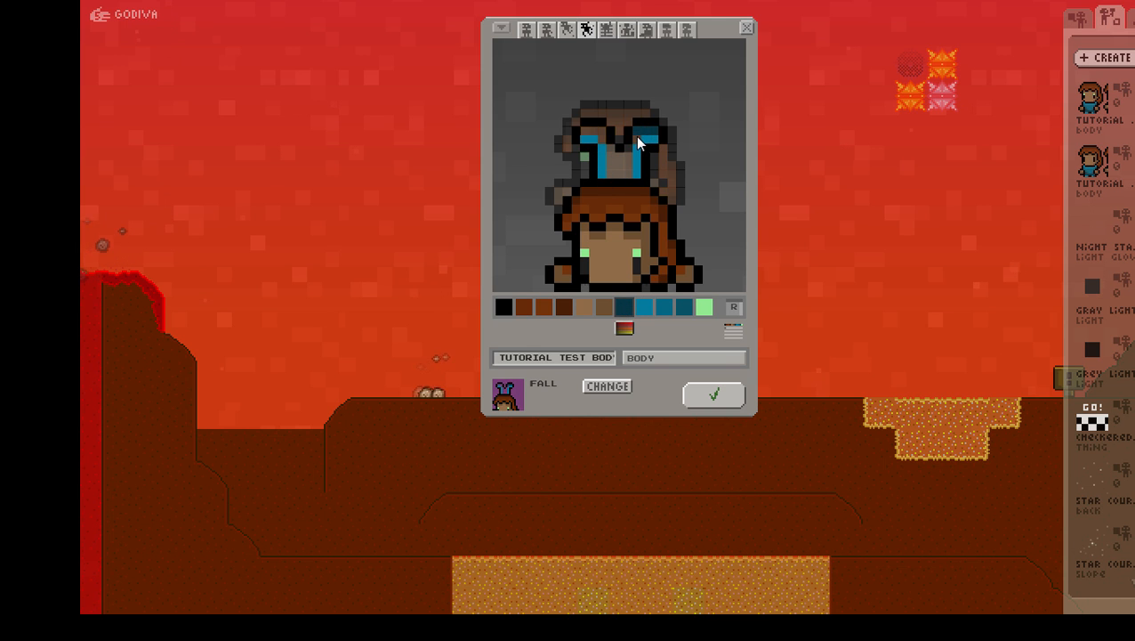
pyautogui.moveTo(637, 136)
pyautogui.mouseDown()
pyautogui.moveTo(621, 157)
pyautogui.moveTo(586, 132)
pyautogui.mouseUp()
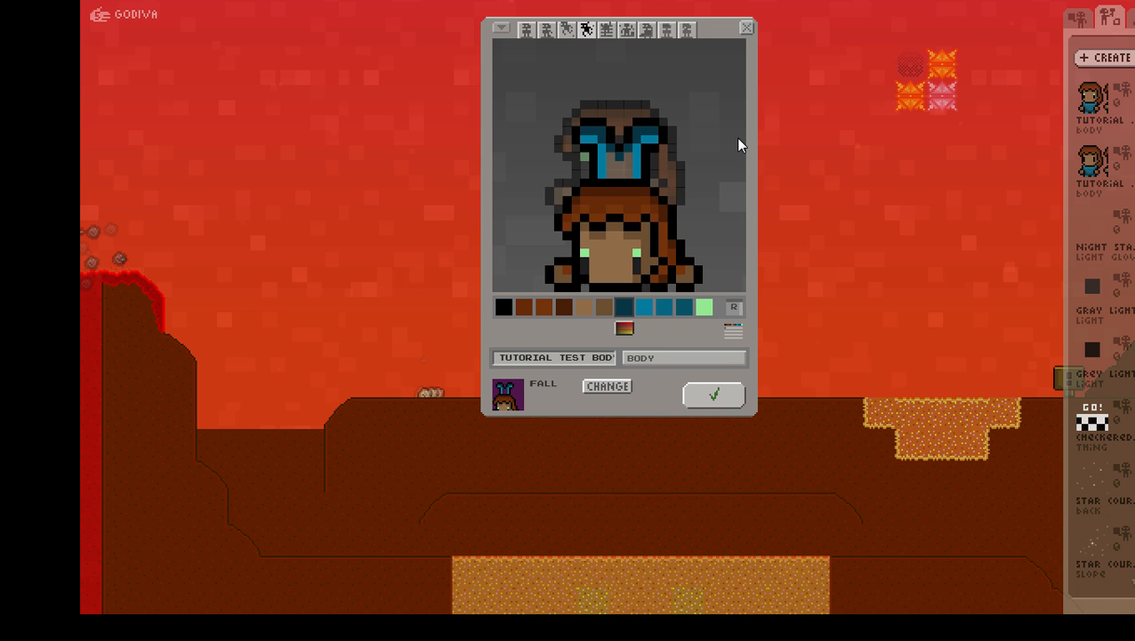
pyautogui.click(682, 306)
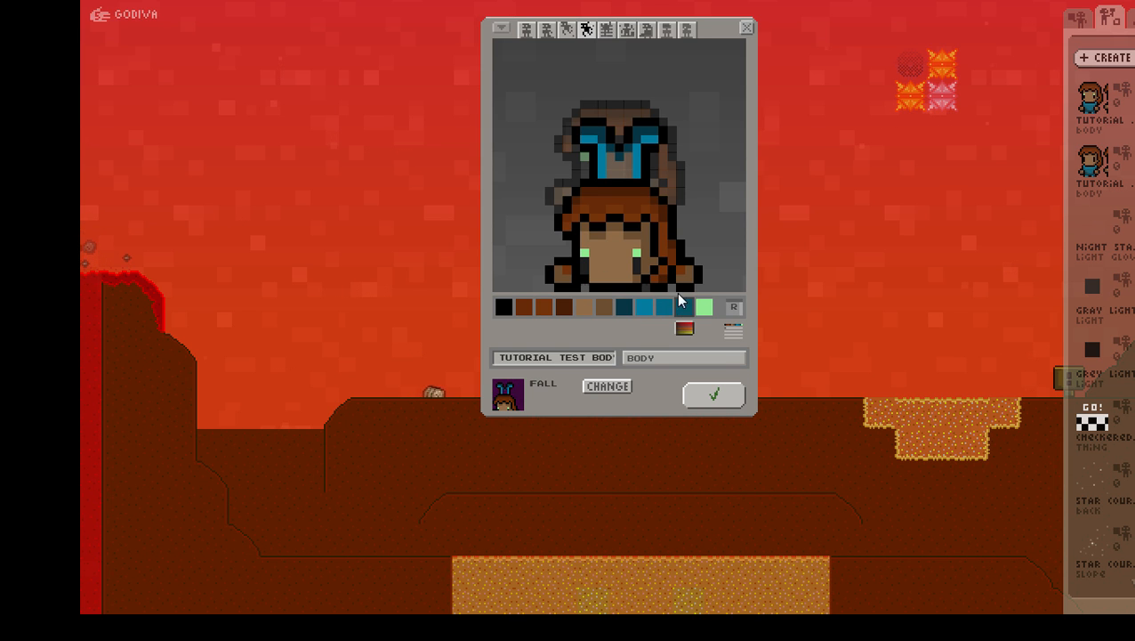
pyautogui.click(628, 163)
pyautogui.click(663, 306)
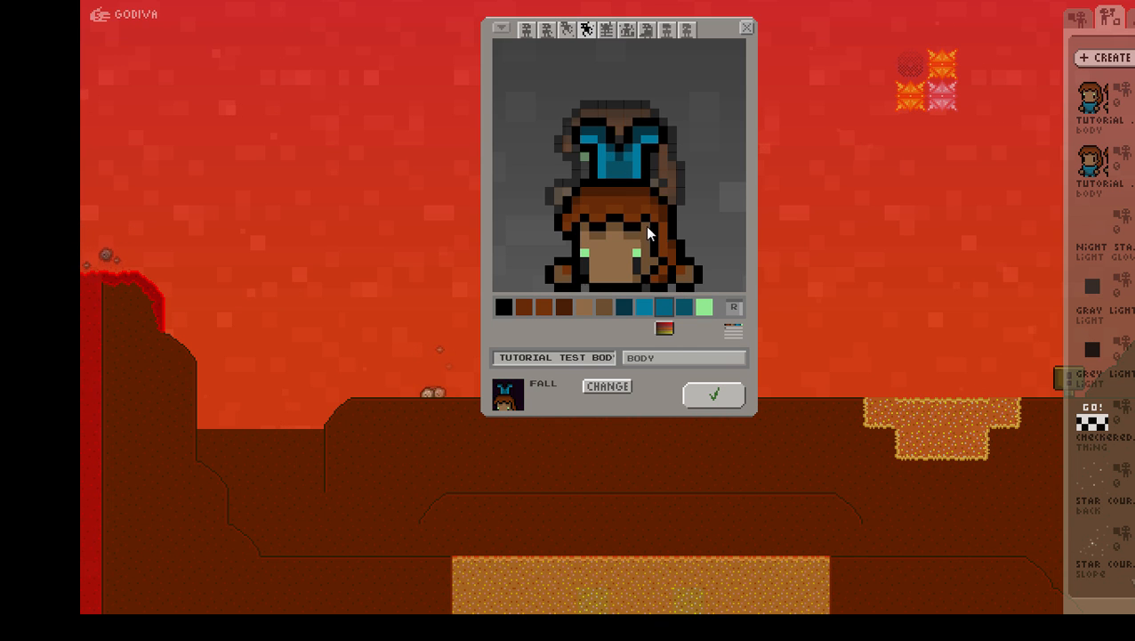
# Step: Repaint the Fall pose's hands with the light tan skin colour and compare the pose with Jump
pyautogui.click(583, 307)
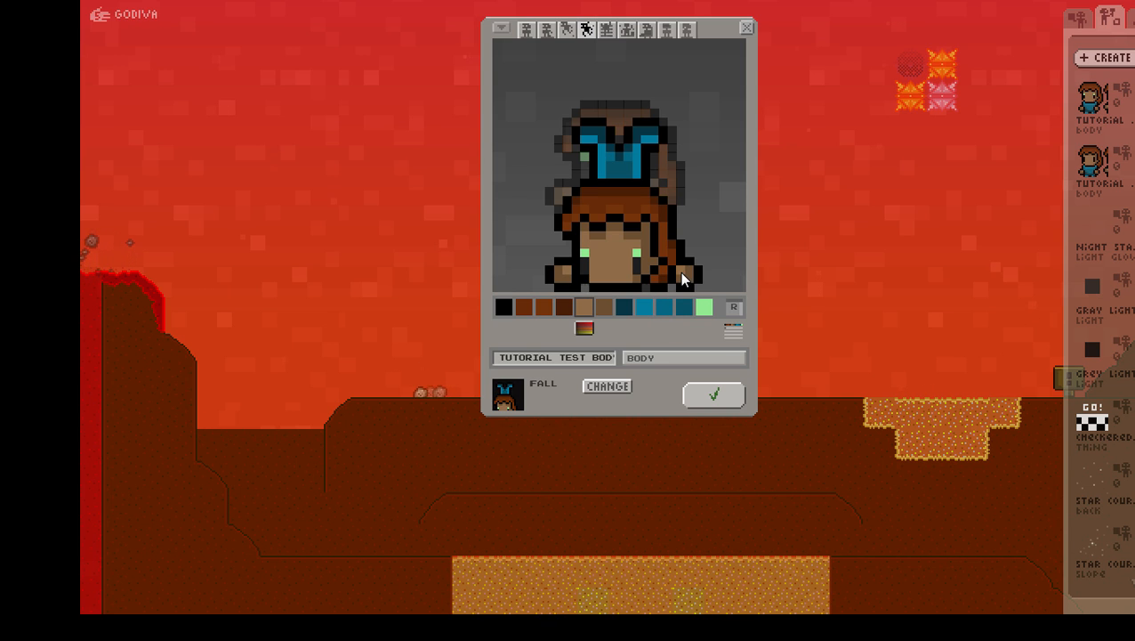
pyautogui.click(566, 30)
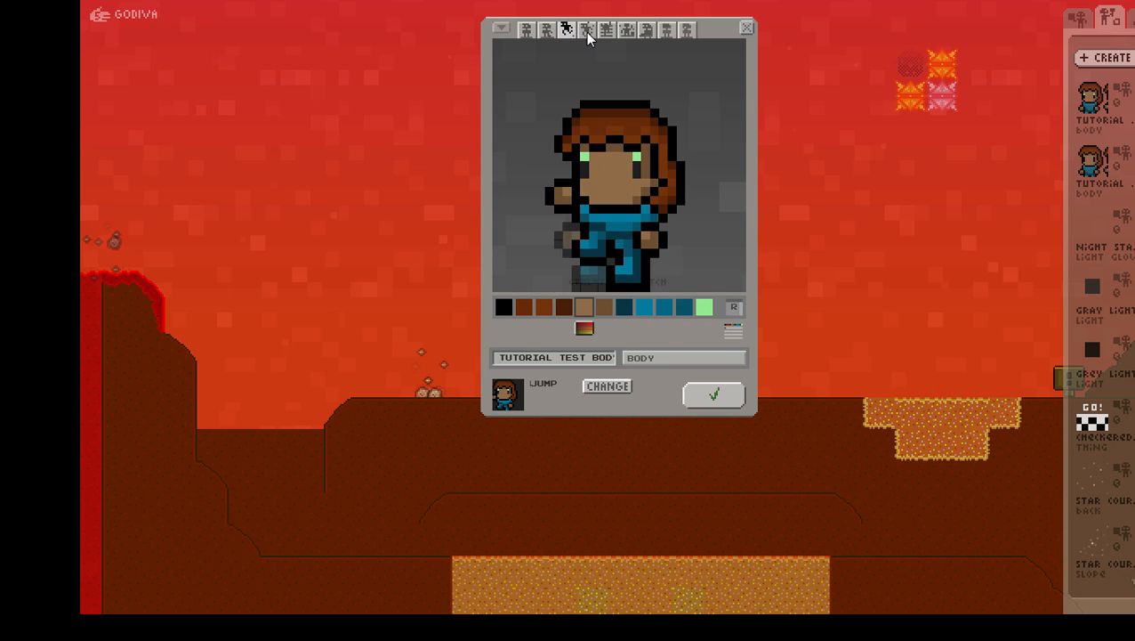
pyautogui.click(587, 31)
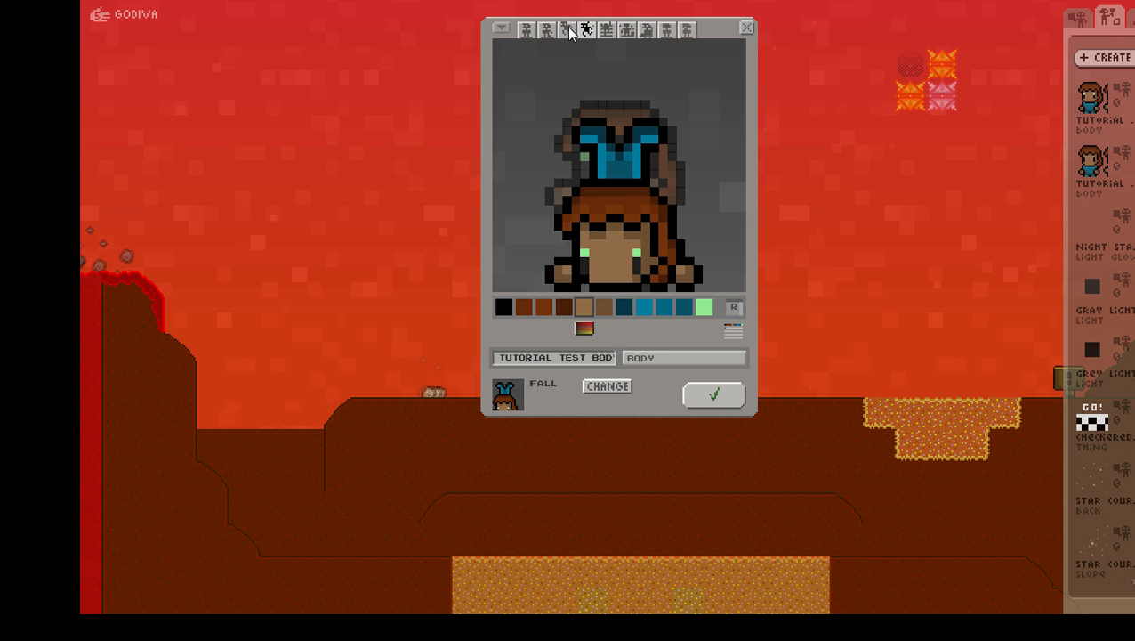
pyautogui.click(570, 30)
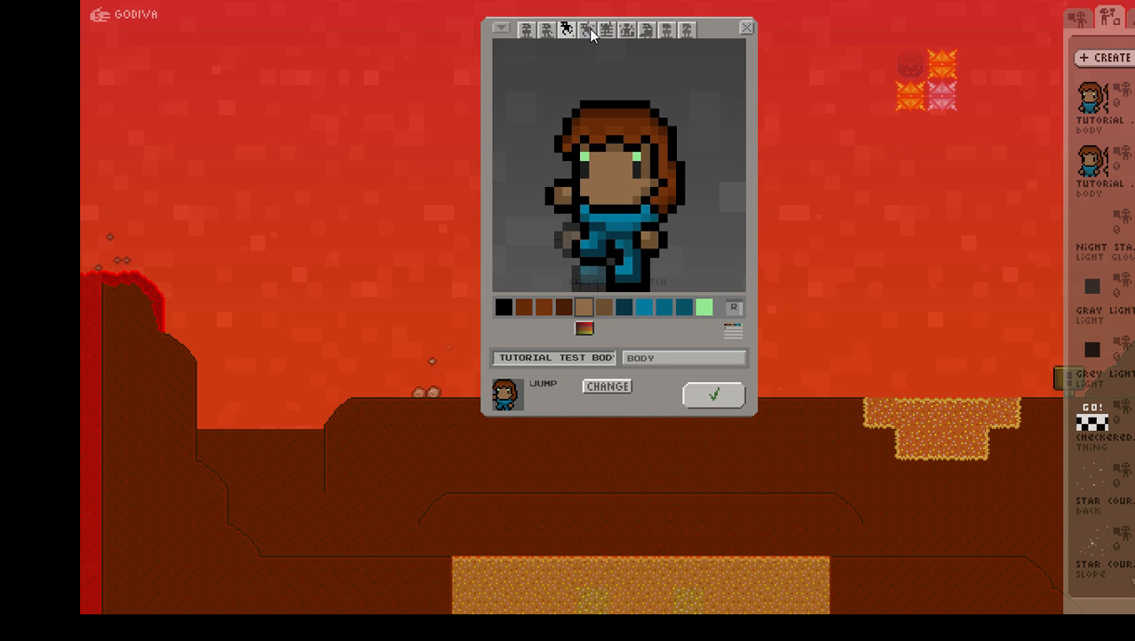
pyautogui.click(589, 31)
# Step: Copy the Stand pose's drawing into the empty Climb pose
pyautogui.click(606, 30)
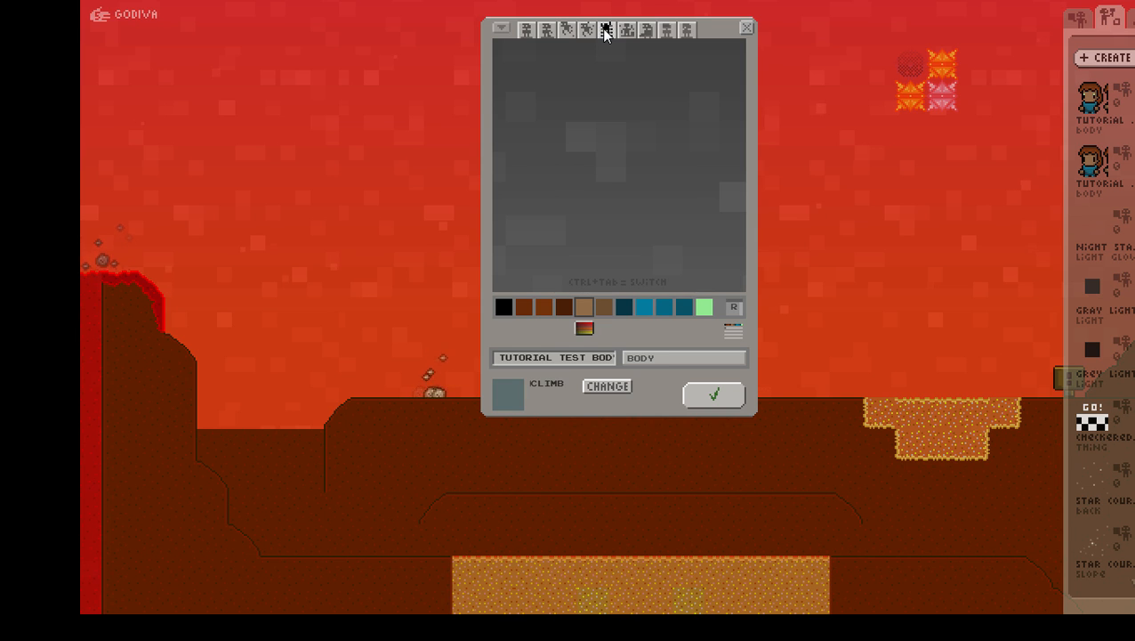
pyautogui.click(526, 30)
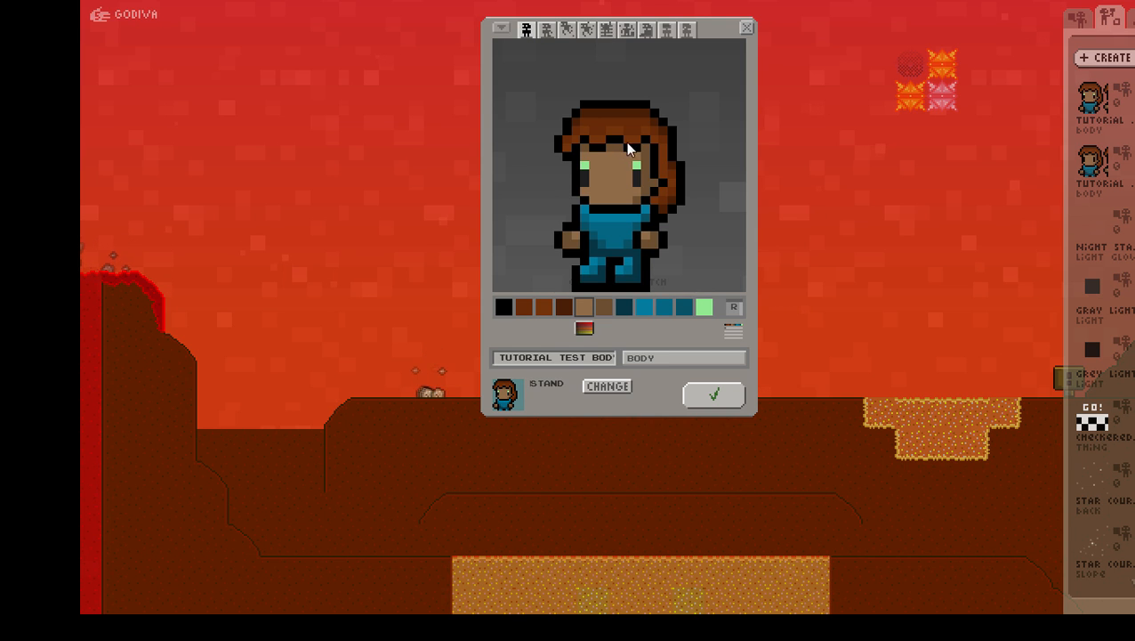
pyautogui.click(606, 30)
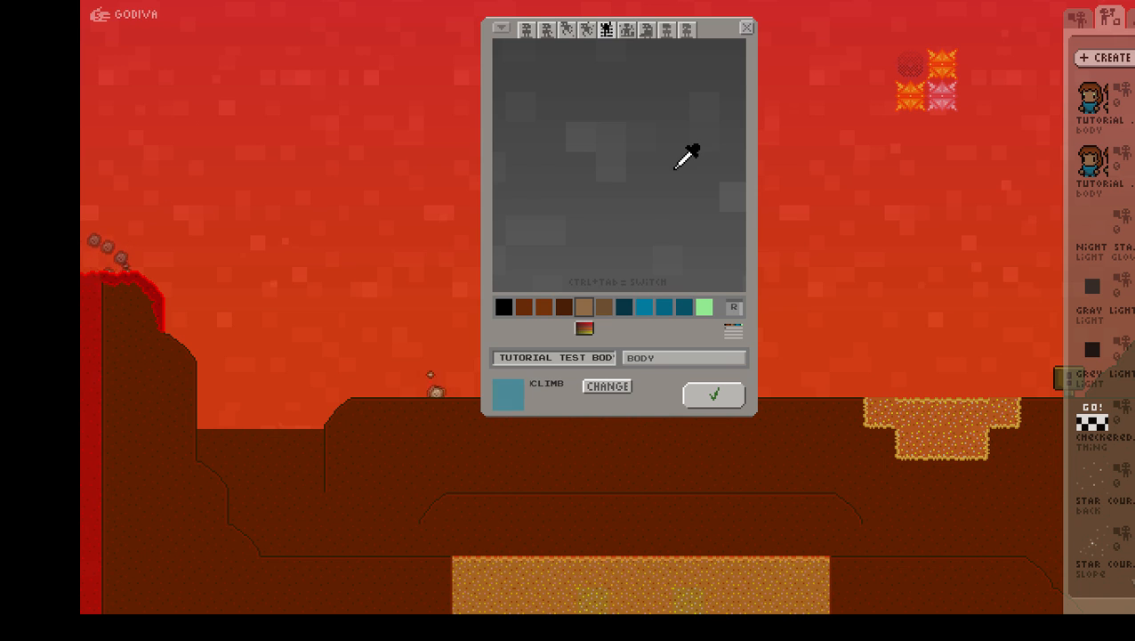
pyautogui.hotkey('ctrl', 'v')
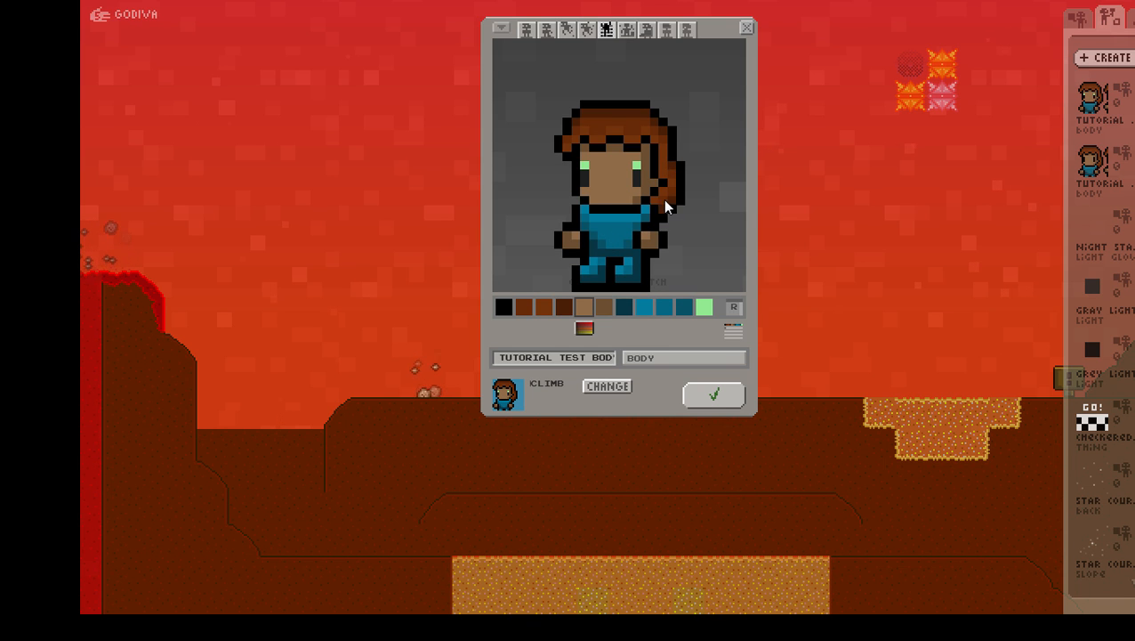
# Step: Redraw the right-hand leg of the Climb pose spread outward, with a black outline and a cleared interior
pyautogui.rightClick(619, 262)
pyautogui.moveTo(619, 269); pyautogui.dragTo(619, 277)
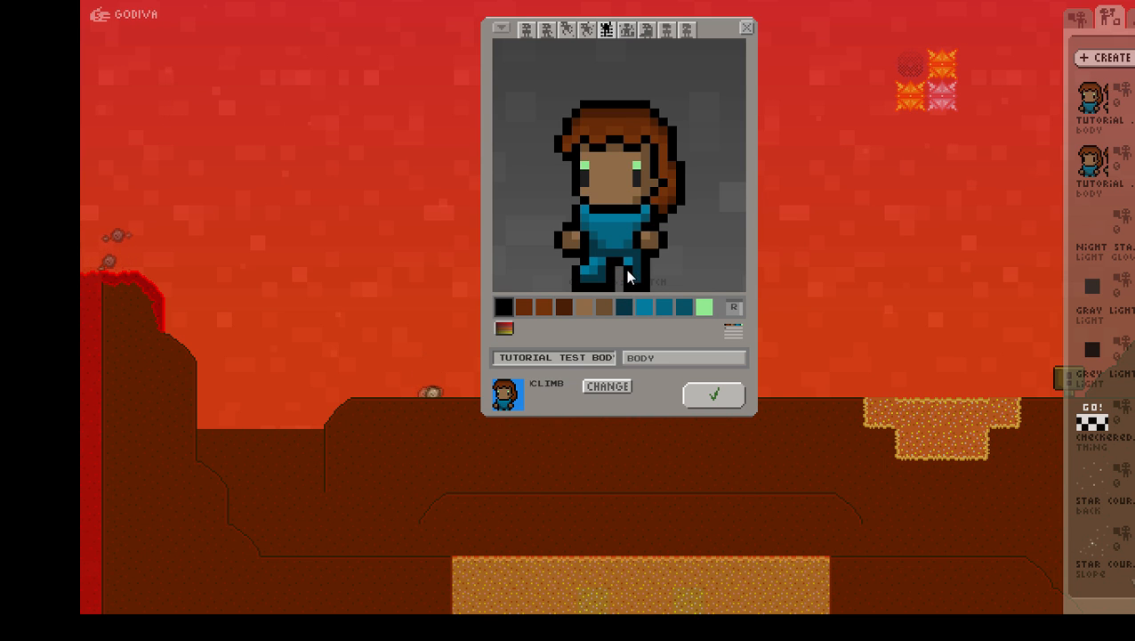
pyautogui.click(655, 287)
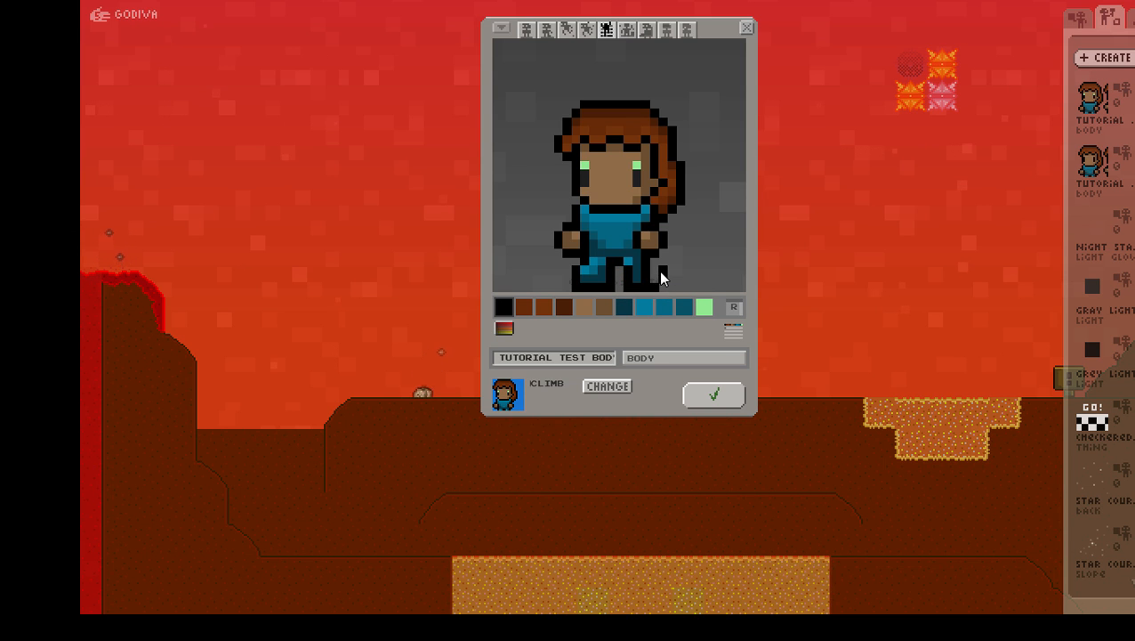
pyautogui.moveTo(661, 271); pyautogui.dragTo(662, 279)
pyautogui.click(646, 277)
pyautogui.click(654, 262)
pyautogui.click(647, 269)
# Step: Colour the Climb pose's redrawn leg with bright, medium and dark blue to match the other leg
pyautogui.rightClick(624, 279)
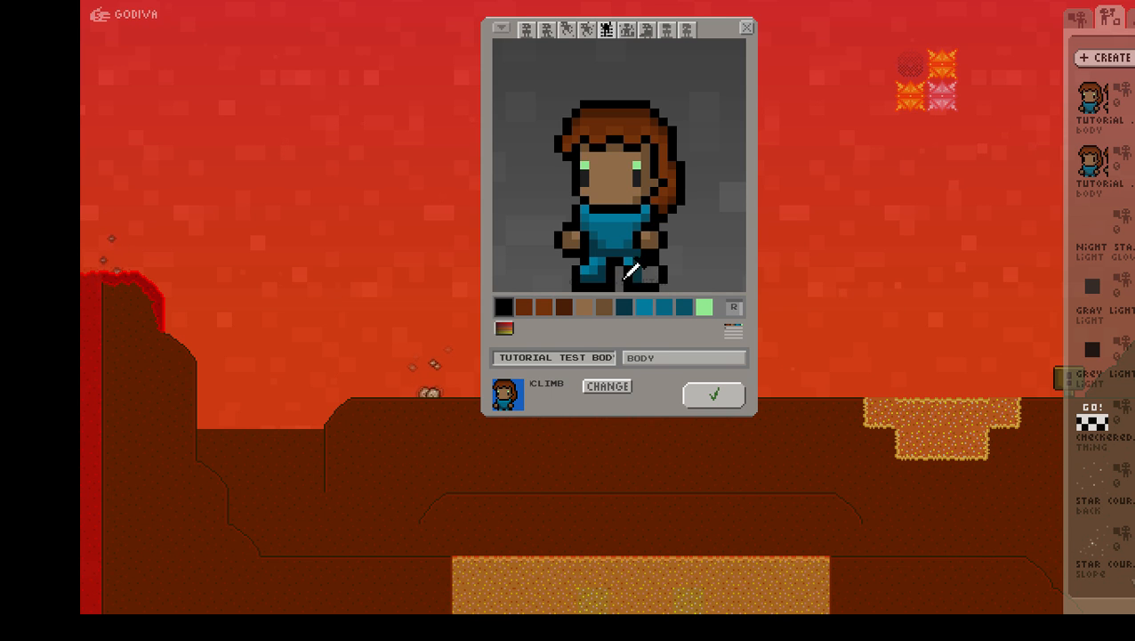
pyautogui.click(585, 277)
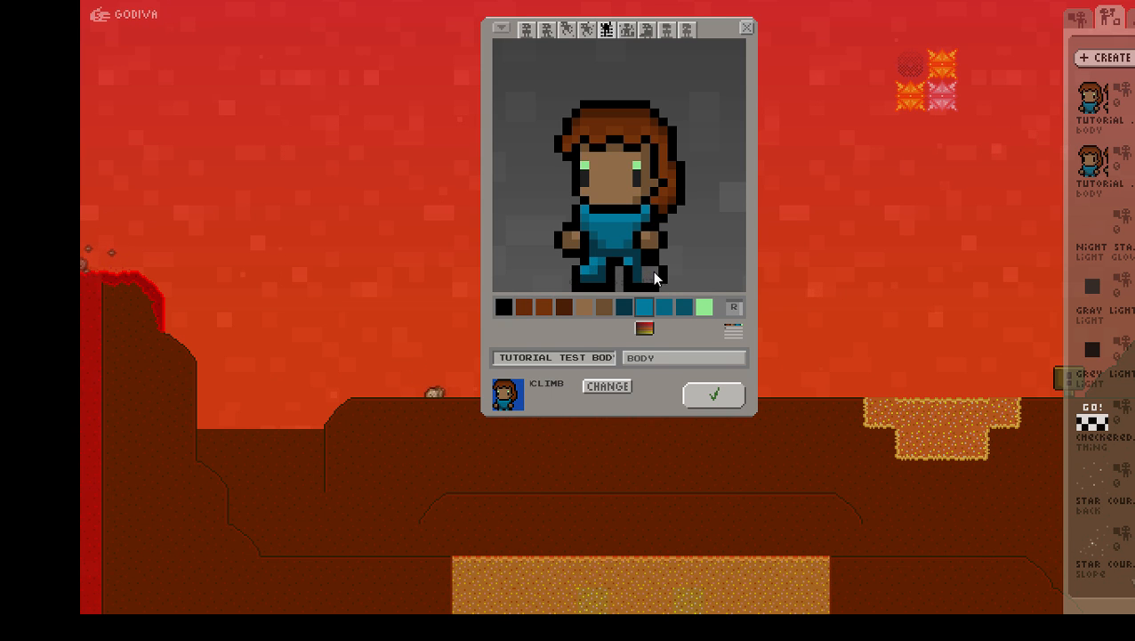
pyautogui.click(654, 270)
pyautogui.click(646, 260)
pyautogui.rightClick(597, 280)
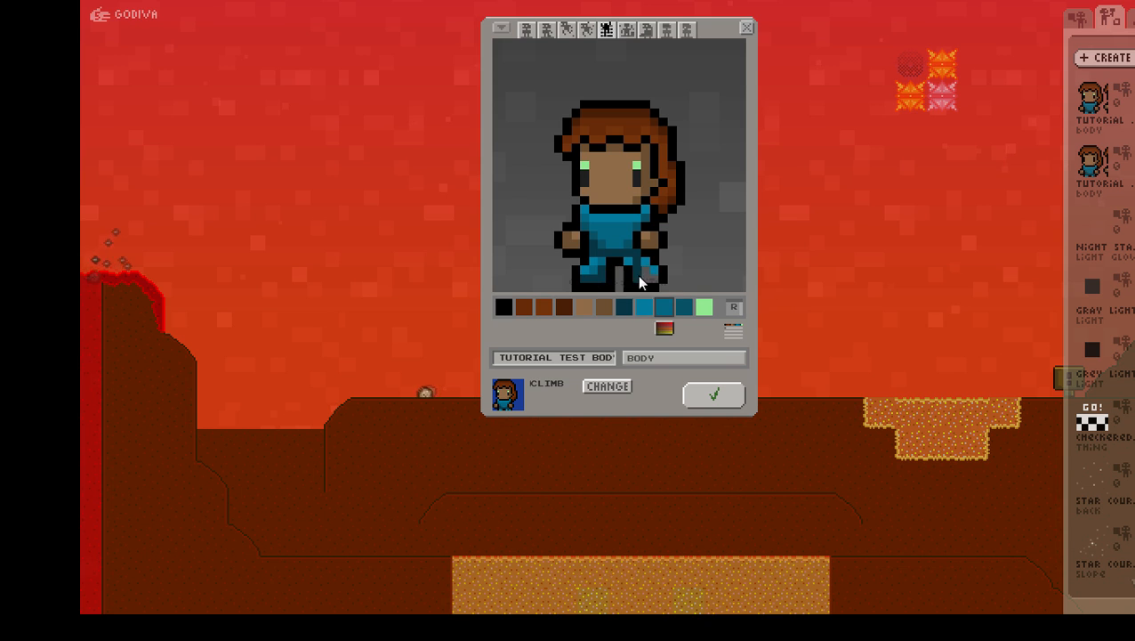
pyautogui.rightClick(646, 273)
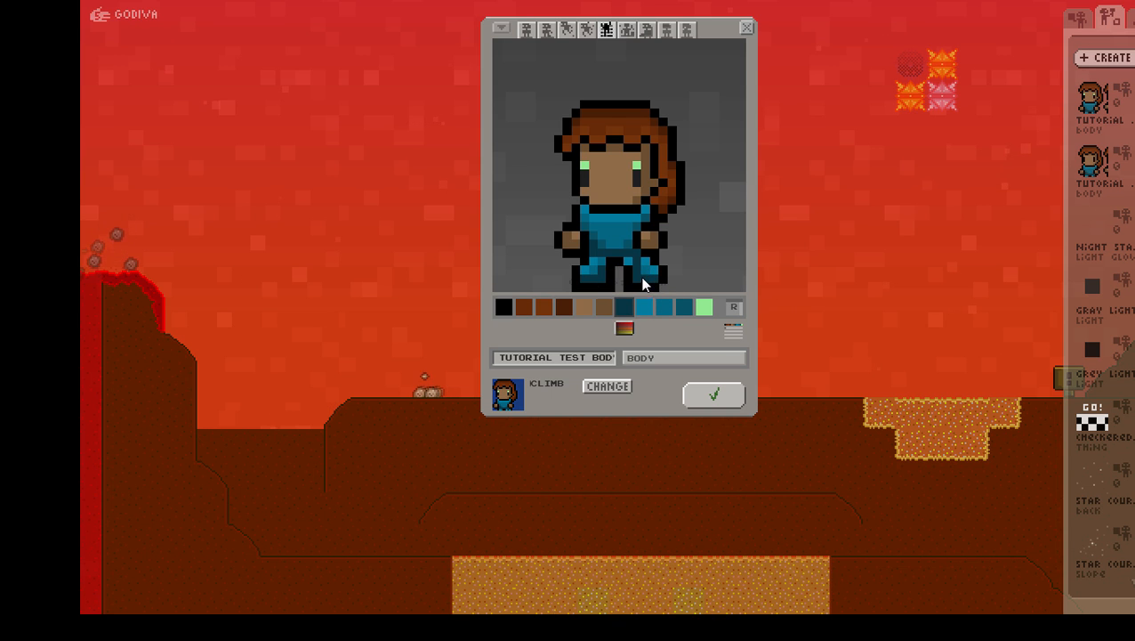
pyautogui.rightClick(645, 266)
# Step: Remove both hands and the outer side hair from the Climb pose, keeping a black body outline
pyautogui.rightClick(630, 268)
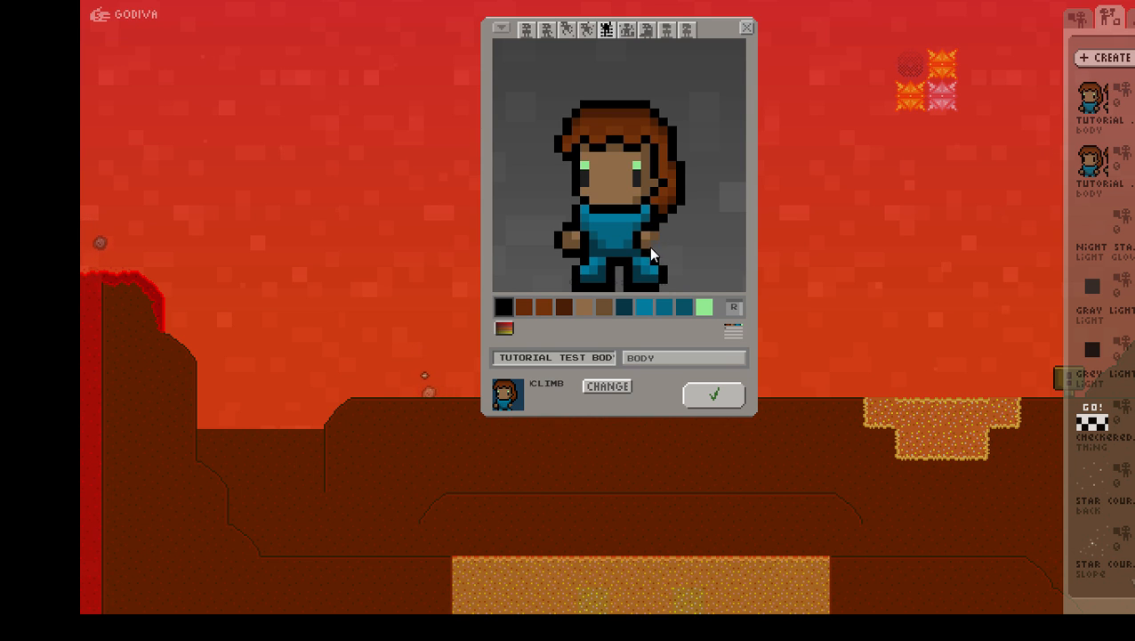
pyautogui.moveTo(651, 248); pyautogui.dragTo(651, 236)
pyautogui.moveTo(559, 235)
pyautogui.mouseDown()
pyautogui.moveTo(558, 248)
pyautogui.moveTo(567, 233)
pyautogui.moveTo(575, 249)
pyautogui.mouseUp()
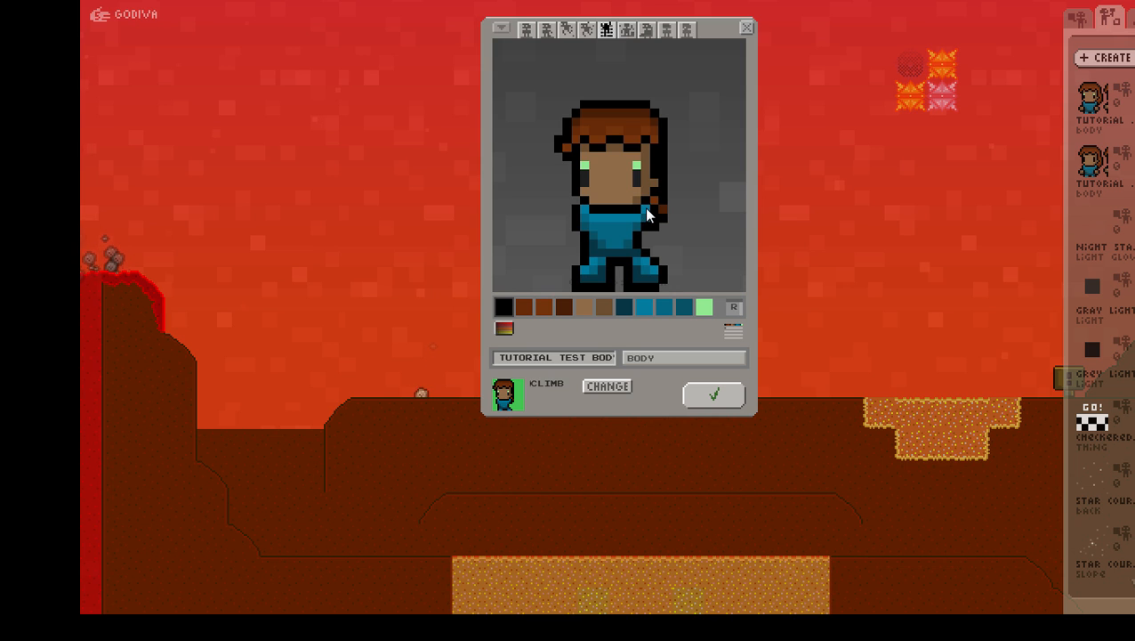
# Step: Draw a black outline down the left side of the Climb pose's head and across the neck for longer hair
pyautogui.click(584, 212)
pyautogui.click(575, 202)
pyautogui.moveTo(569, 202); pyautogui.dragTo(564, 144)
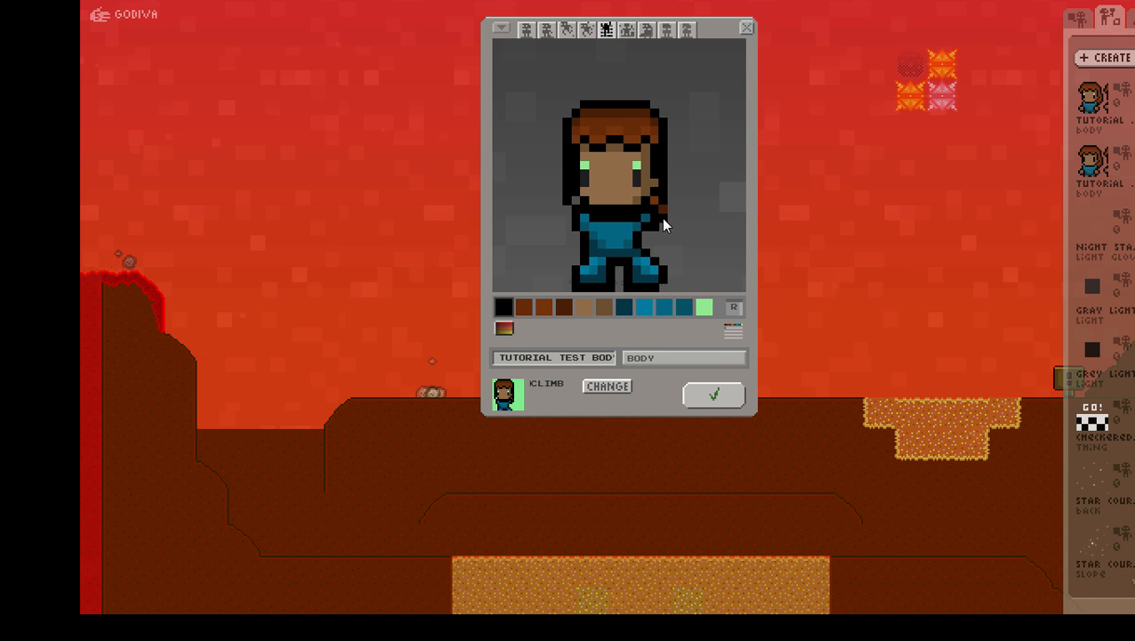
# Step: Extend the Climb pose's hair down both sides and below the face in browns, edged with a black outline
pyautogui.rightClick(656, 136)
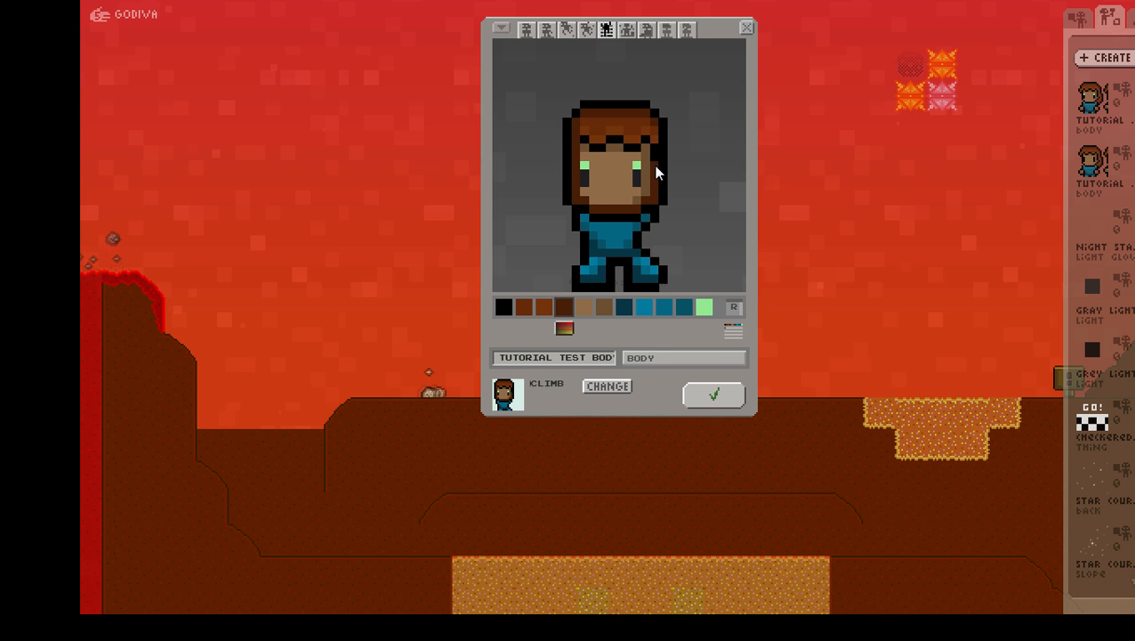
pyautogui.rightClick(664, 143)
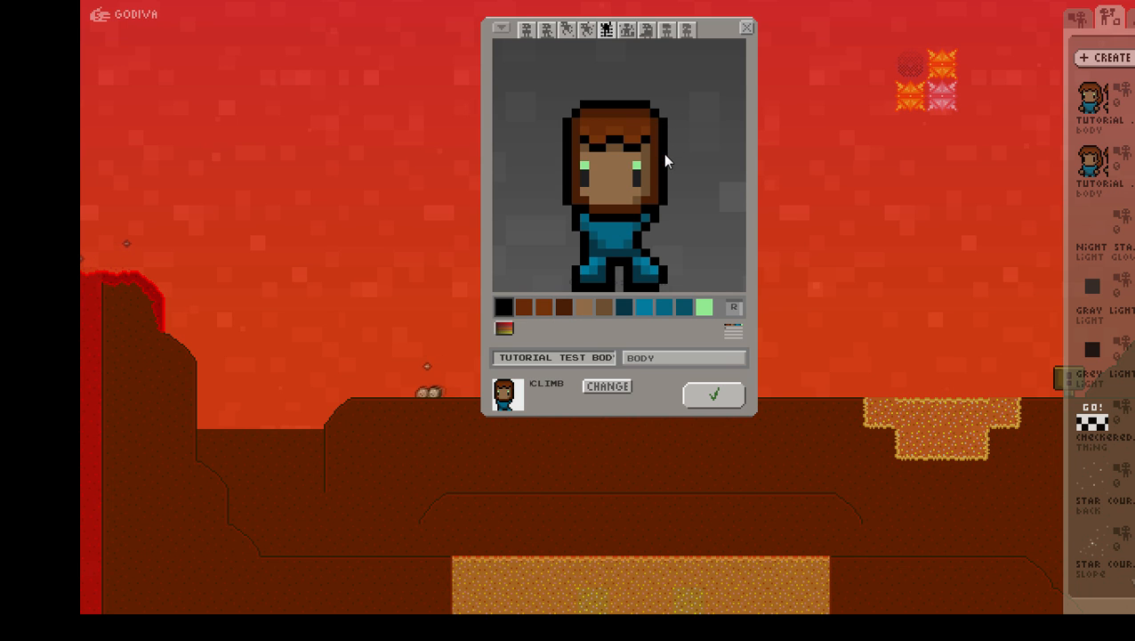
pyautogui.rightClick(637, 154)
pyautogui.rightClick(587, 119)
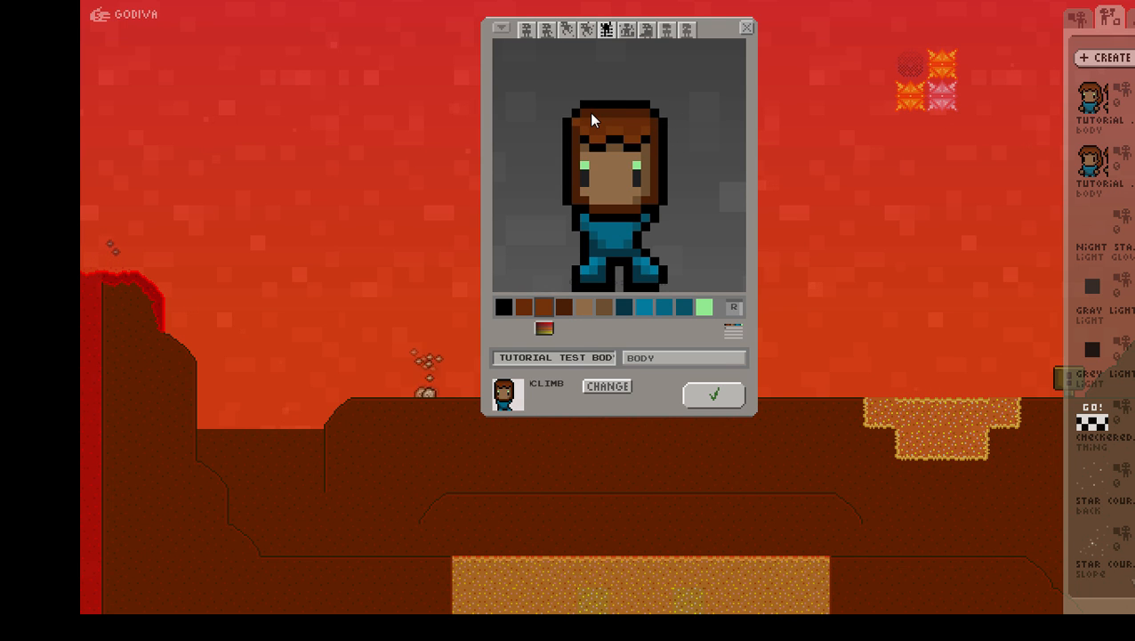
# Step: Cover the Climb pose's fringe, face and eyes with medium brown hair so the head is seen from behind
pyautogui.rightClick(651, 121)
pyautogui.moveTo(648, 129); pyautogui.dragTo(620, 140)
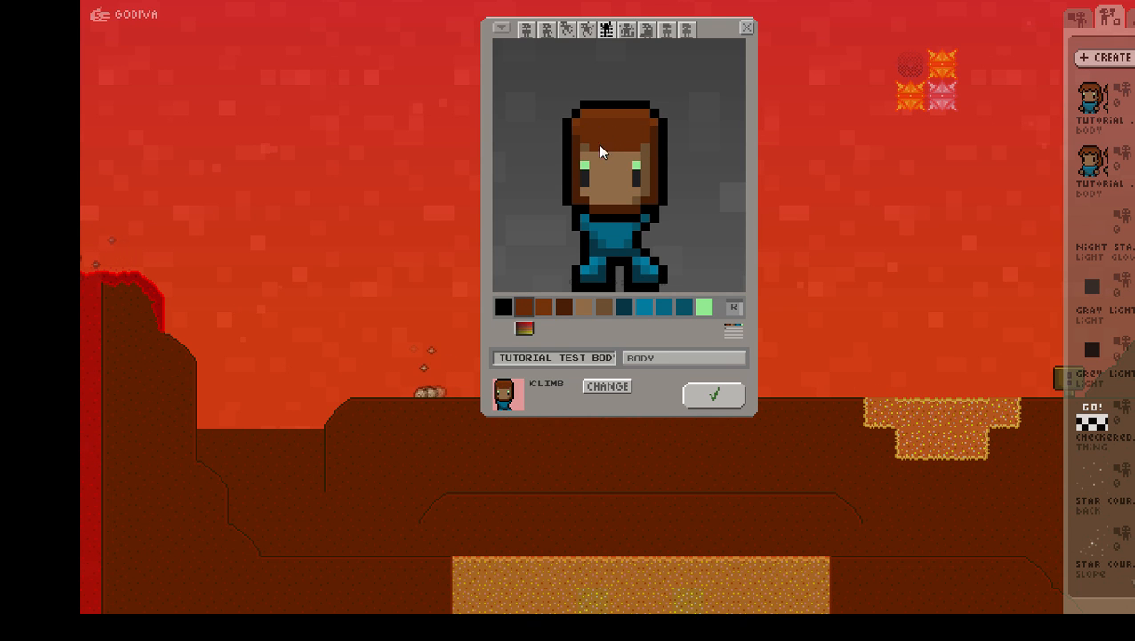
pyautogui.click(627, 168)
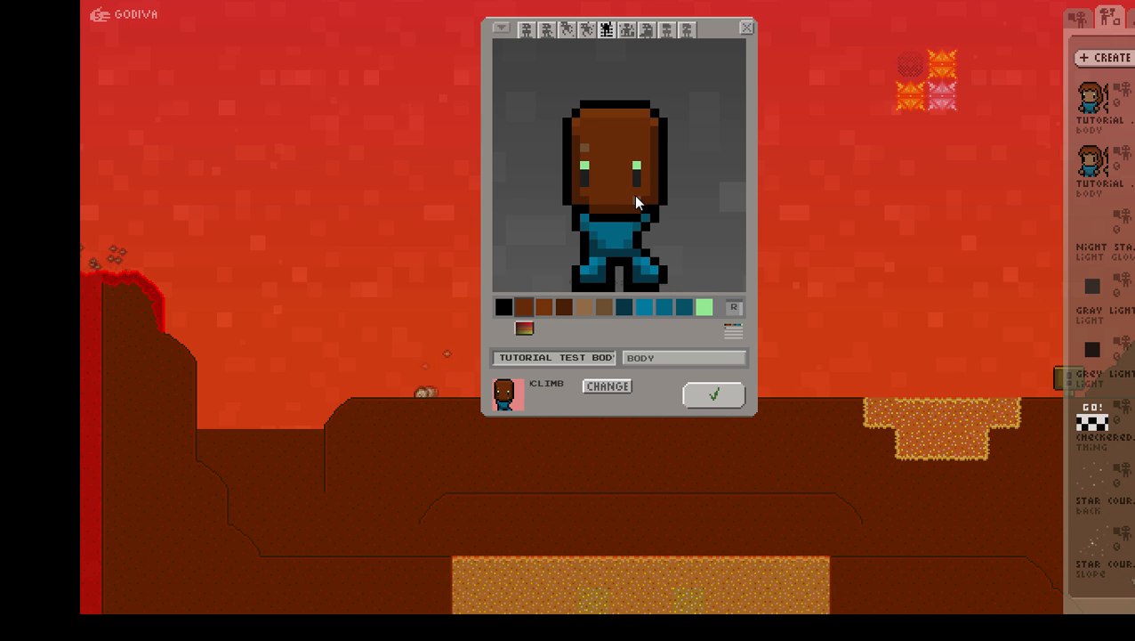
pyautogui.moveTo(636, 166); pyautogui.dragTo(634, 186)
pyautogui.click(584, 166)
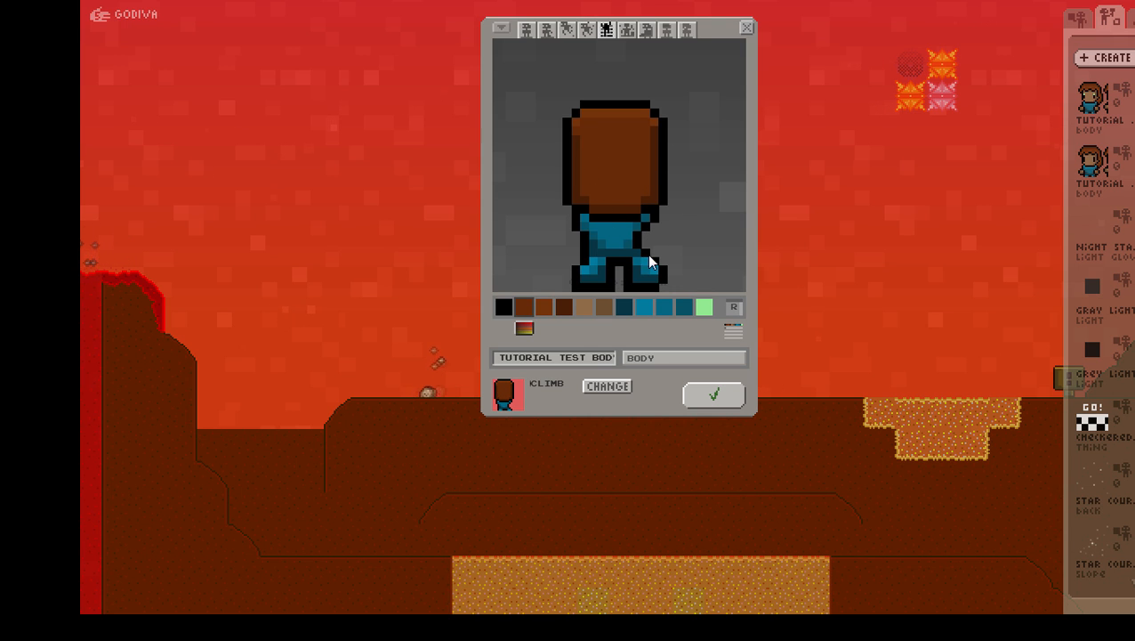
# Step: Reshade the Climb pose's torso and right-hand shoulder with medium and dark blue, and tidy the black outline beside them
pyautogui.rightClick(616, 242)
pyautogui.click(637, 226)
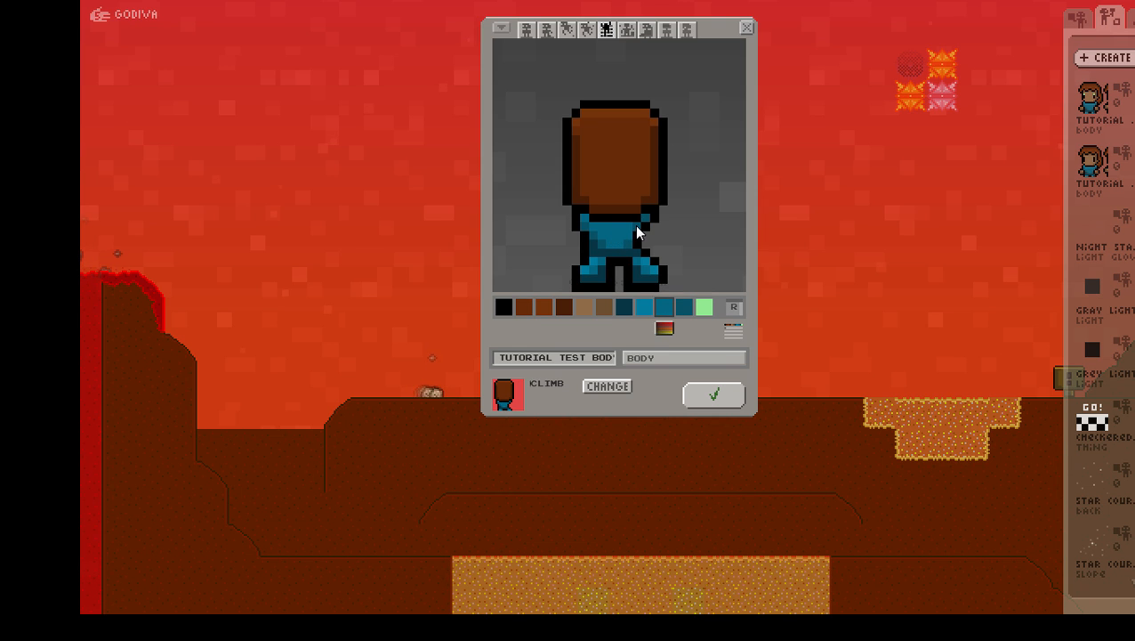
pyautogui.rightClick(628, 245)
pyautogui.click(638, 234)
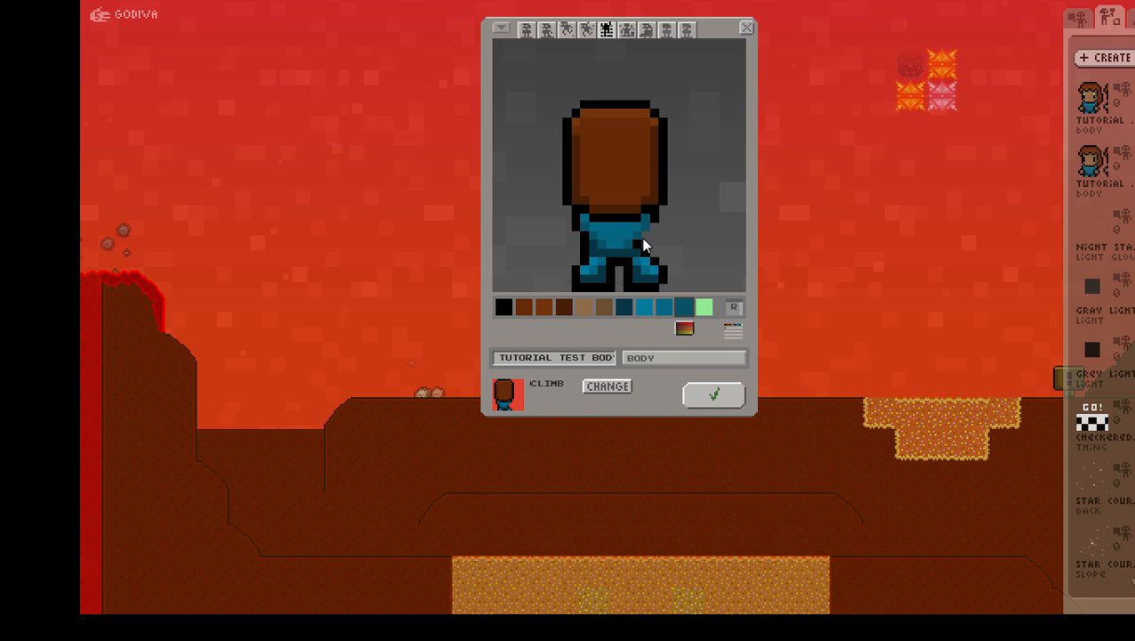
pyautogui.rightClick(664, 212)
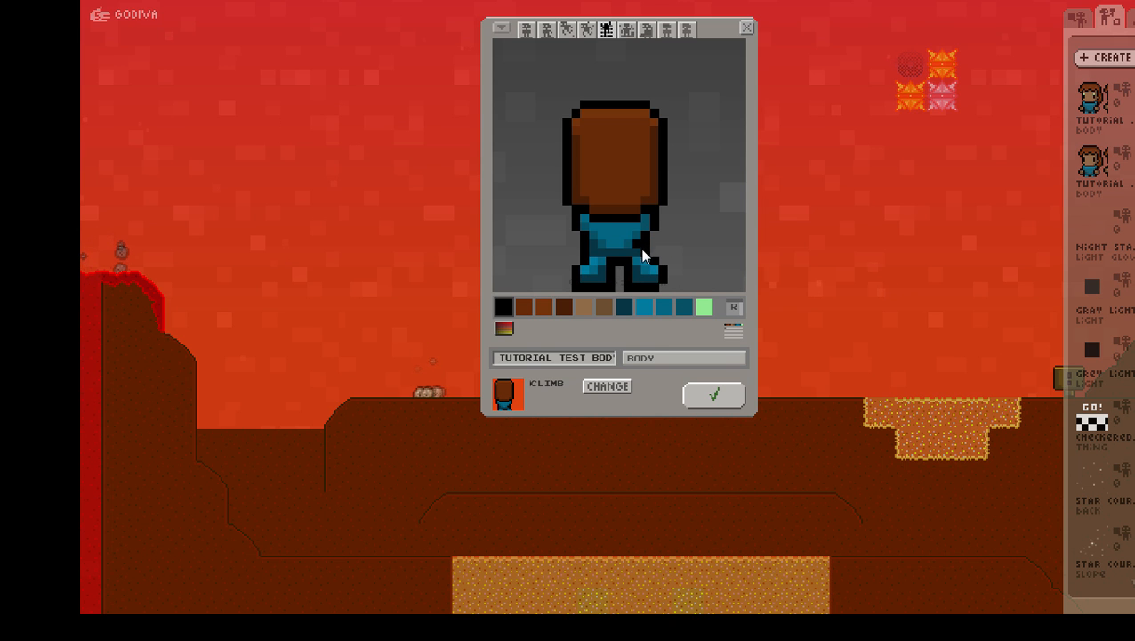
pyautogui.rightClick(653, 267)
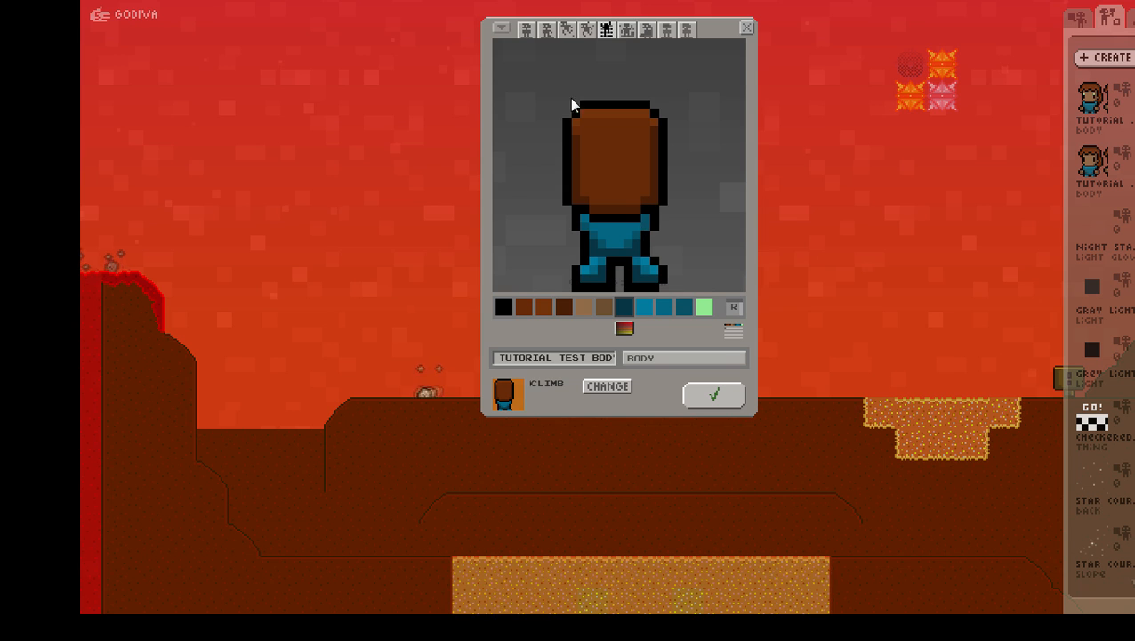
# Step: Draw two raised hands beside the Climb pose's head in light and dark skin tones with black outlines, the left-hand one higher
pyautogui.click(603, 307)
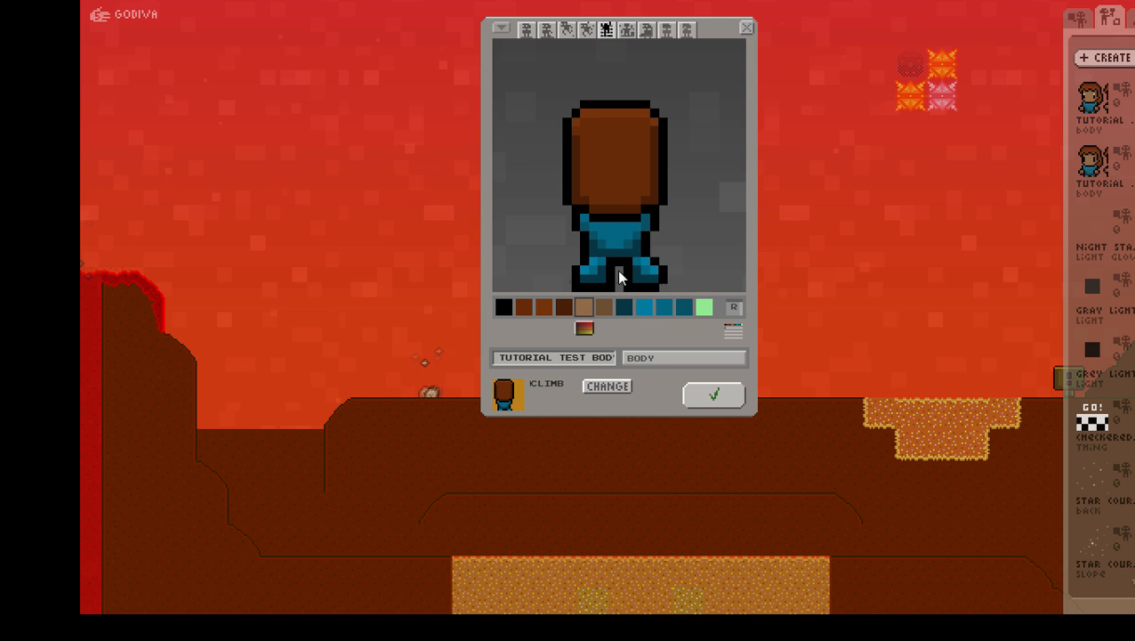
pyautogui.moveTo(672, 188)
pyautogui.mouseDown()
pyautogui.moveTo(669, 205)
pyautogui.moveTo(683, 210)
pyautogui.mouseUp()
pyautogui.moveTo(559, 174); pyautogui.dragTo(550, 176)
pyautogui.click(583, 308)
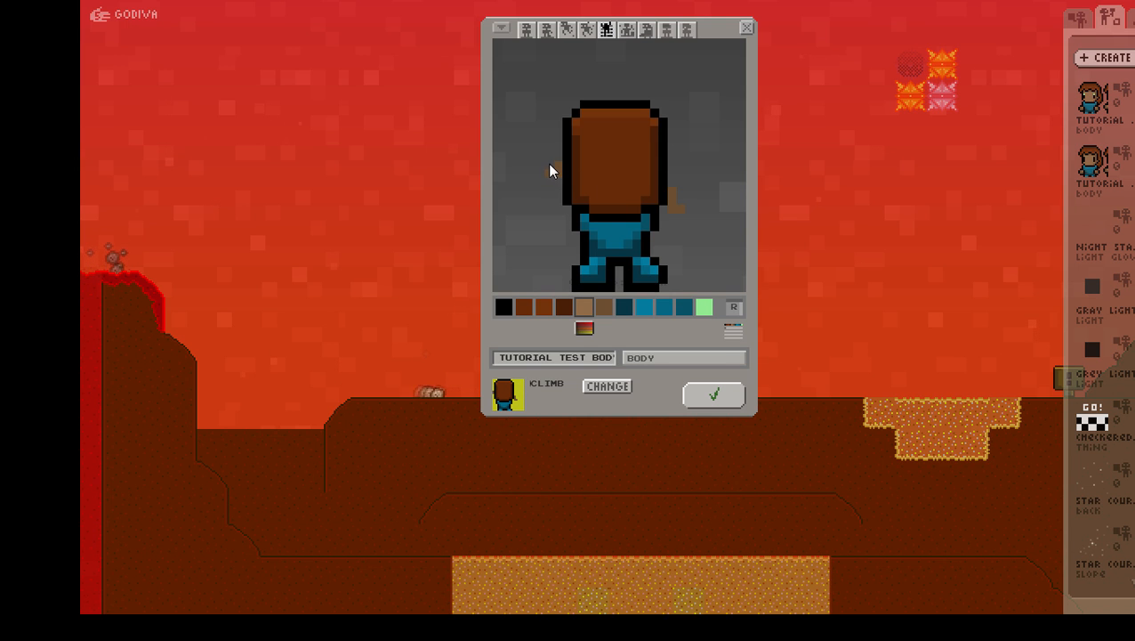
pyautogui.click(548, 164)
pyautogui.click(679, 192)
pyautogui.rightClick(681, 209)
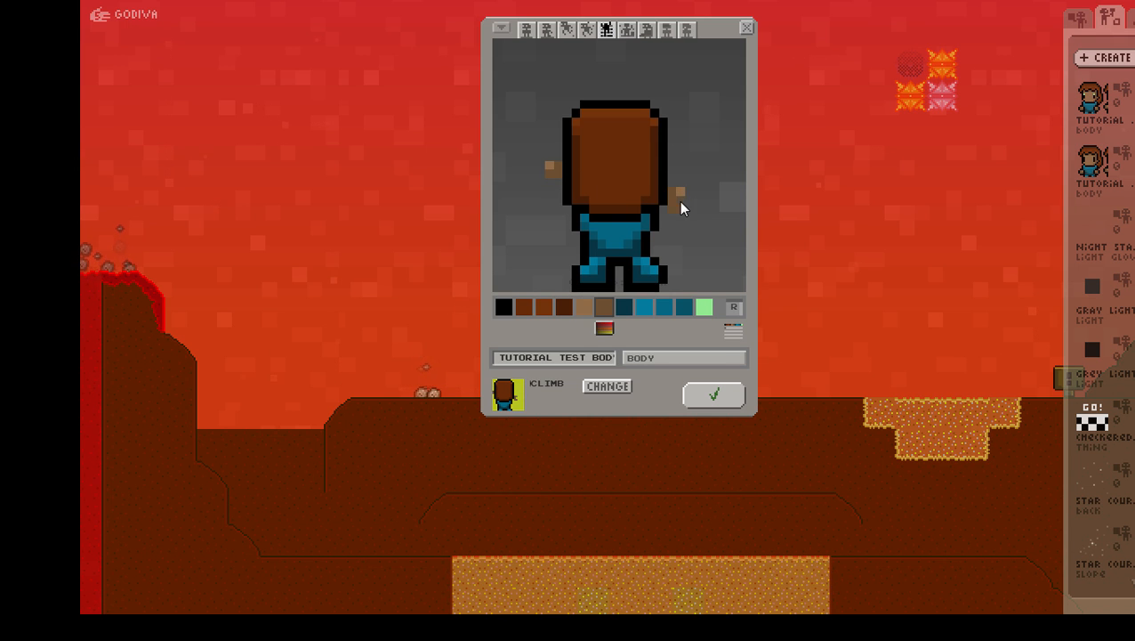
pyautogui.rightClick(668, 210)
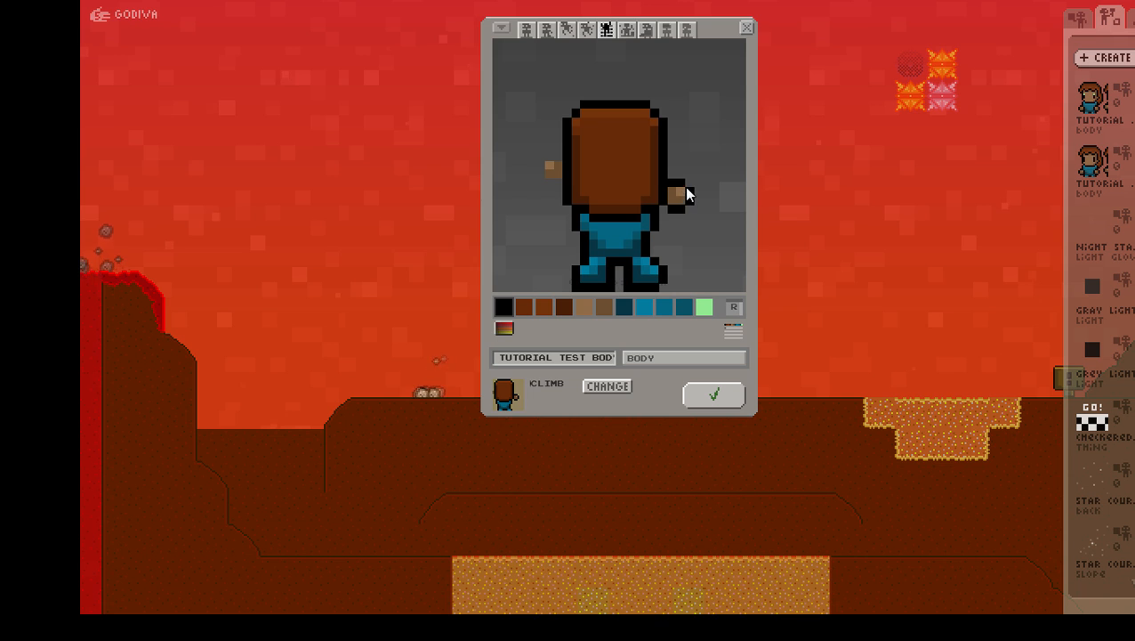
pyautogui.moveTo(540, 169)
pyautogui.mouseDown()
pyautogui.moveTo(546, 190)
pyautogui.moveTo(556, 157)
pyautogui.mouseUp()
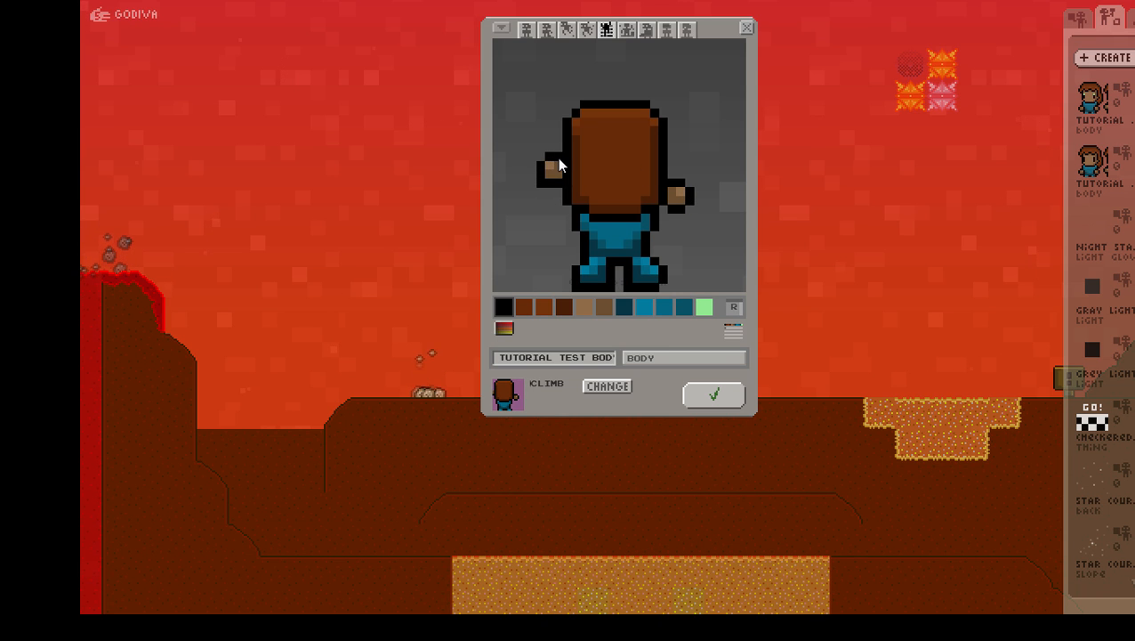
# Step: Compare the Climb pose with the Stand pose and fill out its right-hand torso and hip with dark blue shading
pyautogui.click(527, 29)
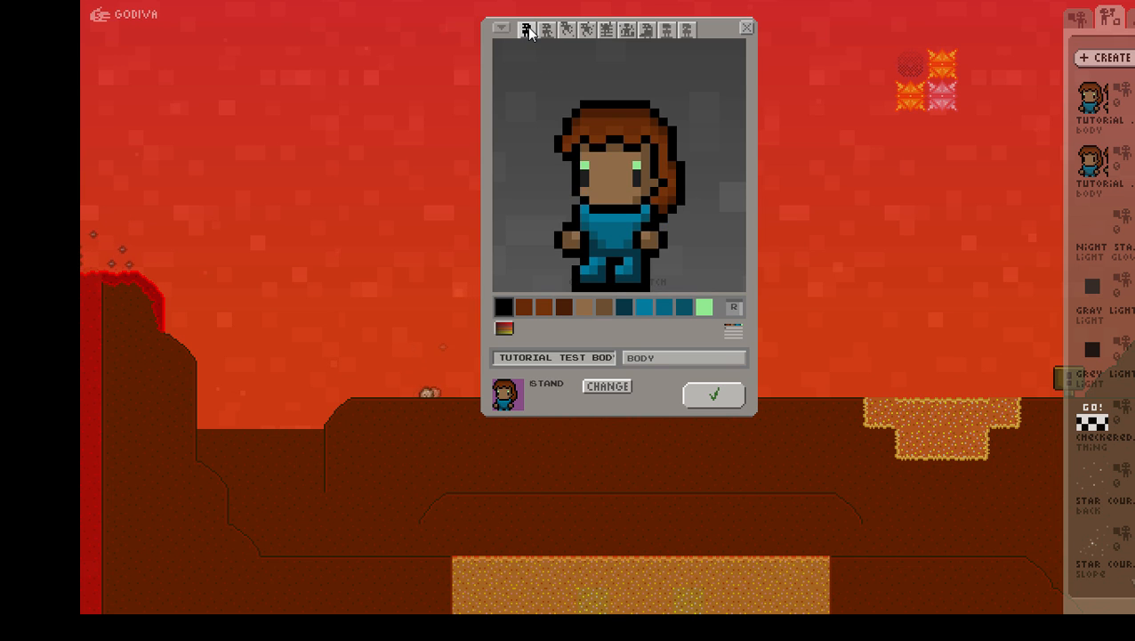
pyautogui.click(609, 29)
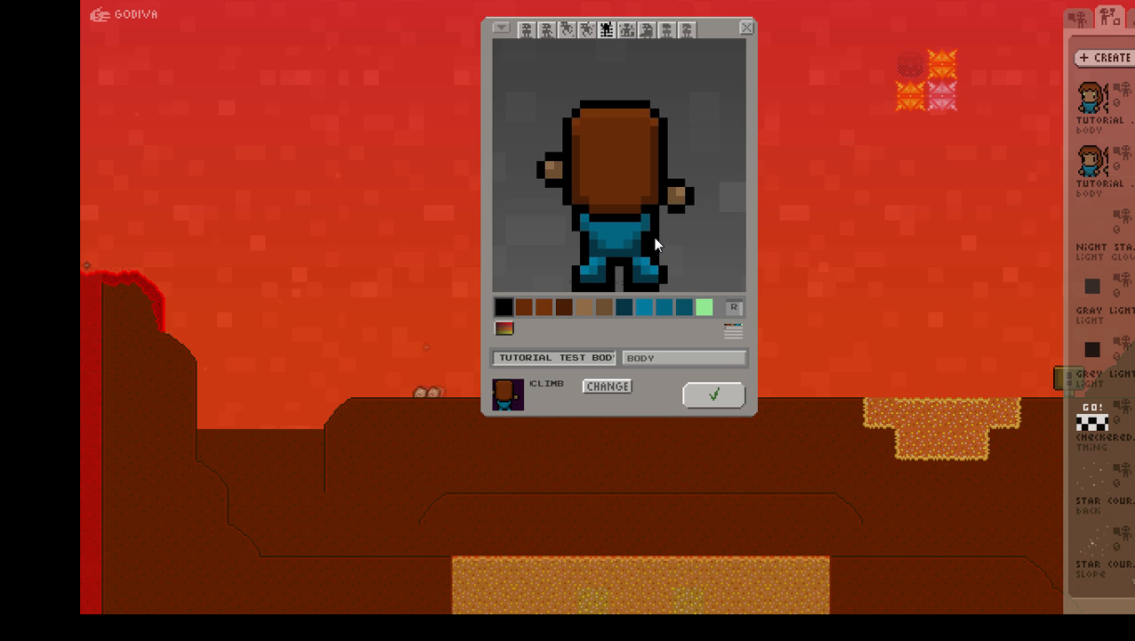
pyautogui.rightClick(637, 258)
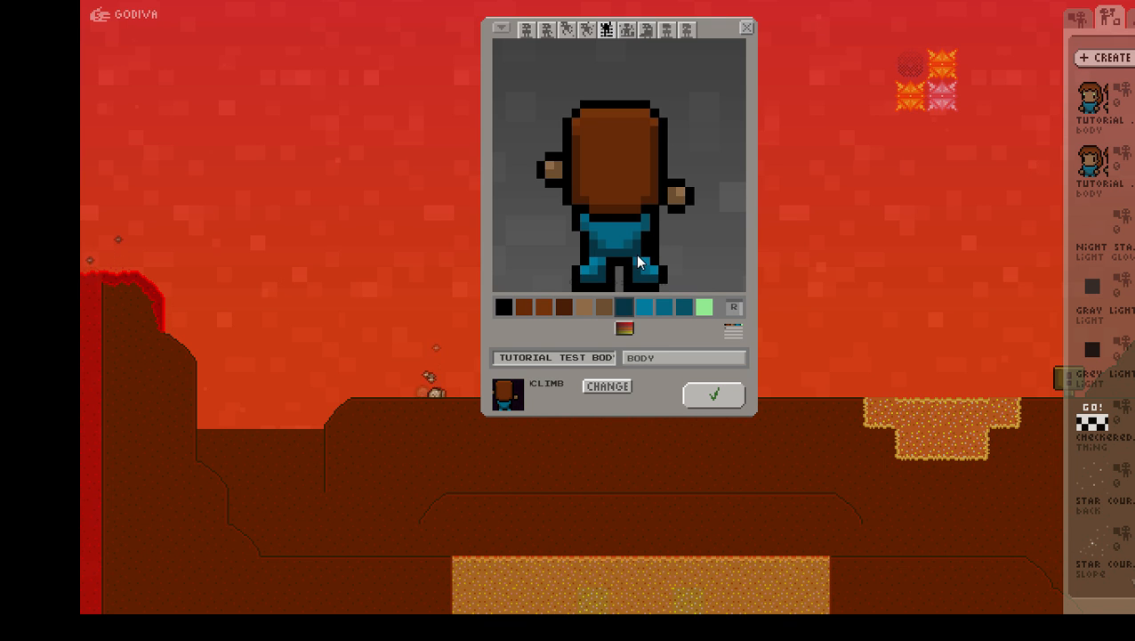
pyautogui.rightClick(644, 242)
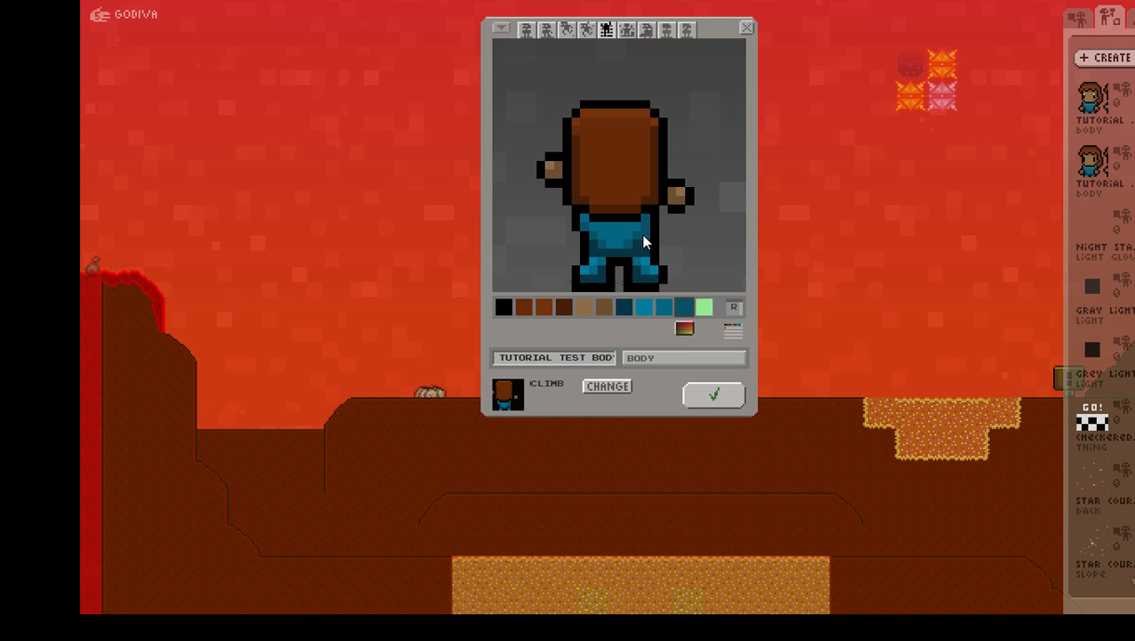
pyautogui.rightClick(627, 244)
pyautogui.rightClick(652, 241)
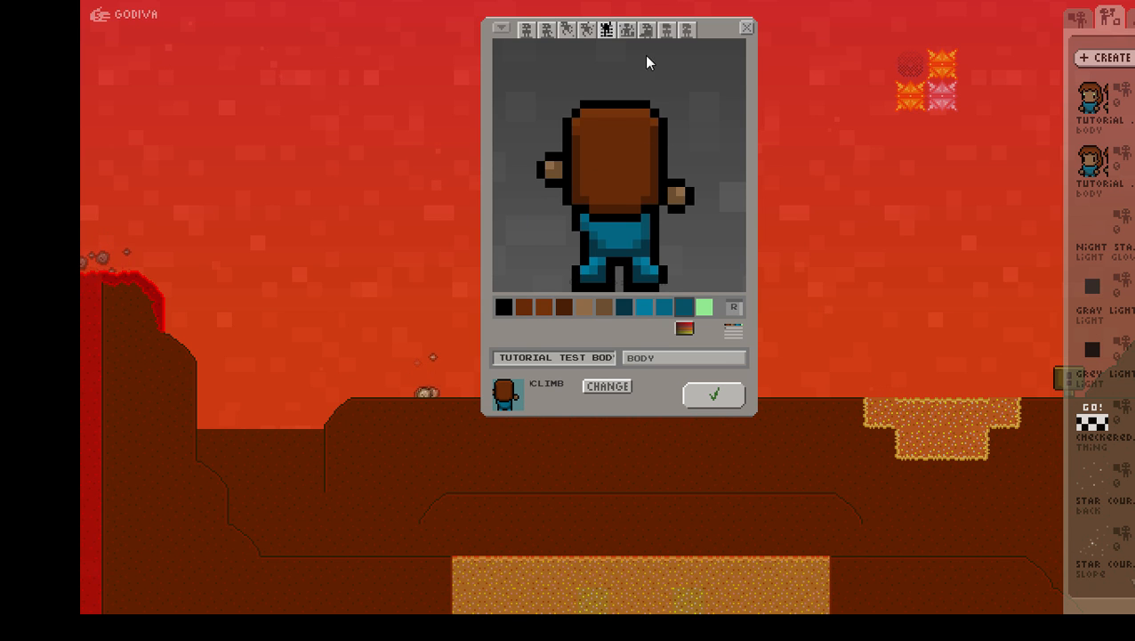
pyautogui.click(627, 34)
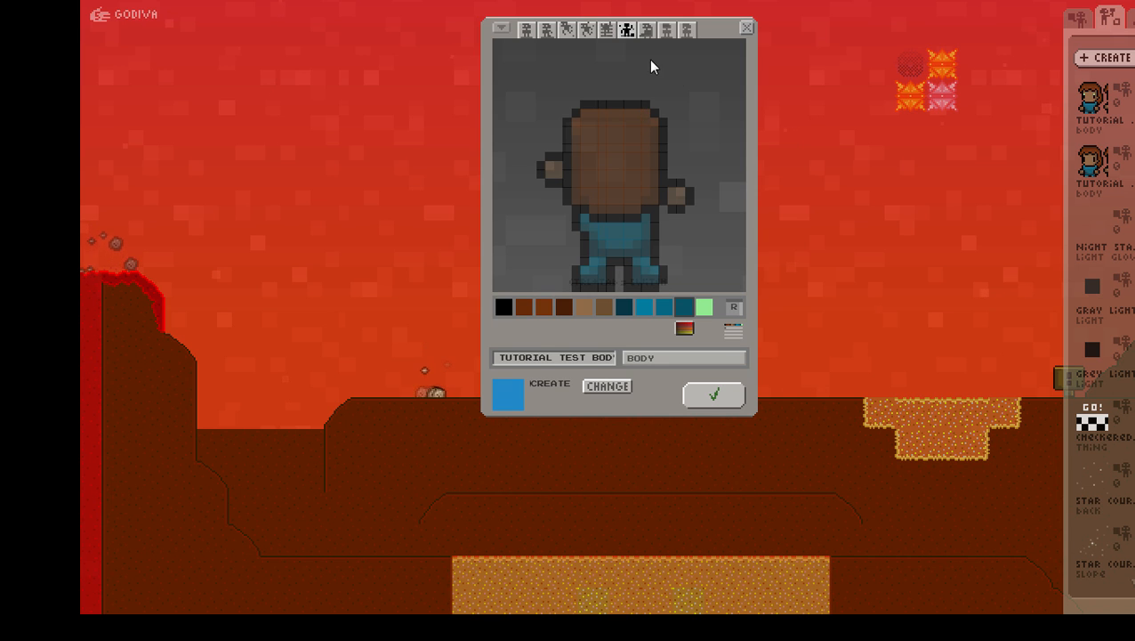
pyautogui.click(525, 30)
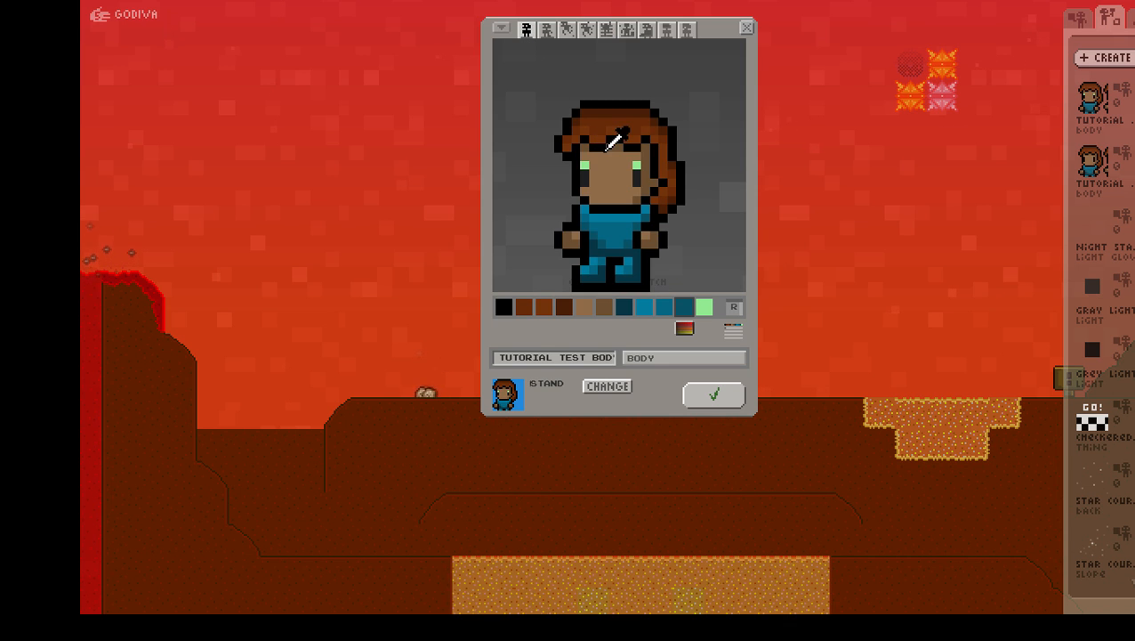
pyautogui.click(625, 29)
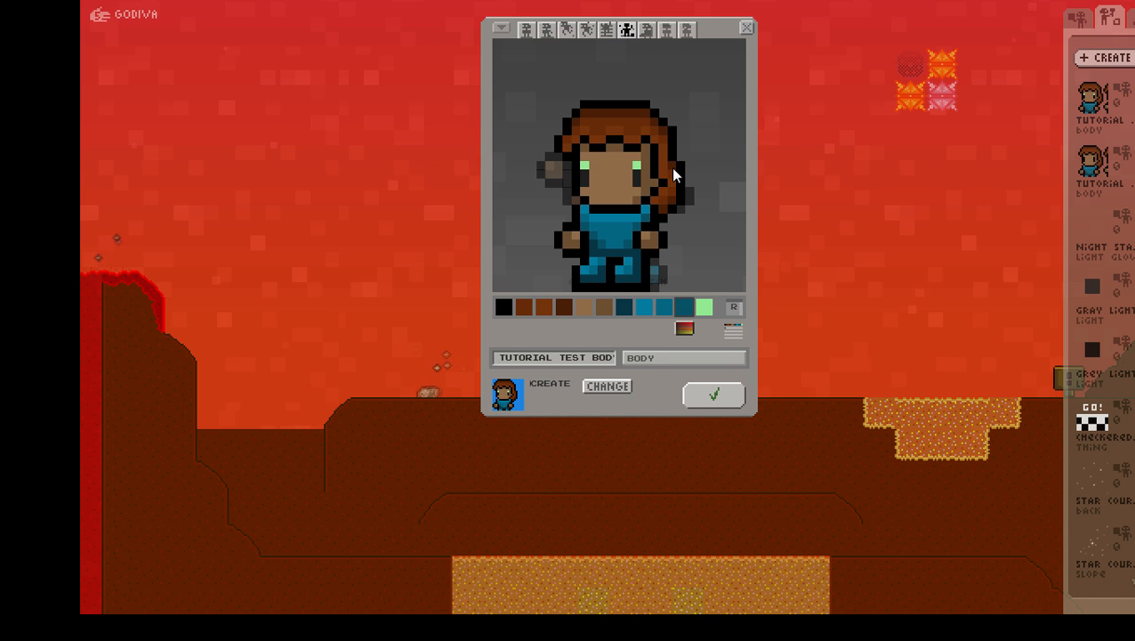
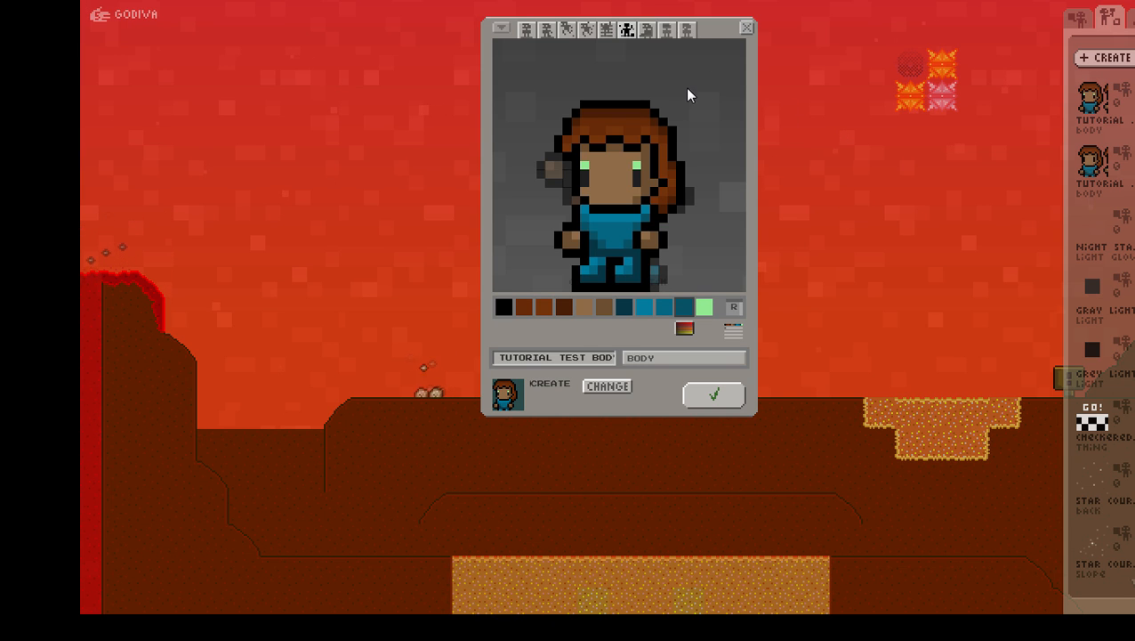
pyautogui.hotkey('ctrl', 'z')
# Step: Copy the finished Climb pose drawing into the Create pose
pyautogui.click(606, 31)
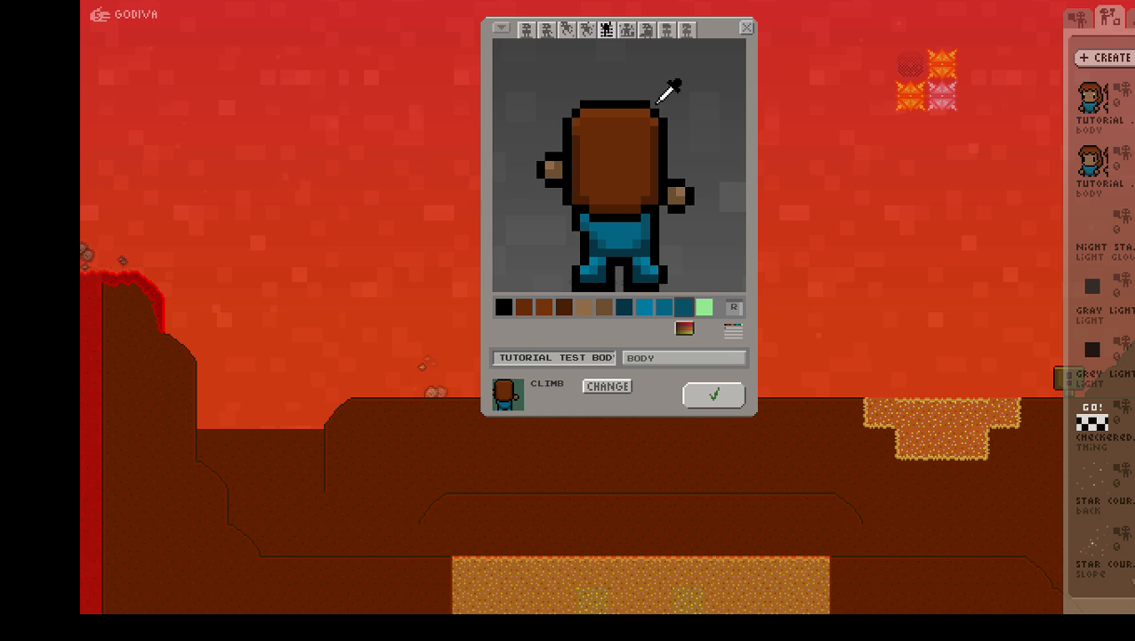
pyautogui.click(629, 33)
pyautogui.hotkey('ctrl', 'v')
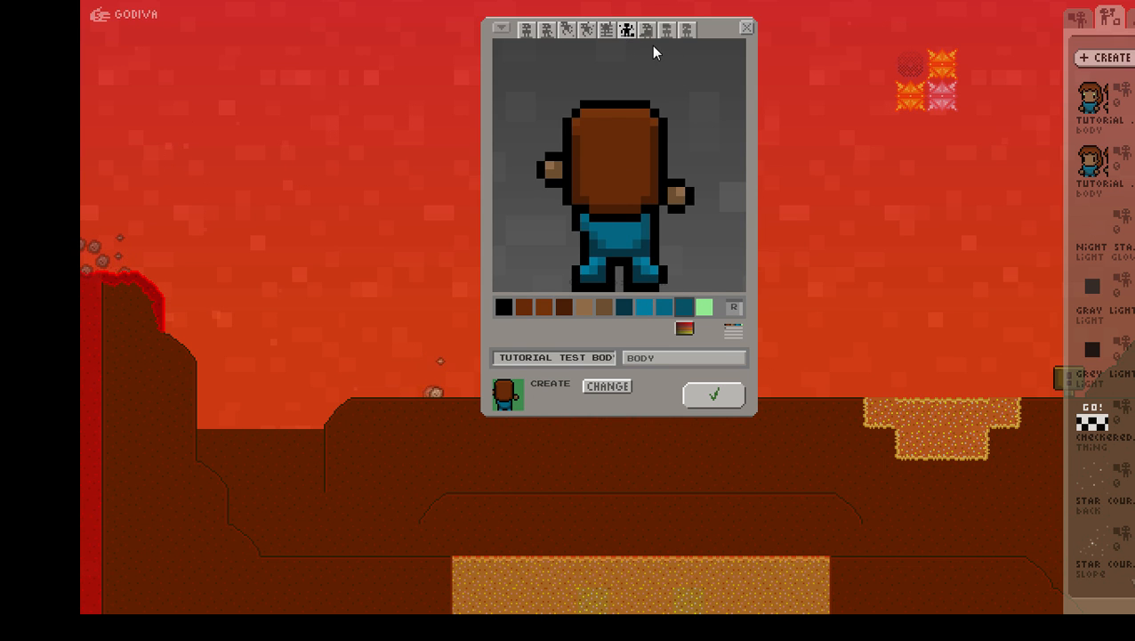
# Step: Copy the Stand pose drawing into the Sit pose as its starting point
pyautogui.click(526, 31)
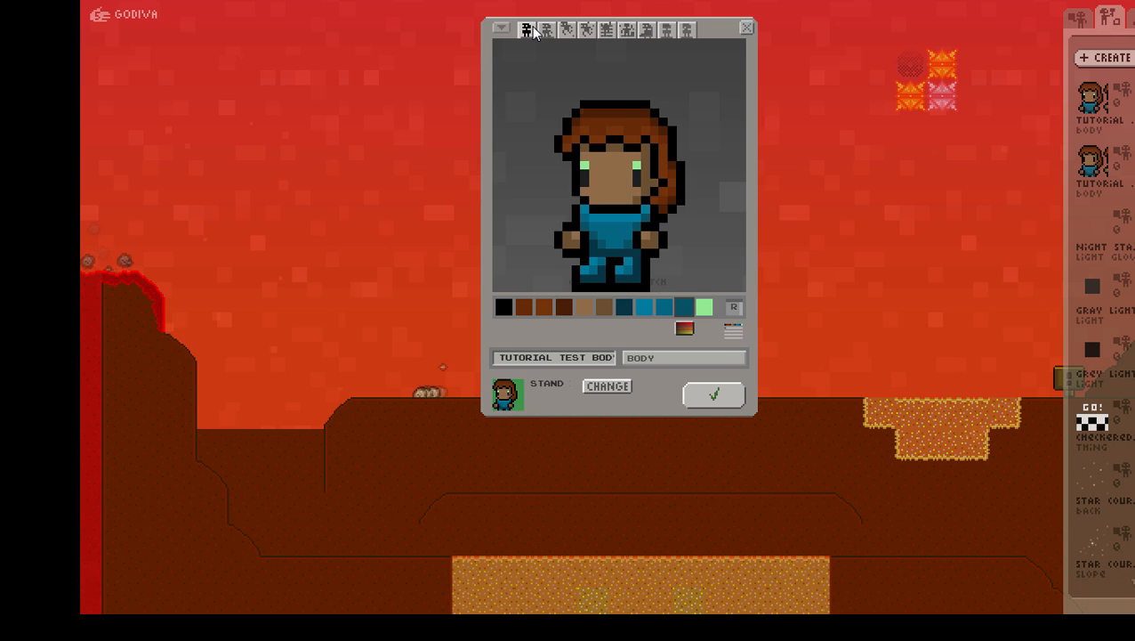
pyautogui.click(628, 32)
pyautogui.click(649, 32)
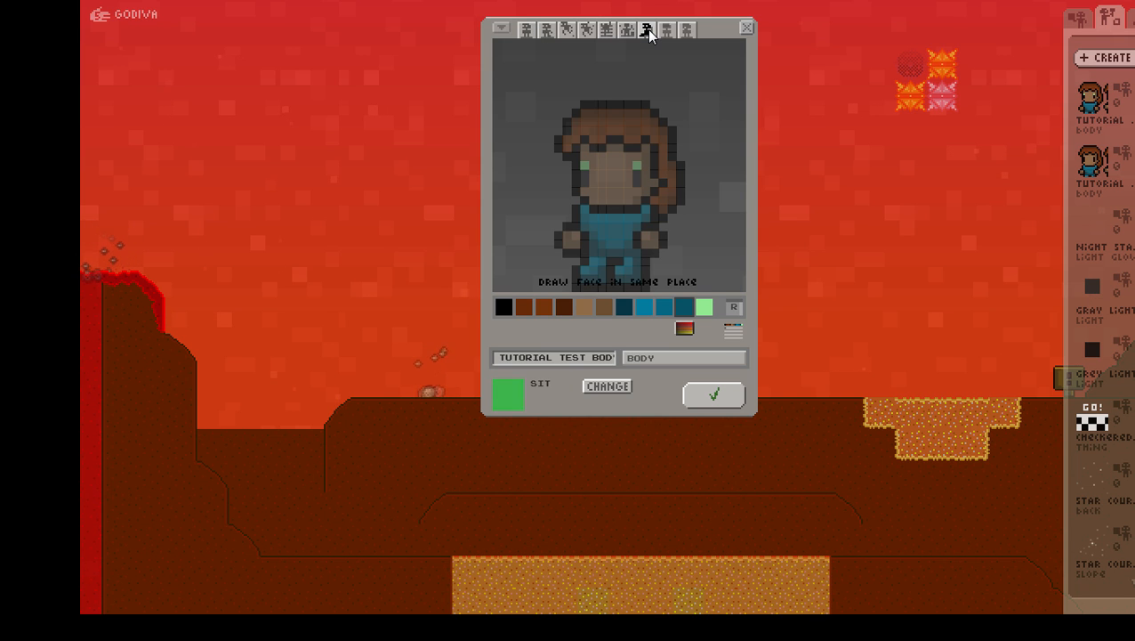
pyautogui.click(525, 30)
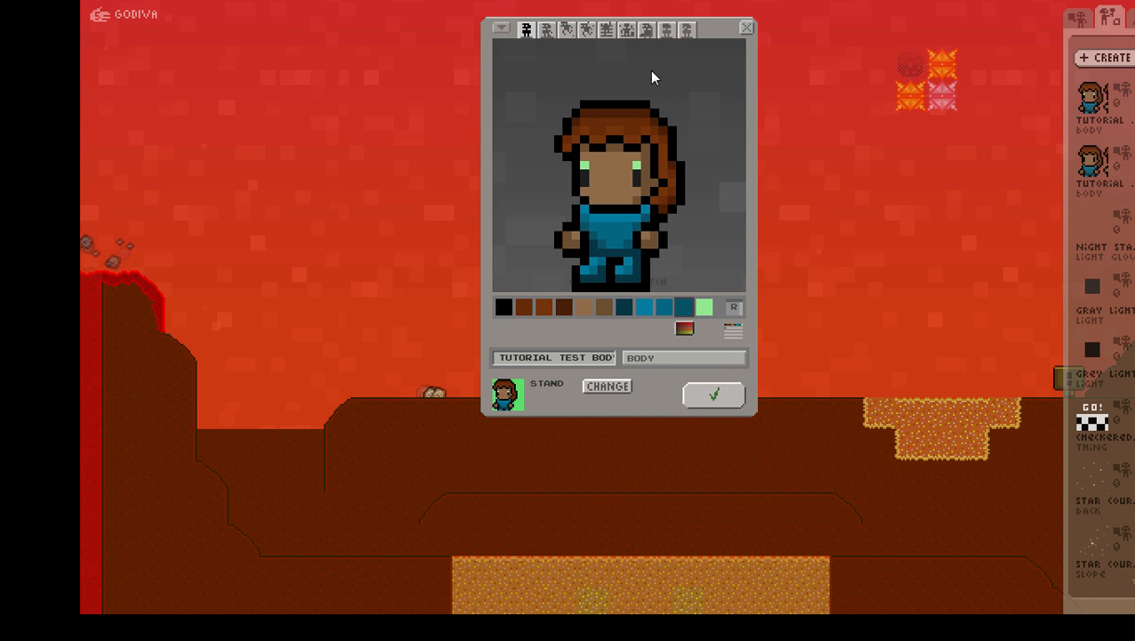
pyautogui.click(647, 33)
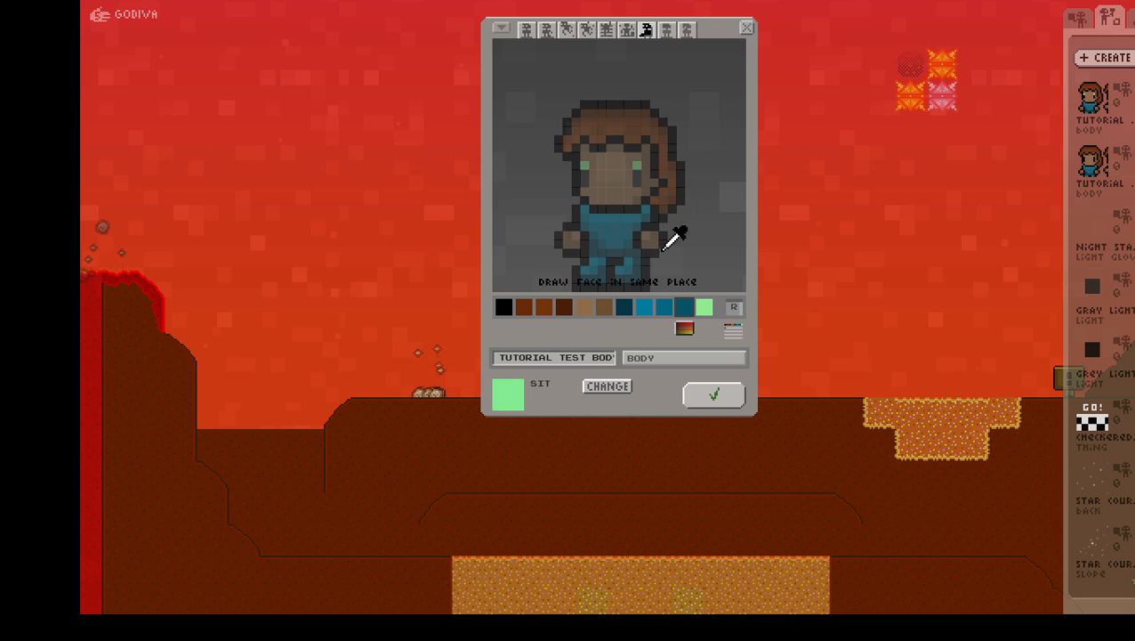
pyautogui.hotkey('ctrl', 'v')
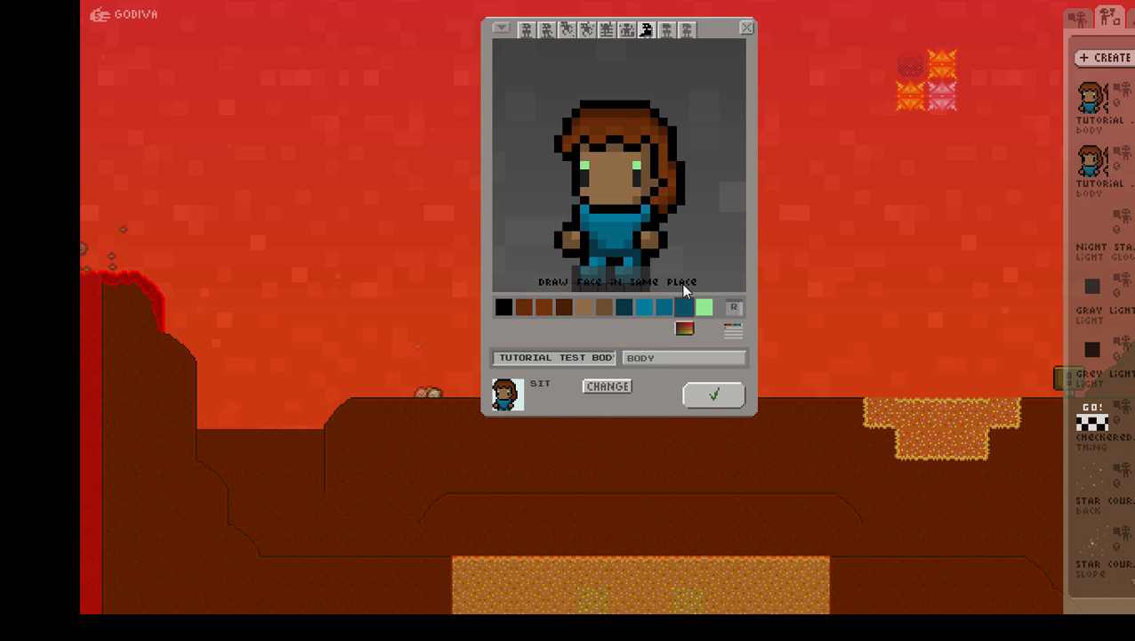
# Step: Redraw the Sit pose's lower body as two short bent legs with black outlines and dark blue filling
pyautogui.keyDown('alt'); pyautogui.click(620, 270); pyautogui.keyUp('alt')
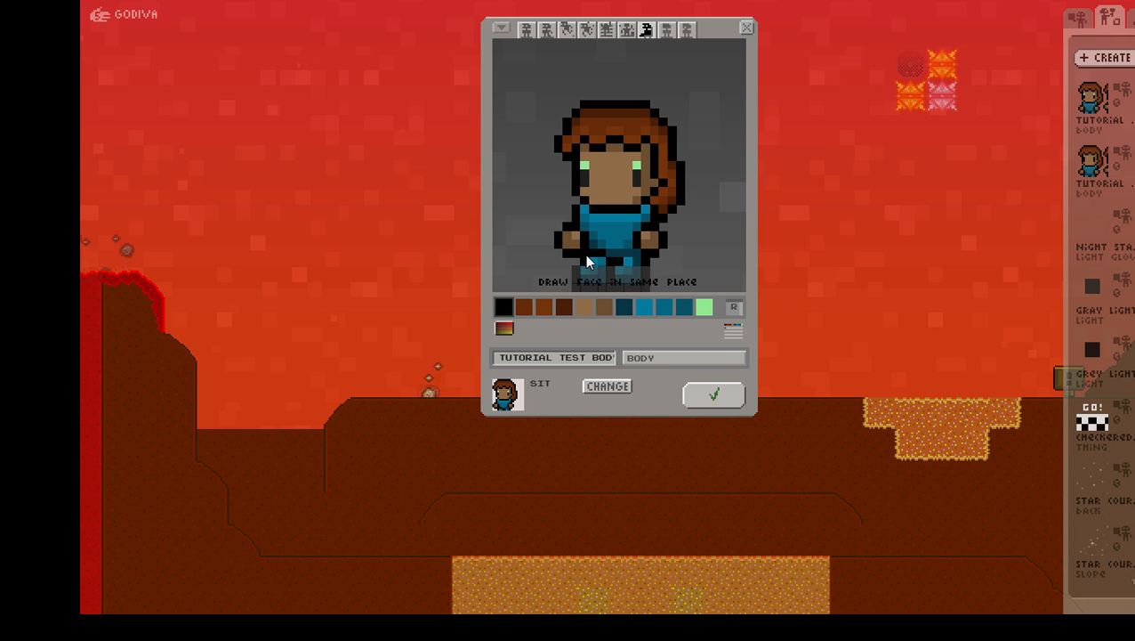
pyautogui.moveTo(601, 243)
pyautogui.mouseDown()
pyautogui.moveTo(582, 245)
pyautogui.moveTo(600, 255)
pyautogui.mouseUp()
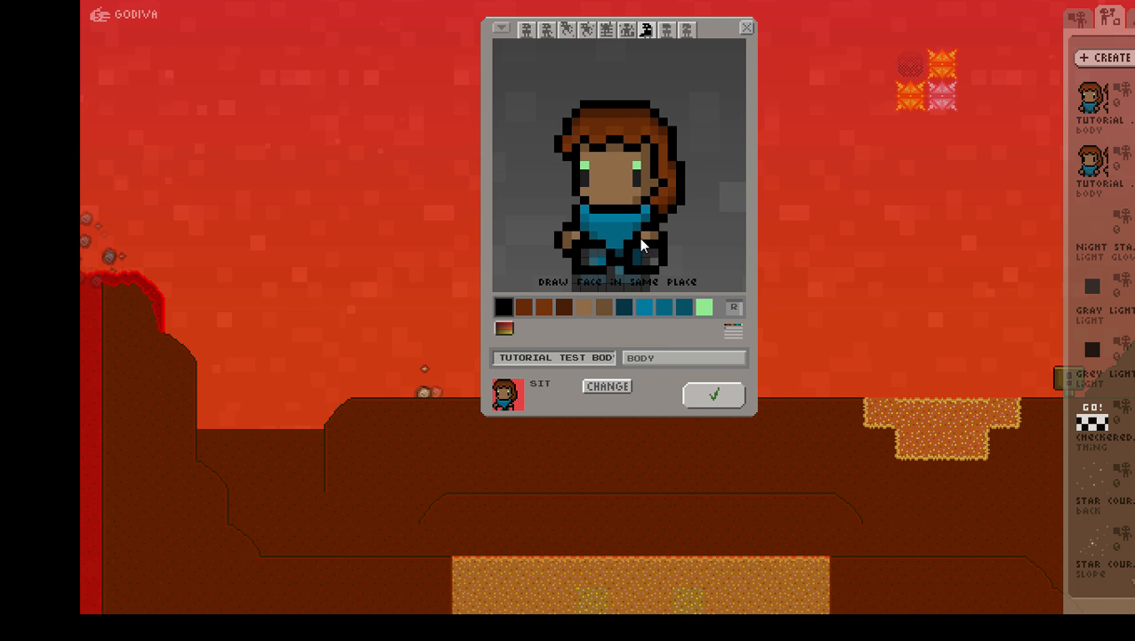
pyautogui.rightClick(638, 239)
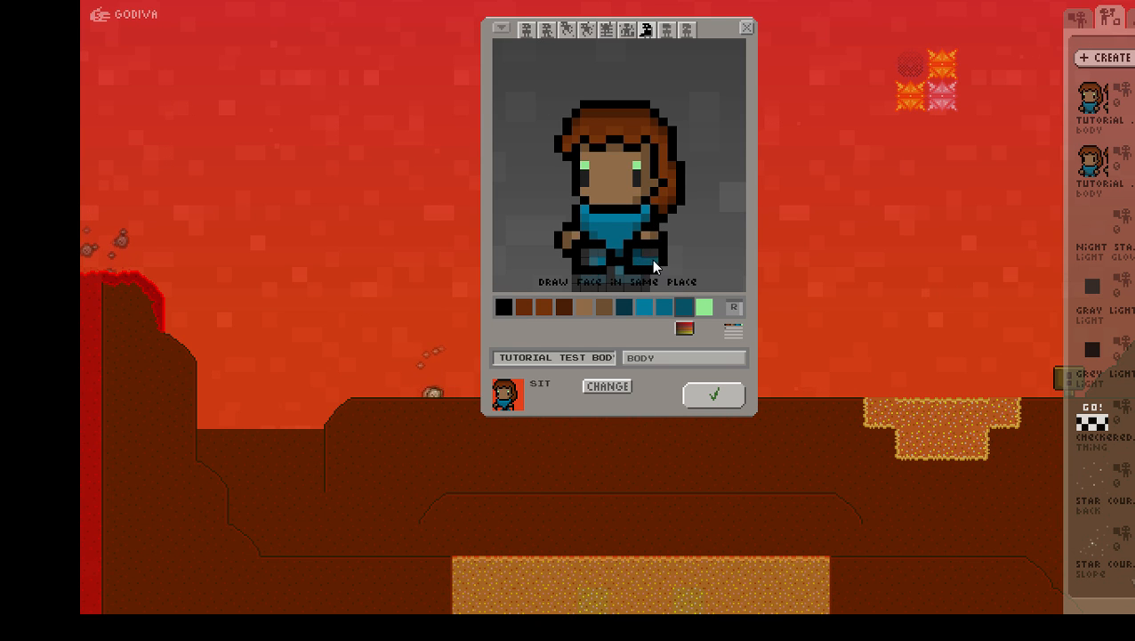
pyautogui.click(655, 258)
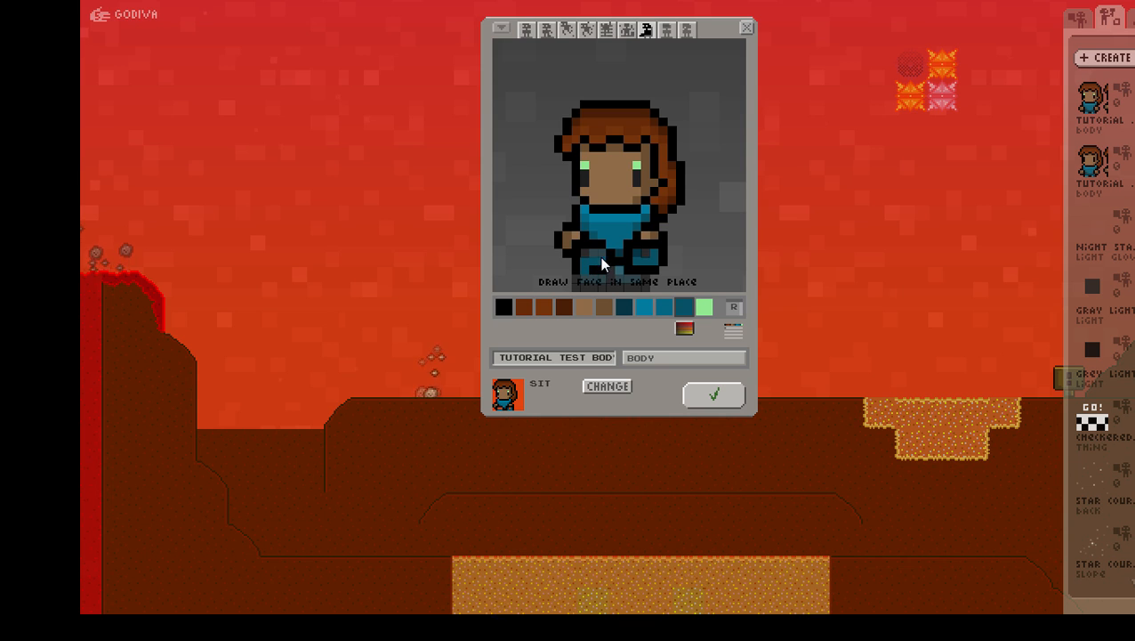
pyautogui.rightClick(598, 270)
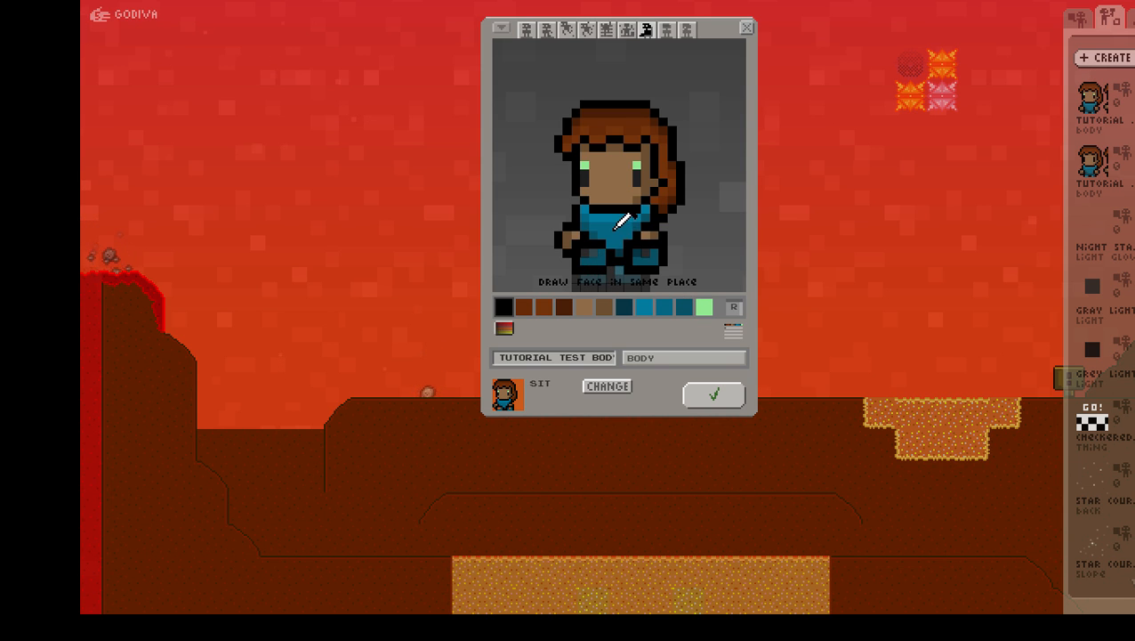
# Step: Shade the Sit pose's bent legs with lighter blue tones and compare the drawing with the Stand pose
pyautogui.rightClick(639, 253)
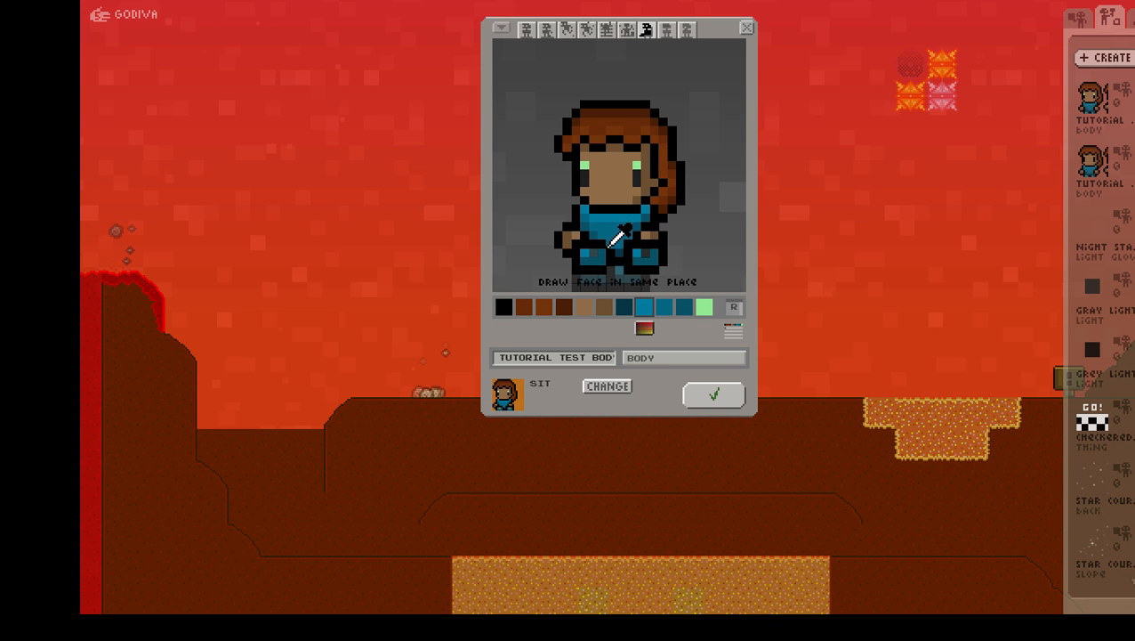
pyautogui.rightClick(623, 231)
pyautogui.click(650, 237)
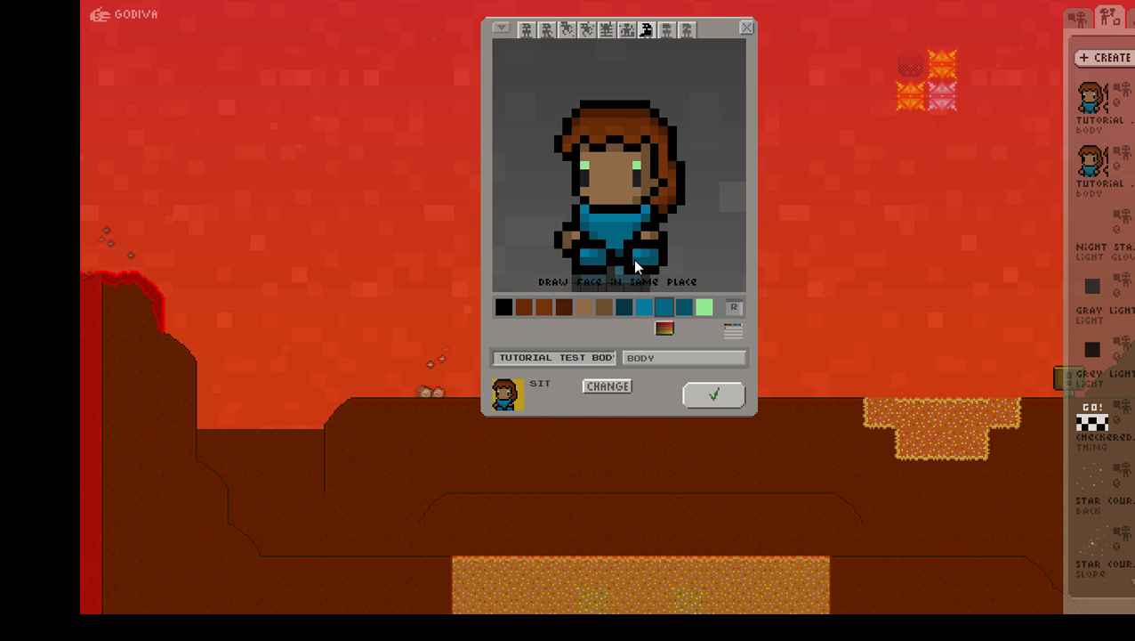
pyautogui.rightClick(650, 233)
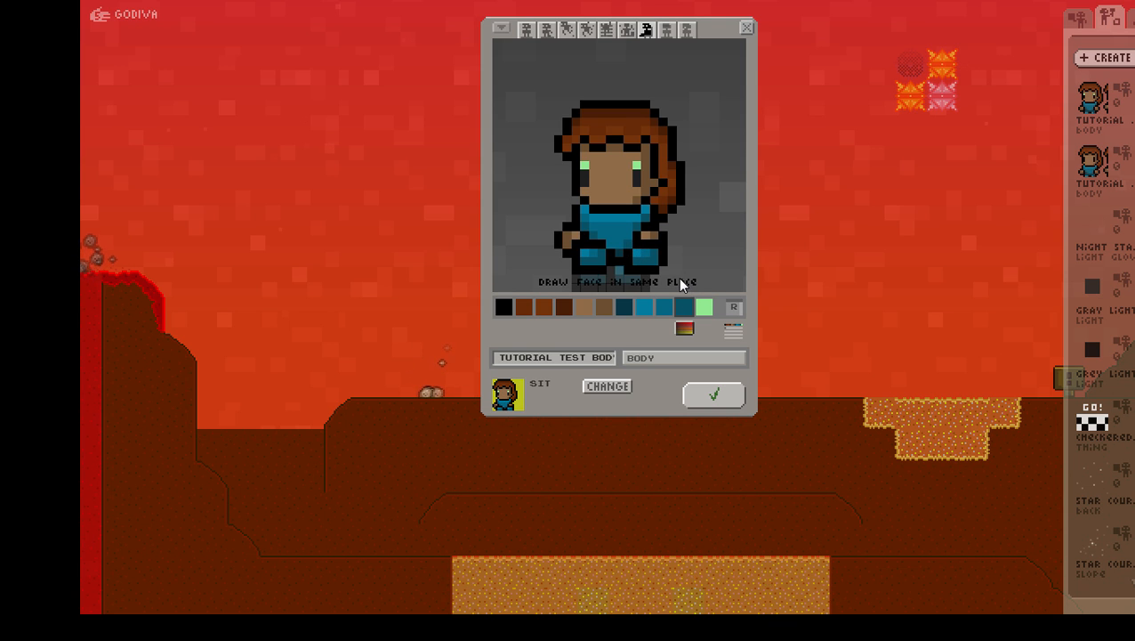
pyautogui.click(526, 31)
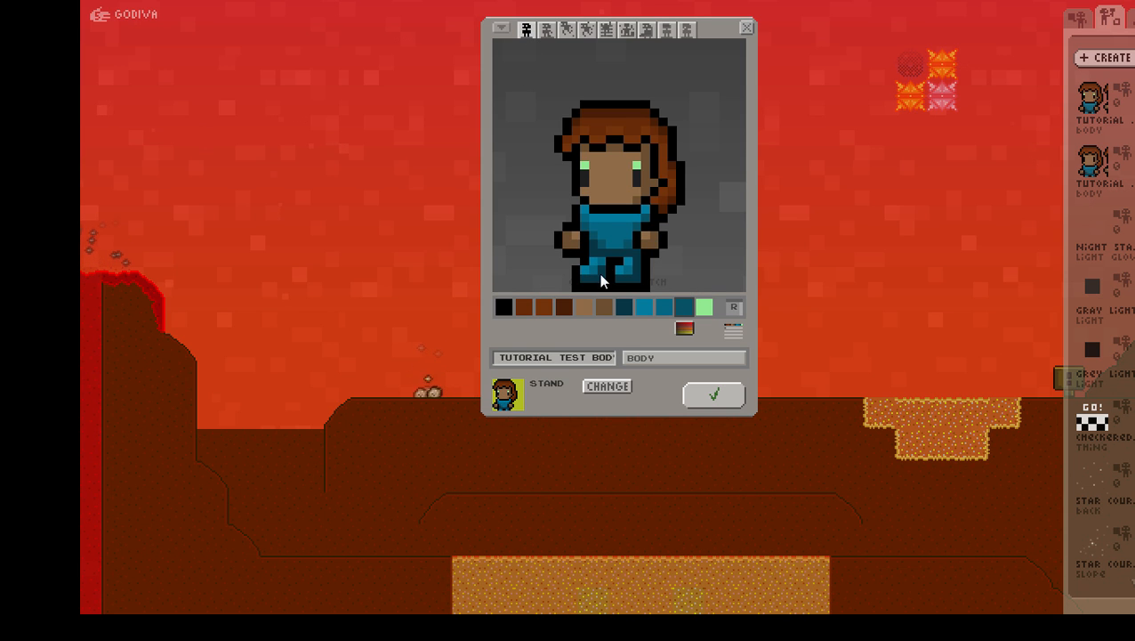
pyautogui.click(647, 30)
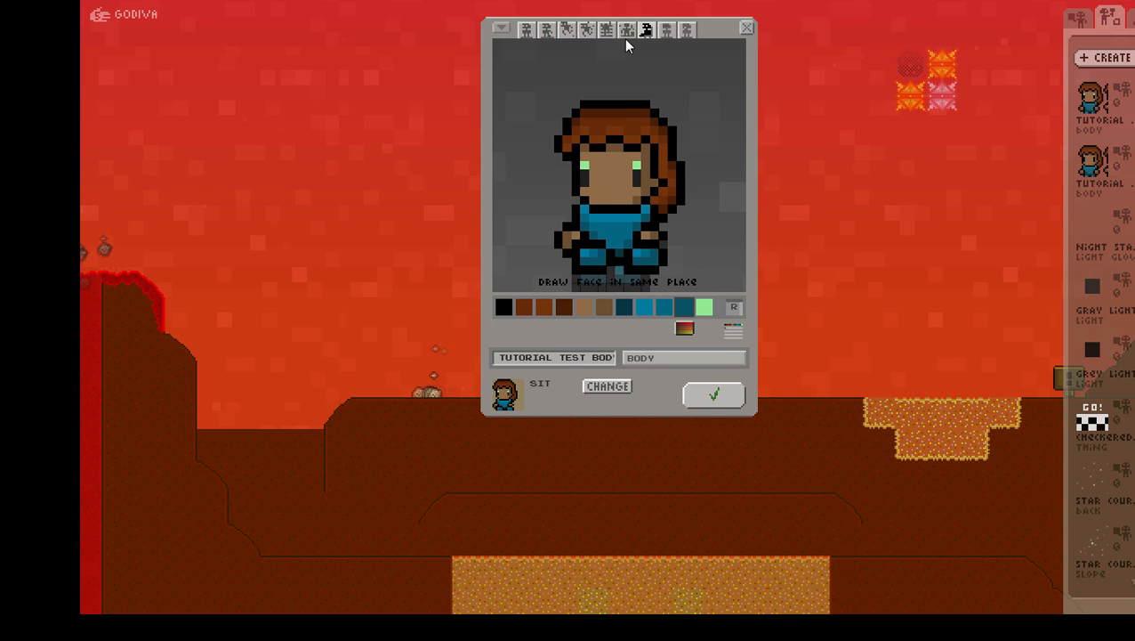
# Step: Draw the Blink pose with short black closed-eye lines and cover the open eyes above them in the light skin tone
pyautogui.click(667, 30)
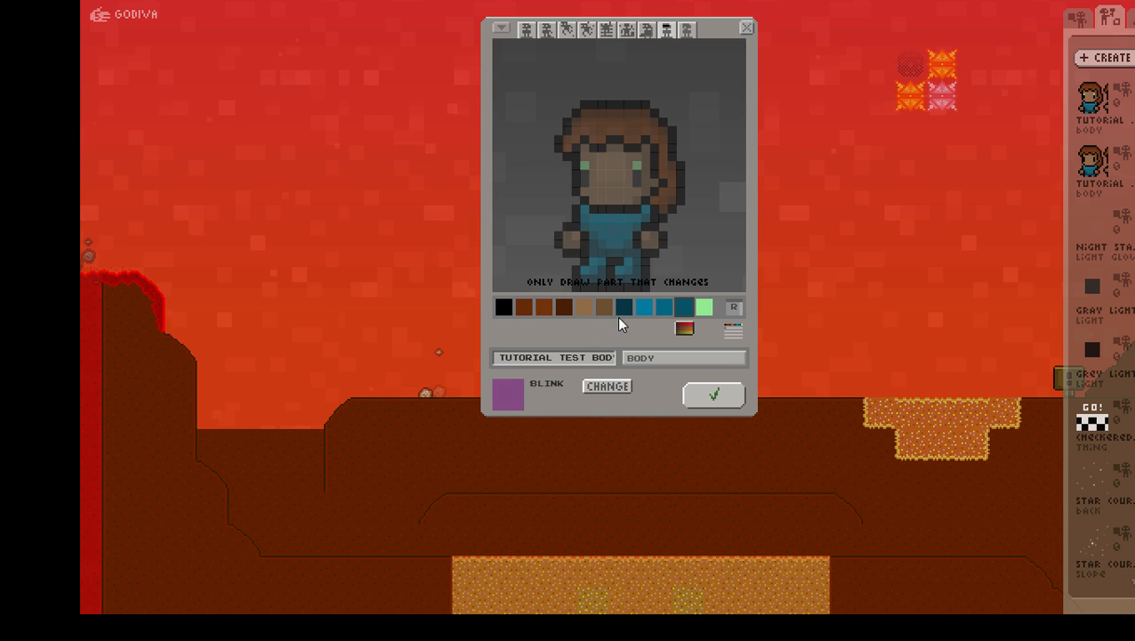
pyautogui.click(684, 328)
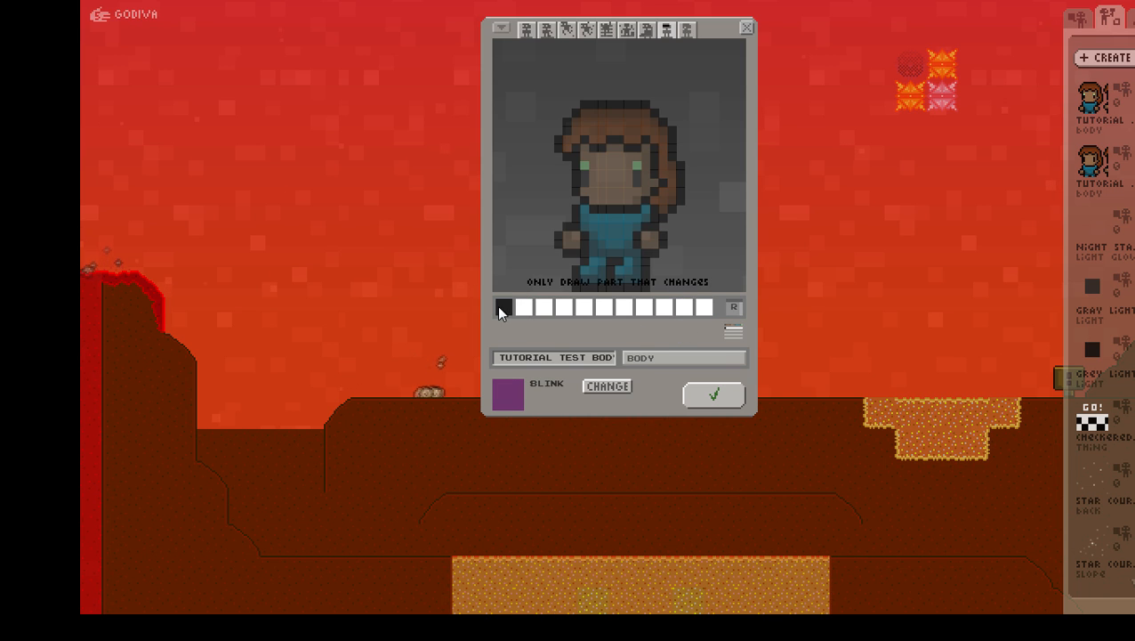
pyautogui.click(503, 307)
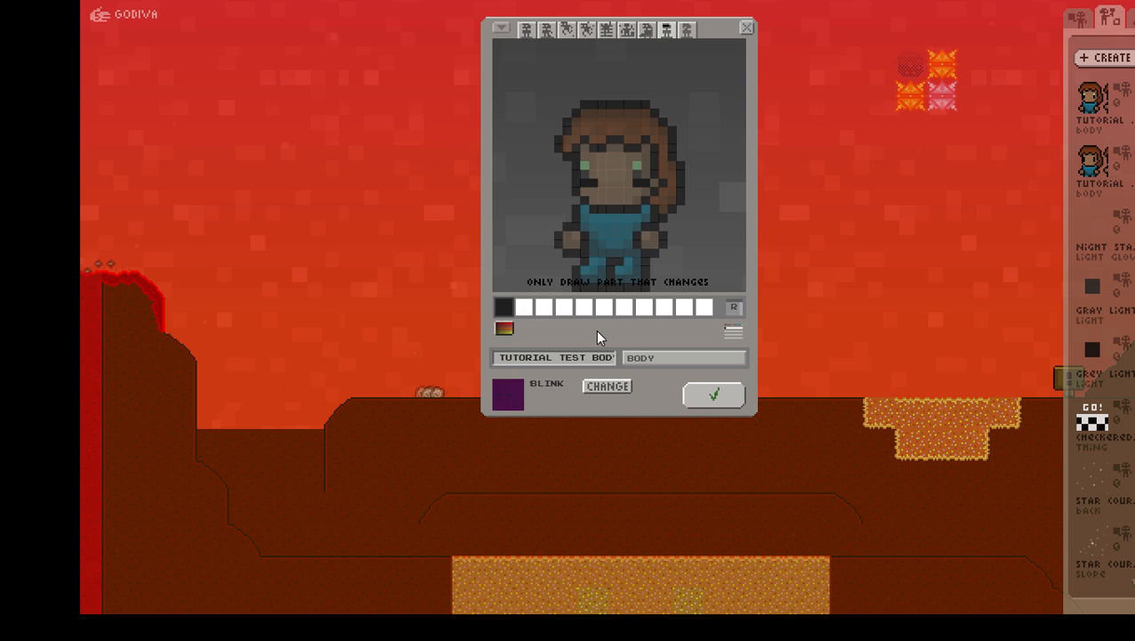
pyautogui.hotkey('ctrl', 'z')
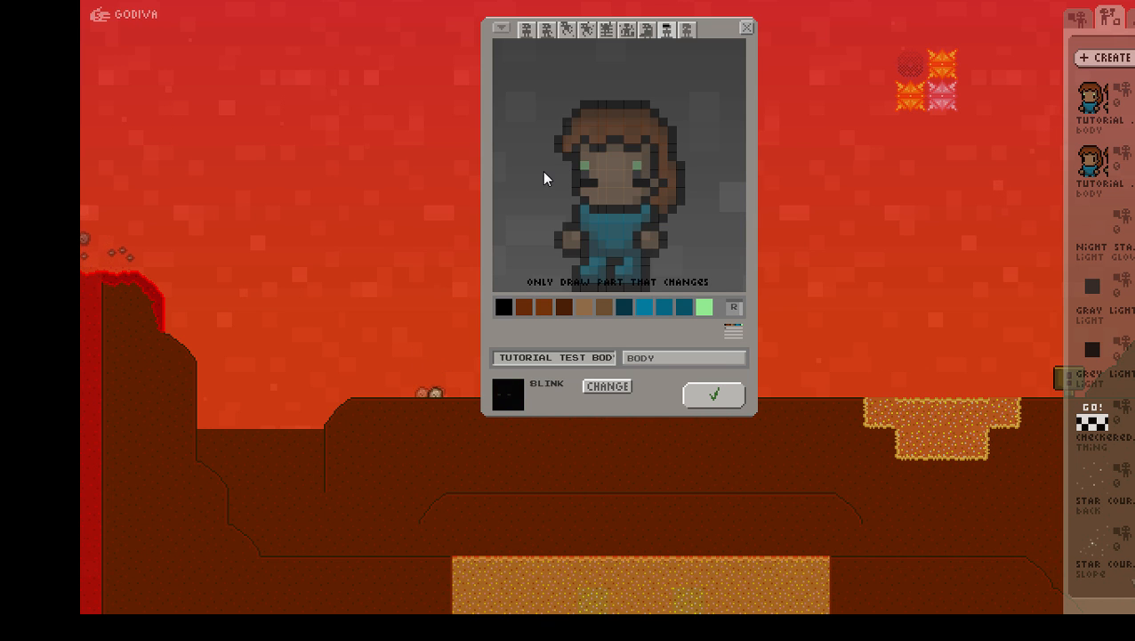
pyautogui.click(582, 307)
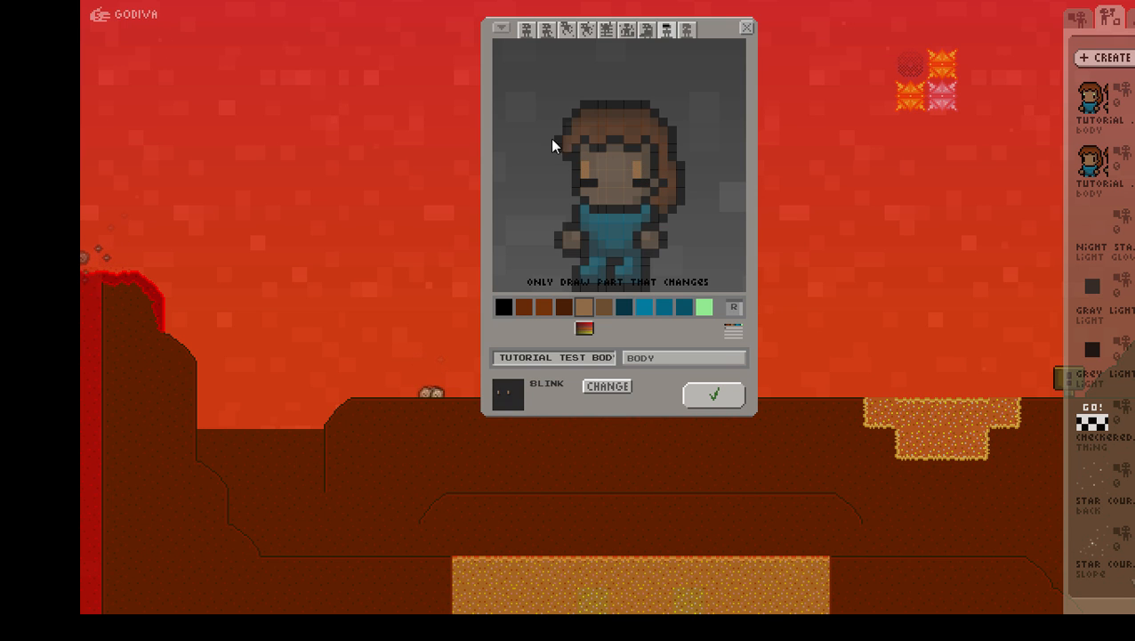
# Step: Draw a small white mouth, two pixels wide, on the lower face of the Talk pose
pyautogui.click(687, 31)
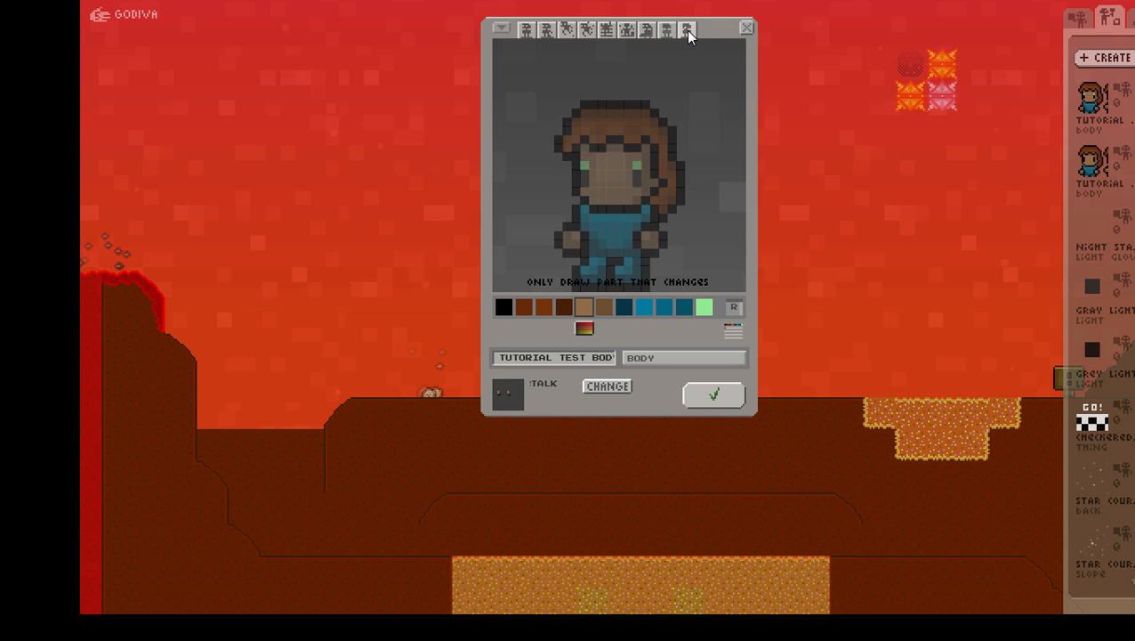
pyautogui.scroll(-1, 659, 307)
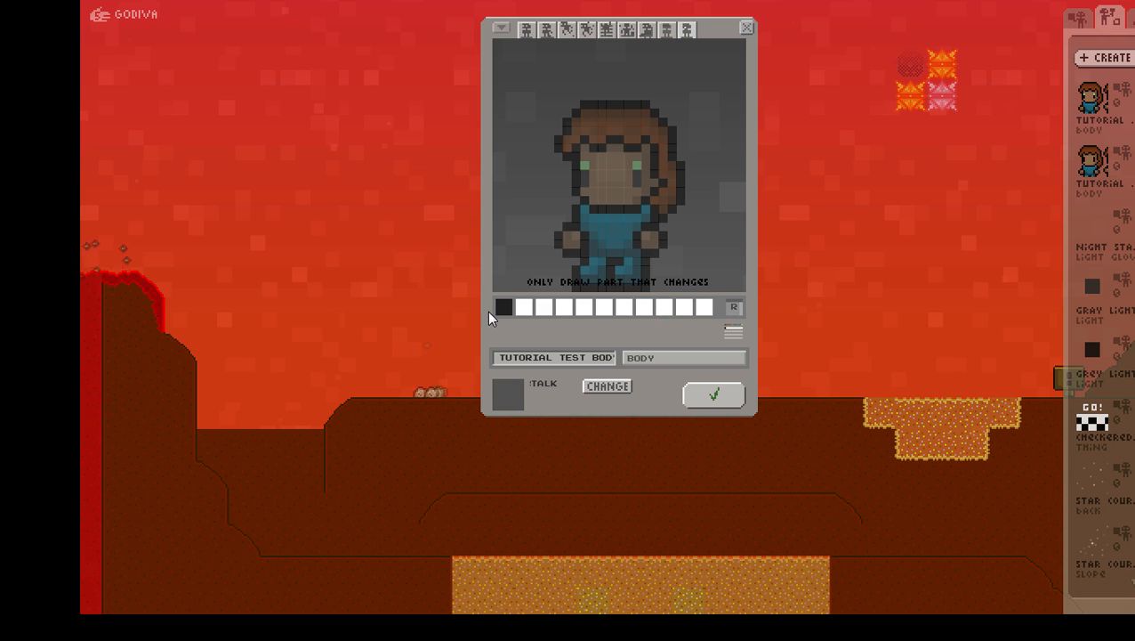
pyautogui.click(525, 311)
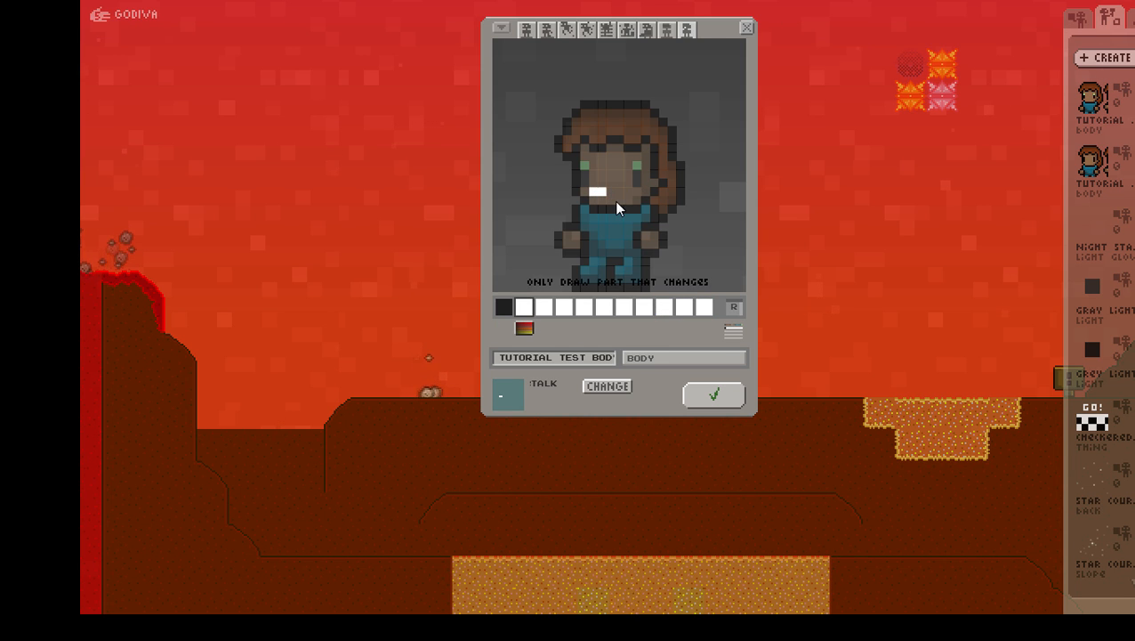
pyautogui.moveTo(612, 198); pyautogui.dragTo(600, 190)
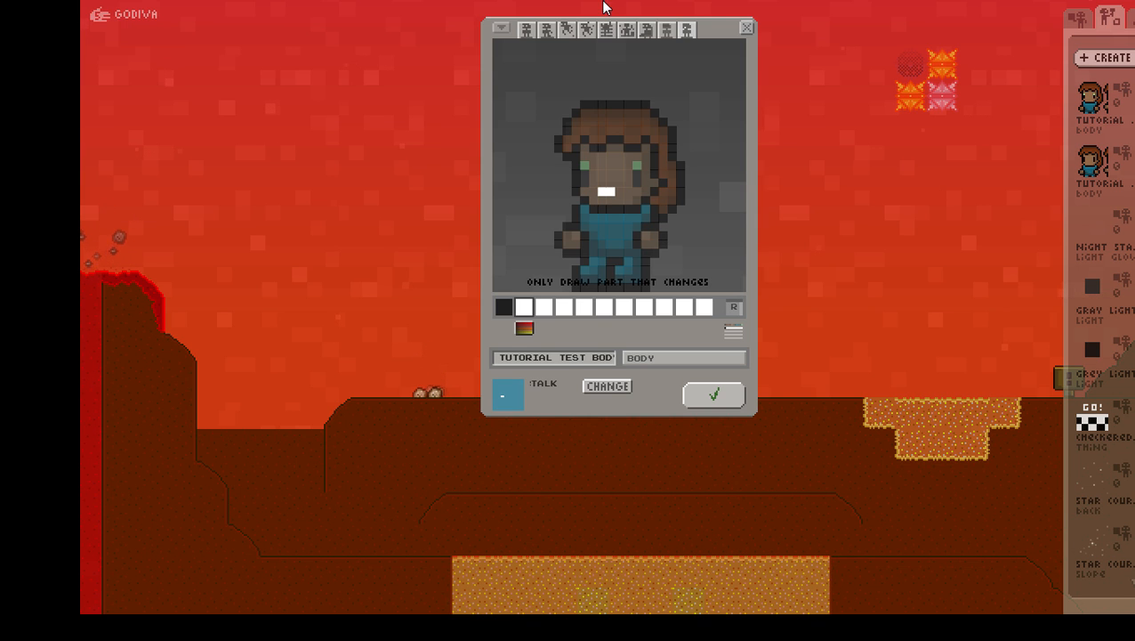
# Step: Save and wear the finished body, testing its walking and jumping poses in both directions
pyautogui.click(717, 397)
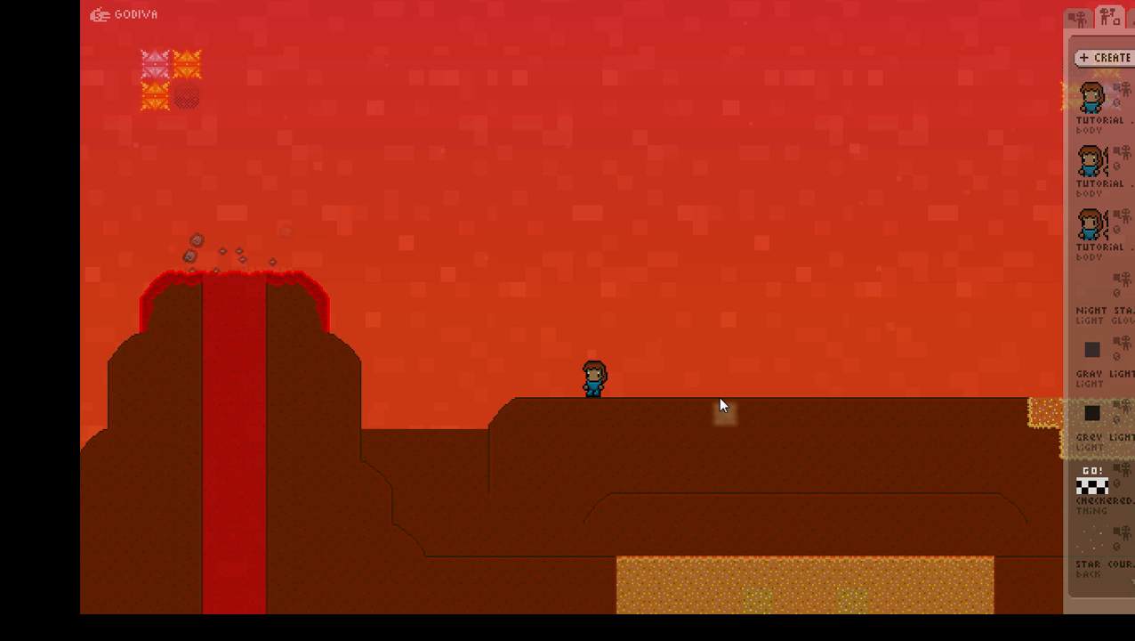
pyautogui.click(1093, 105)
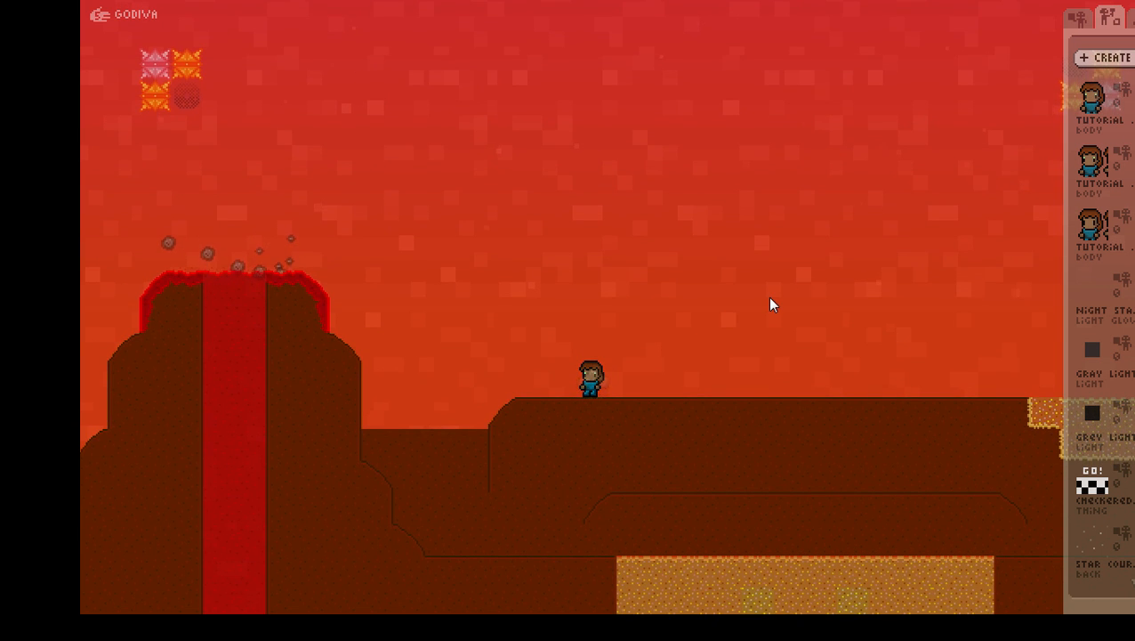
pyautogui.press('Right')
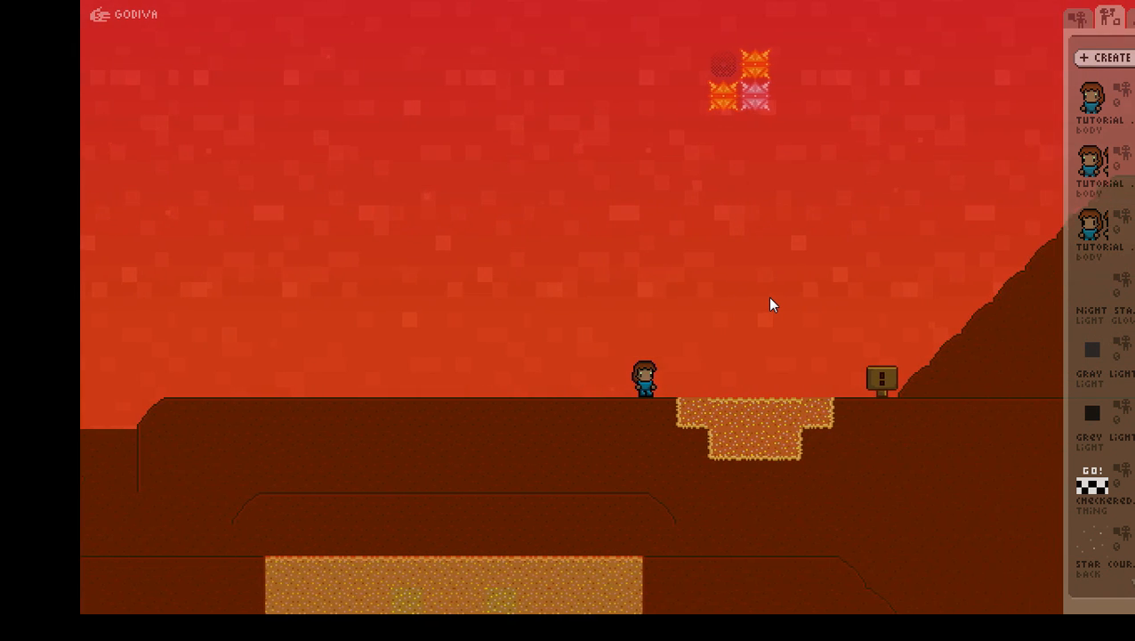
pyautogui.press('Left')
pyautogui.press('Up')
pyautogui.press('Up')
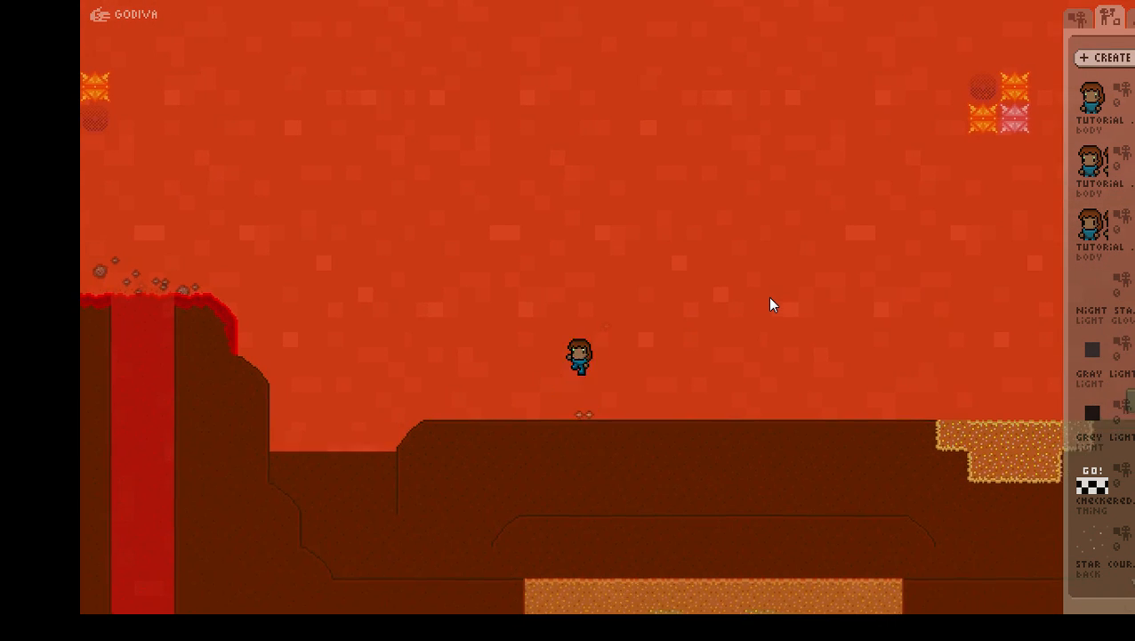
pyautogui.press('Right')
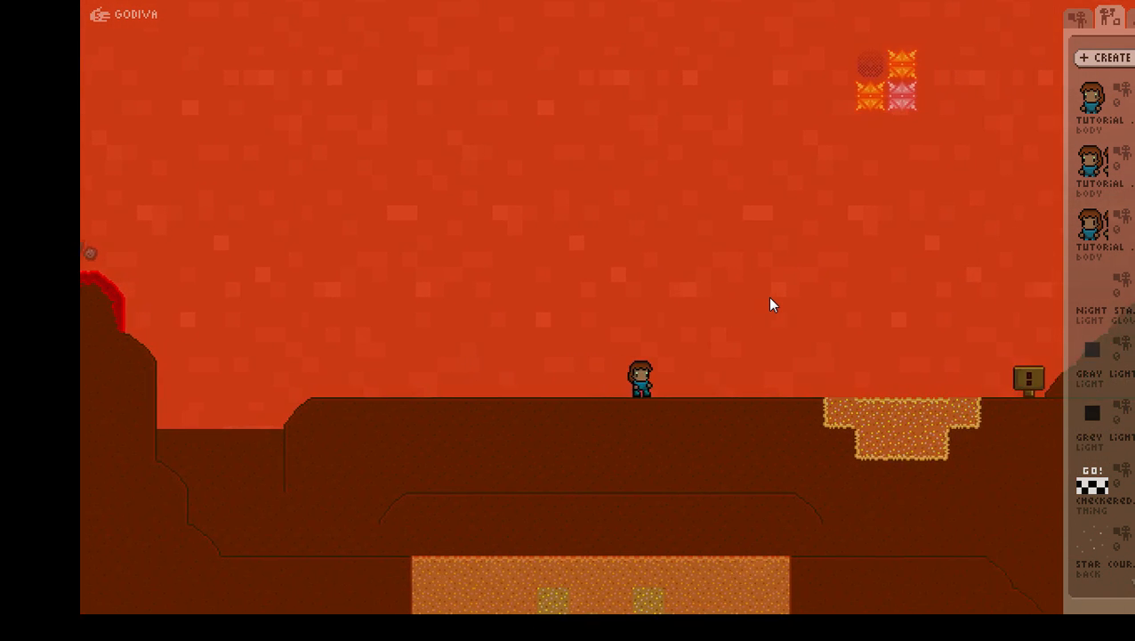
pyautogui.press('Up')
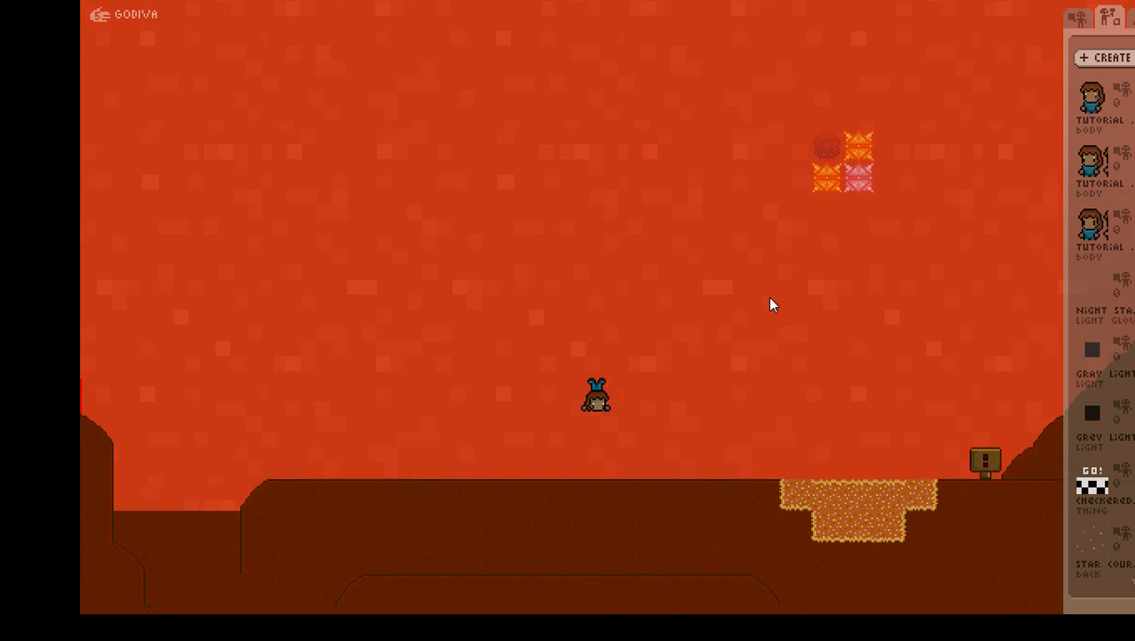
# Step: Place the red Chair thing on the ground beside the character and try out the Sit pose on it
pyautogui.click(1133, 18)
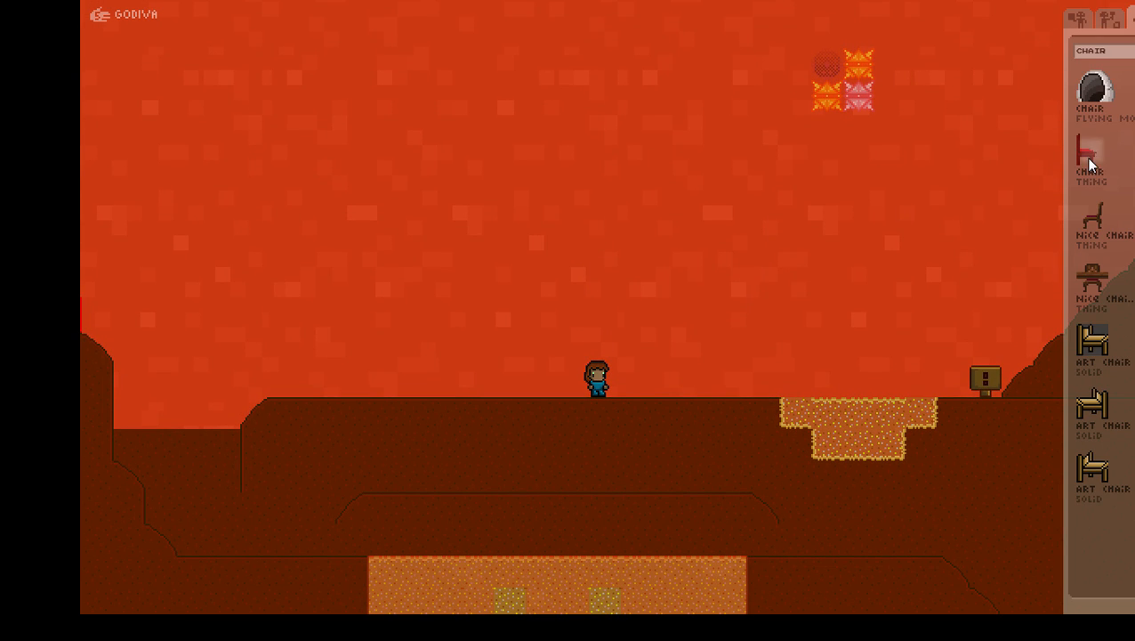
pyautogui.moveTo(1085, 153); pyautogui.dragTo(534, 383)
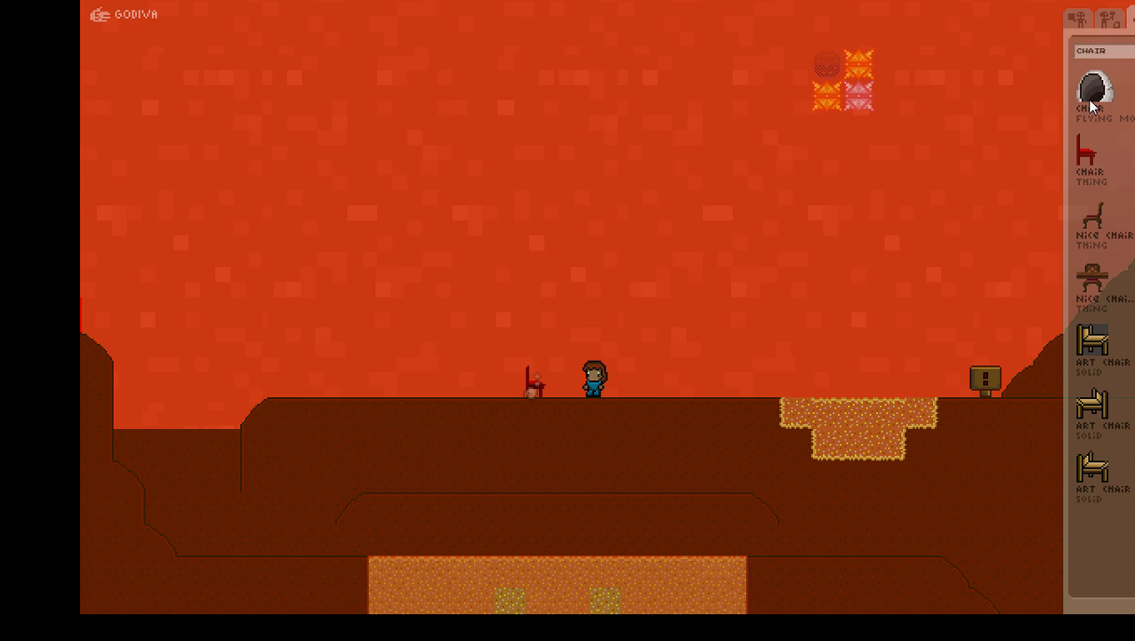
pyautogui.click(1109, 17)
pyautogui.press('Left')
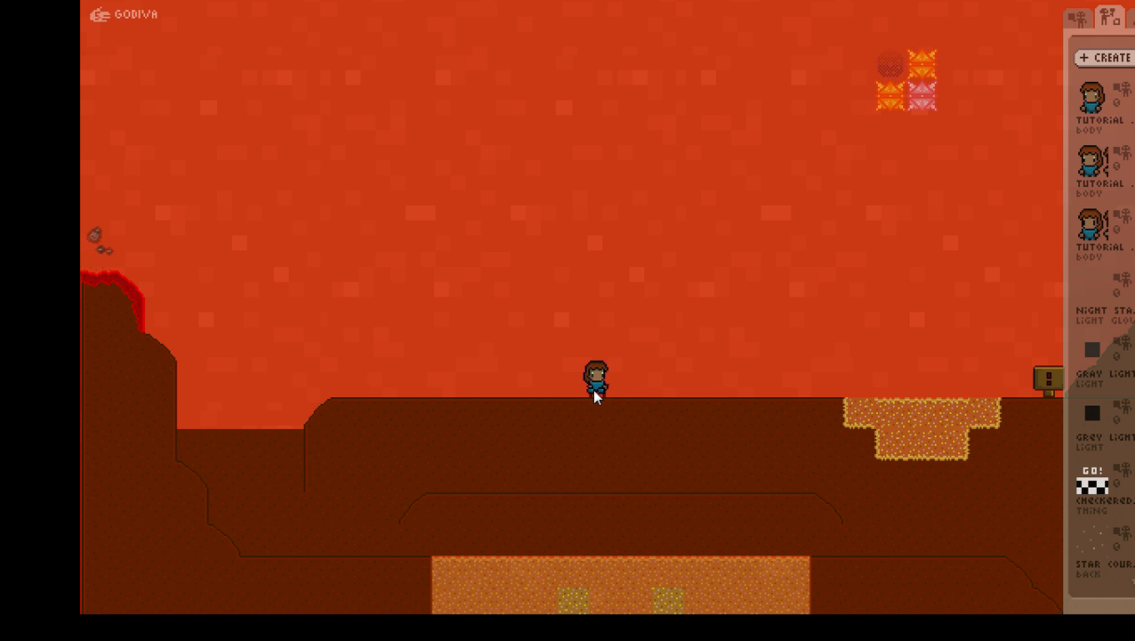
pyautogui.press('Right')
# Step: Reopen the body in the editor and redraw the Sit pose's legs closer together, lengthening the right-hand arm beside them
pyautogui.click(1106, 59)
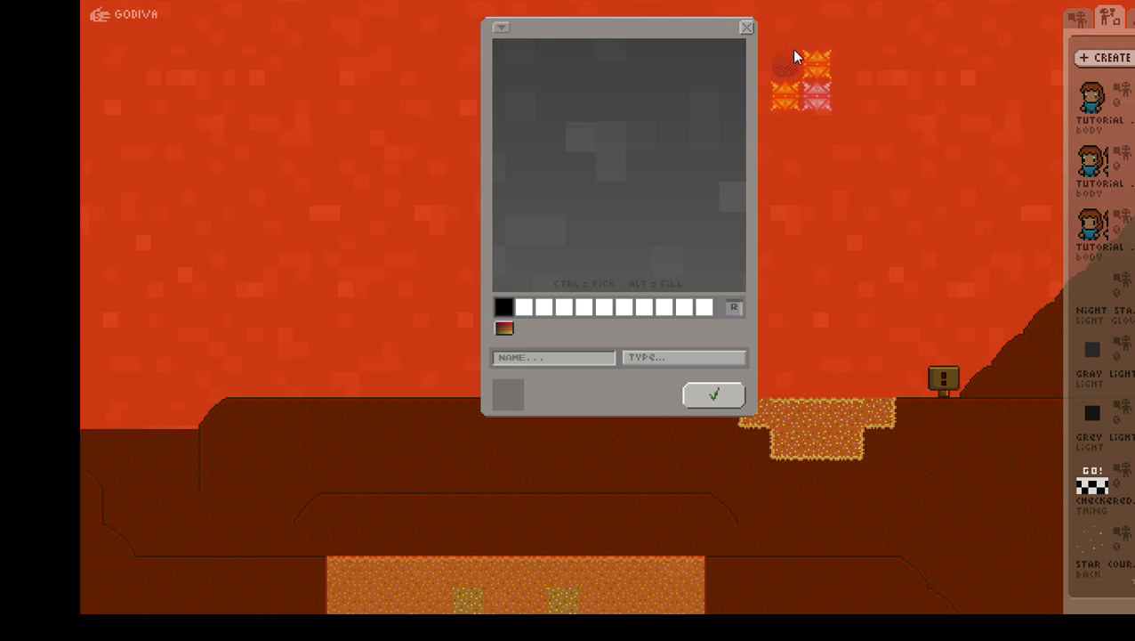
pyautogui.click(646, 30)
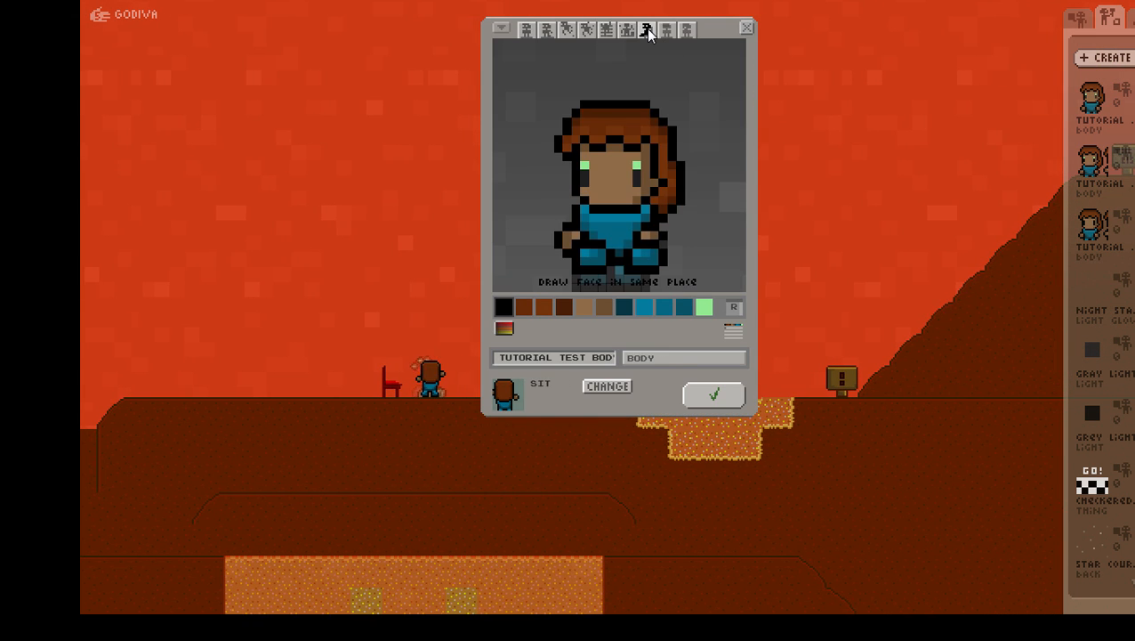
pyautogui.rightClick(640, 263)
pyautogui.click(621, 253)
pyautogui.rightClick(645, 262)
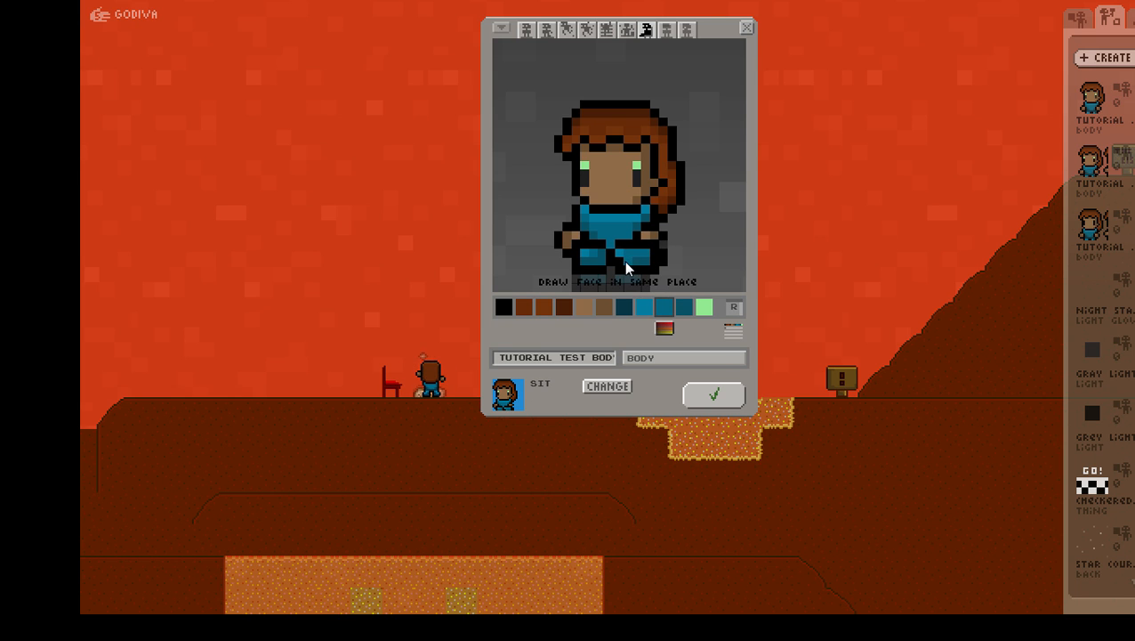
pyautogui.rightClick(629, 260)
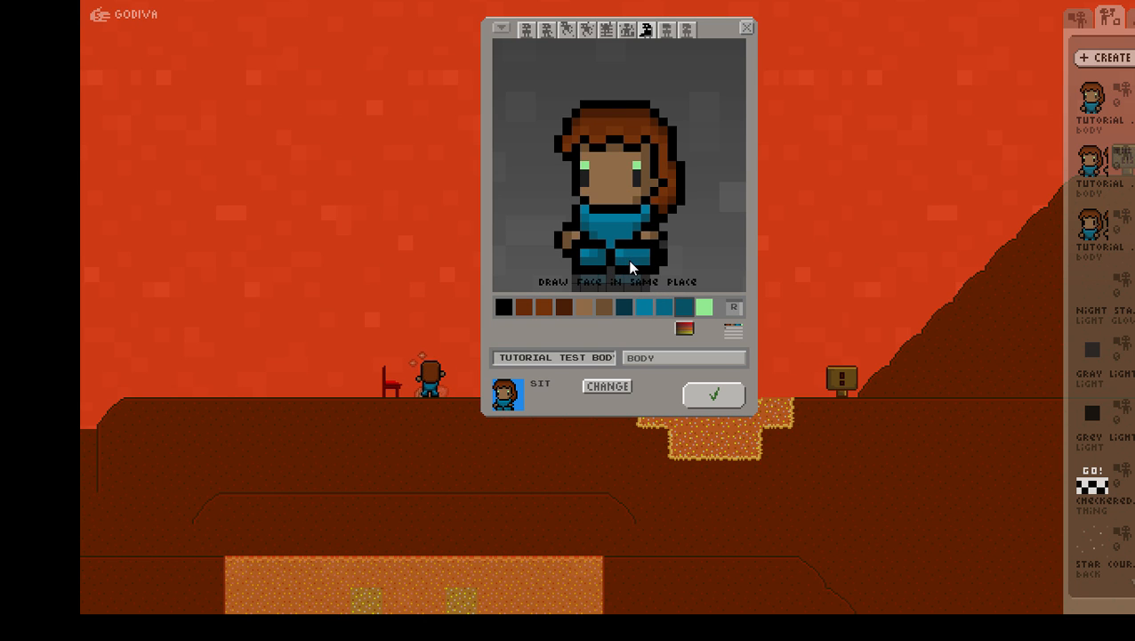
pyautogui.rightClick(647, 257)
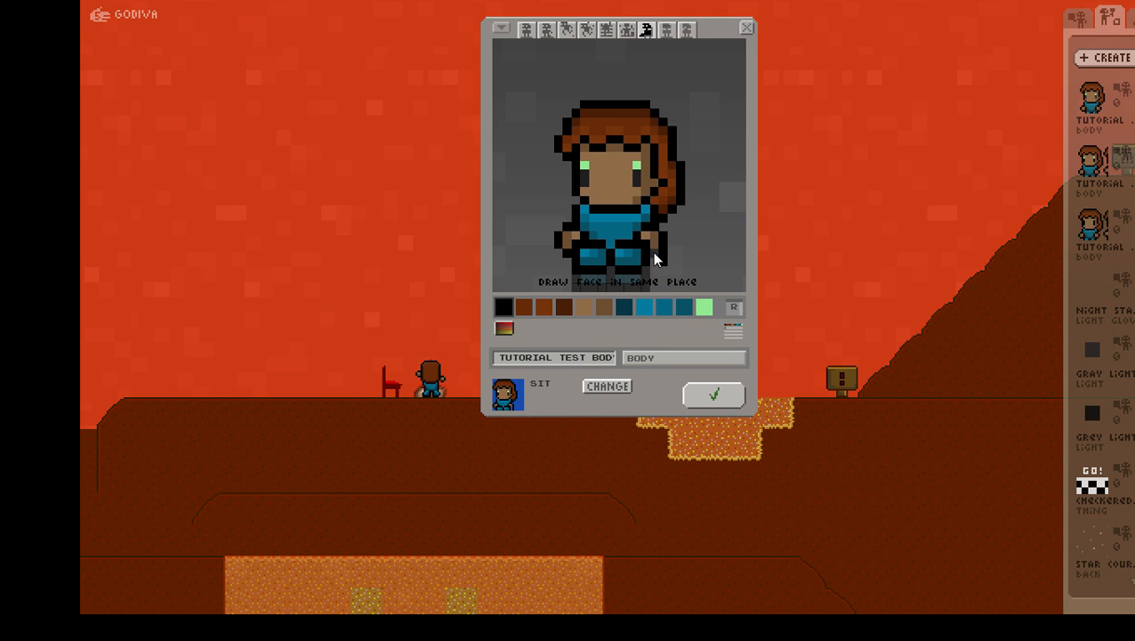
# Step: Save and wear the revised body, and move the character onto the red chair to test its Sit pose
pyautogui.click(716, 396)
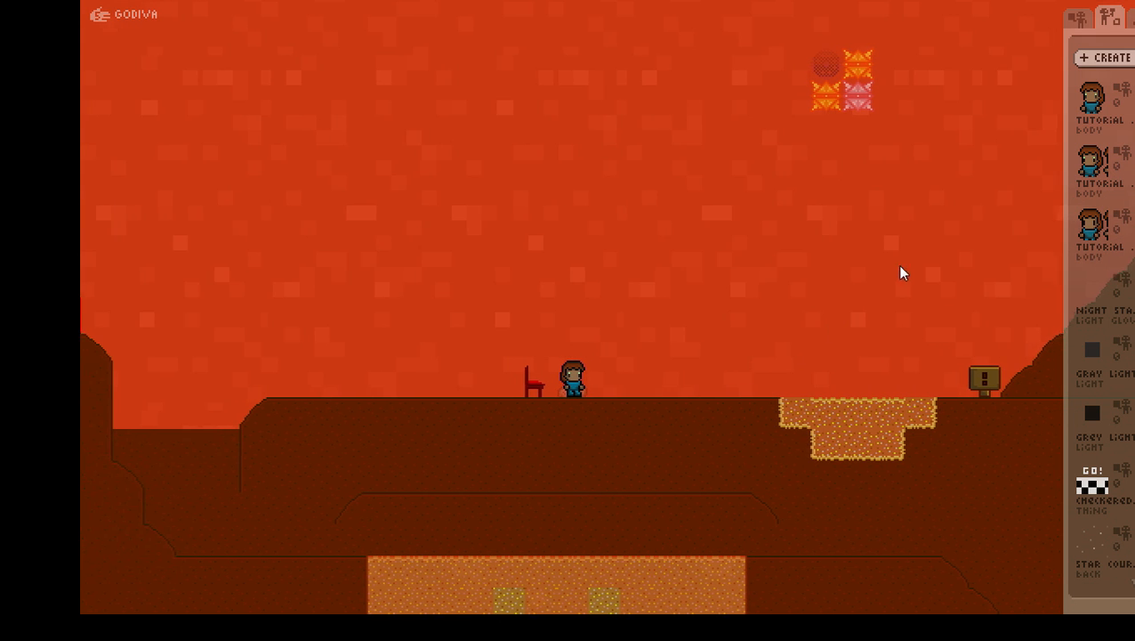
pyautogui.click(1095, 97)
pyautogui.press('Left')
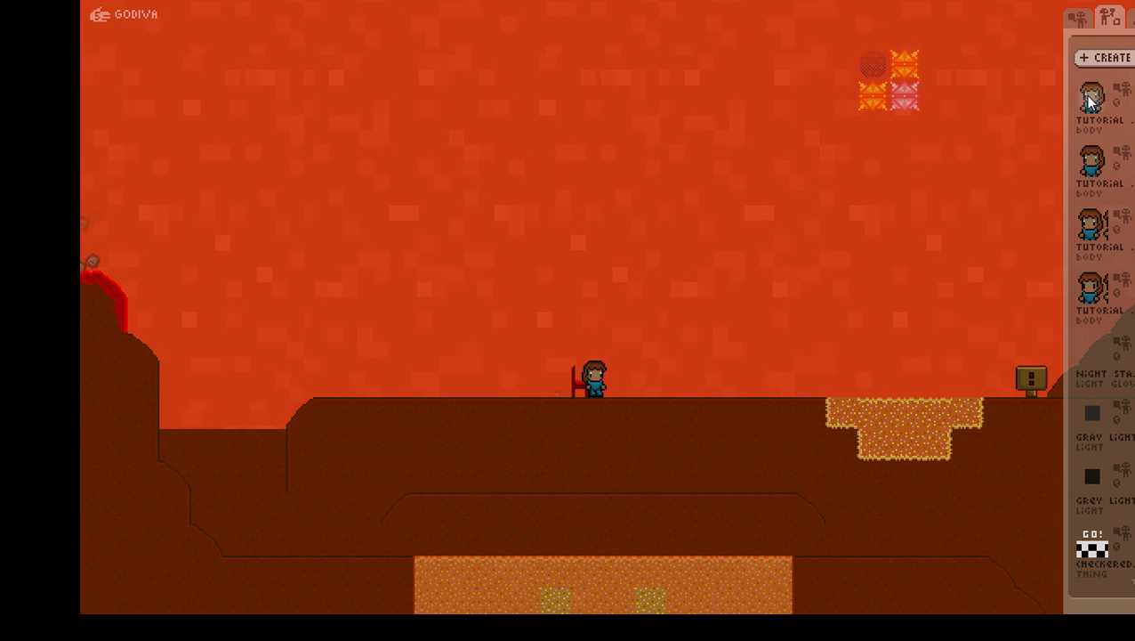
# Step: Test the Sit pose on the red chair facing both directions, and move the character off the chair to the open ground
pyautogui.press('Left')
pyautogui.press('Left')
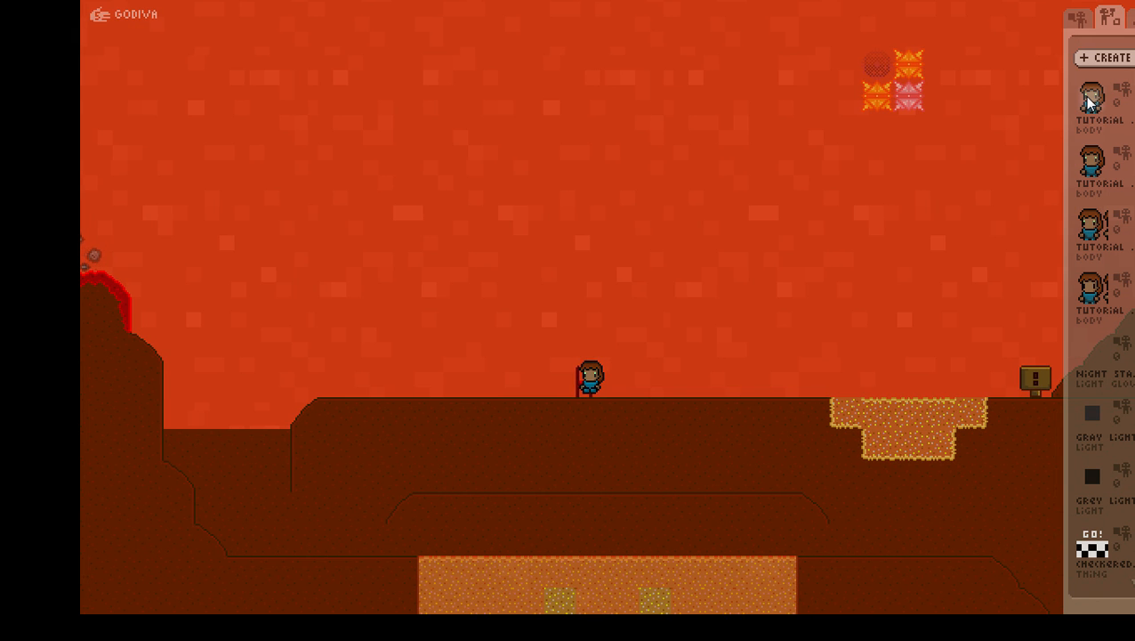
pyautogui.press('Right')
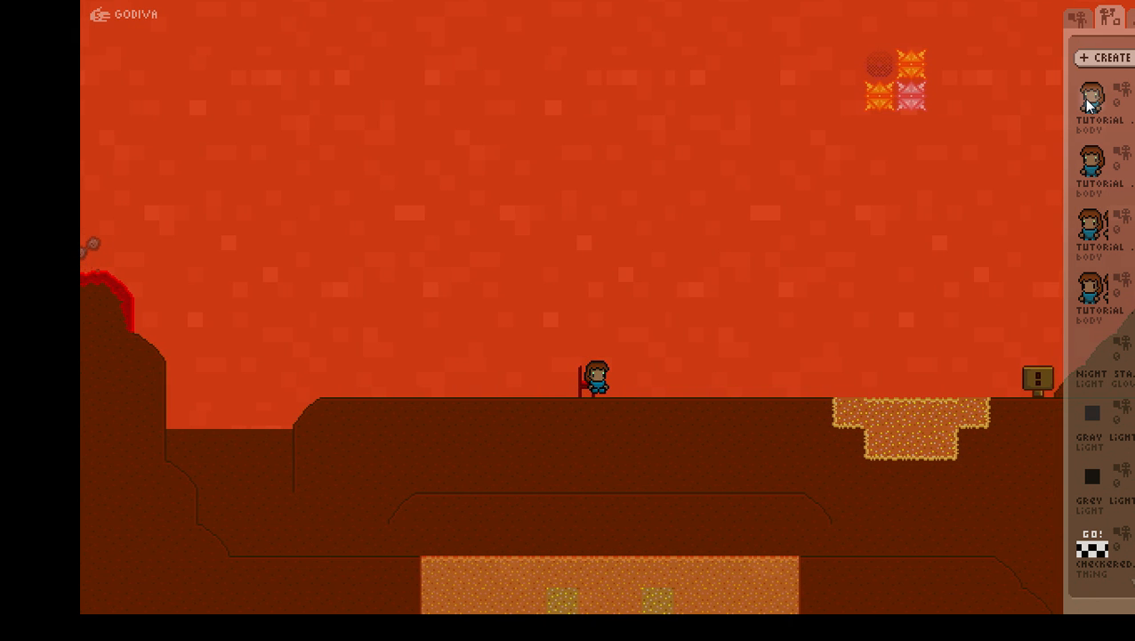
pyautogui.press('Left')
pyautogui.press('Right')
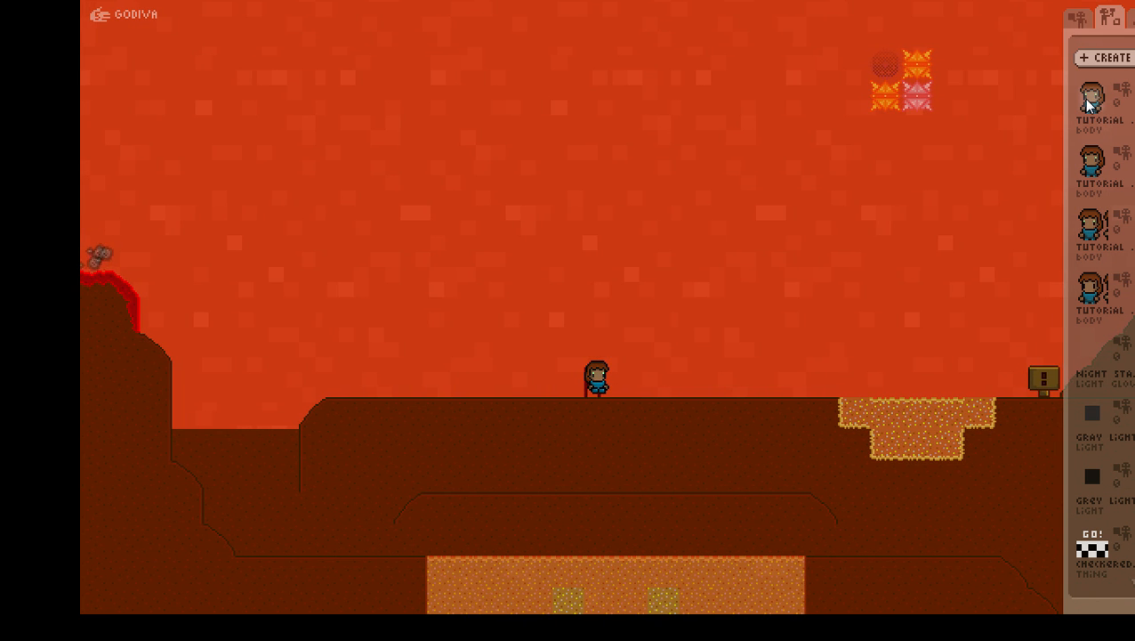
pyautogui.press('Up')
pyautogui.press('Right')
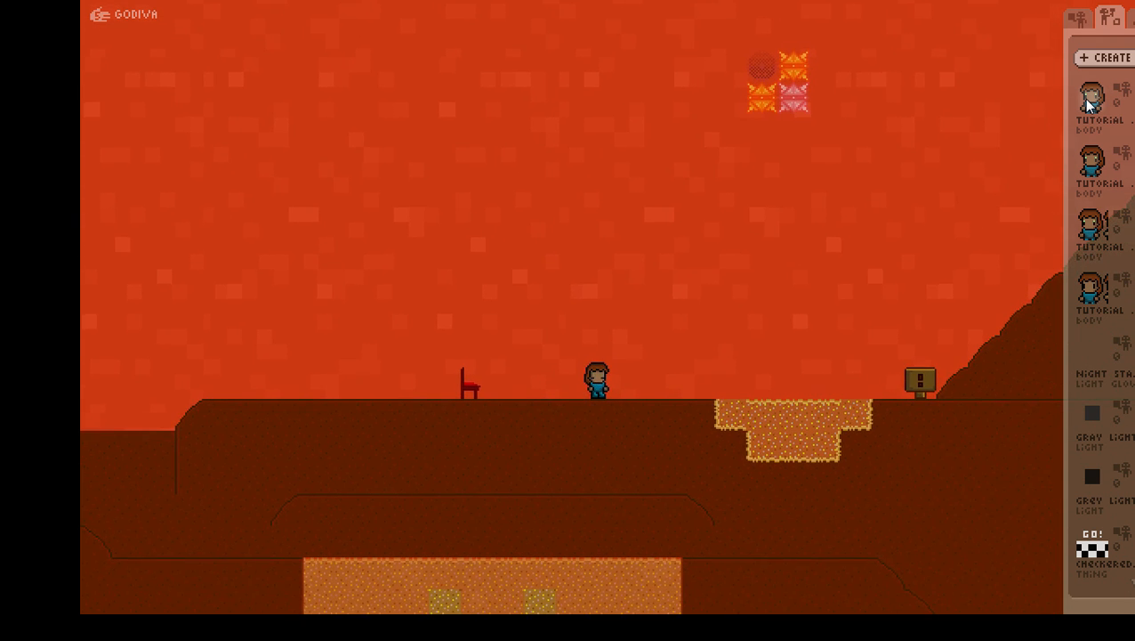
pyautogui.press('Left')
# Step: Search the public creations for "rope" and place the vertical climbable Rope in a column reaching the ground beside the character
pyautogui.click(1133, 19)
pyautogui.click(1119, 51)
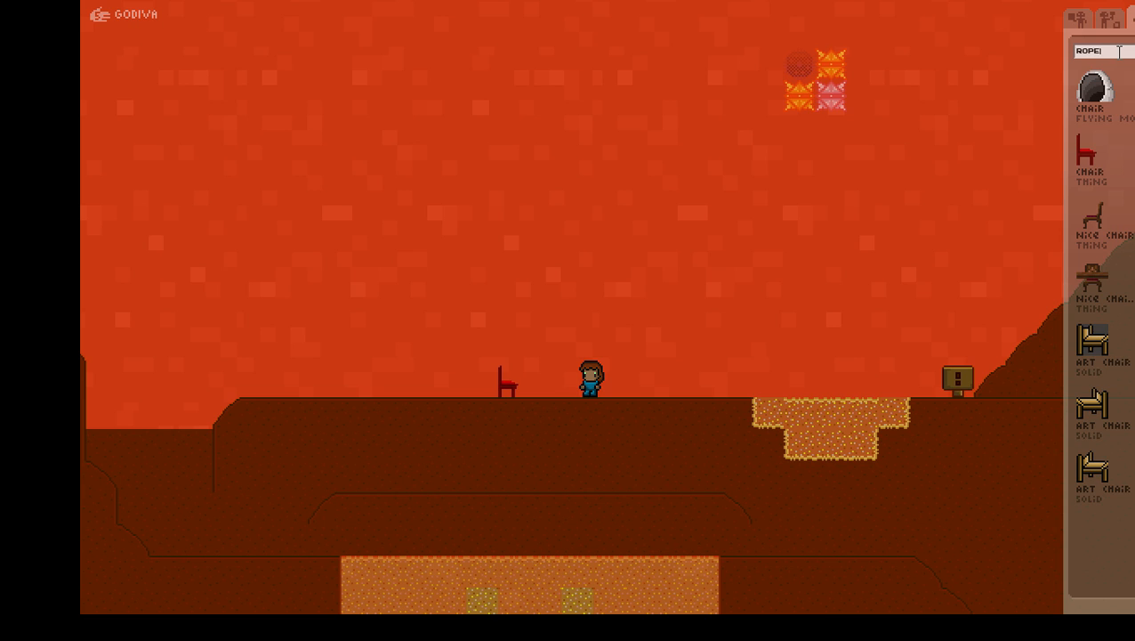
pyautogui.press('Return')
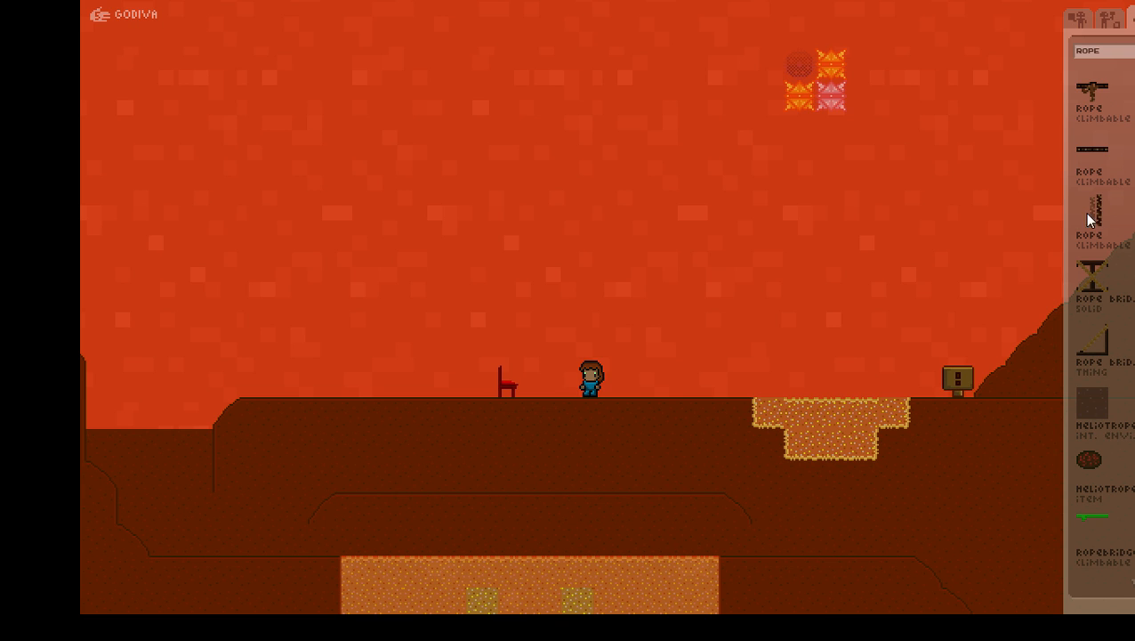
pyautogui.click(1087, 214)
pyautogui.click(645, 286)
pyautogui.click(636, 321)
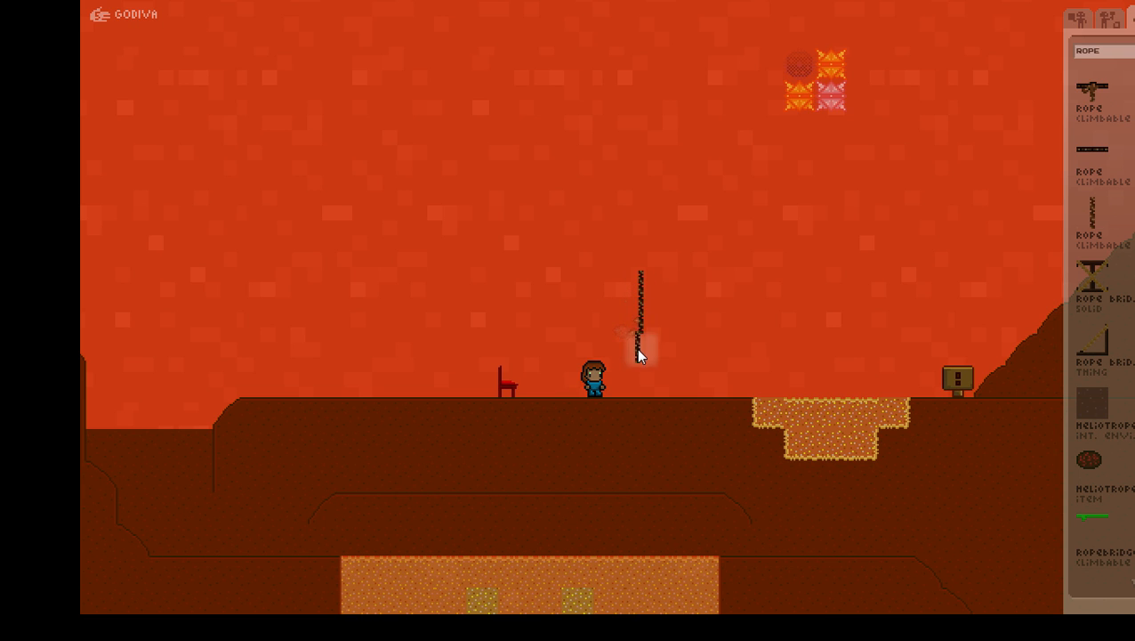
pyautogui.click(638, 355)
# Step: Move the character to the rope and climb up and down it to test the climbing pose
pyautogui.press('Right')
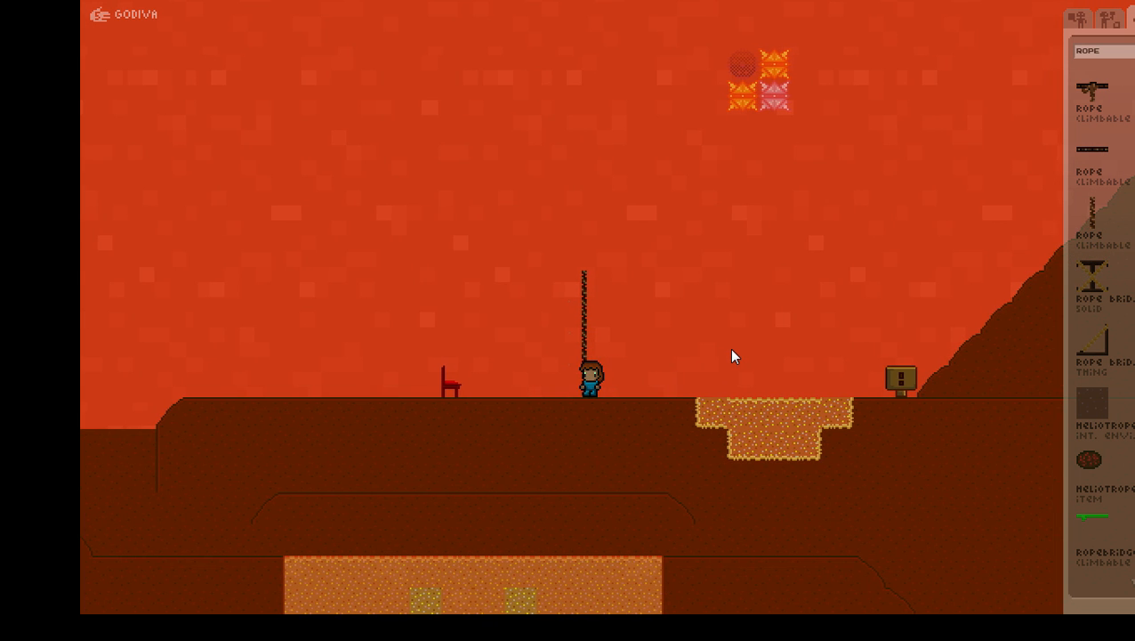
pyautogui.press('Up')
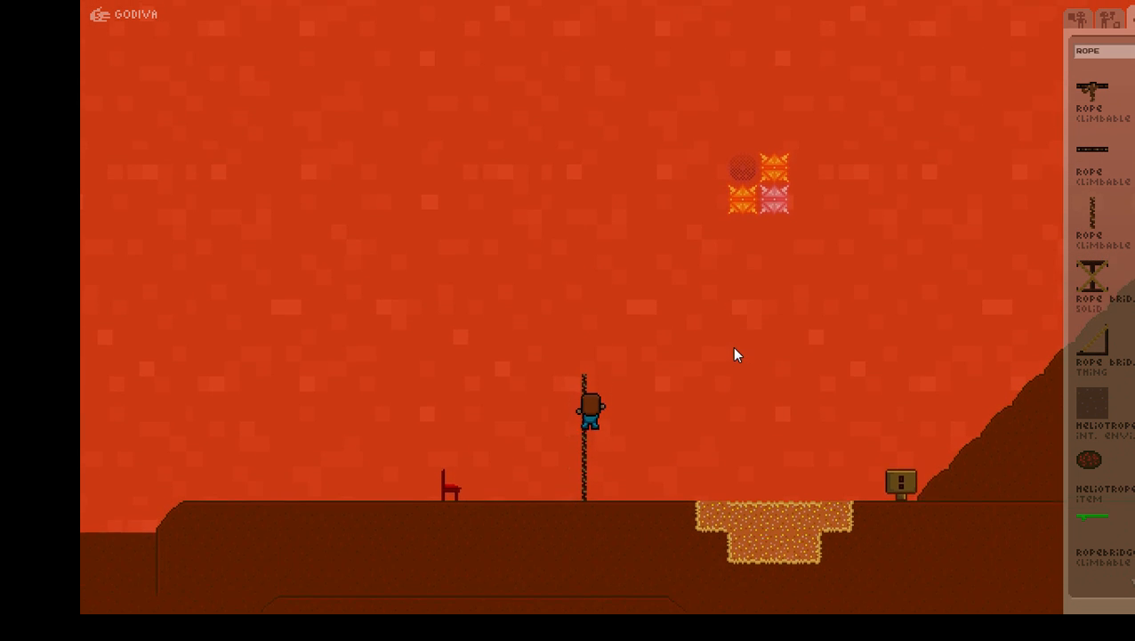
pyautogui.press('Down')
pyautogui.press('Up')
pyautogui.press('Down')
pyautogui.press('Left')
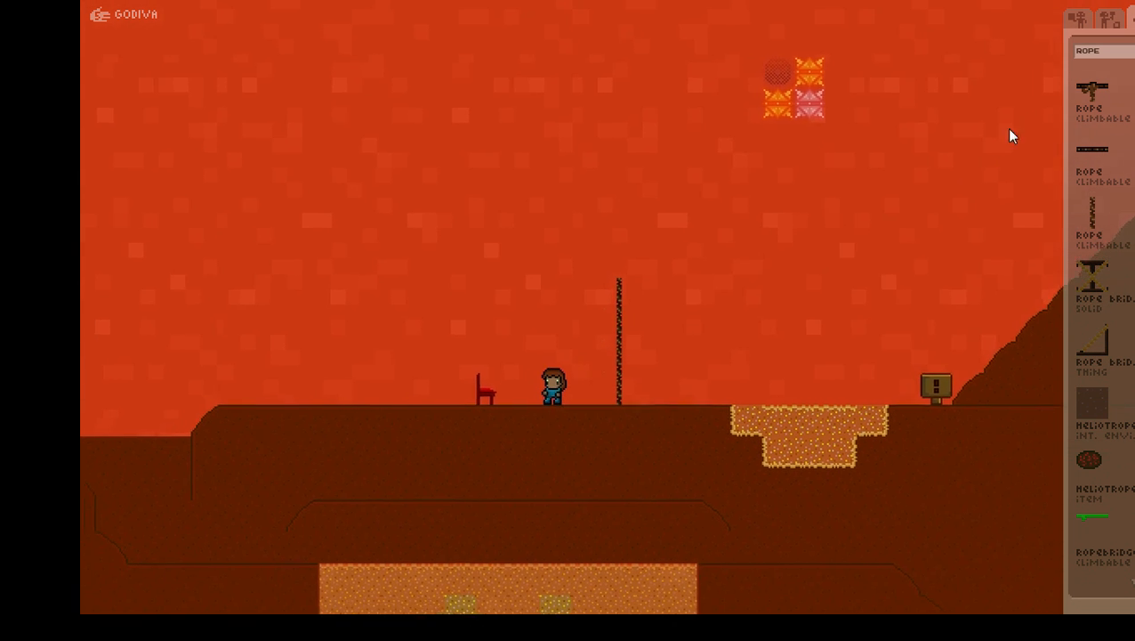
pyautogui.click(1110, 18)
pyautogui.click(1106, 57)
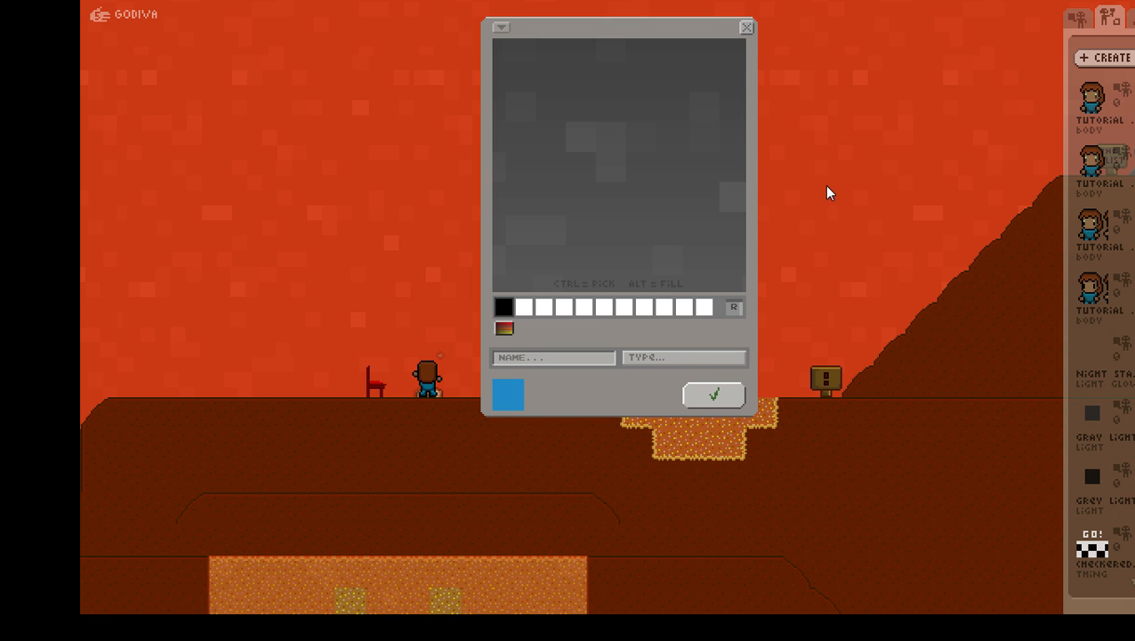
pyautogui.click(745, 30)
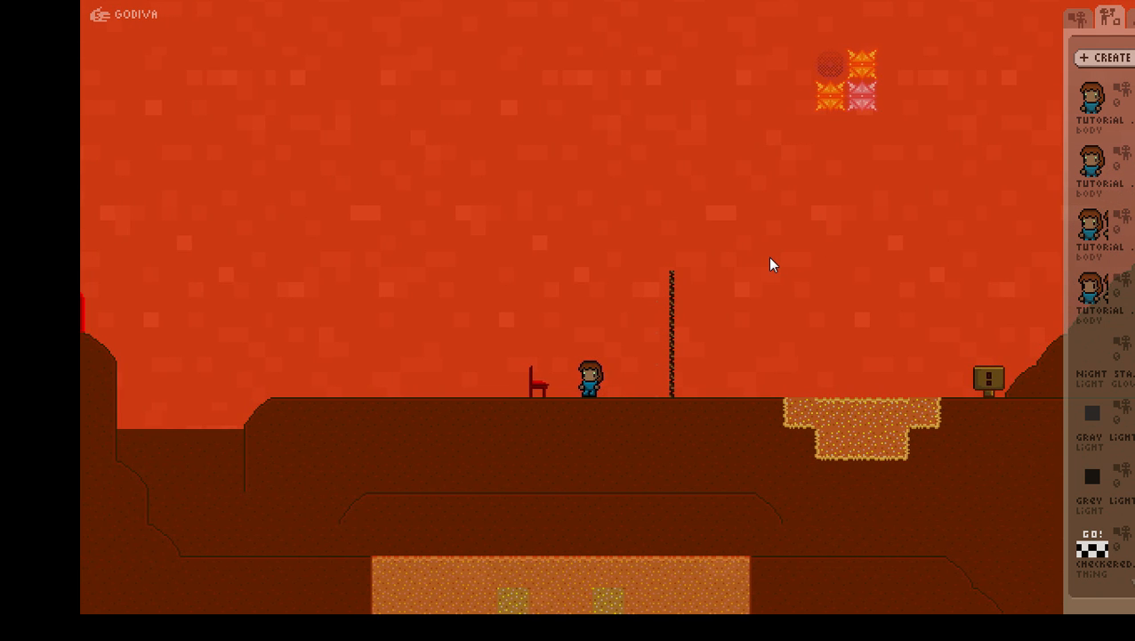
# Step: Climb the rope once more, walk the character over to the red chair, and return to the ground between chair and rope
pyautogui.press('Up')
pyautogui.press('Down')
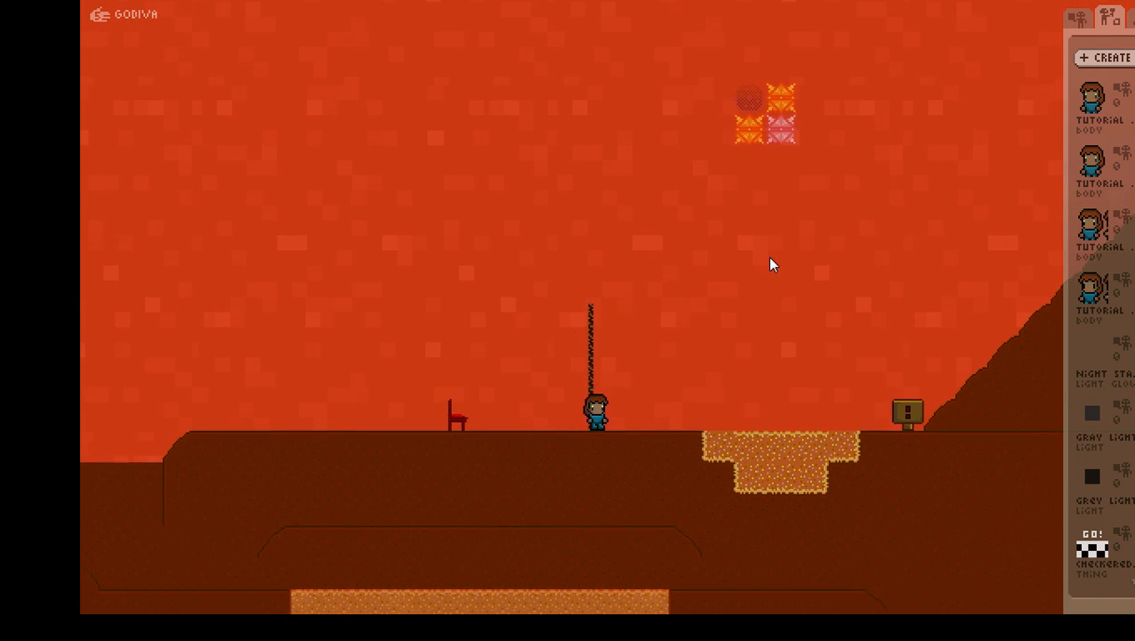
pyautogui.press('Left')
pyautogui.press('Right')
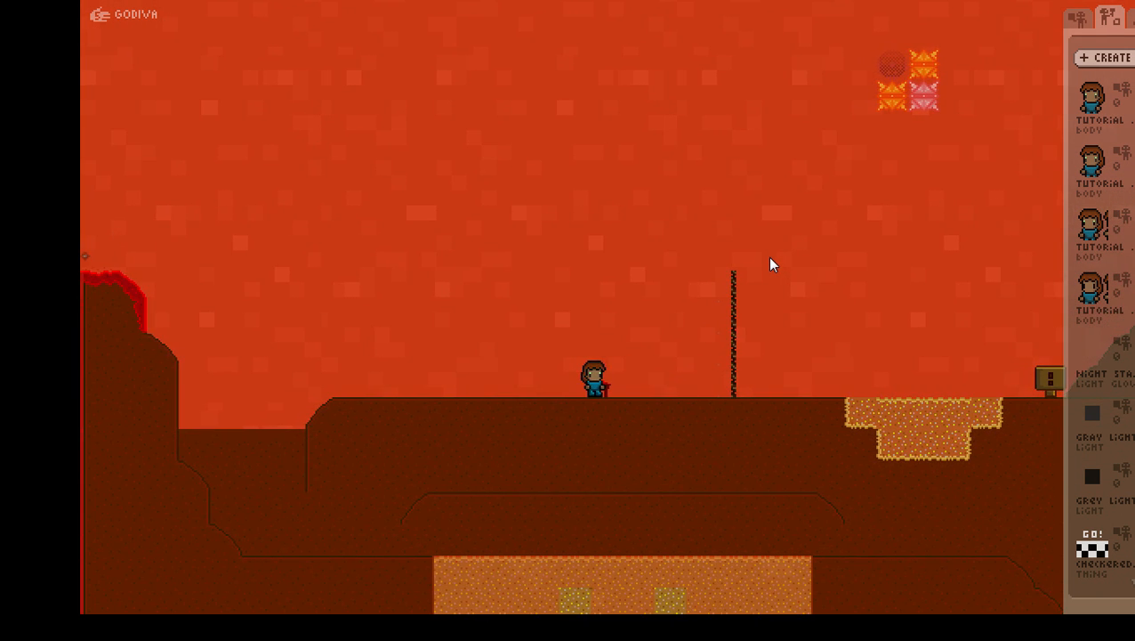
pyautogui.press('Right')
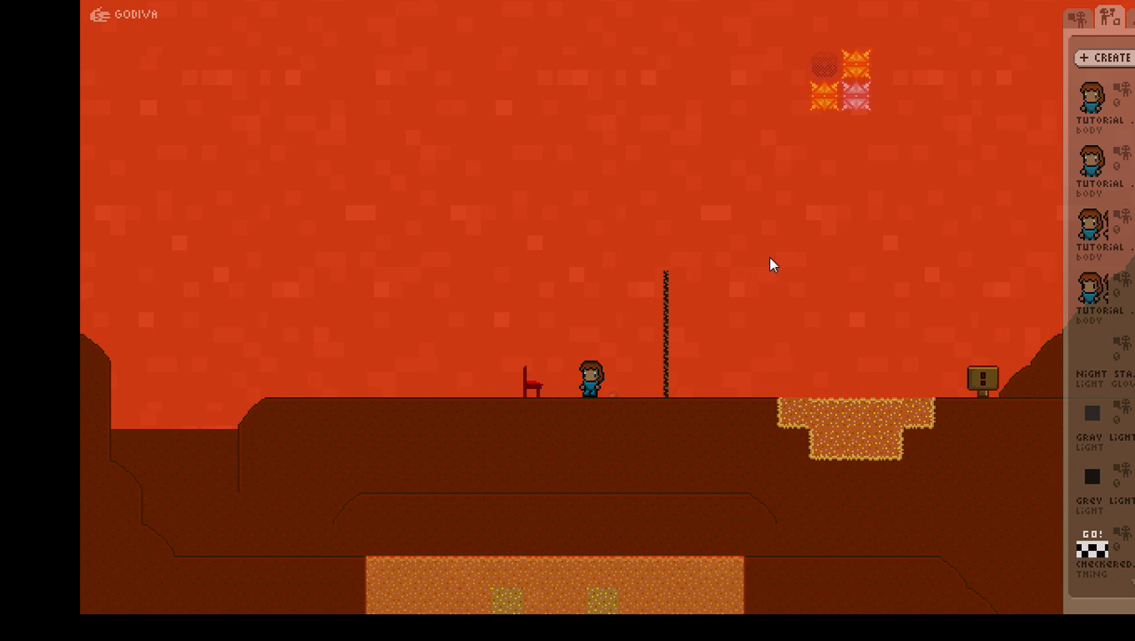
# Step: Send chat lines repeating "TEST" and "CHAT" above the character to try out the Talk pose
pyautogui.write('TEST TEST CHAT CHAT CHAT C')
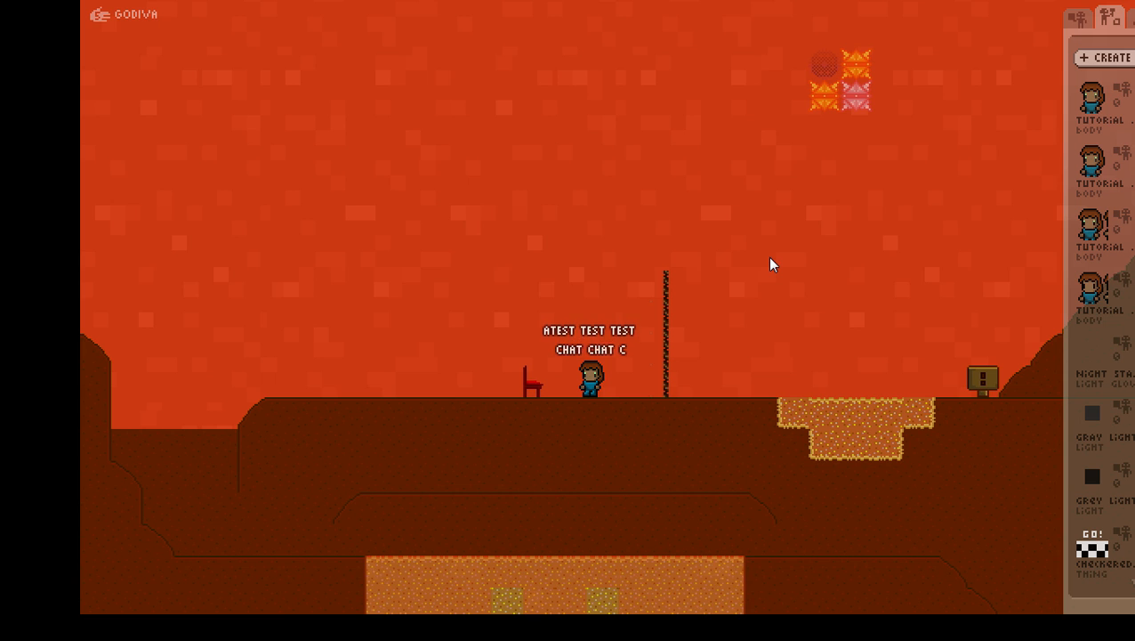
pyautogui.write('HAT CHAT')
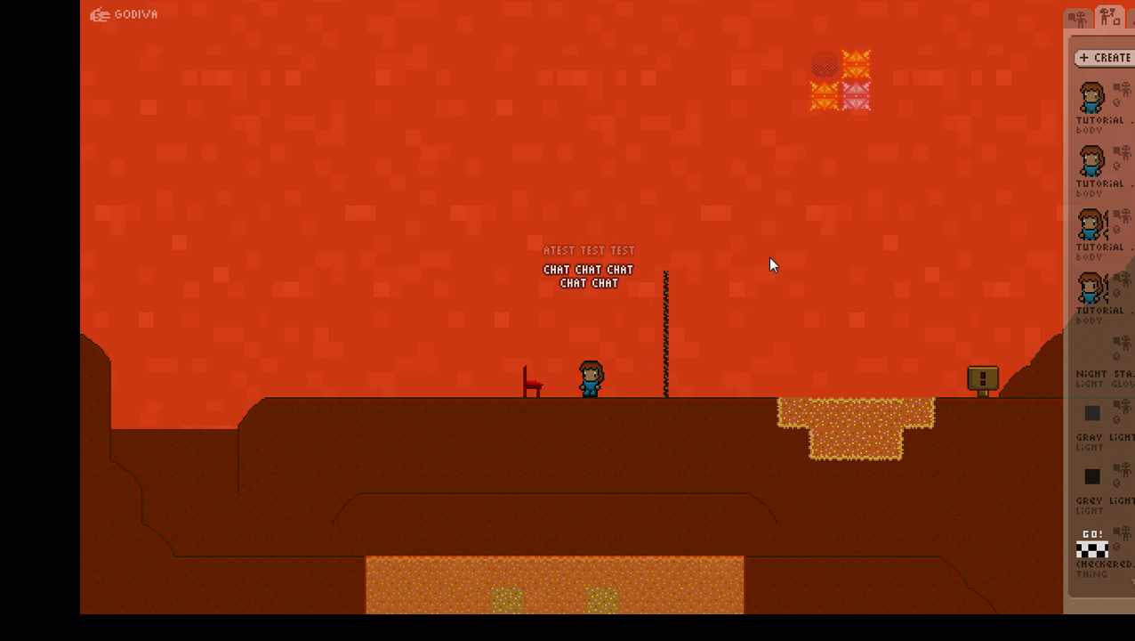
pyautogui.write('EST TEST T')
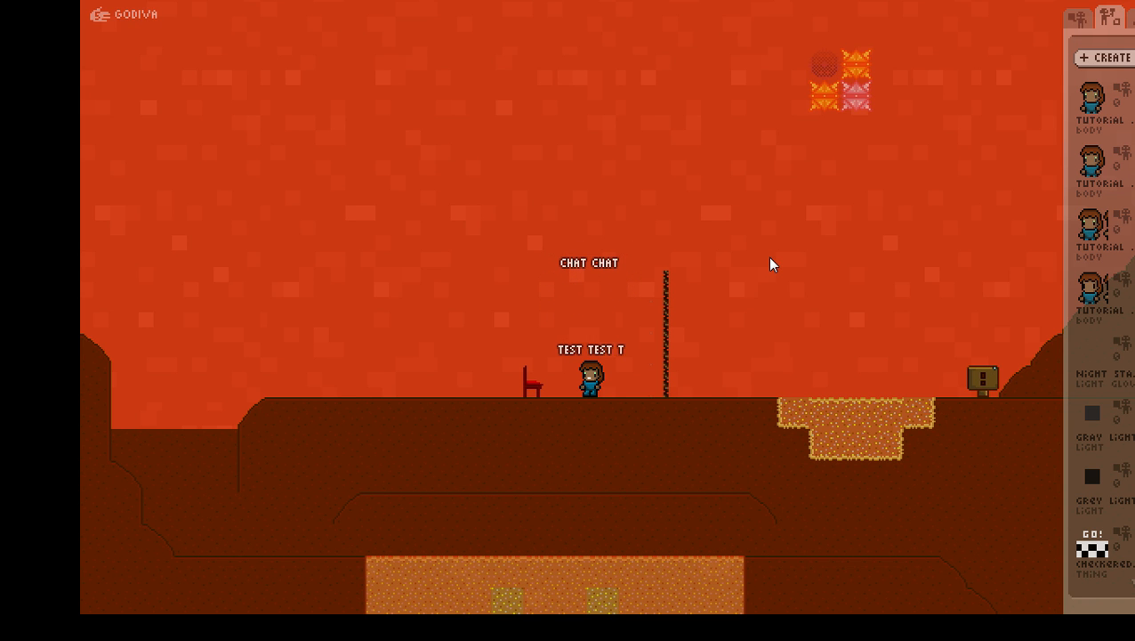
pyautogui.write('EST TEST TEST TEST TEST TES')
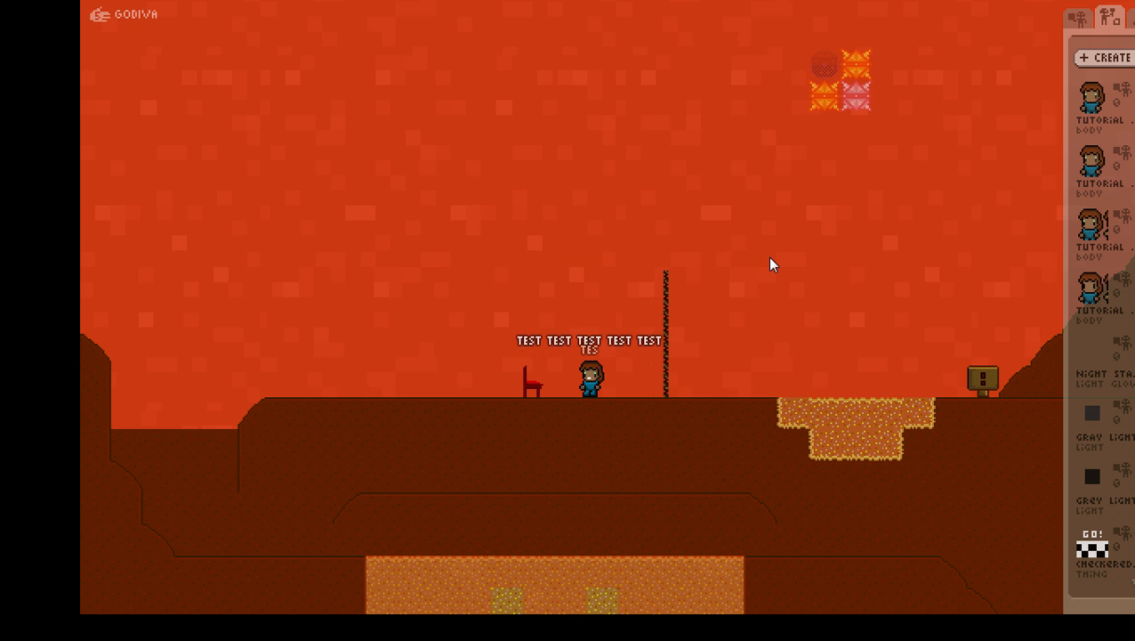
pyautogui.write('T TEST TEST')
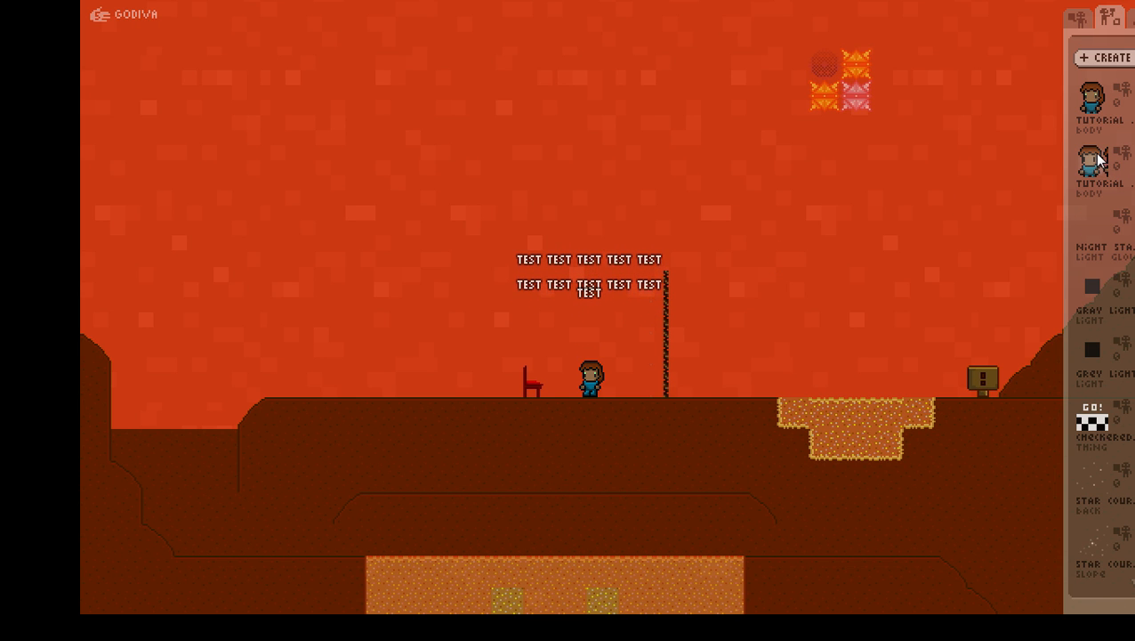
# Step: Remove the older duplicate of the tutorial body from the own creations, keeping the newest version
pyautogui.moveTo(1101, 161); pyautogui.dragTo(913, 259)
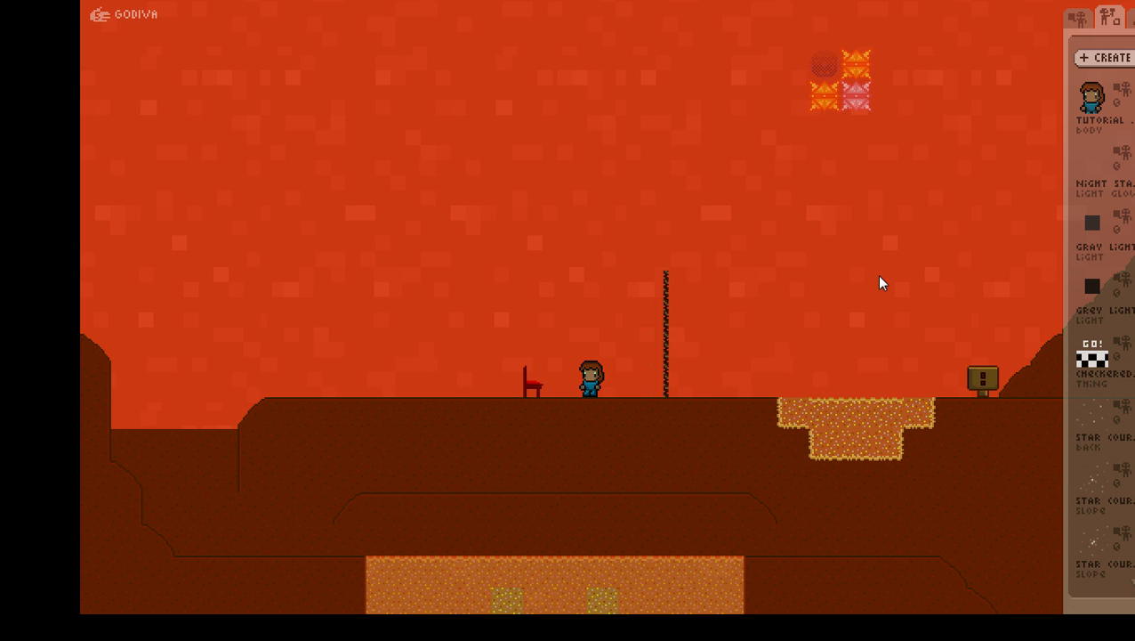
# Step: Reopen the remaining TUTORIAL TEST BODY in the editor, review its poses from Stand through Talk, and close the editor
pyautogui.click(1092, 96)
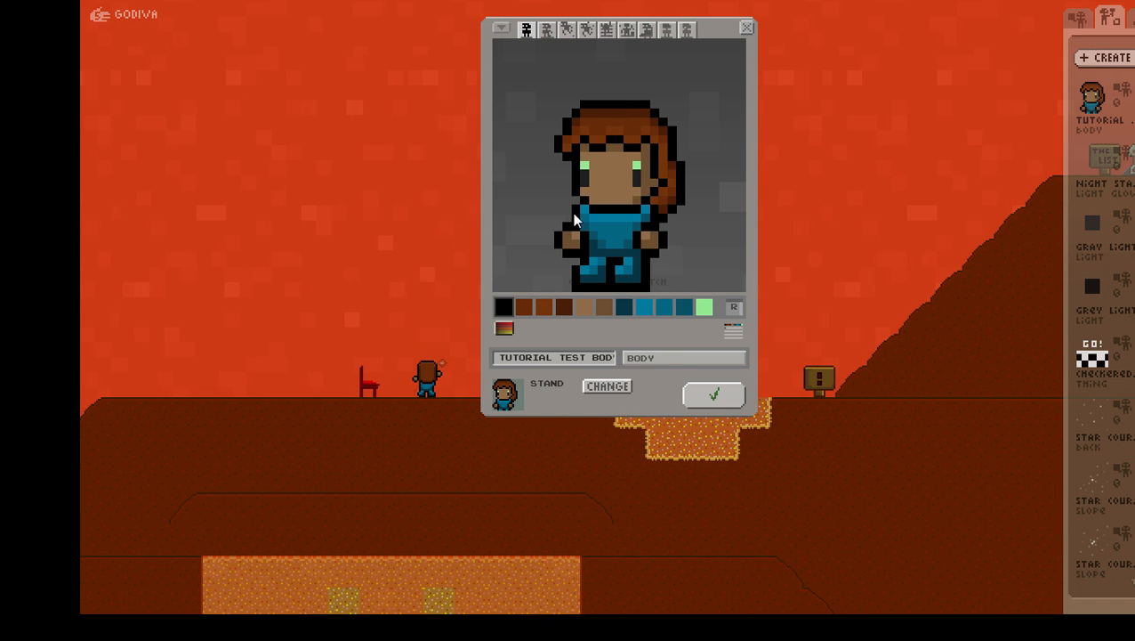
pyautogui.click(547, 29)
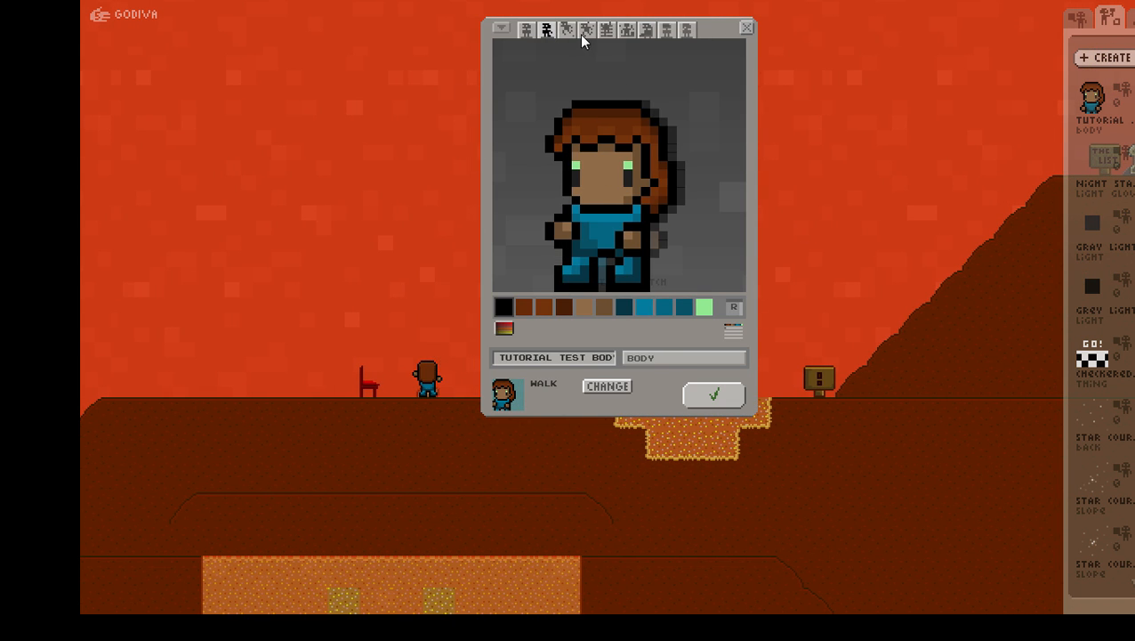
pyautogui.click(566, 29)
pyautogui.click(587, 29)
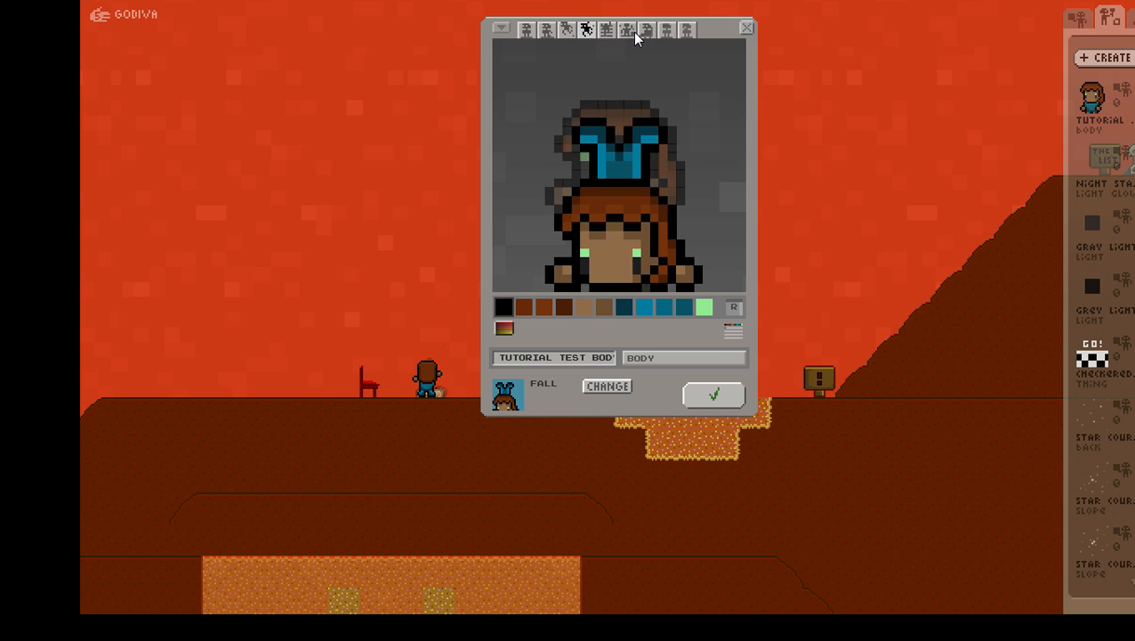
pyautogui.click(629, 32)
pyautogui.click(647, 31)
pyautogui.click(669, 34)
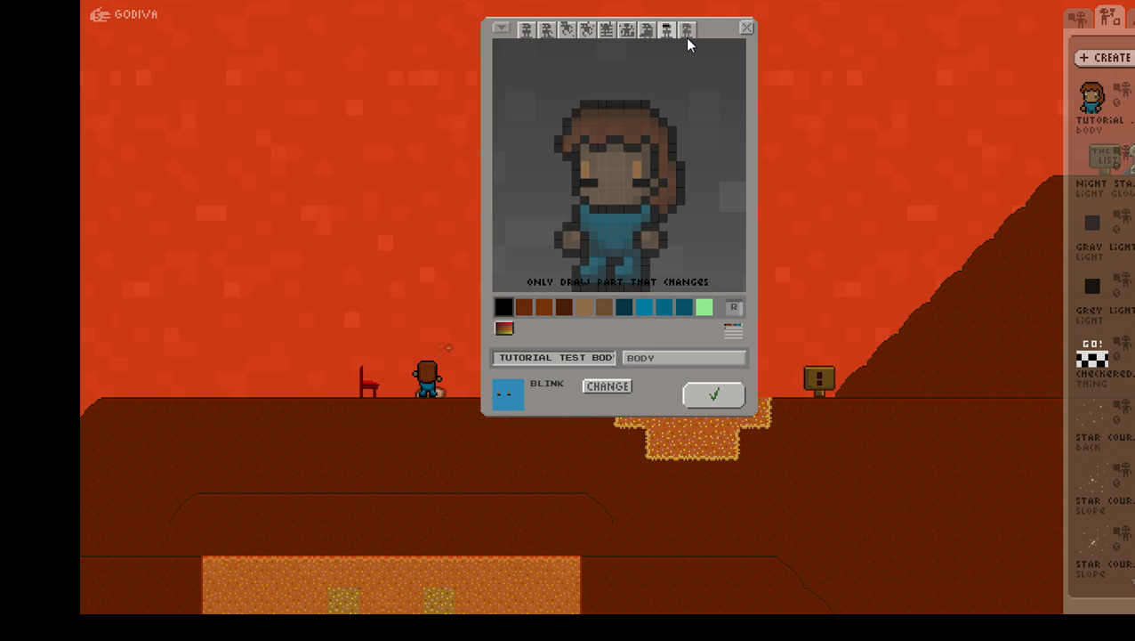
pyautogui.click(685, 36)
pyautogui.click(528, 32)
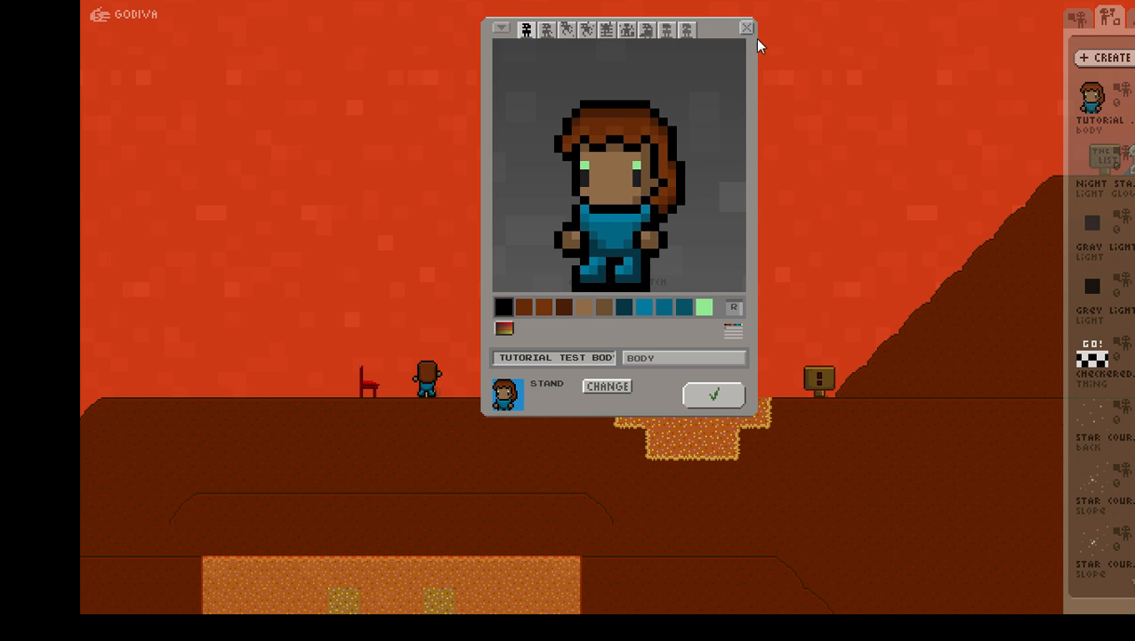
pyautogui.click(815, 137)
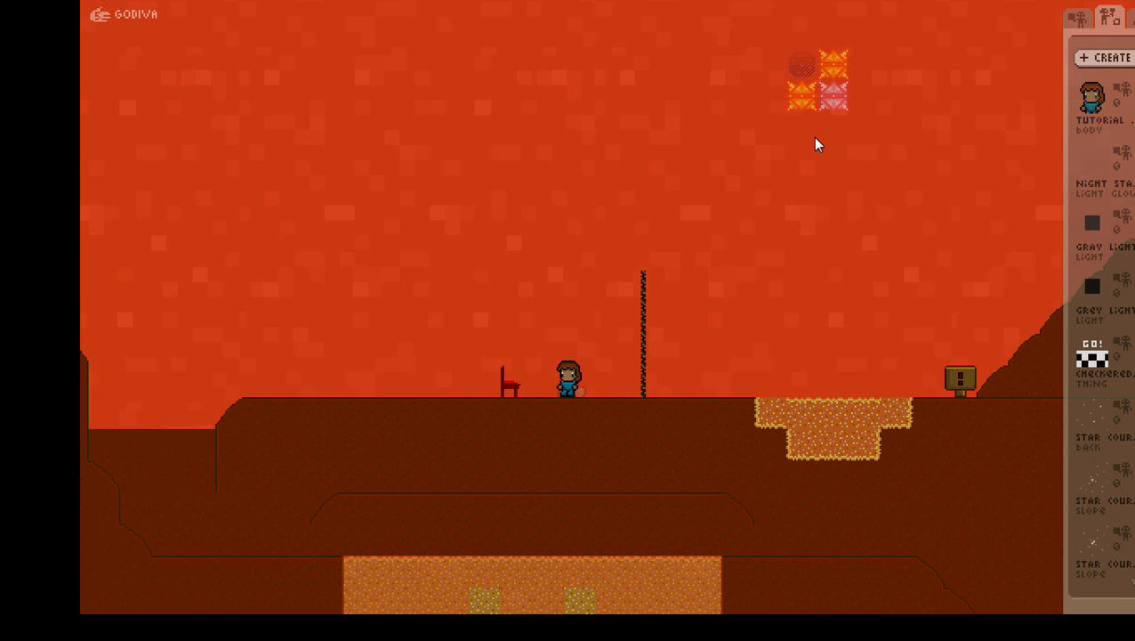